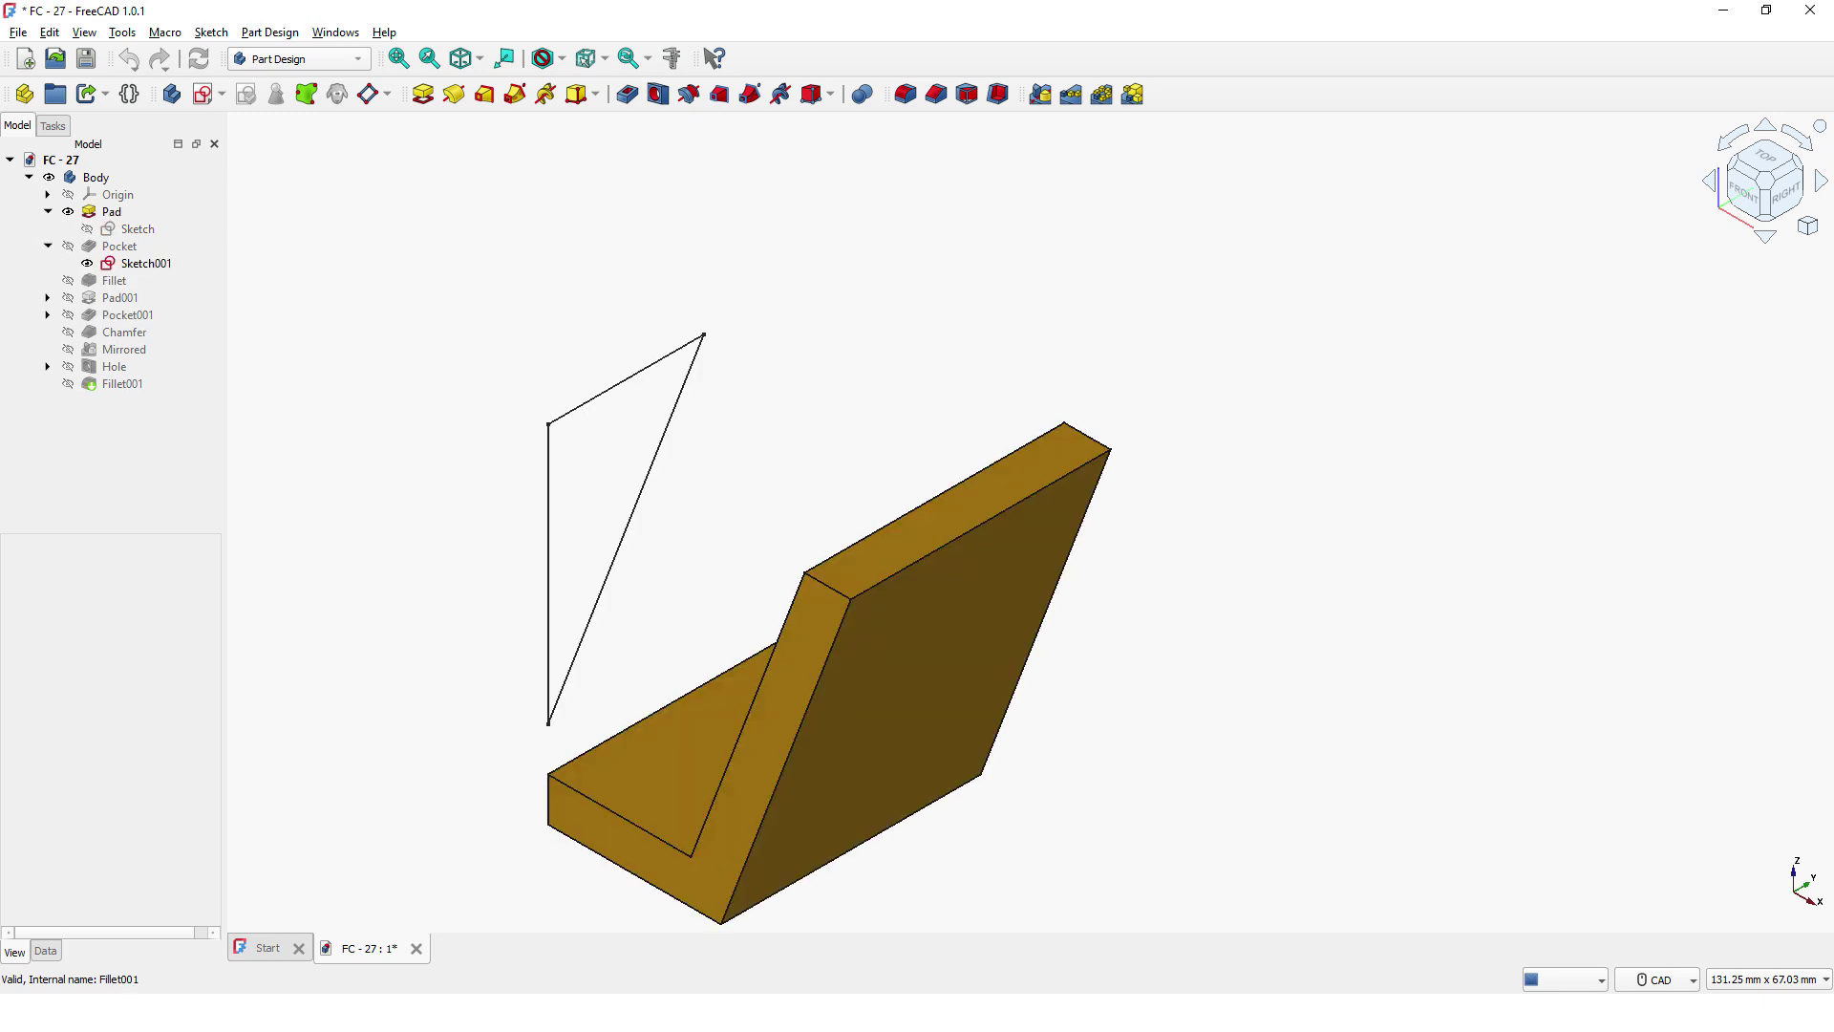
Step through the finished bracket's features one after another and view the completed model from other angles.
key("space")
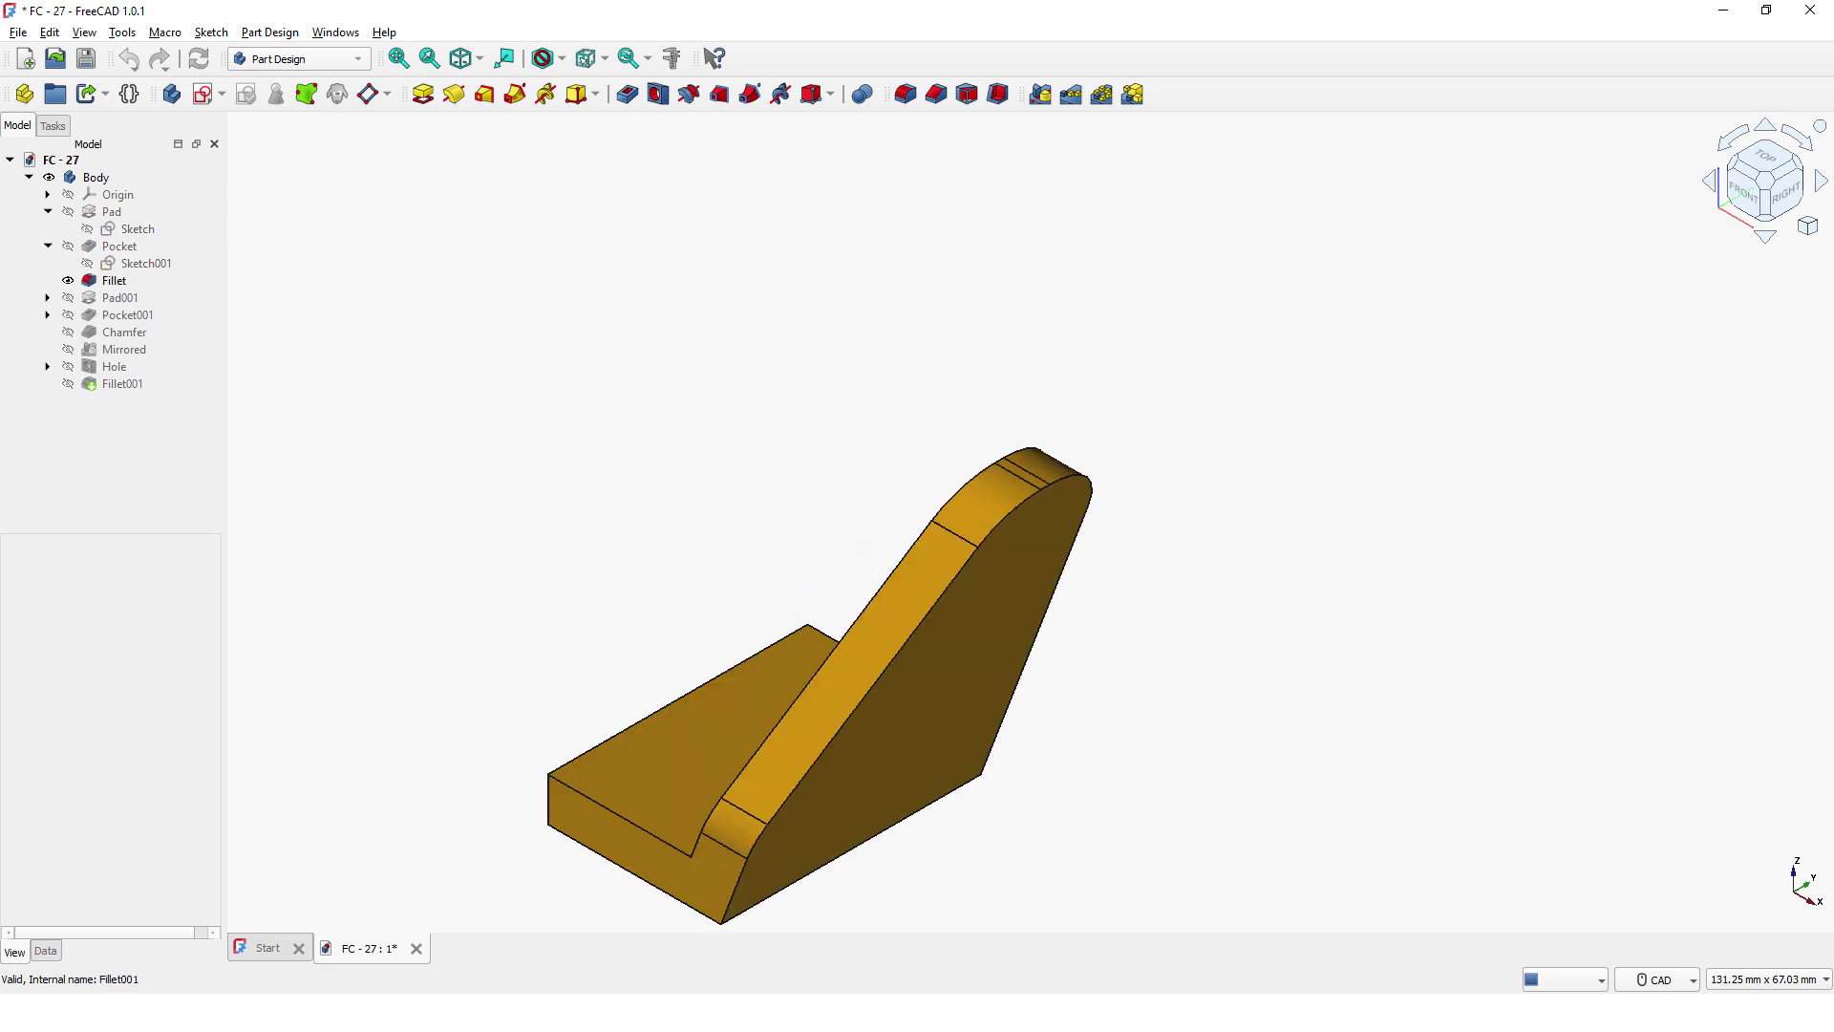
key("space")
key("space")
key("space")
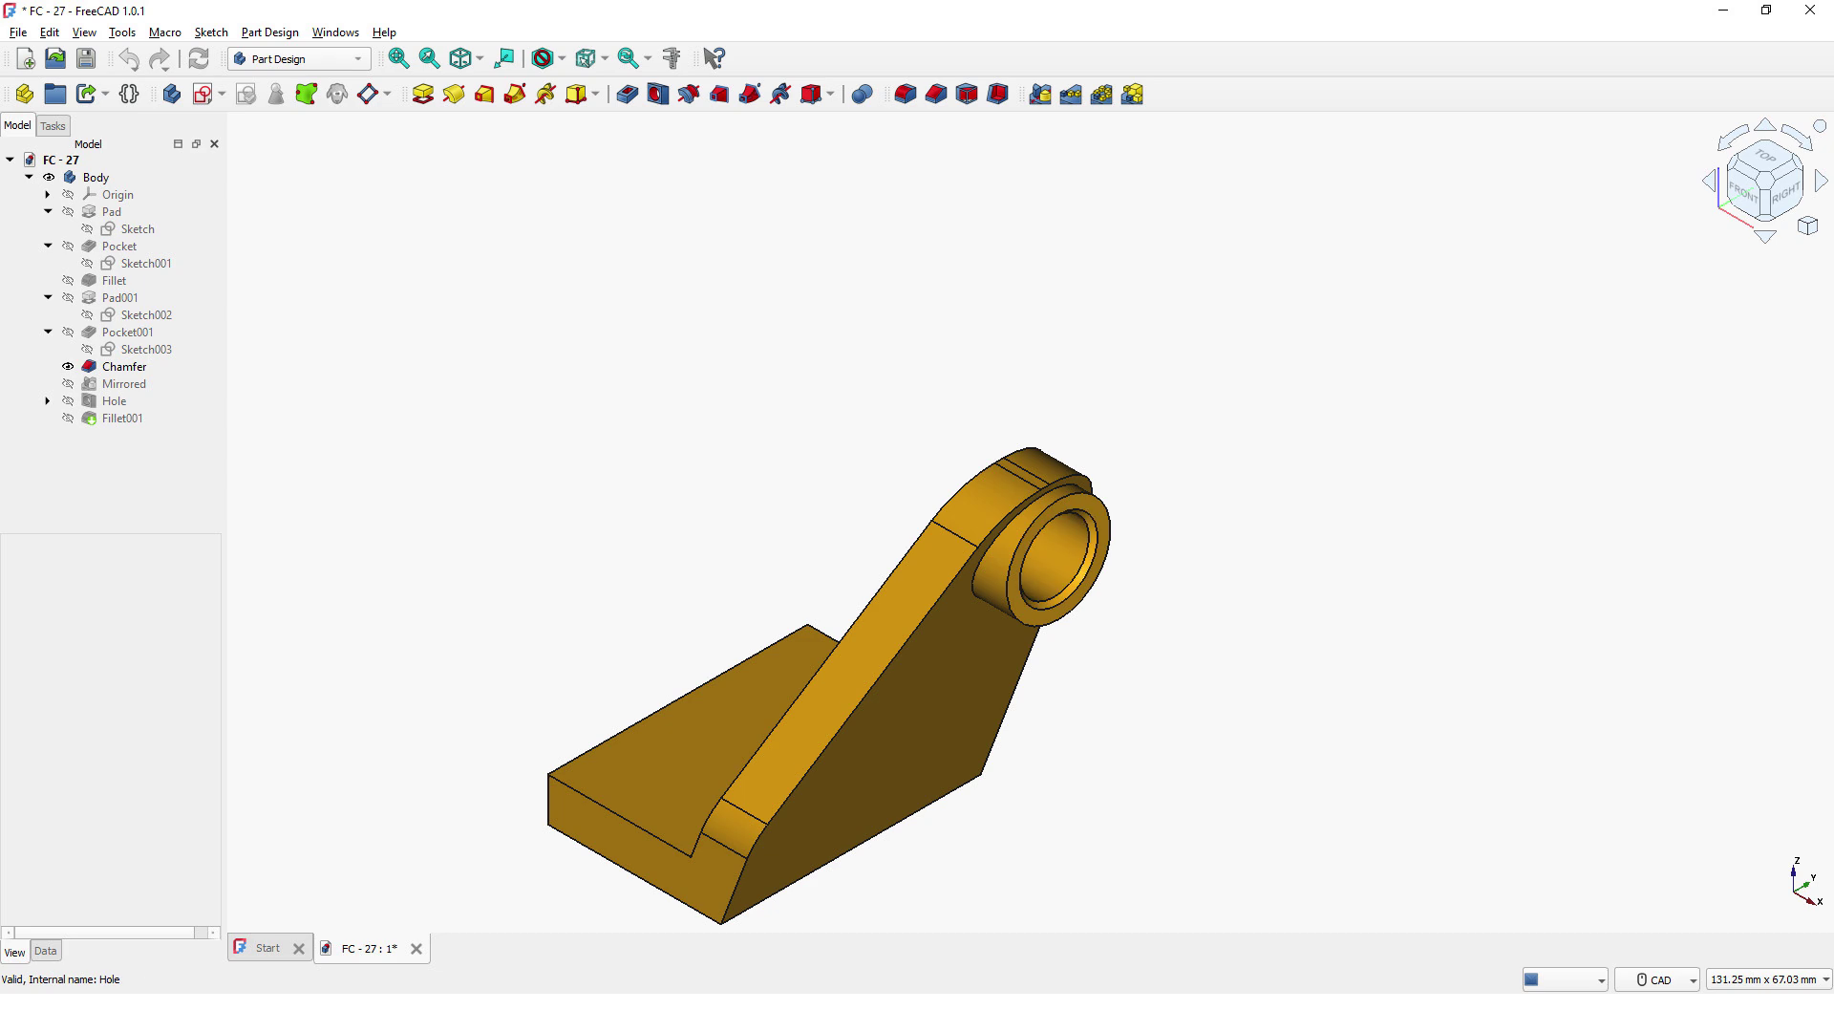
key("space")
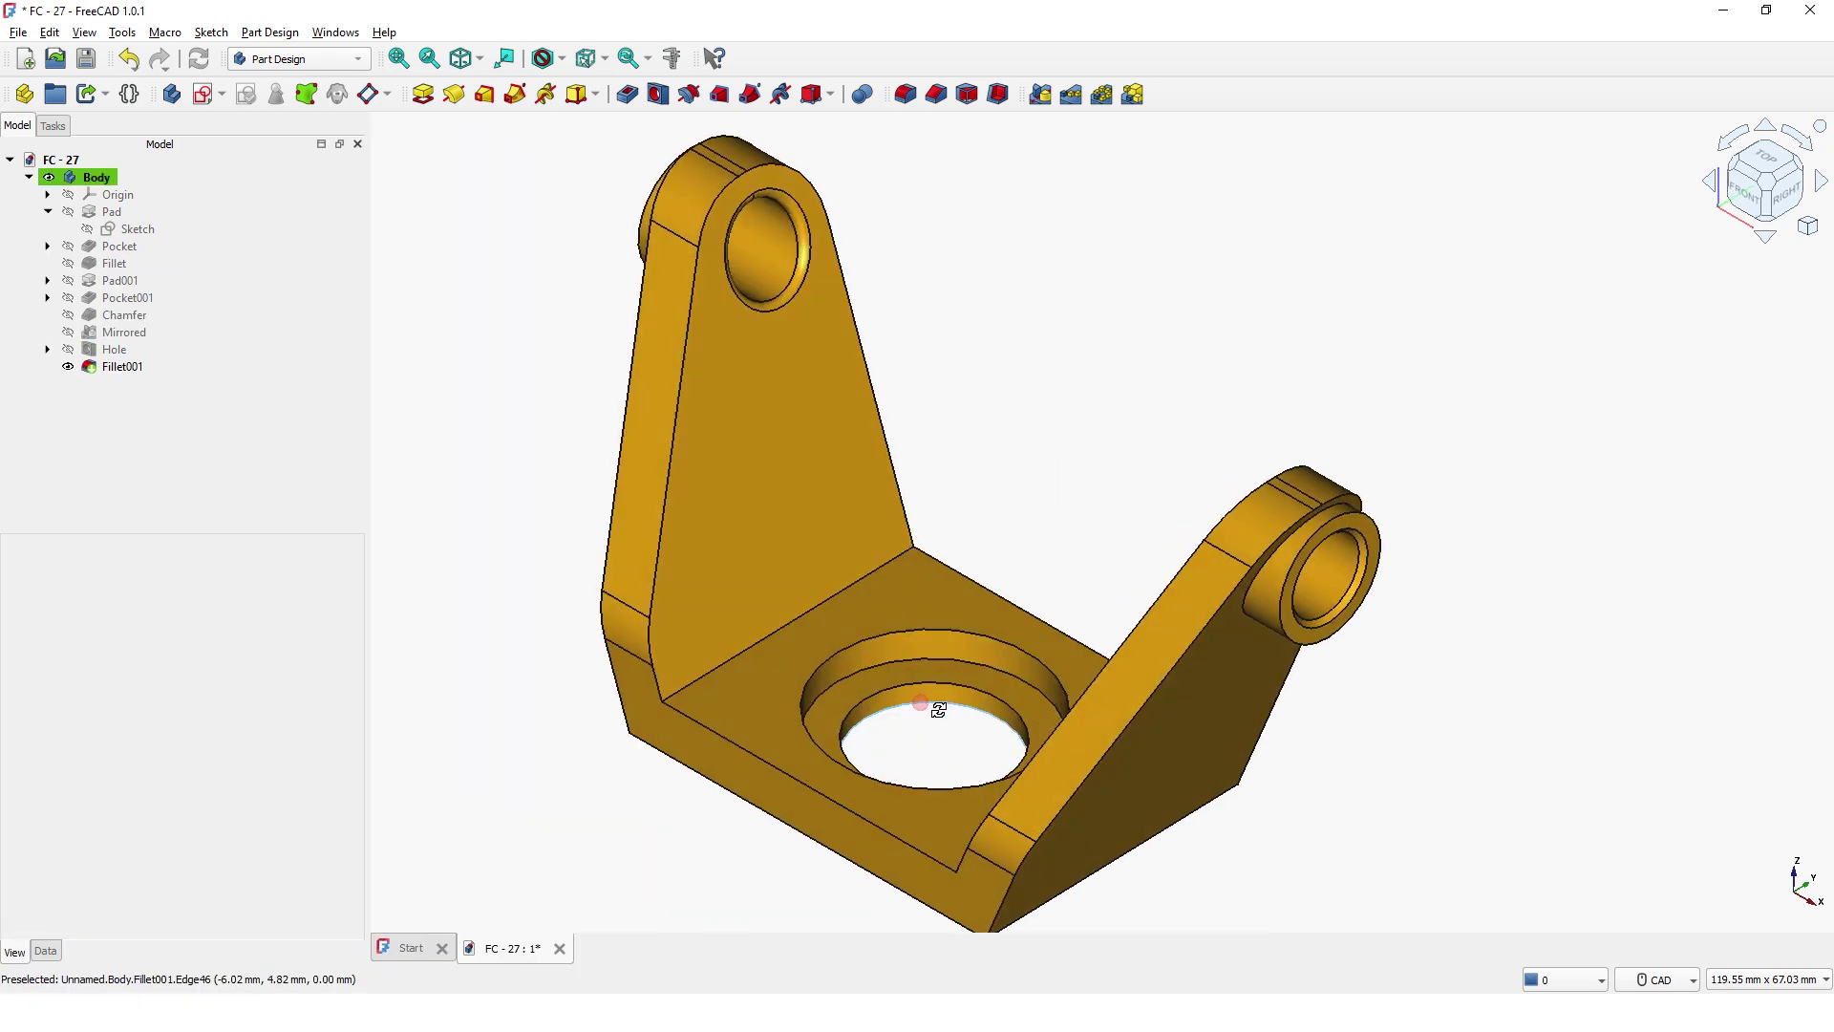
middle_click_drag(933, 707, 1442, 621)
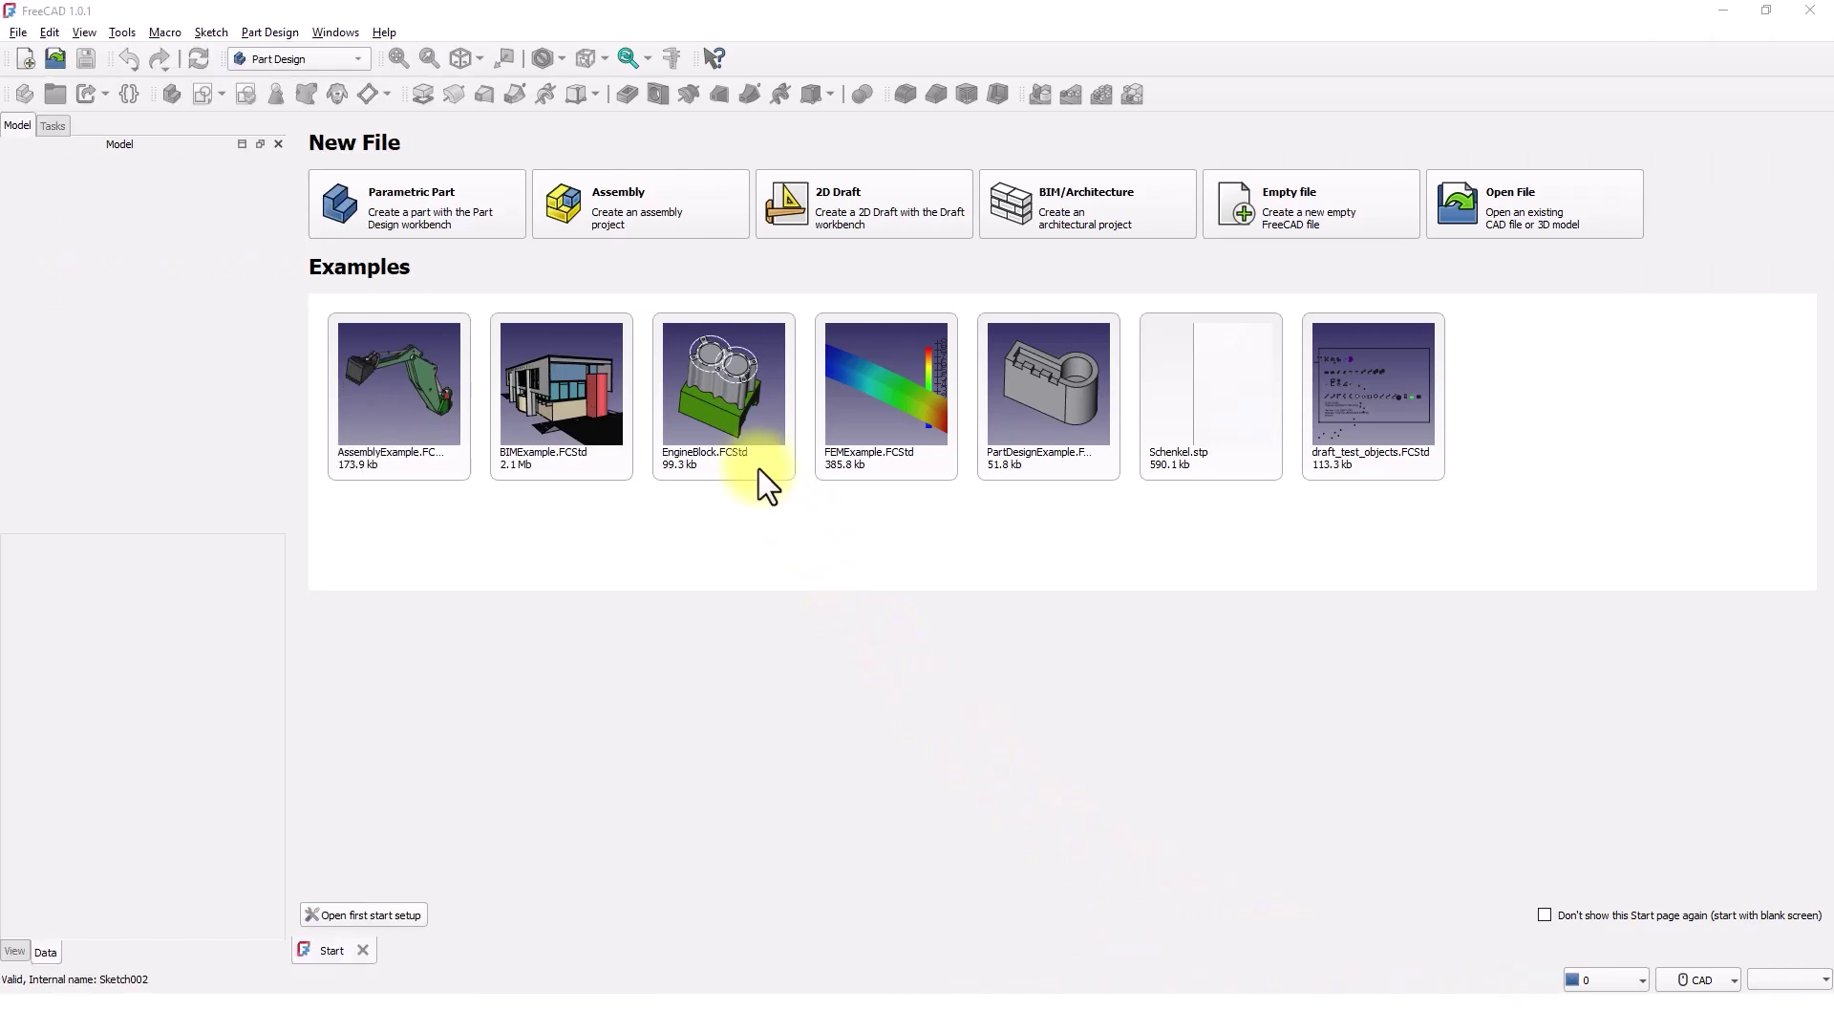
Create a new parametric part and start a sketch on the XZ plane.
left_click(231, 196)
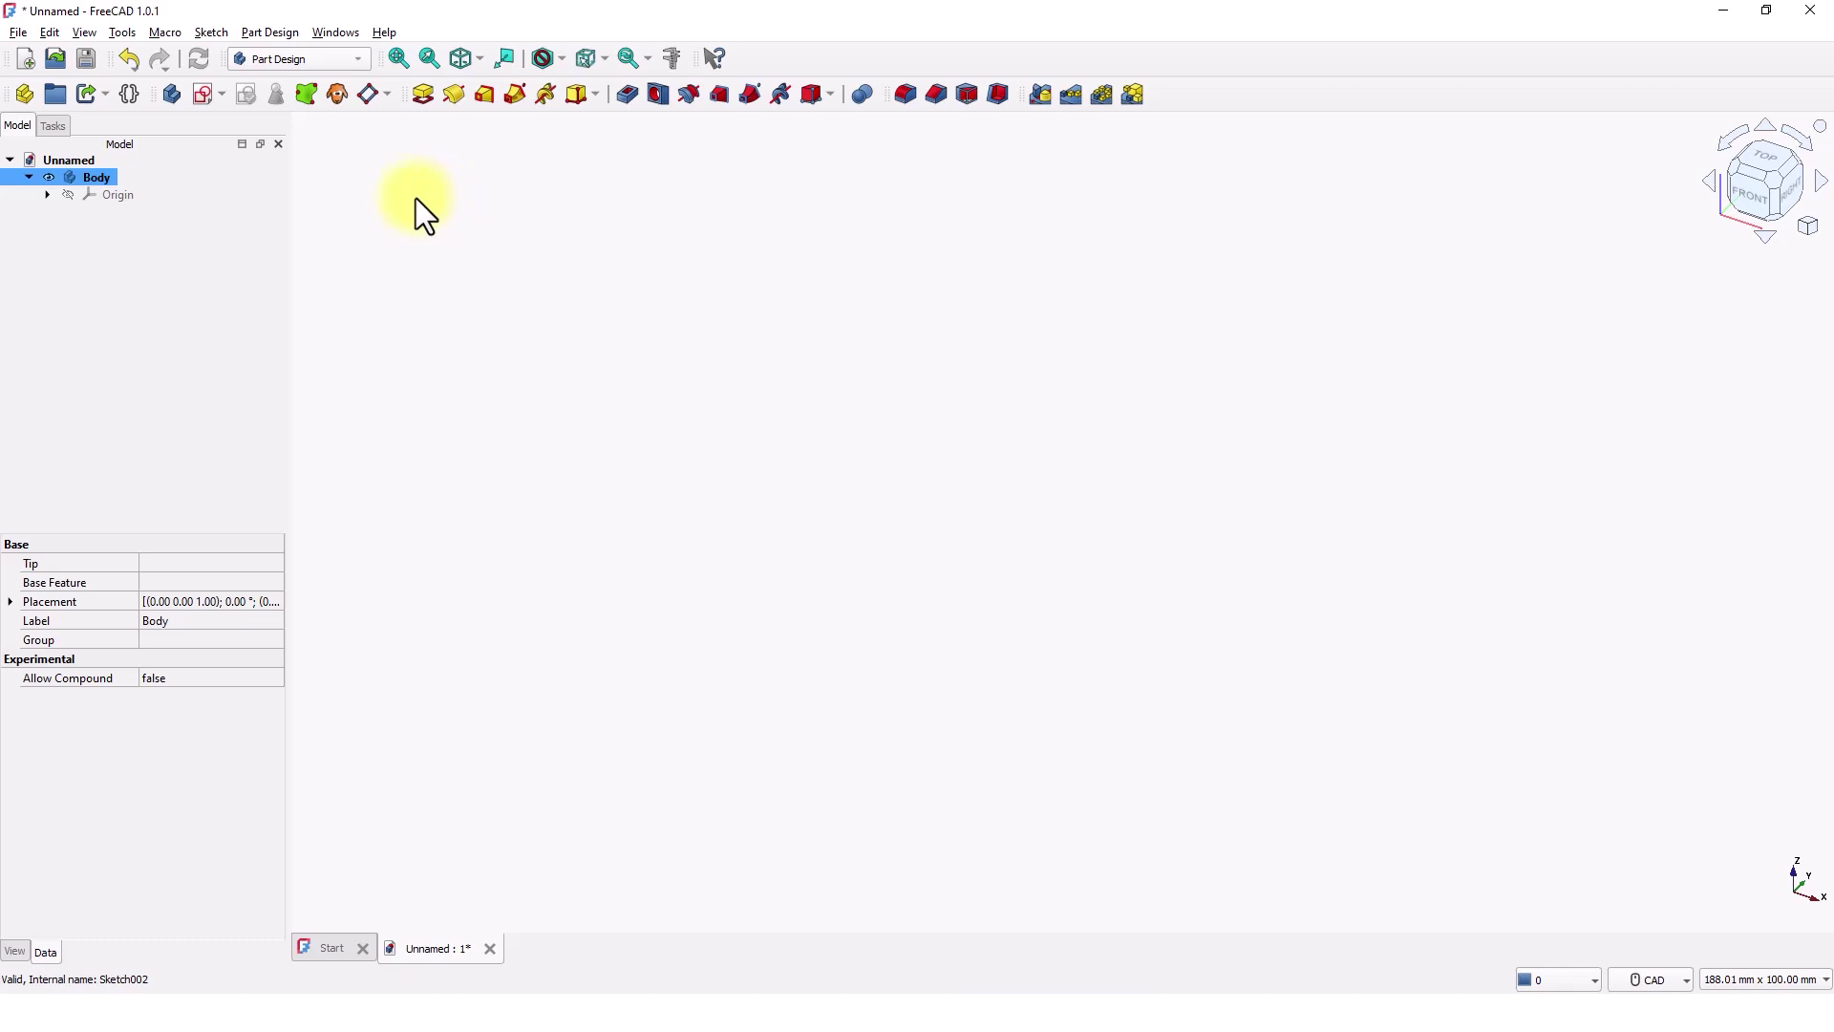
left_click(203, 94)
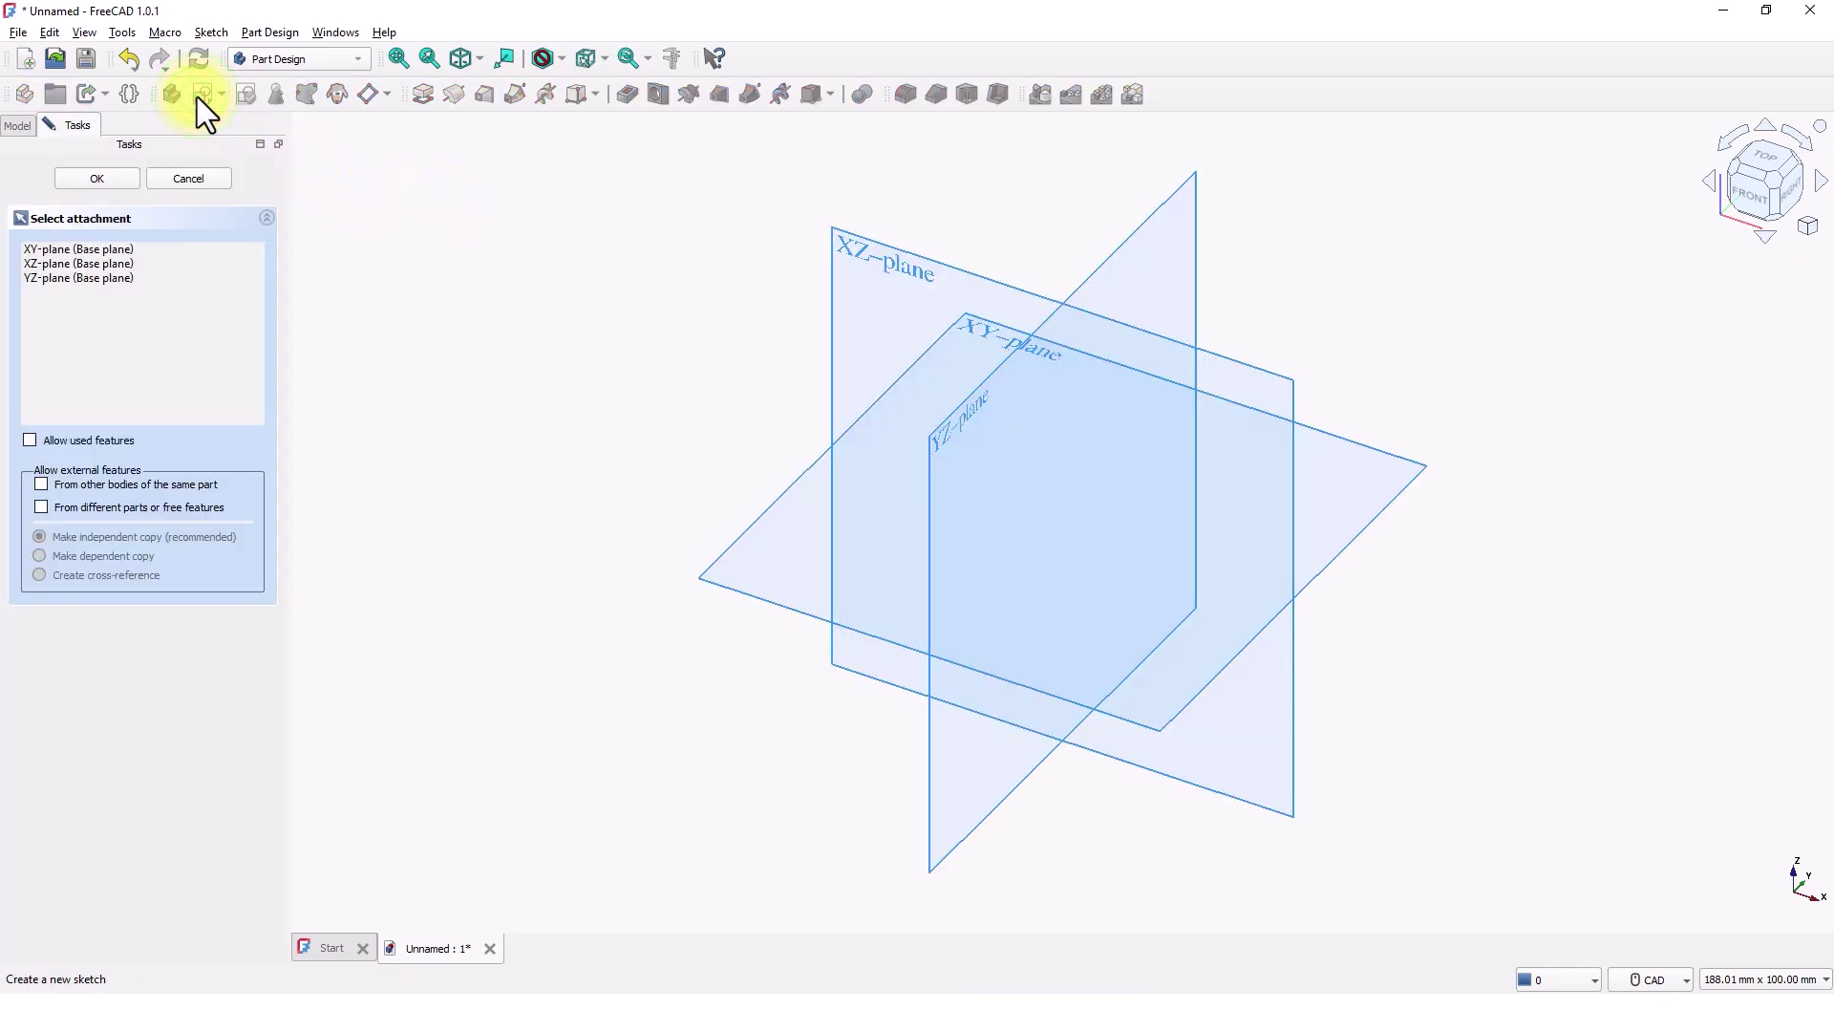
left_click(831, 344)
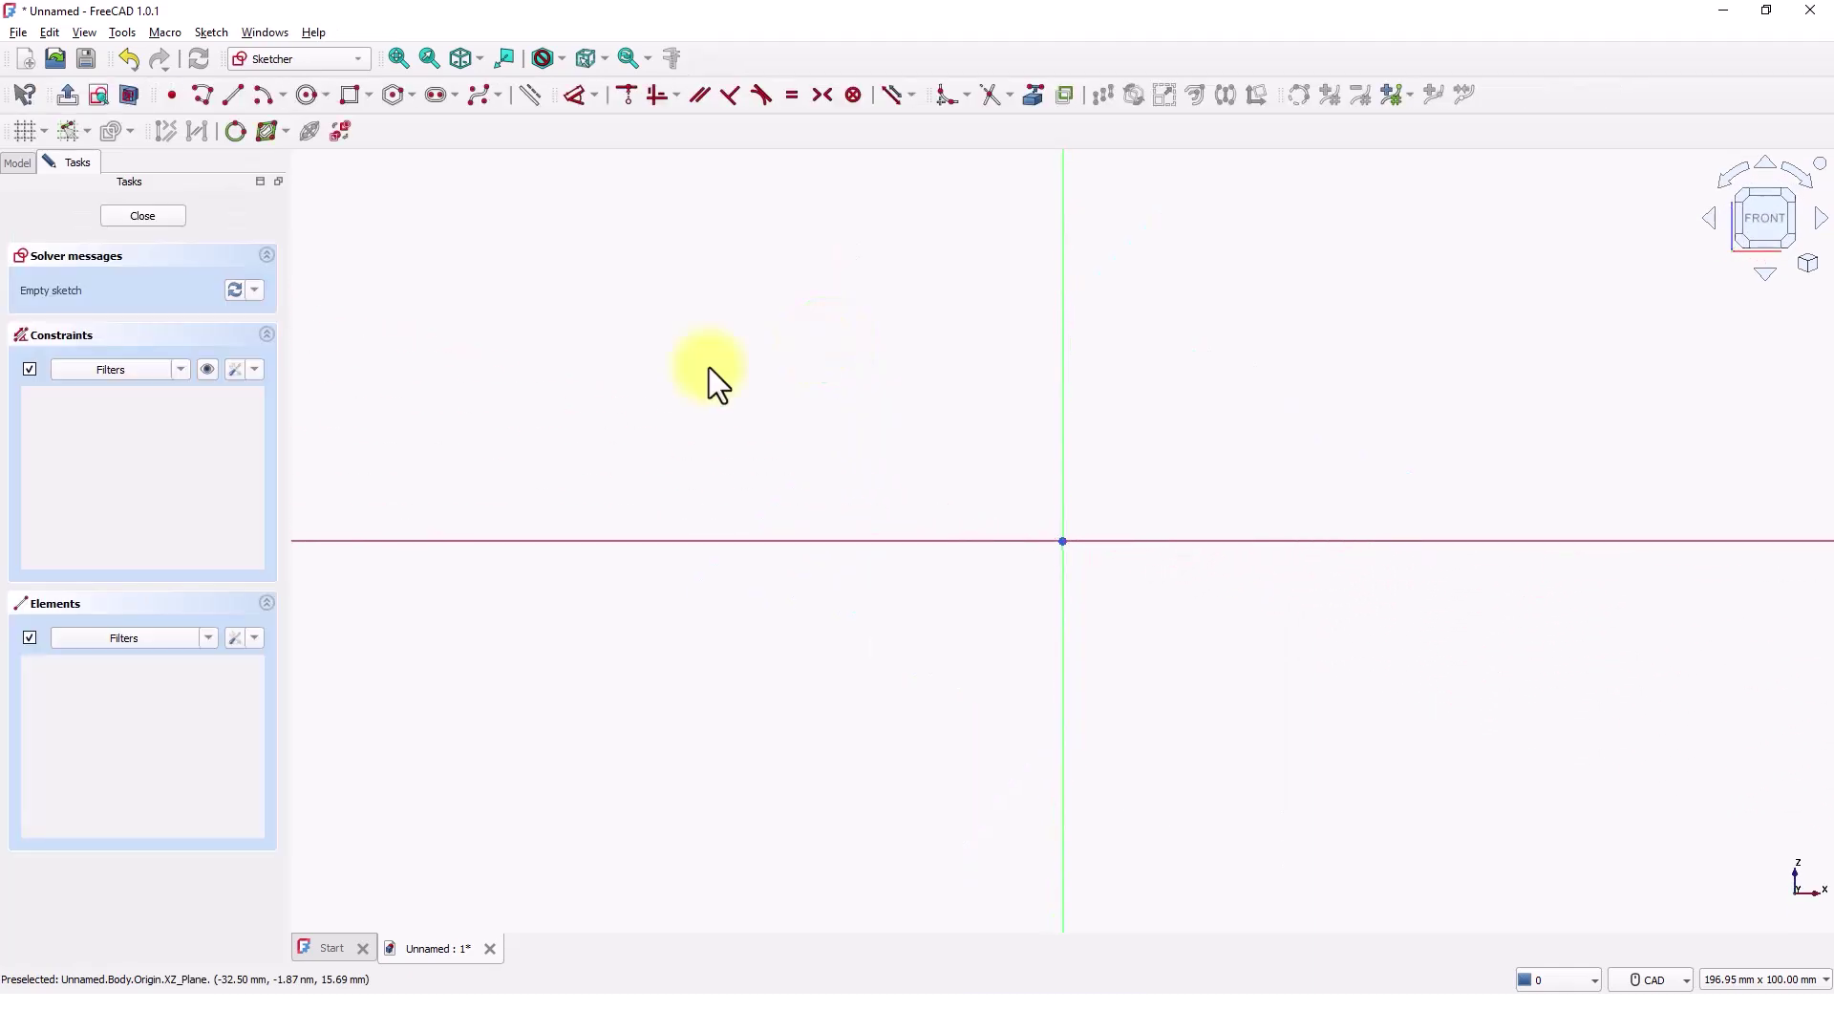
Sketch a closed six-line polyline from the origin: a base about 21 mm long with a slanted arm rising to about 33 mm.
left_click(204, 92)
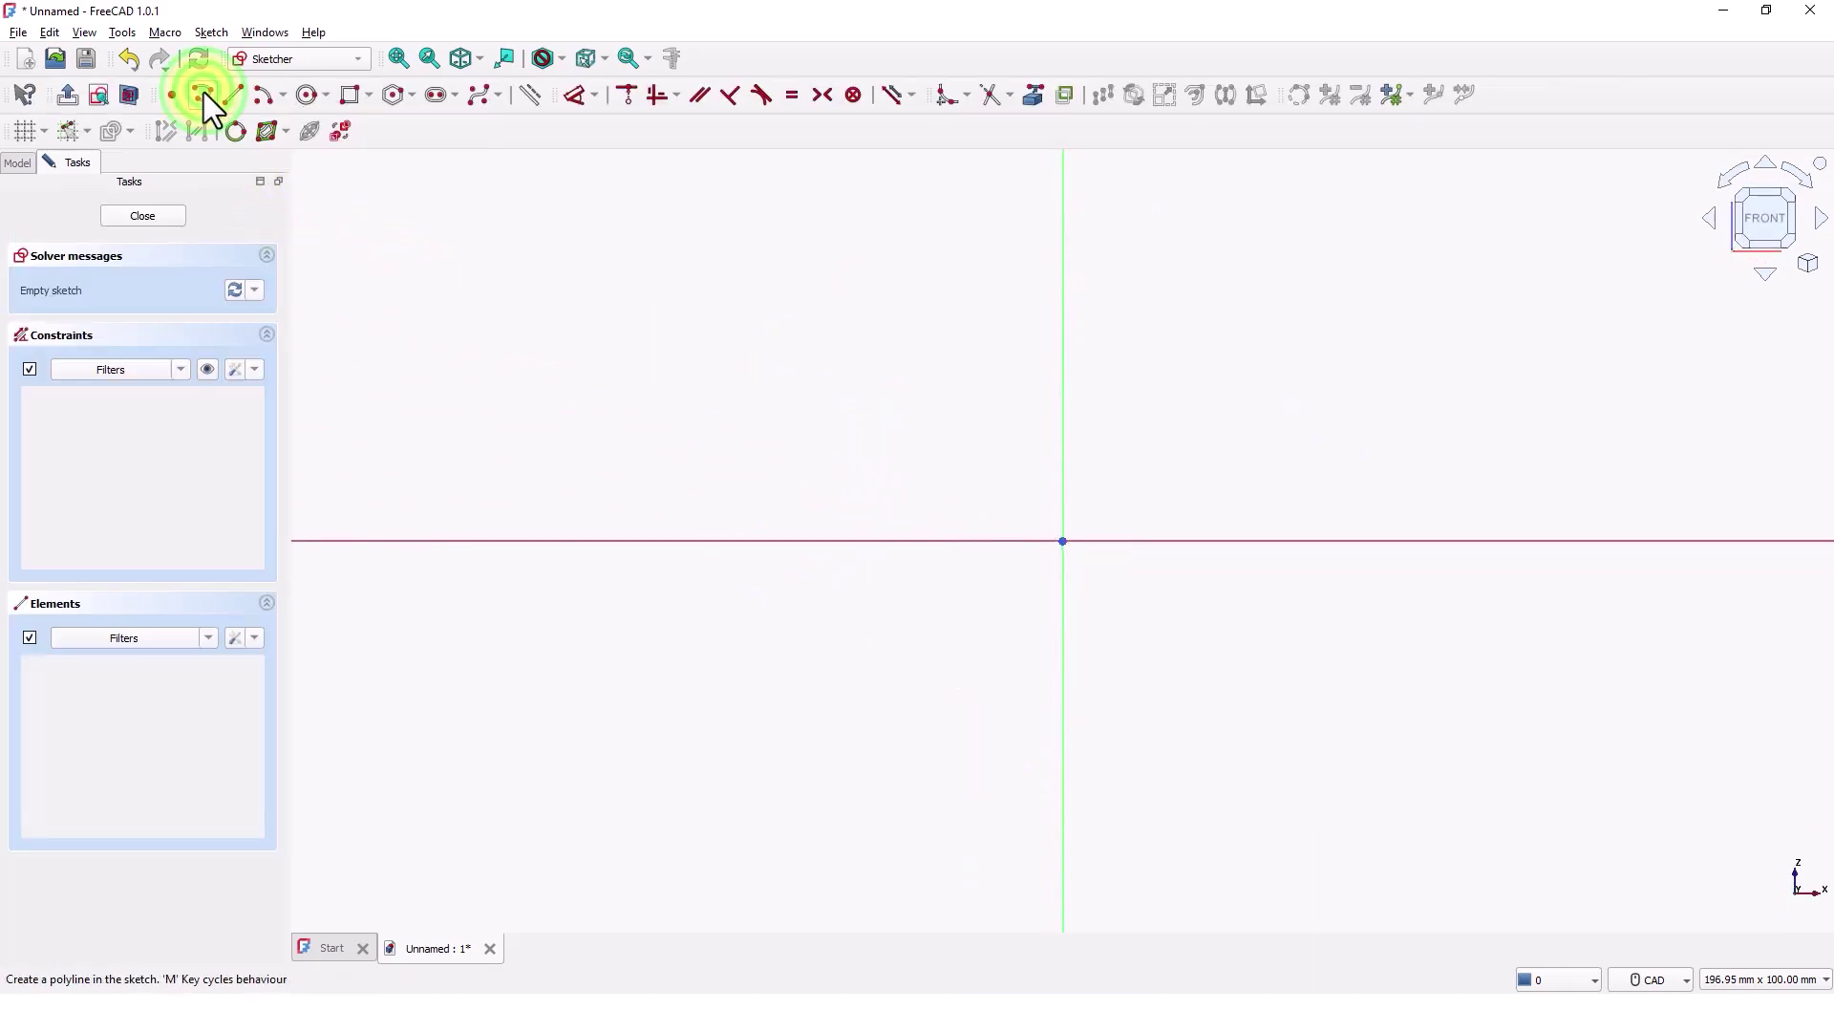
left_click(1062, 541)
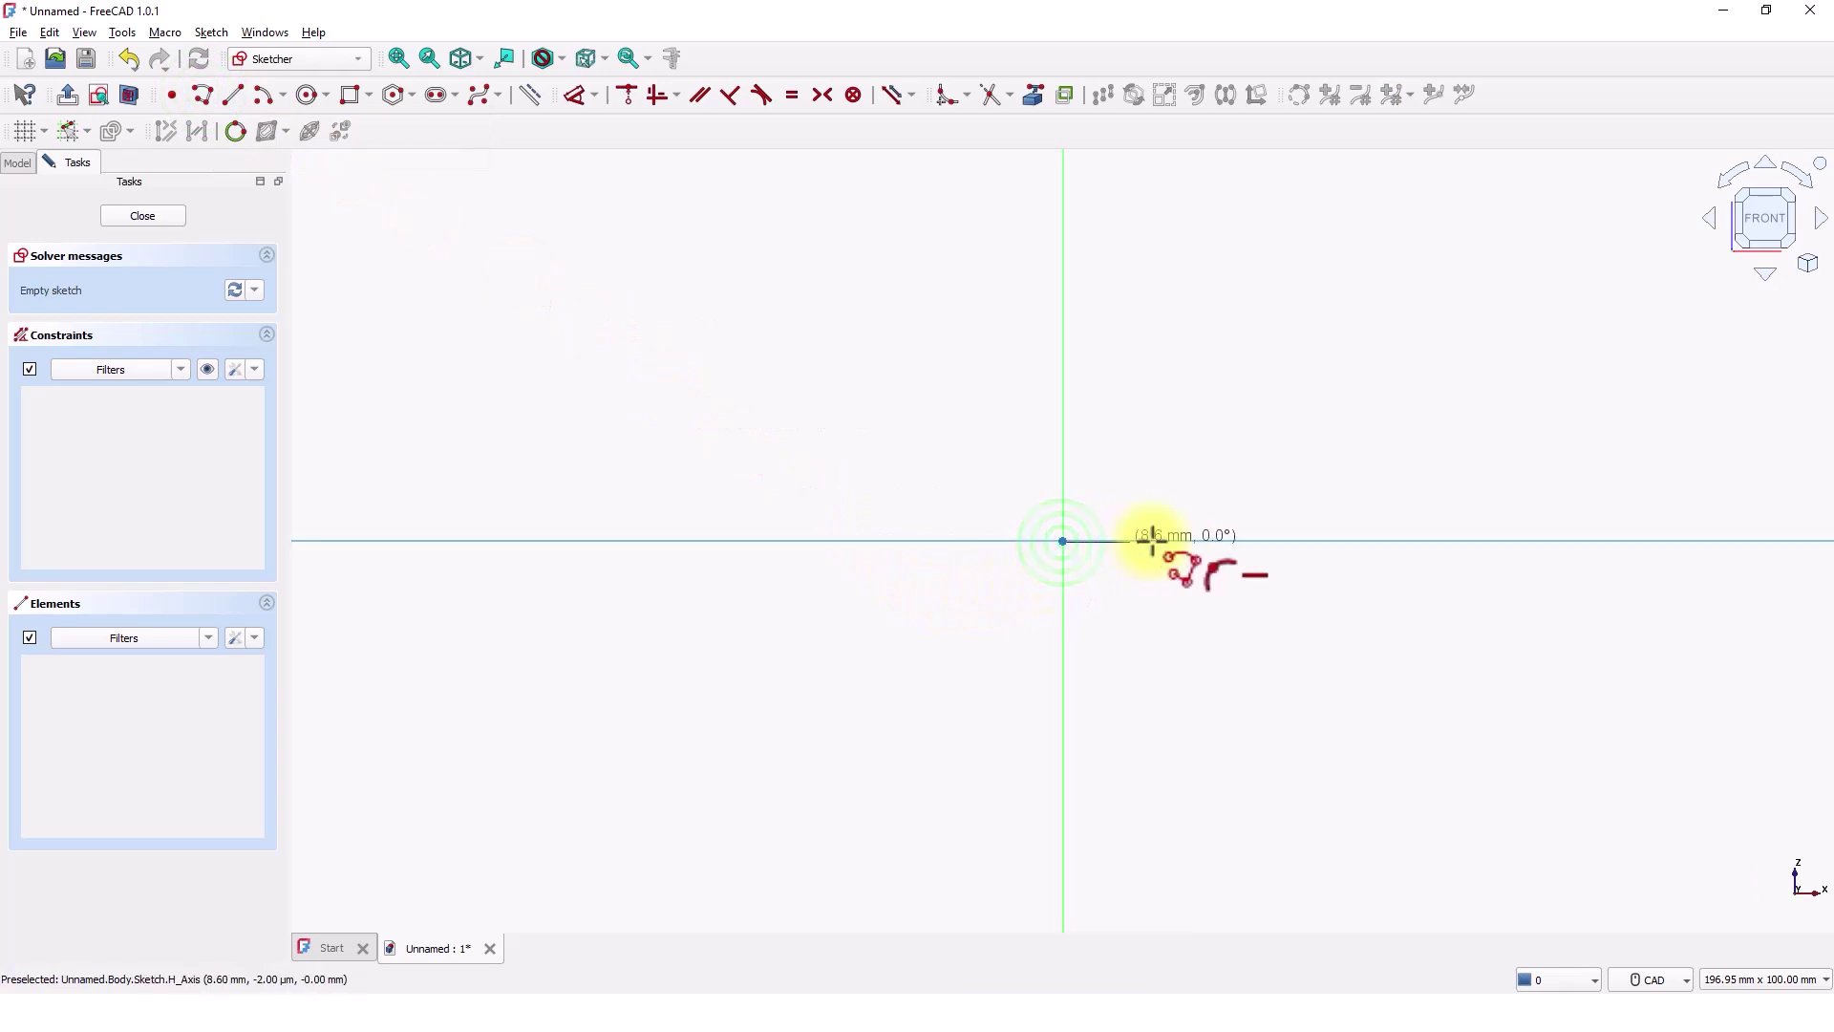
left_click(1227, 541)
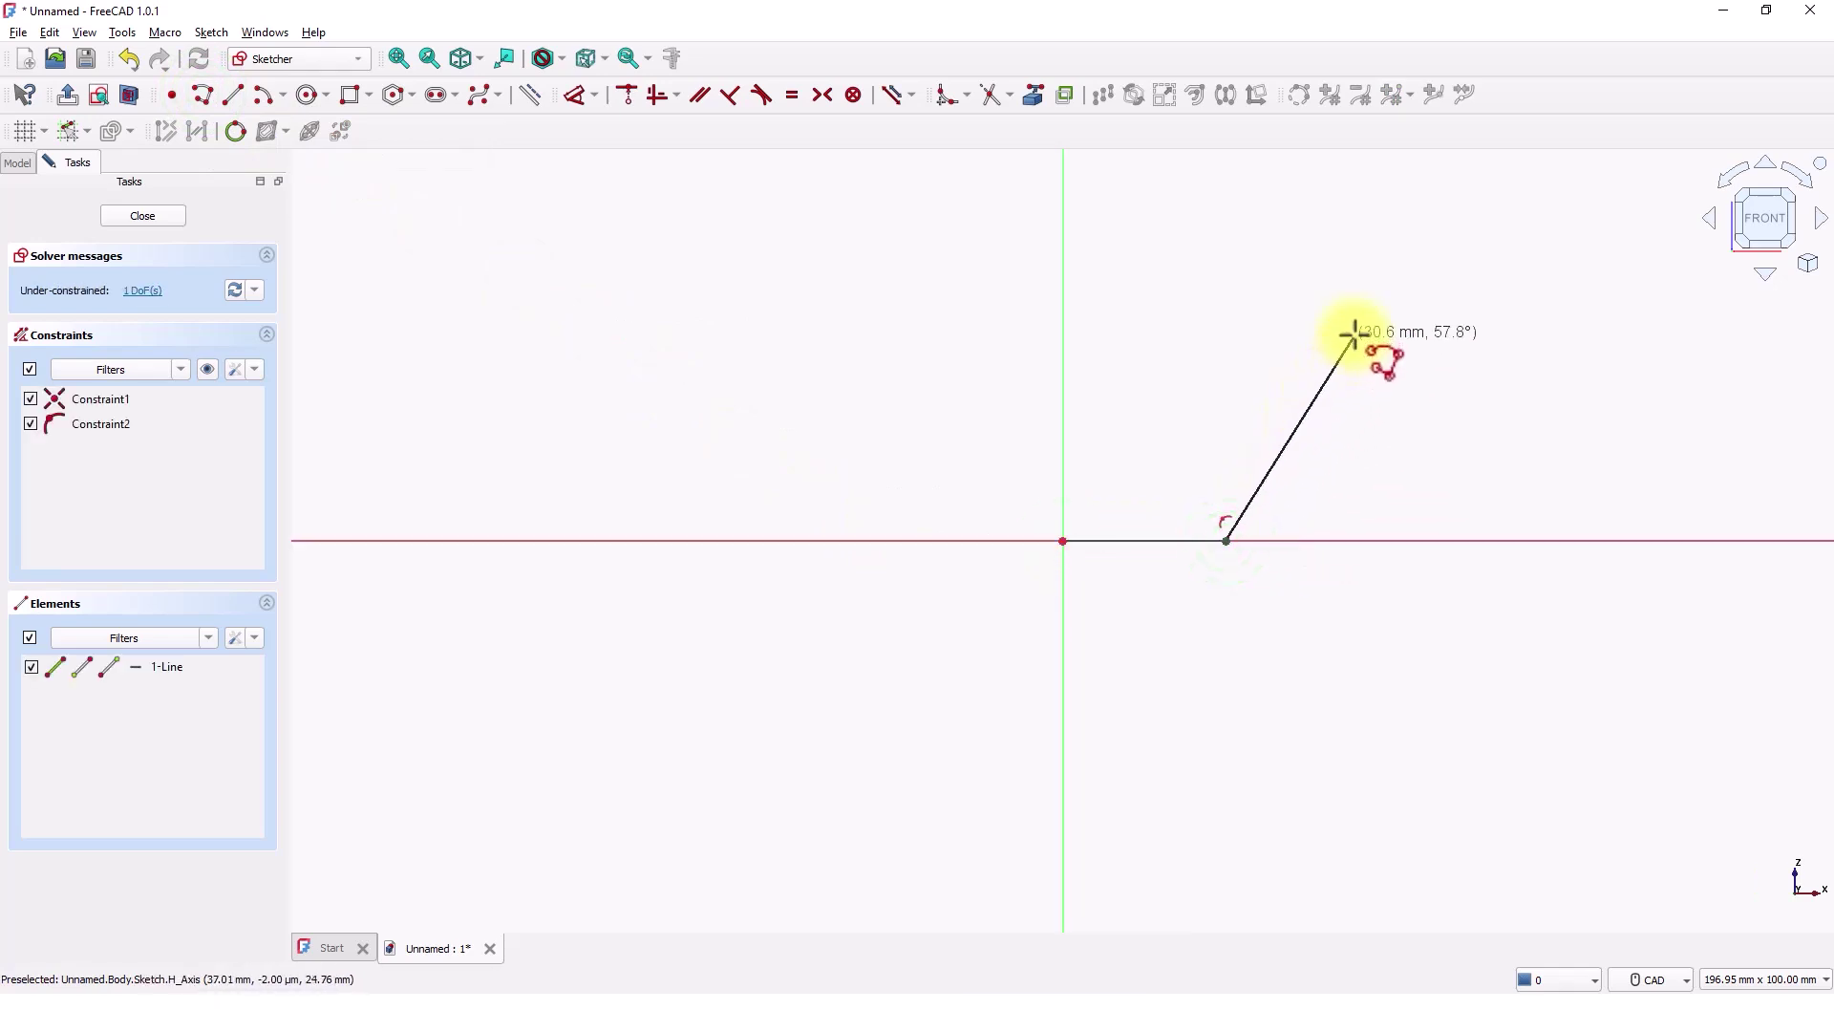
left_click(1376, 284)
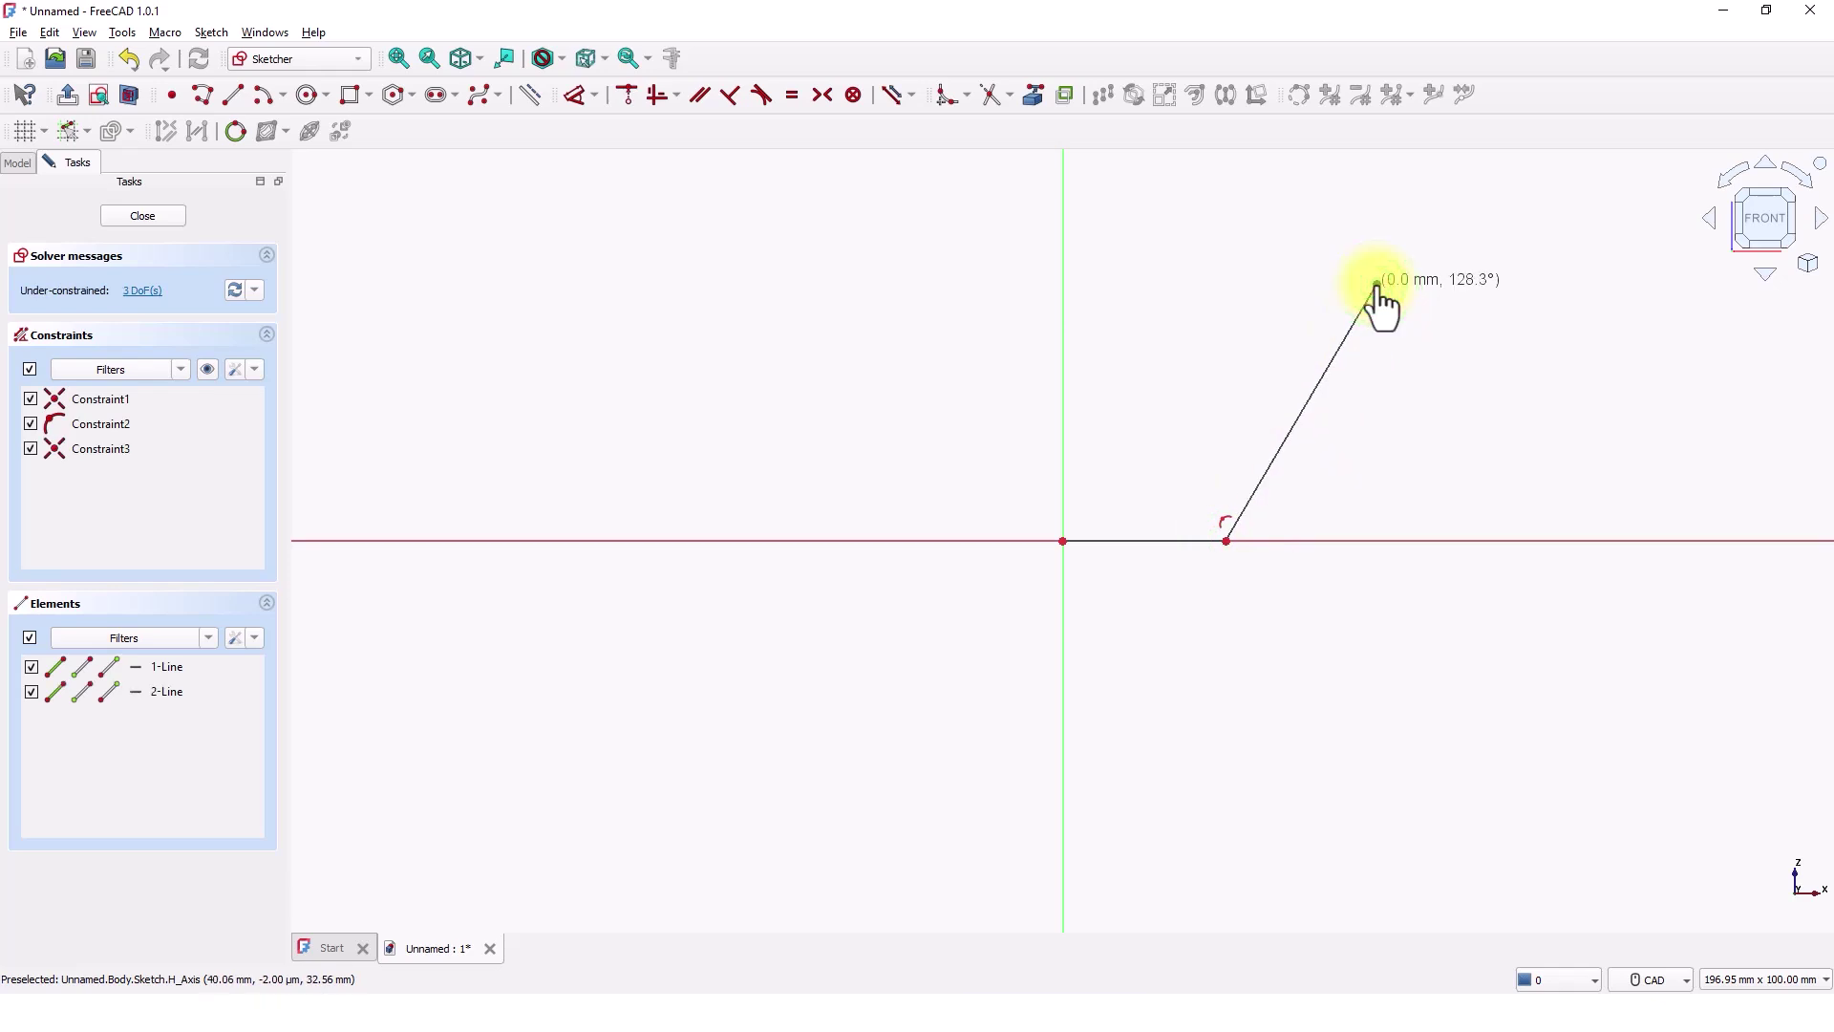
left_click(1315, 285)
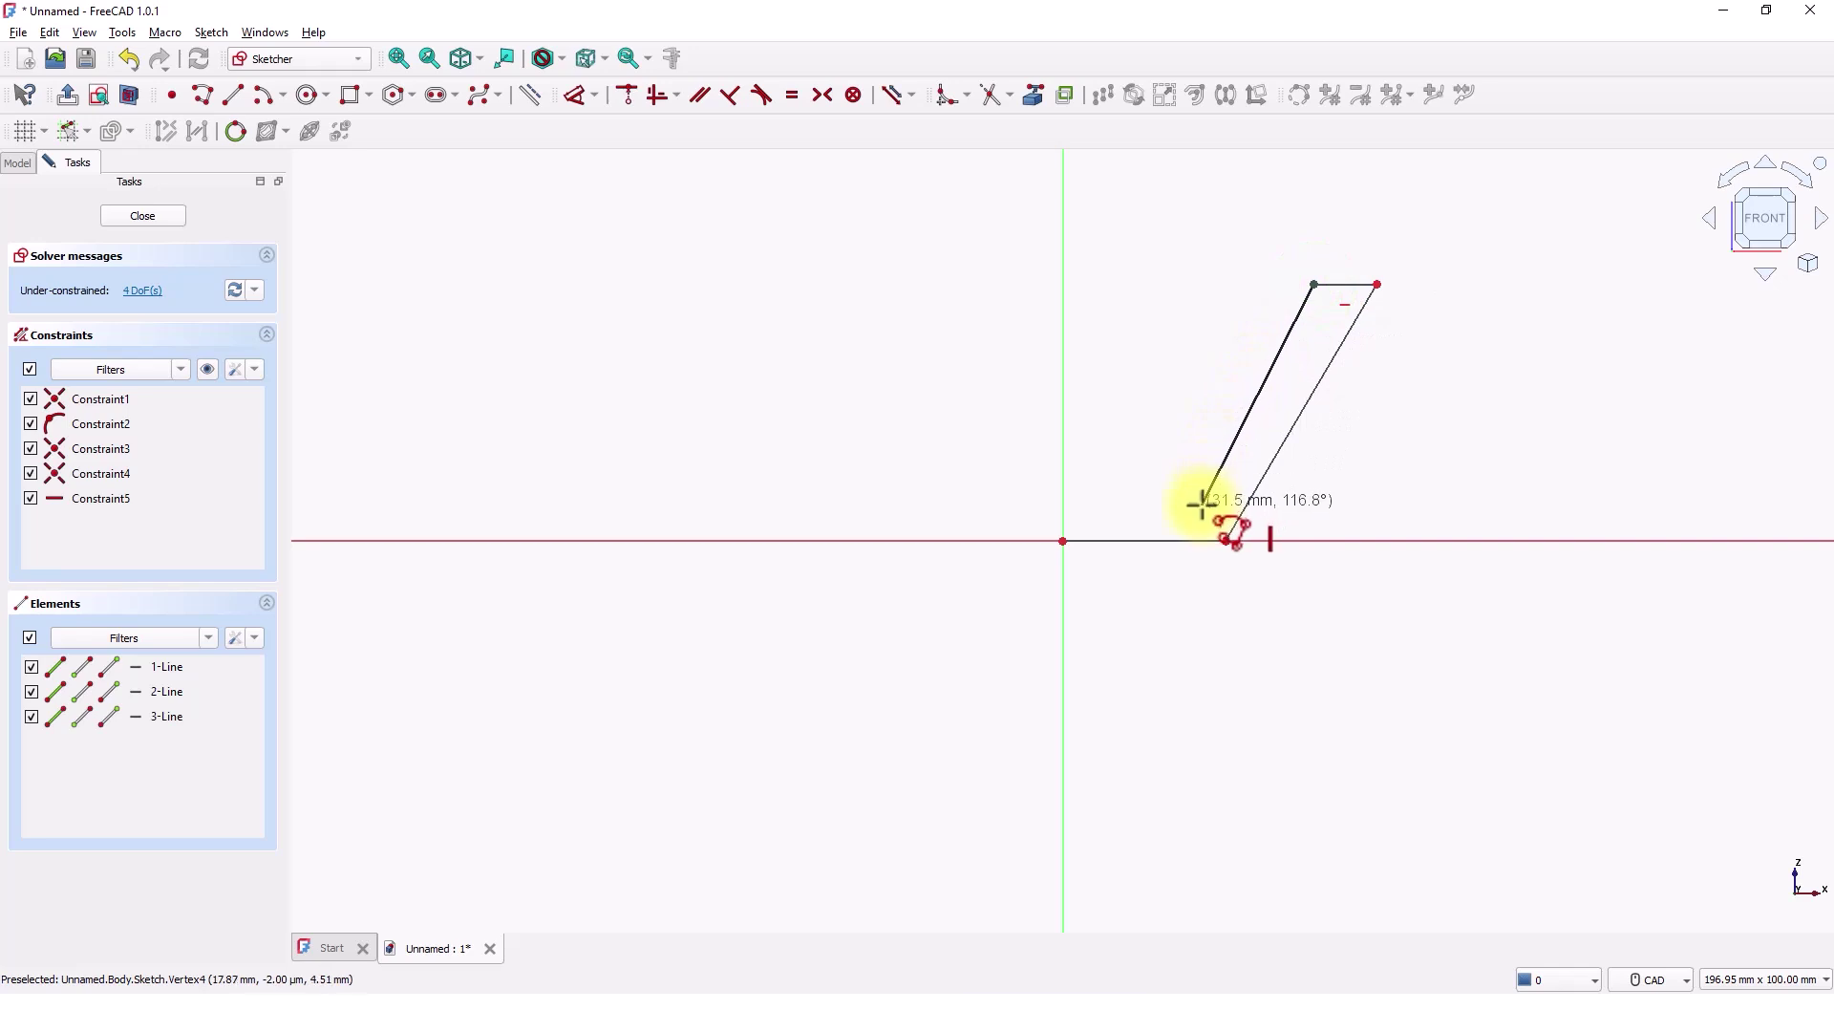
left_click(1202, 505)
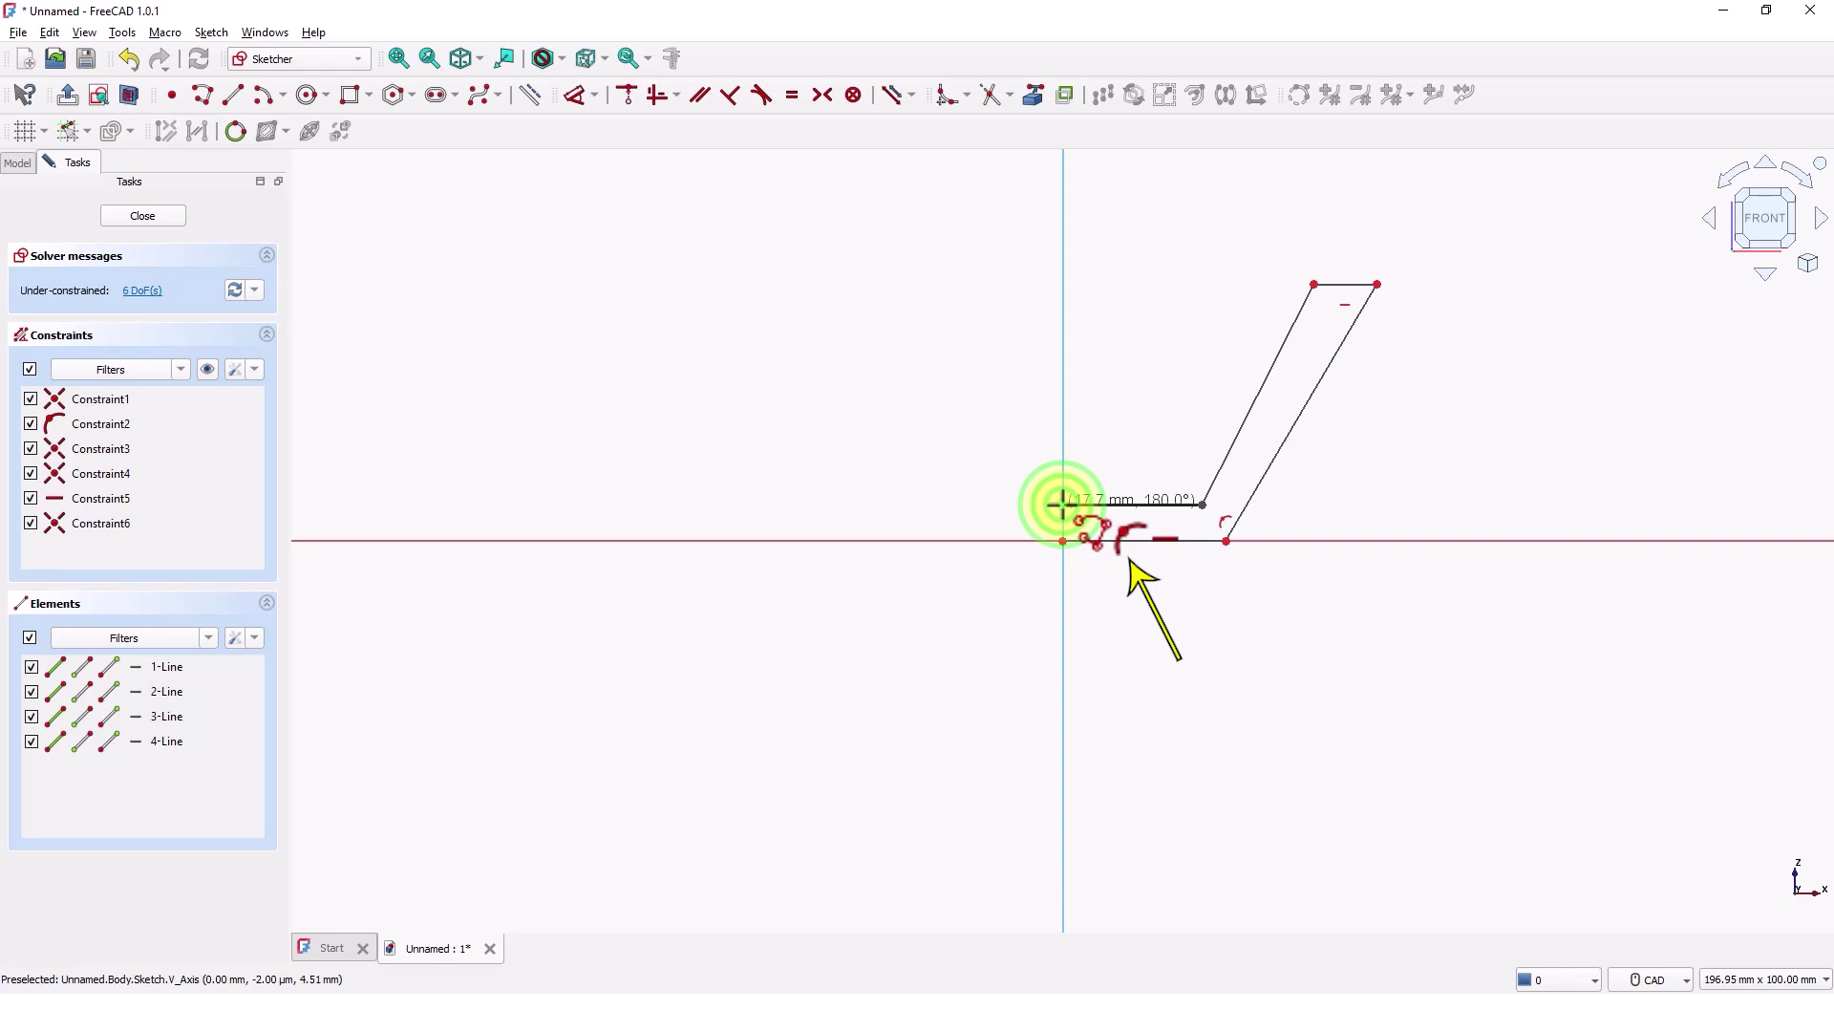
left_click(1060, 504)
left_click(1063, 541)
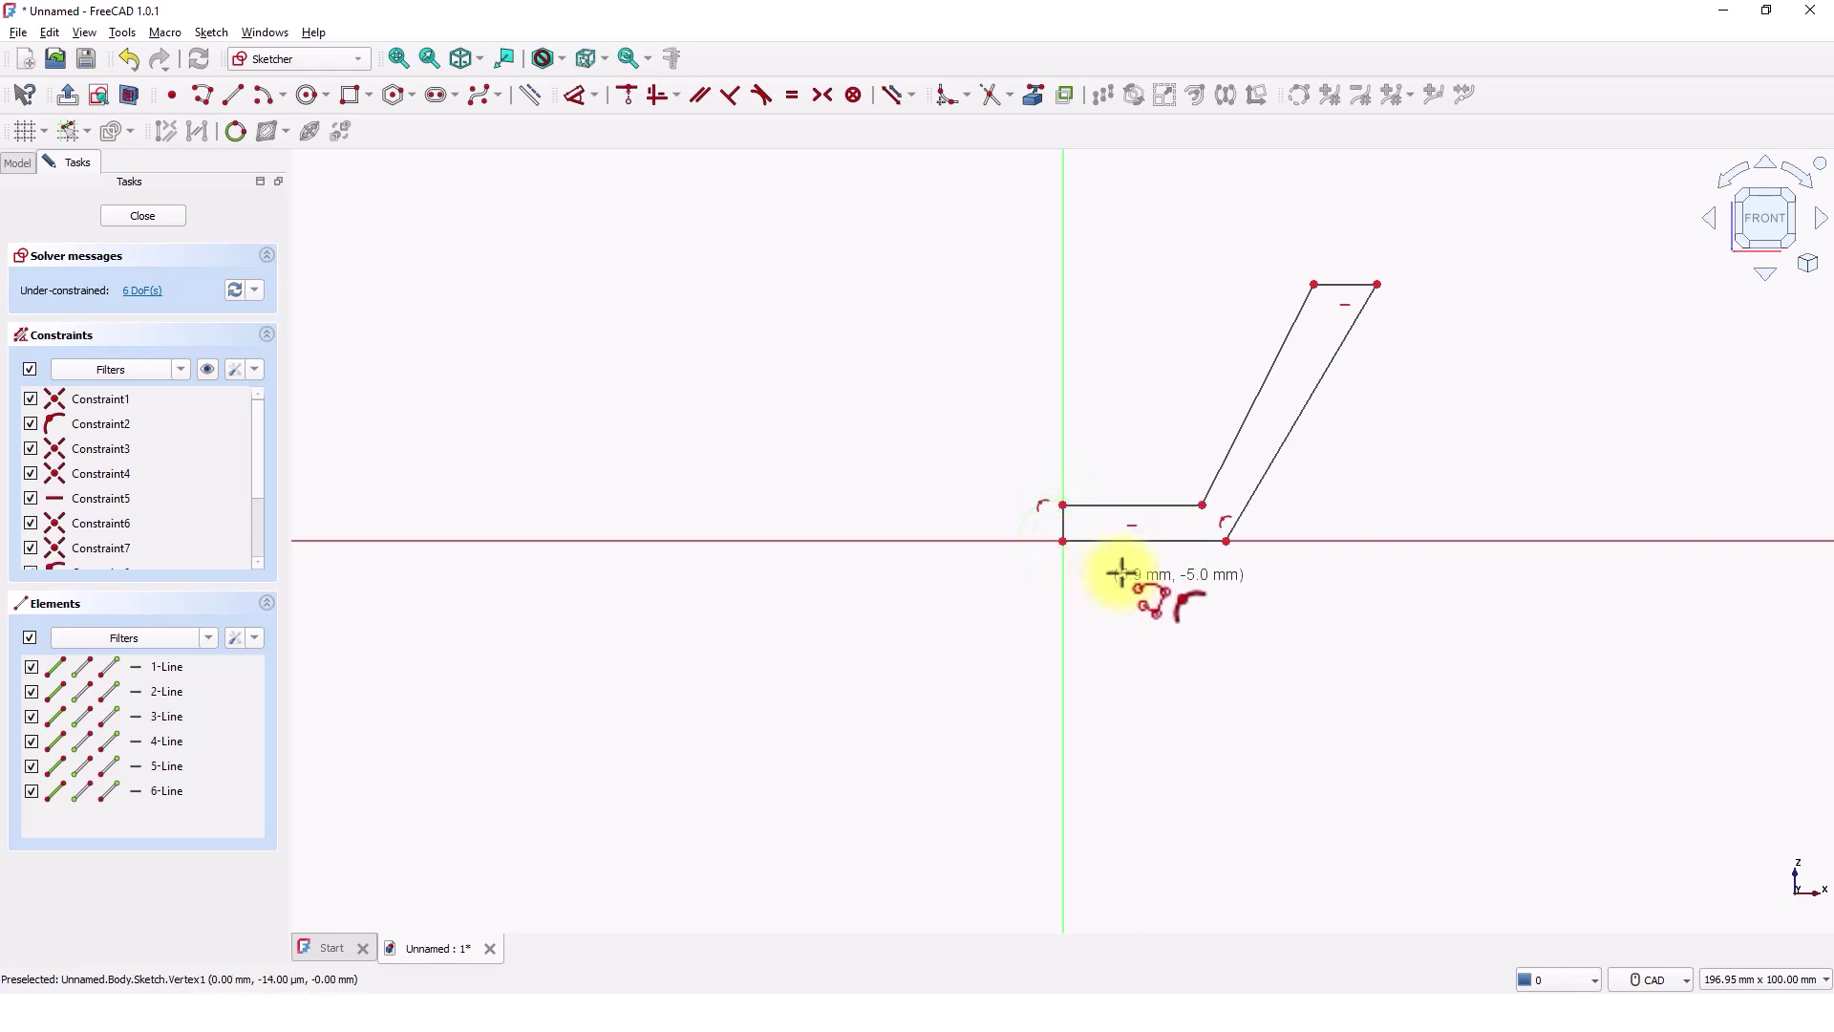
right_click(1141, 428)
Constrain the two slanted lines of the arm parallel to each other.
middle_click_drag(1155, 430, 858, 554)
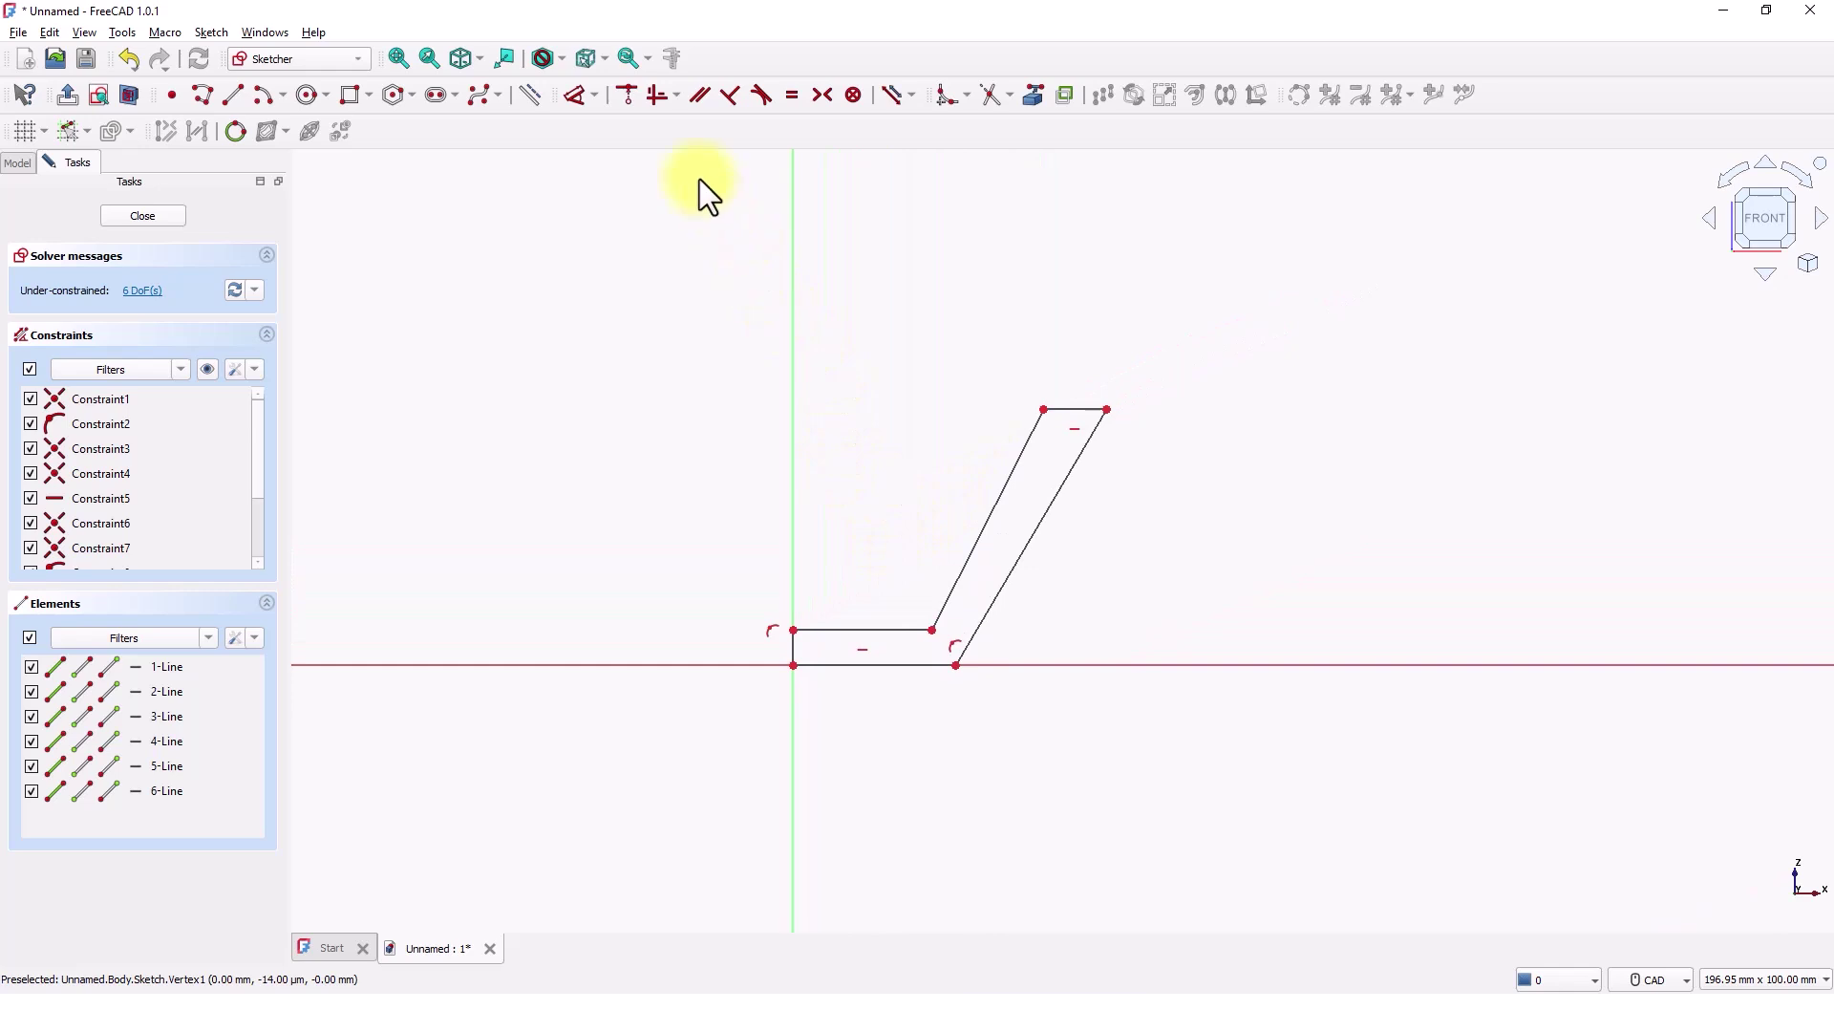
left_click(698, 100)
left_click(995, 500)
left_click(1041, 523)
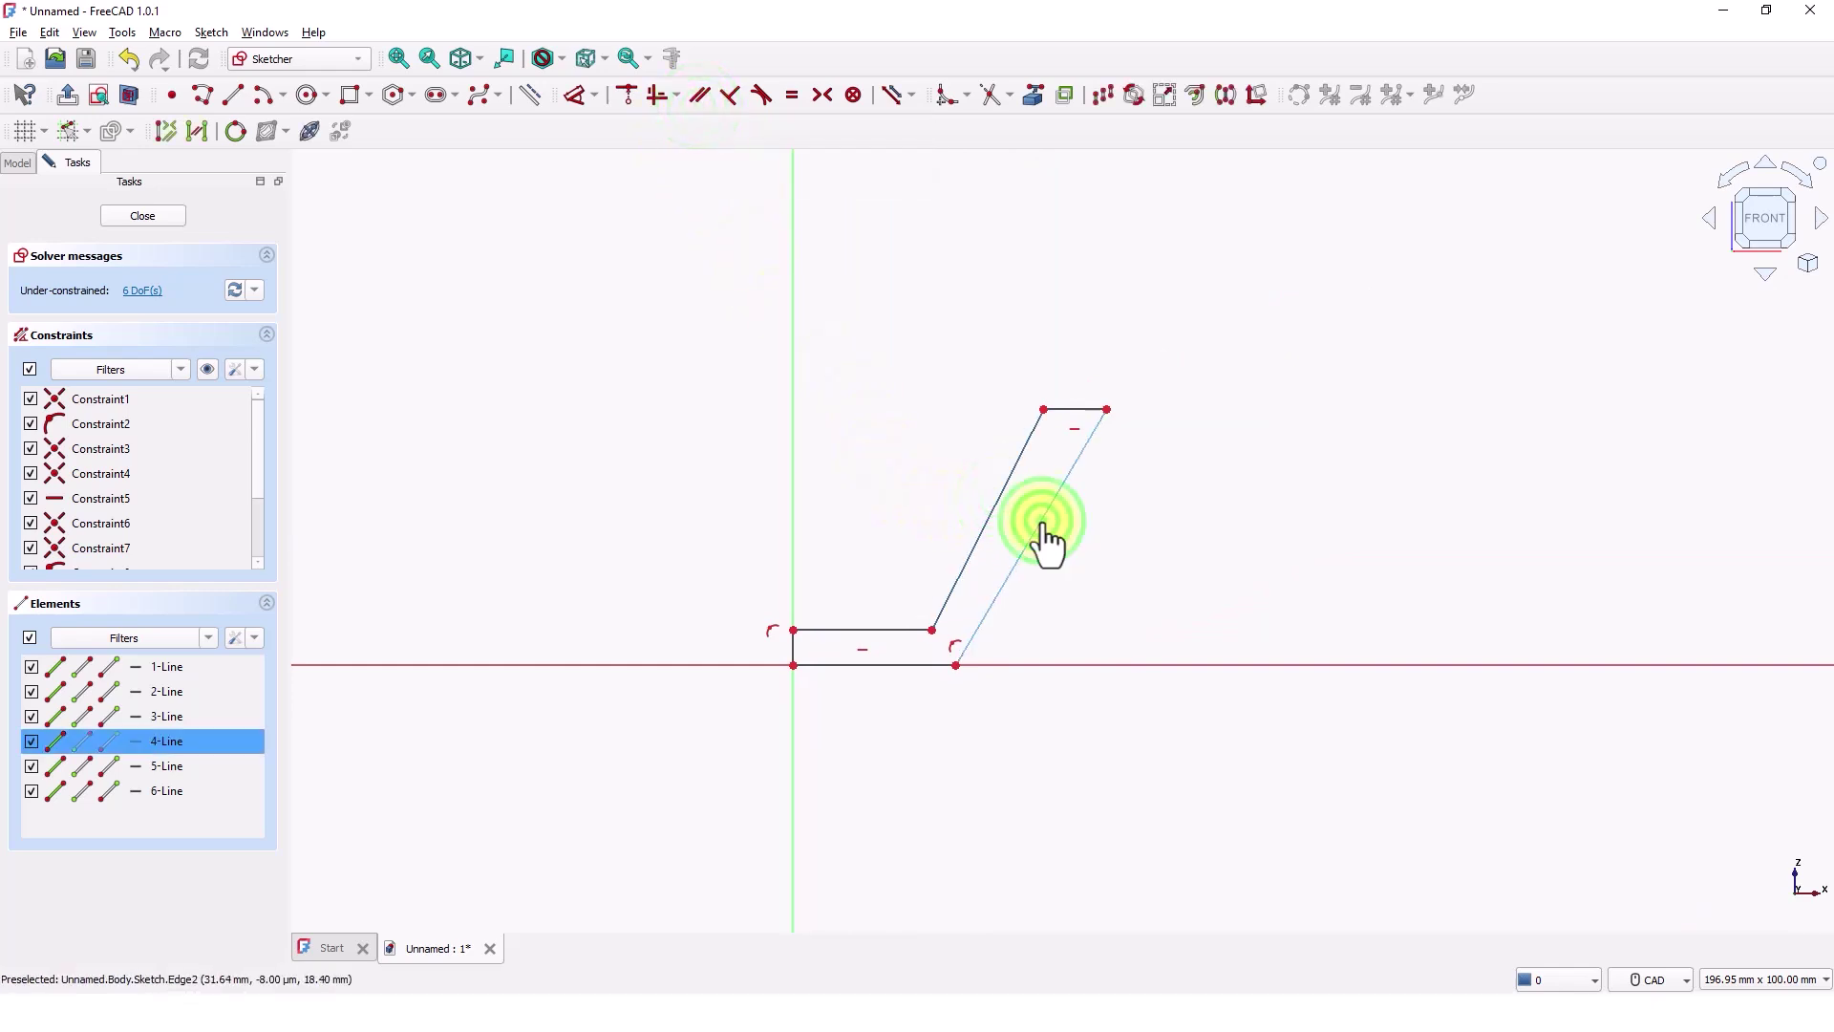
Dimension the bottom edge of the profile to 20 mm.
middle_click_drag(856, 407, 820, 410)
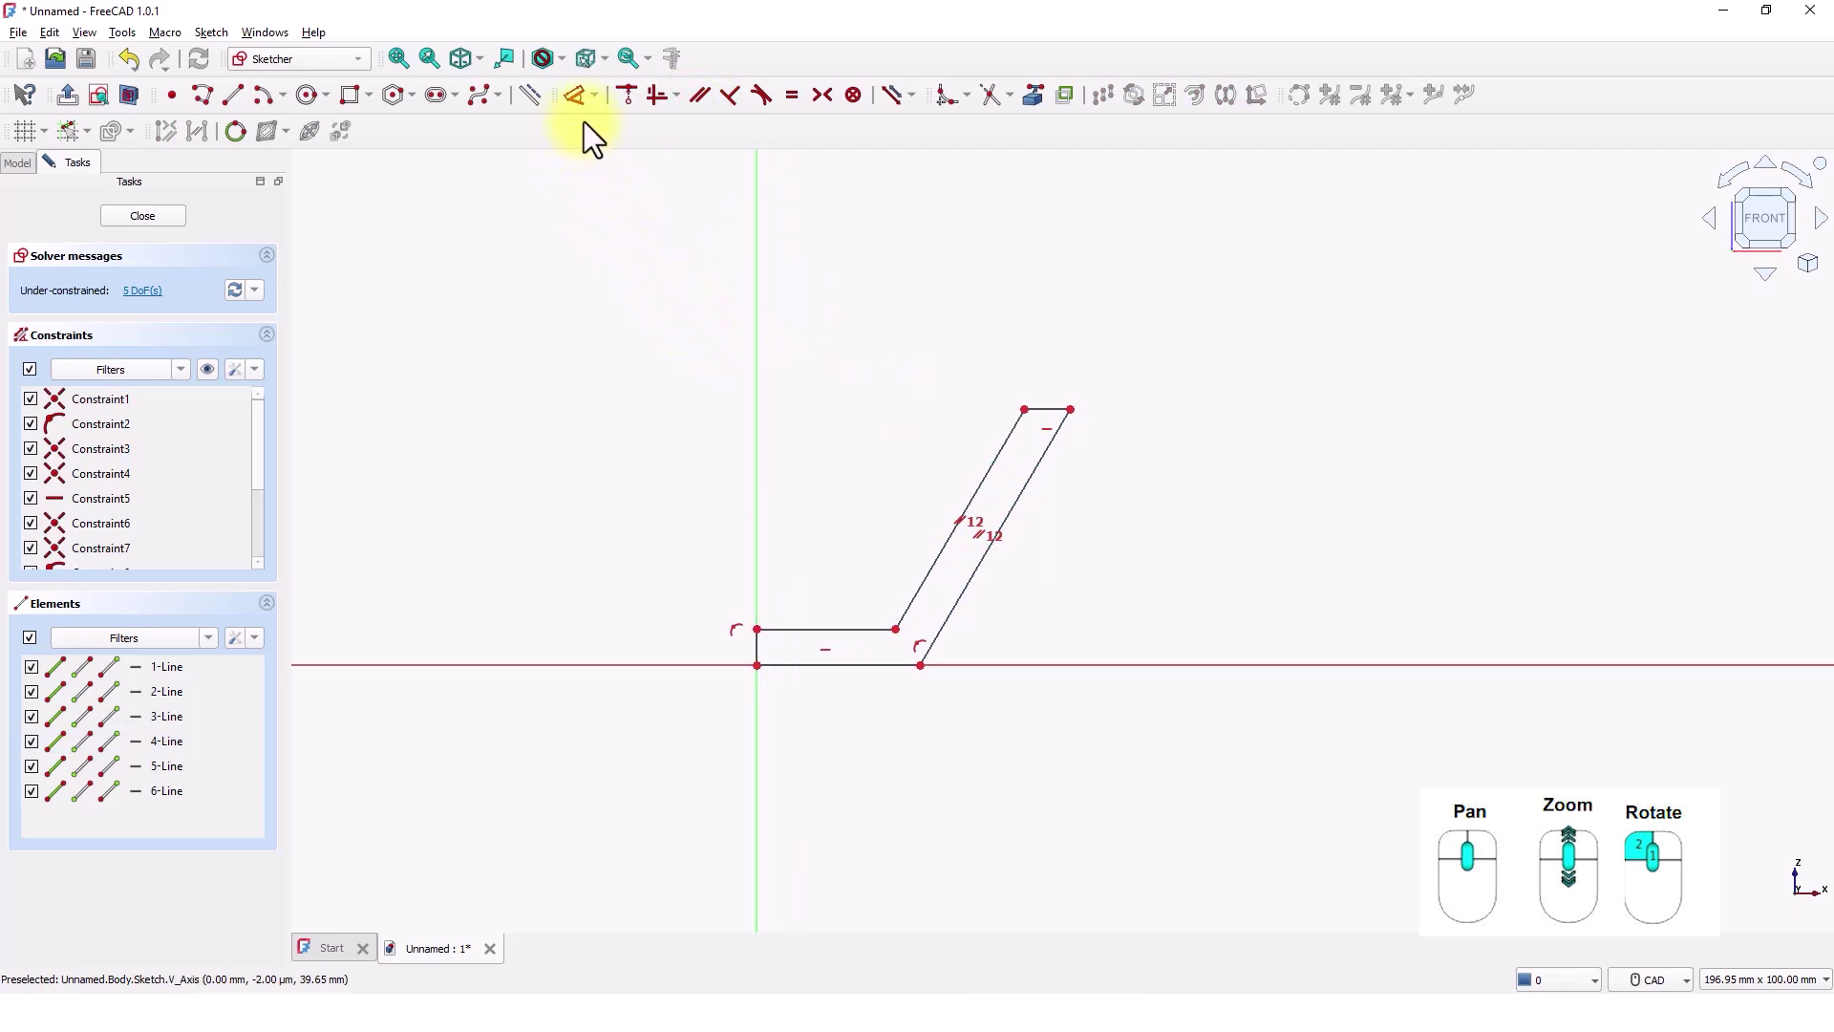
left_click(576, 97)
left_click(824, 664)
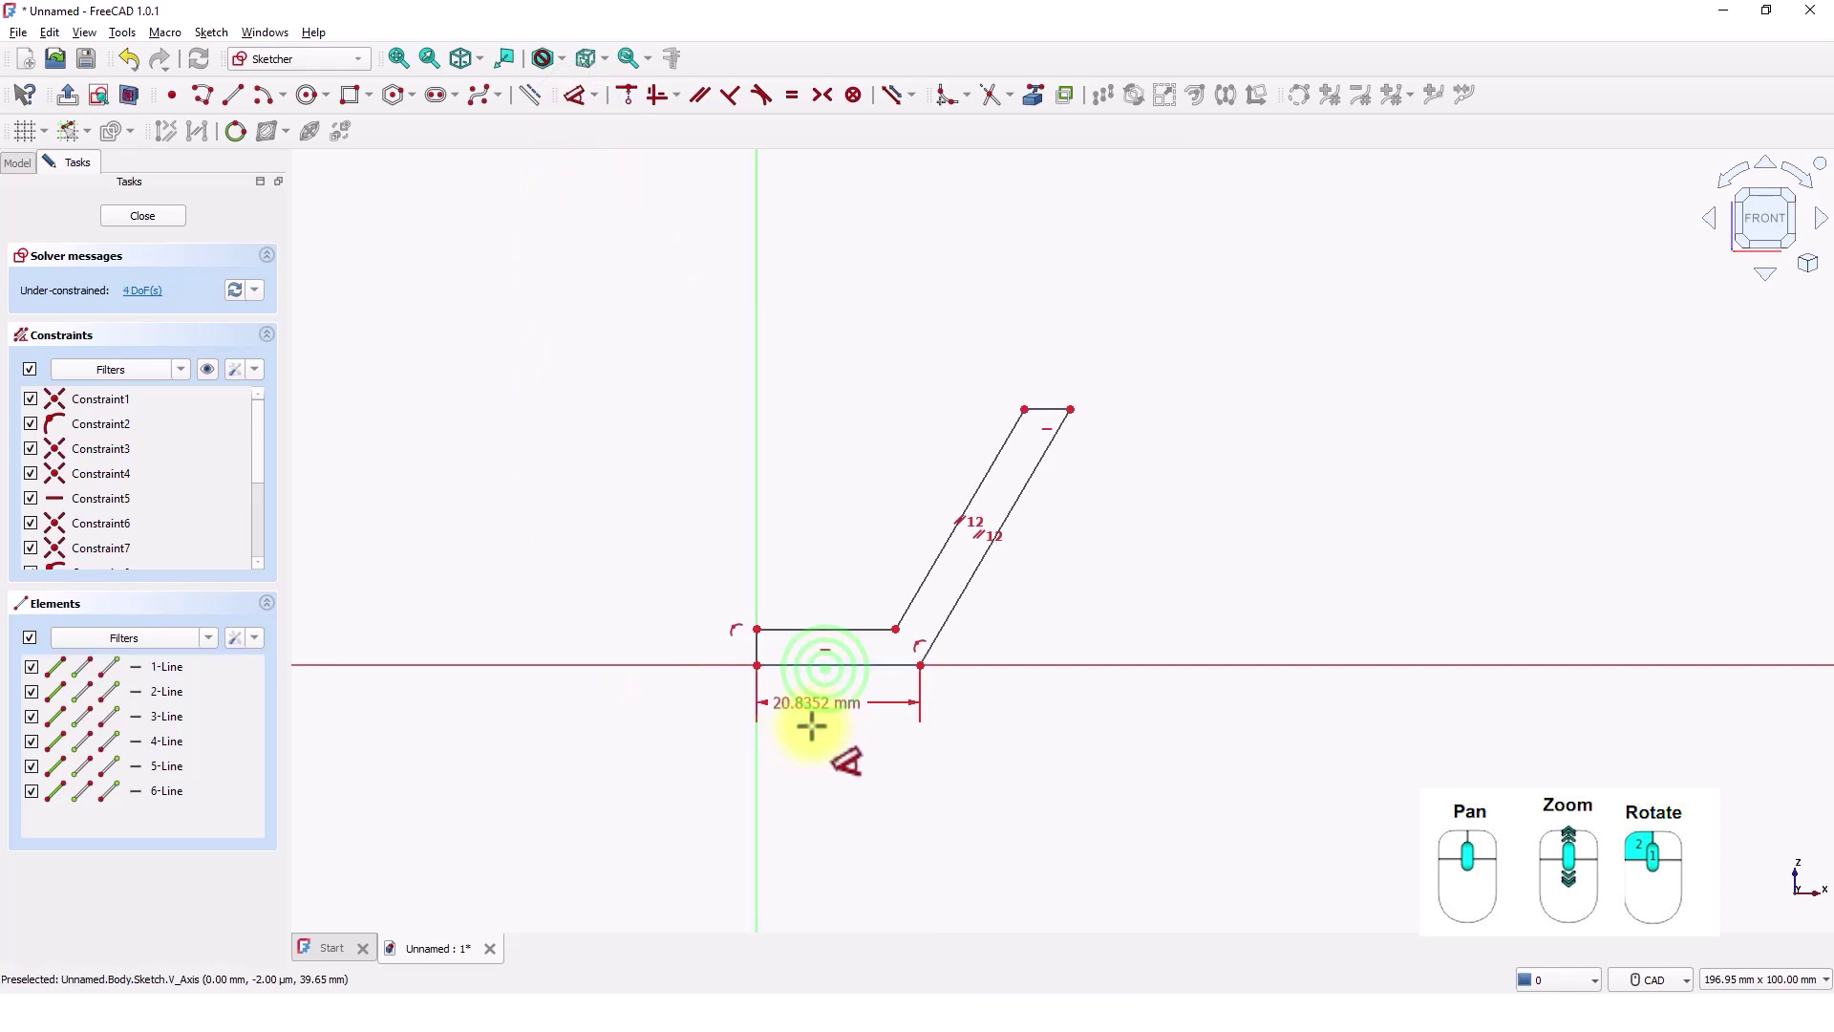
left_click(811, 735)
type("20")
key("Return")
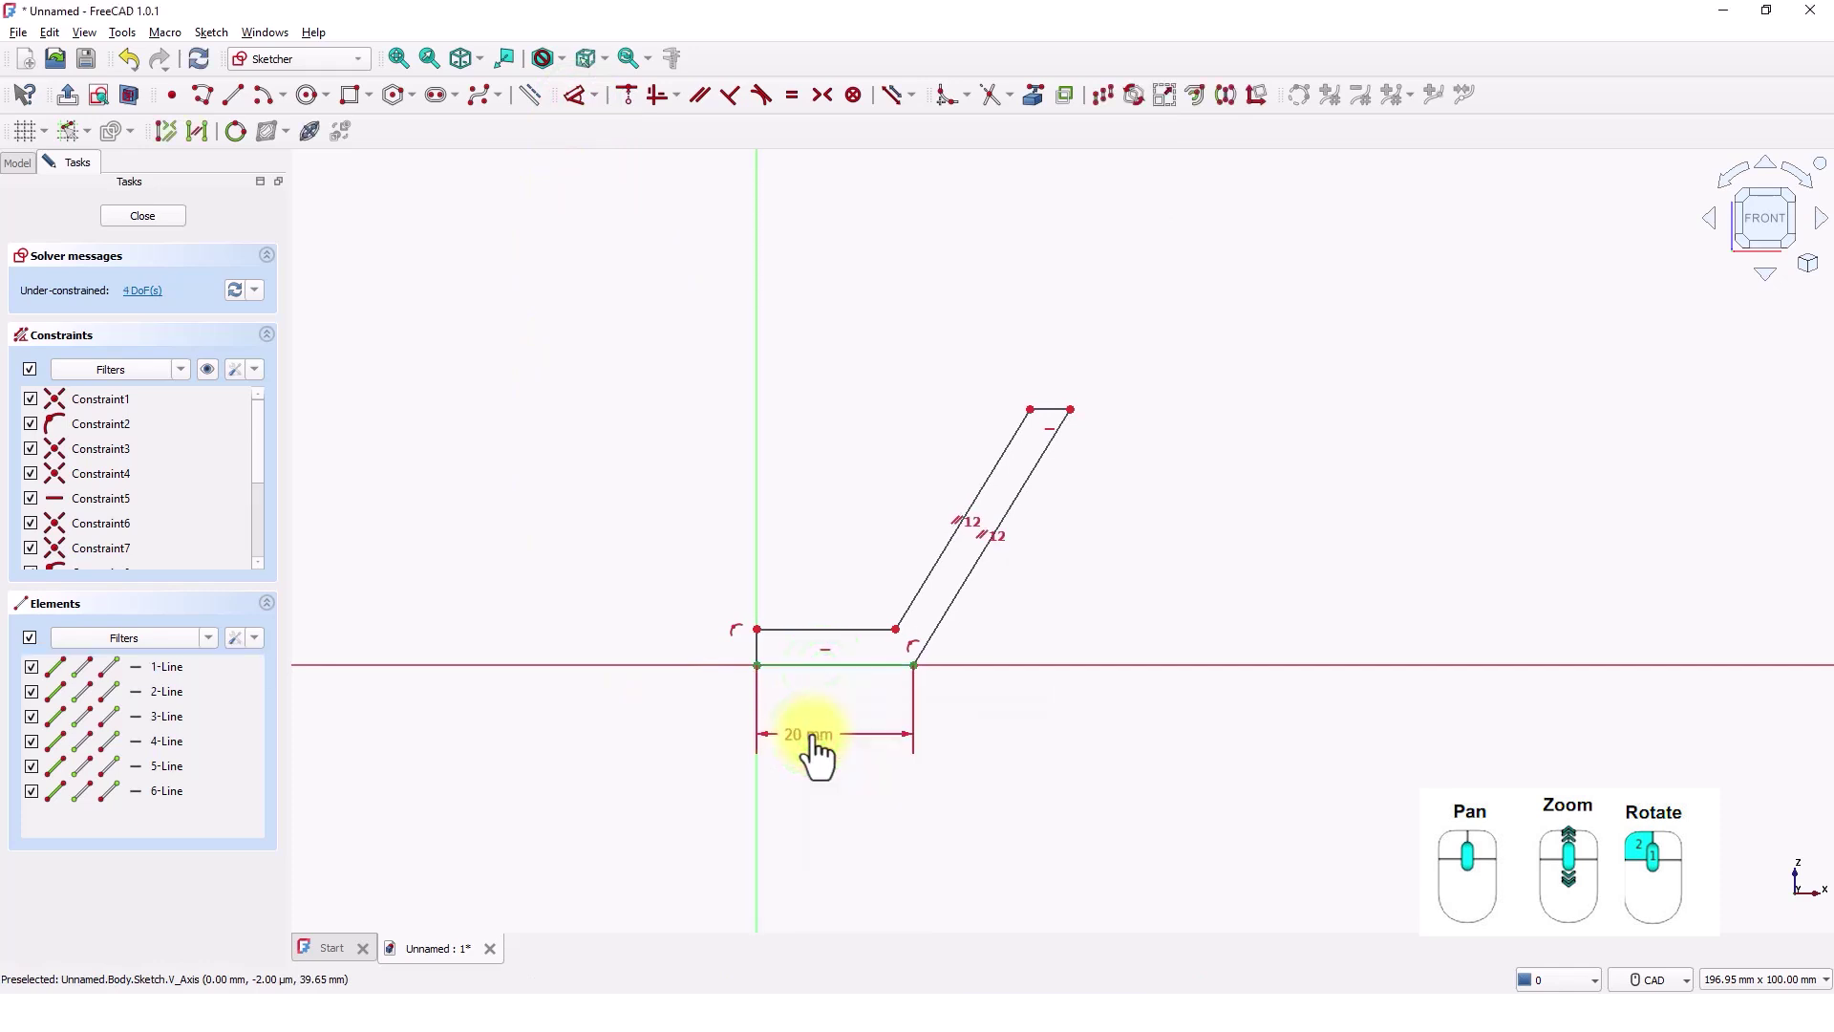
Dimension the outer slanted line's vertical height to 40 mm.
left_click(978, 581)
left_click(1153, 542)
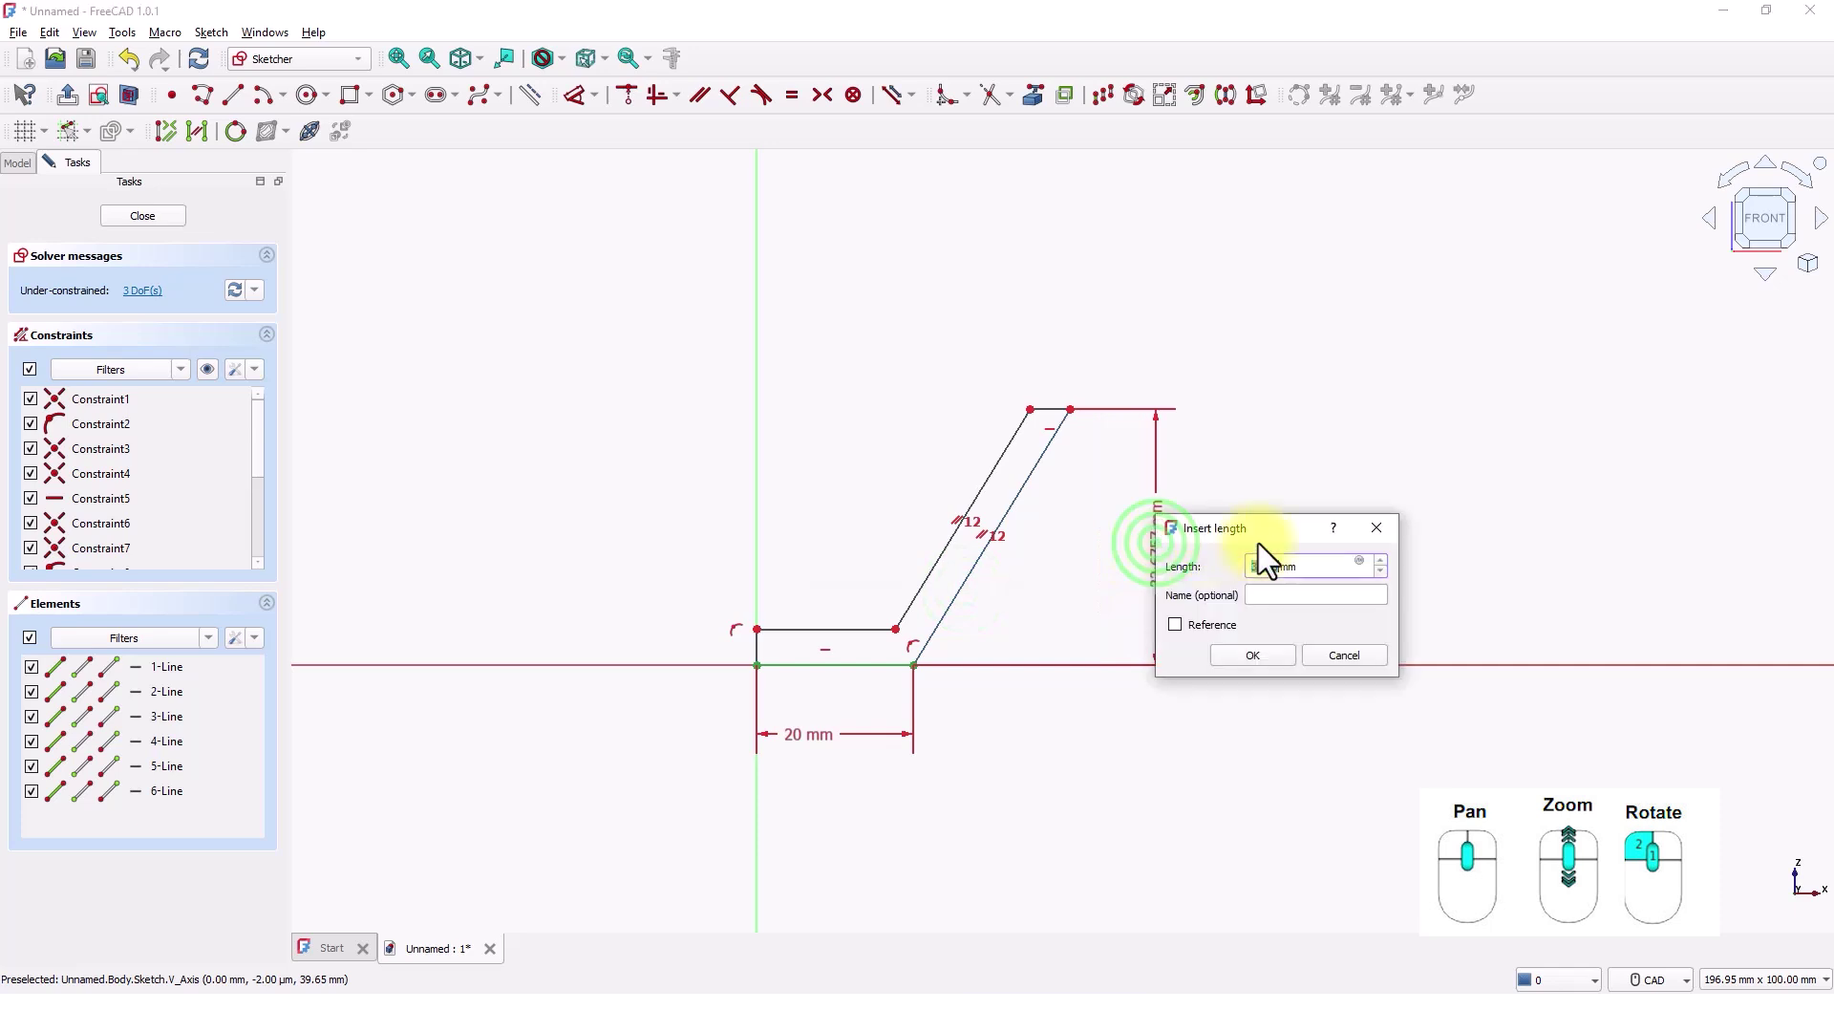
type("40")
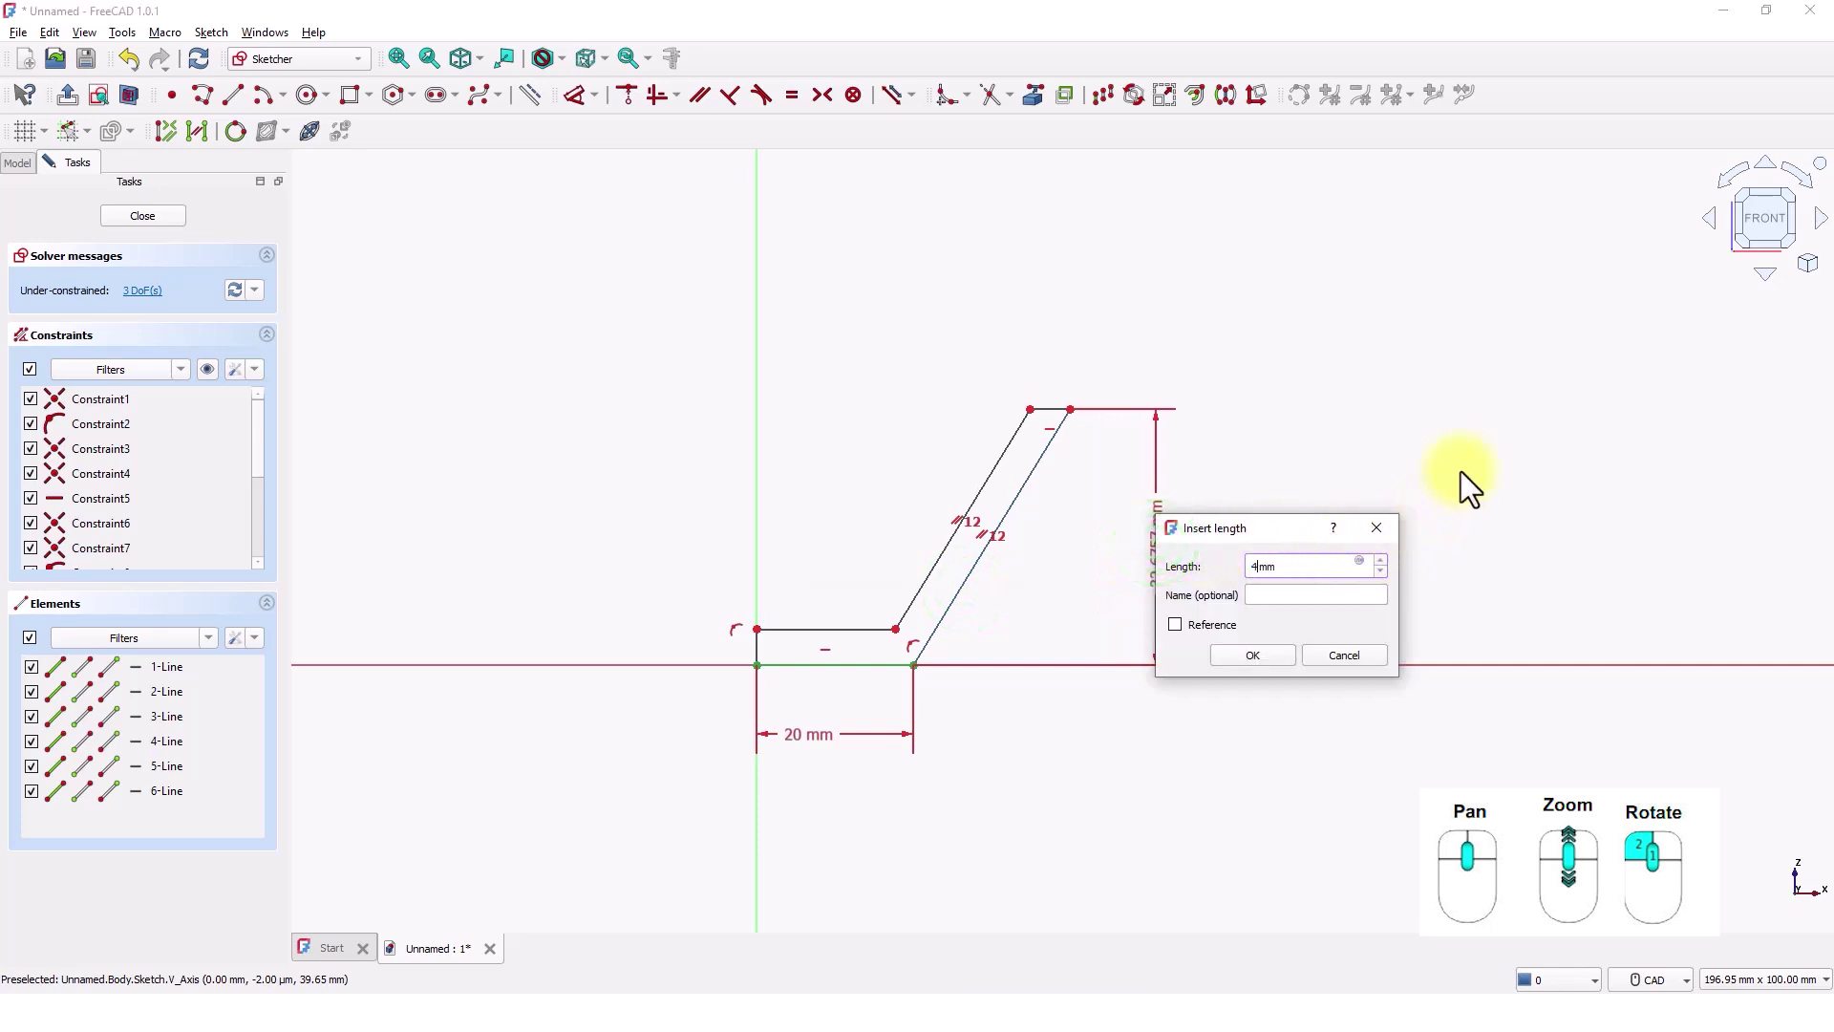
key("Return")
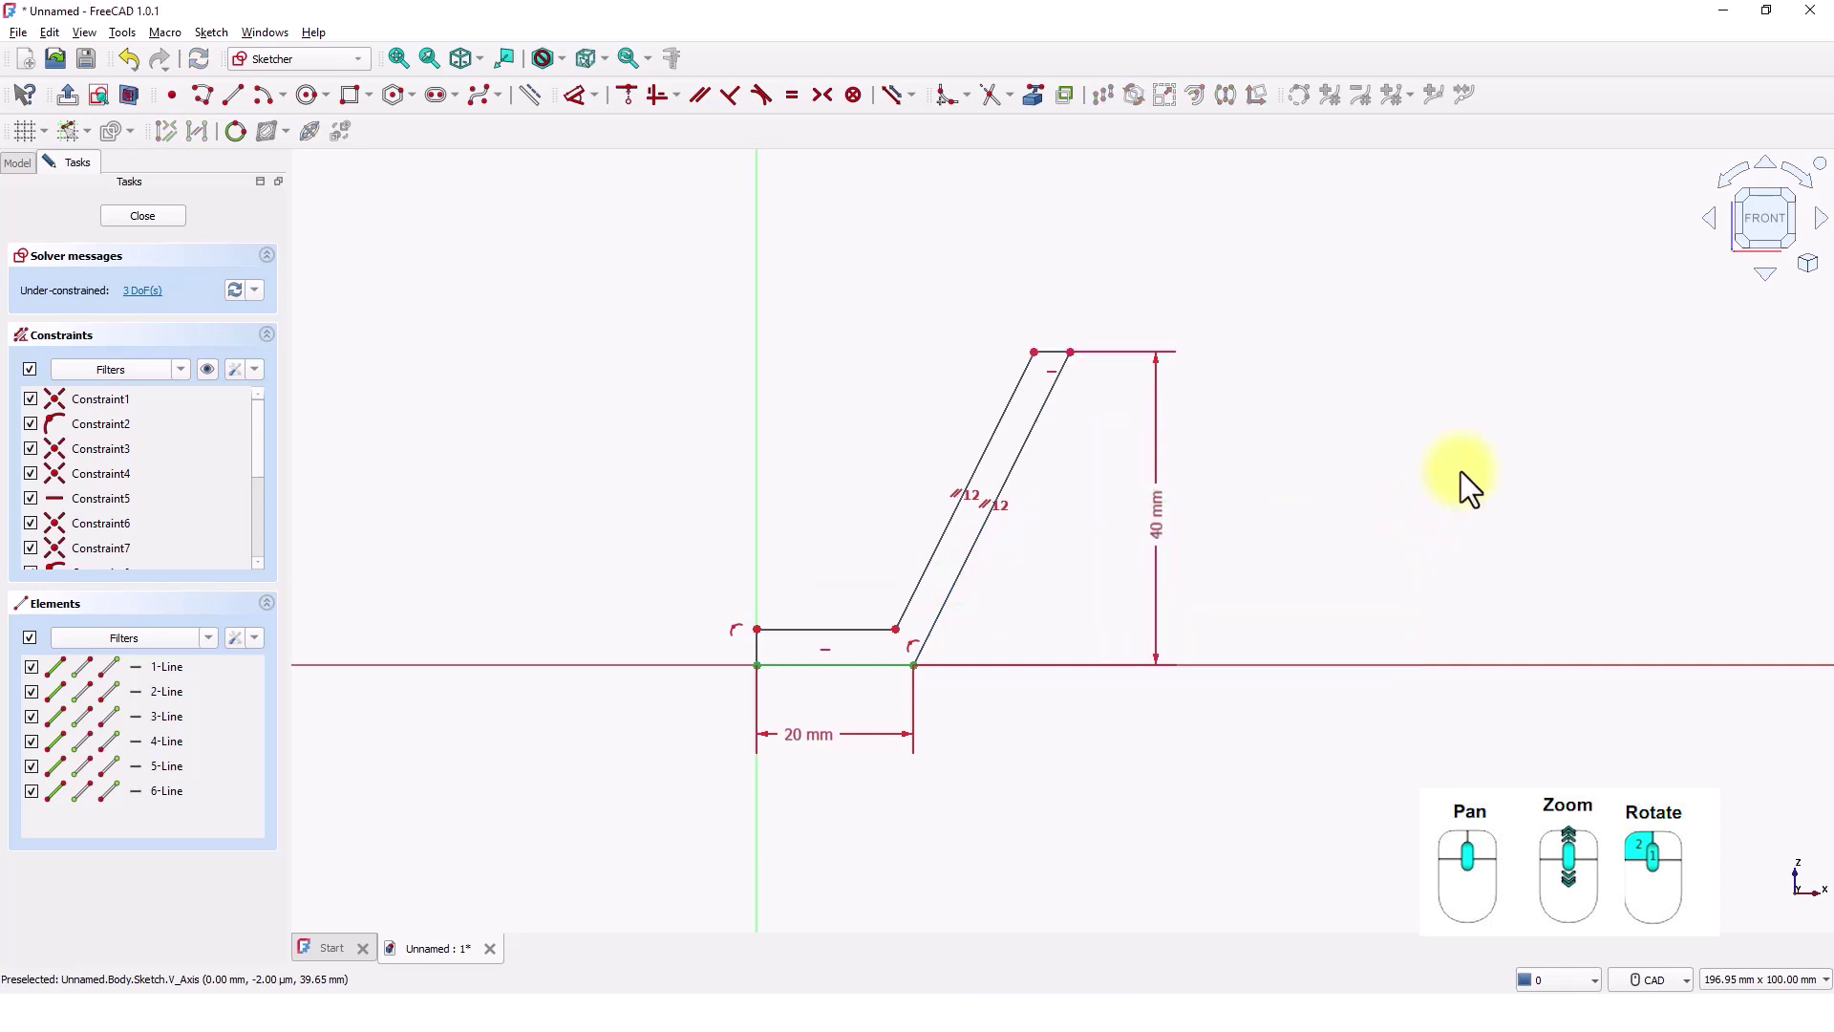
Dimension the horizontal distance from the vertical axis to the arm's outer top corner as 35 mm.
key("d")
left_click(1070, 351)
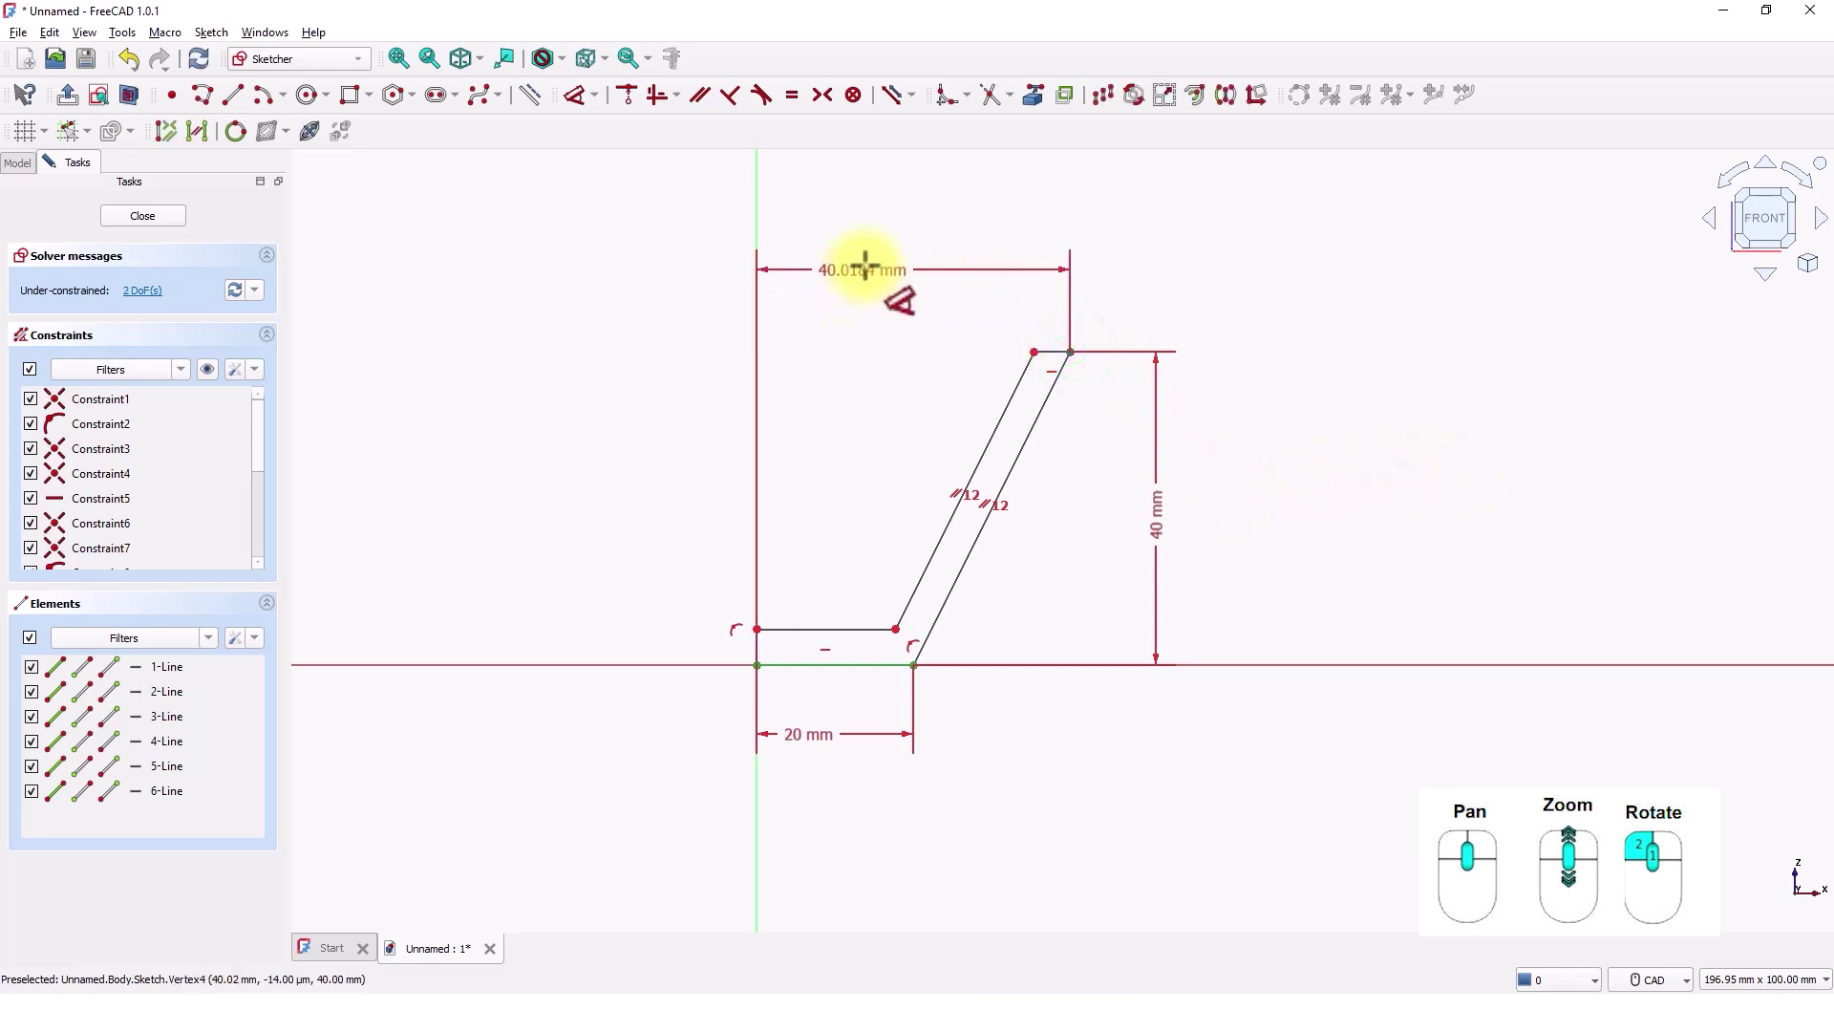
left_click(872, 267)
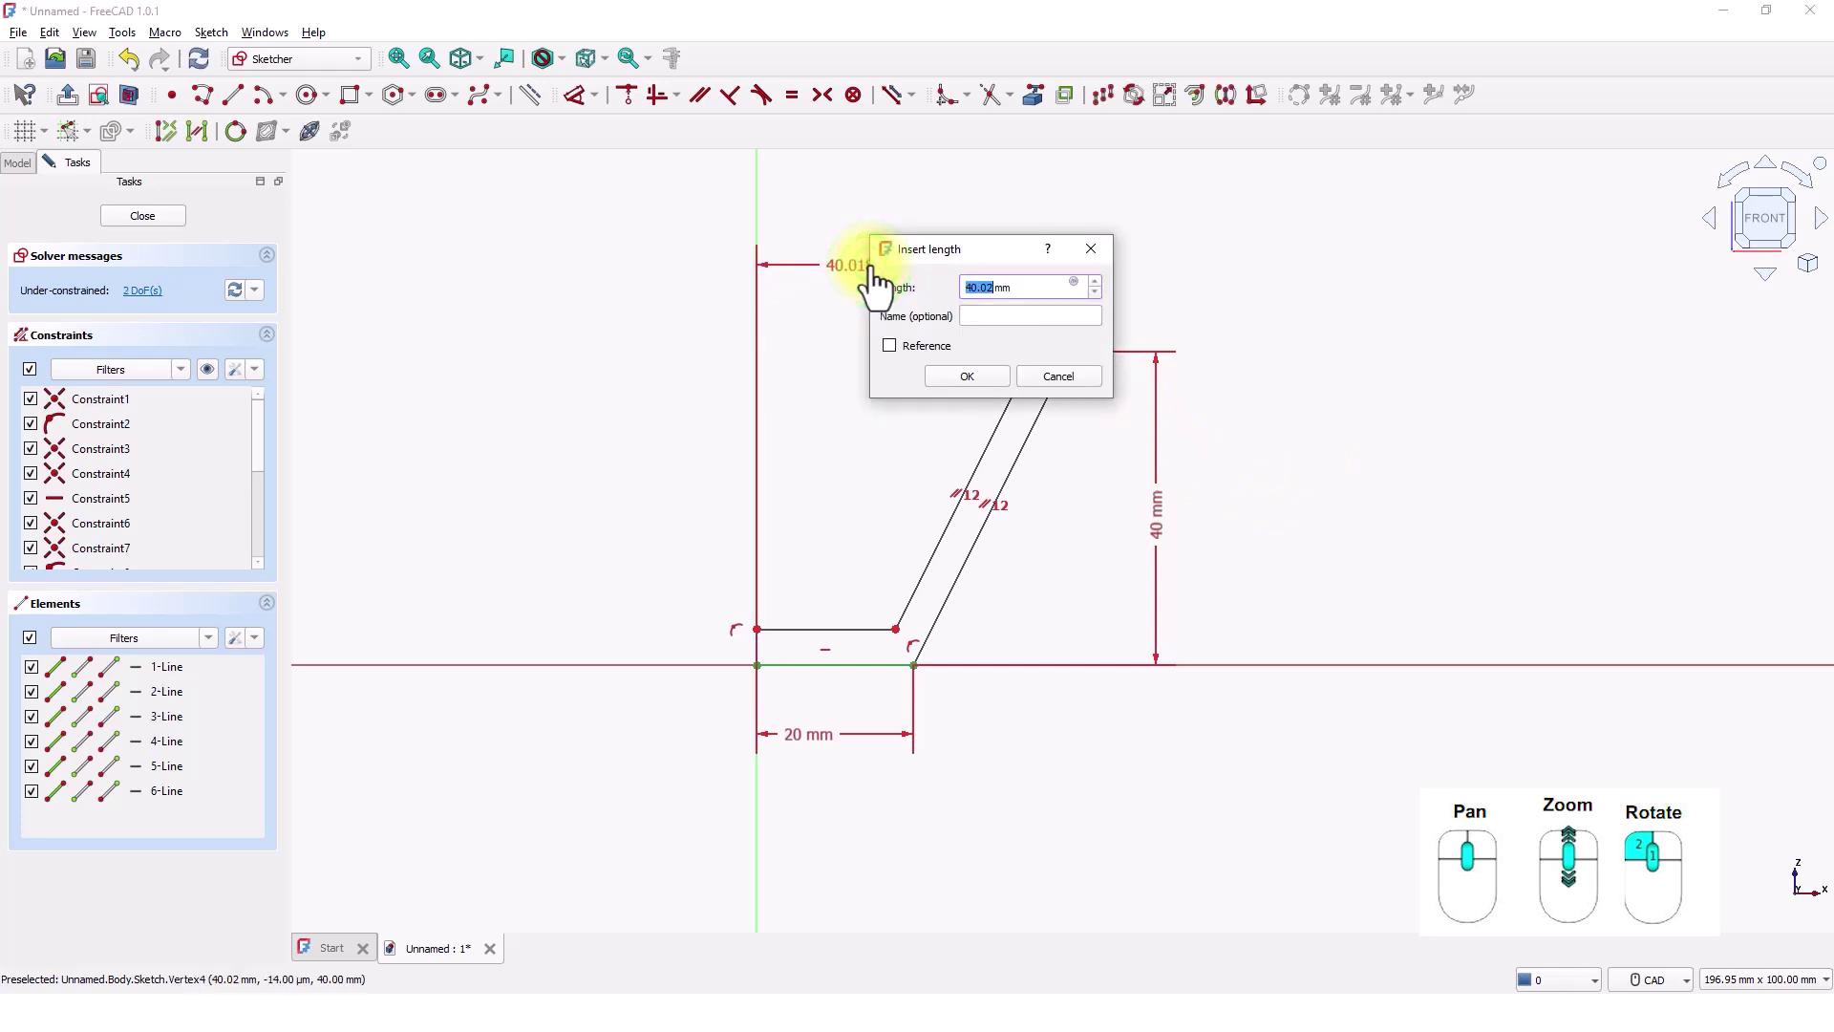
key("Return")
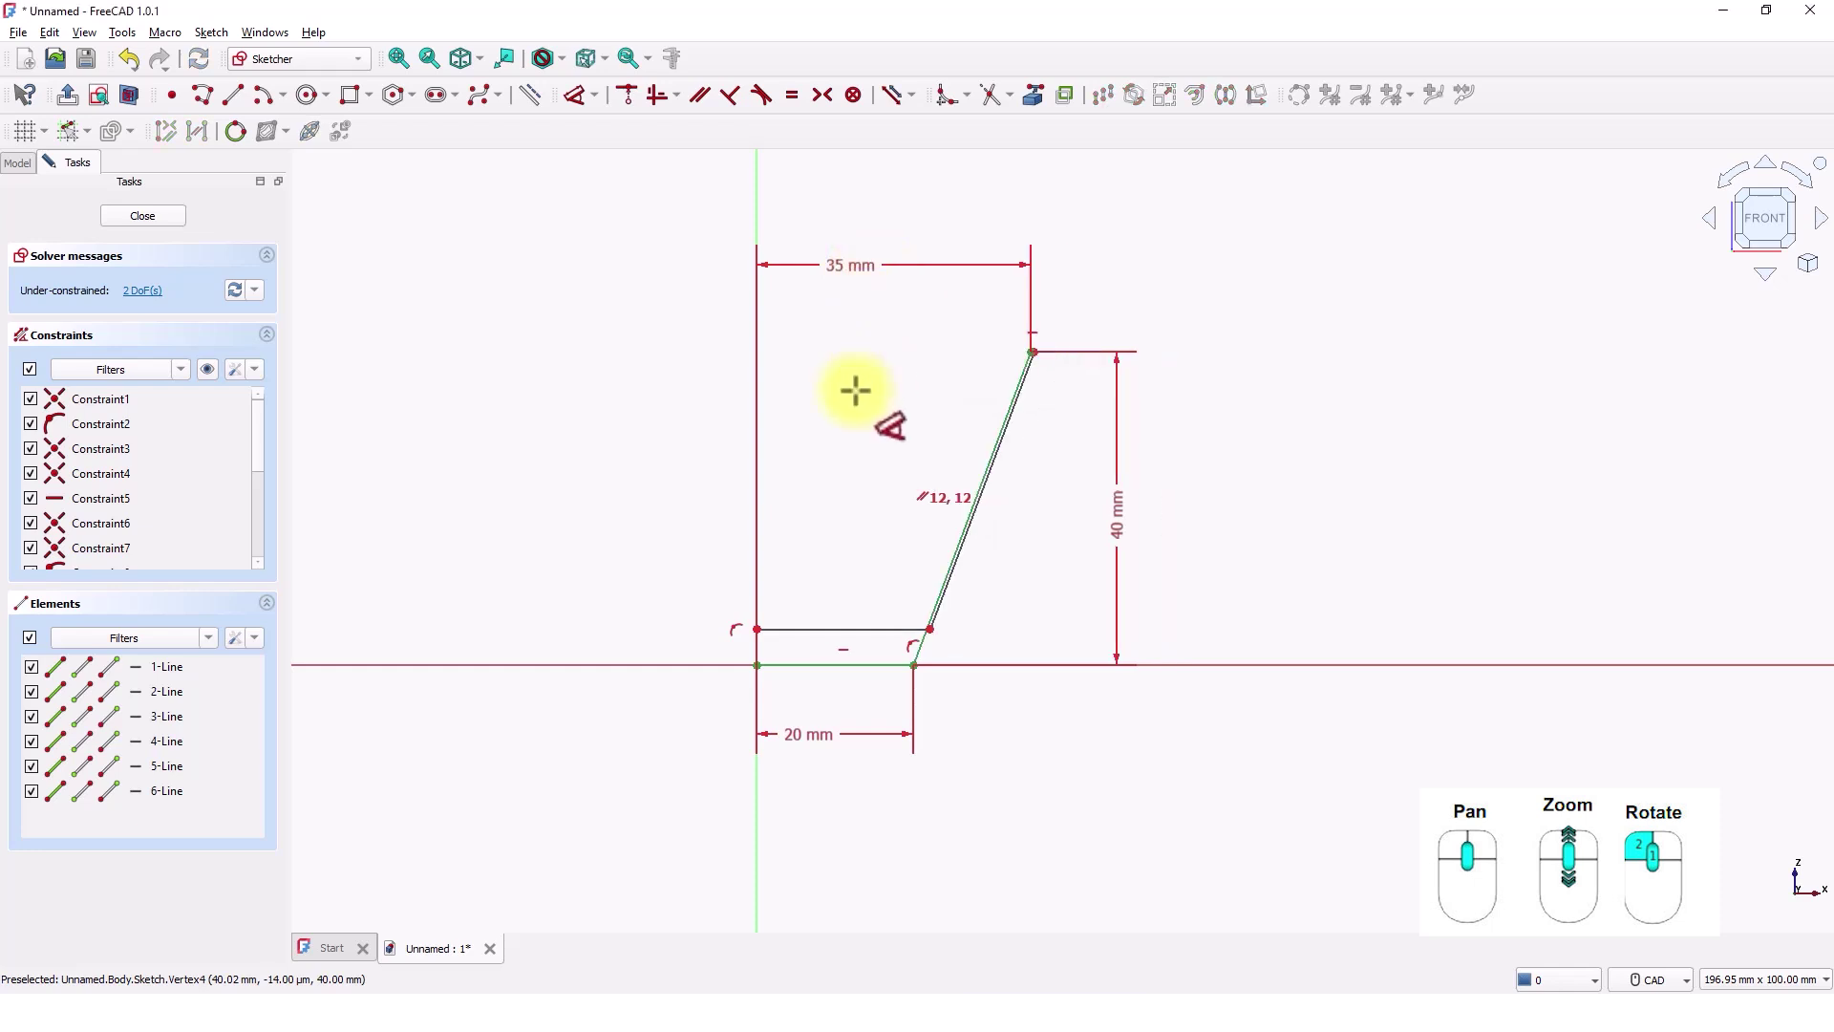
Move the profile's inner corner to about (15.8 mm, 4.8 mm), inside the outer slanted line.
scroll(972, 546, "up", 4)
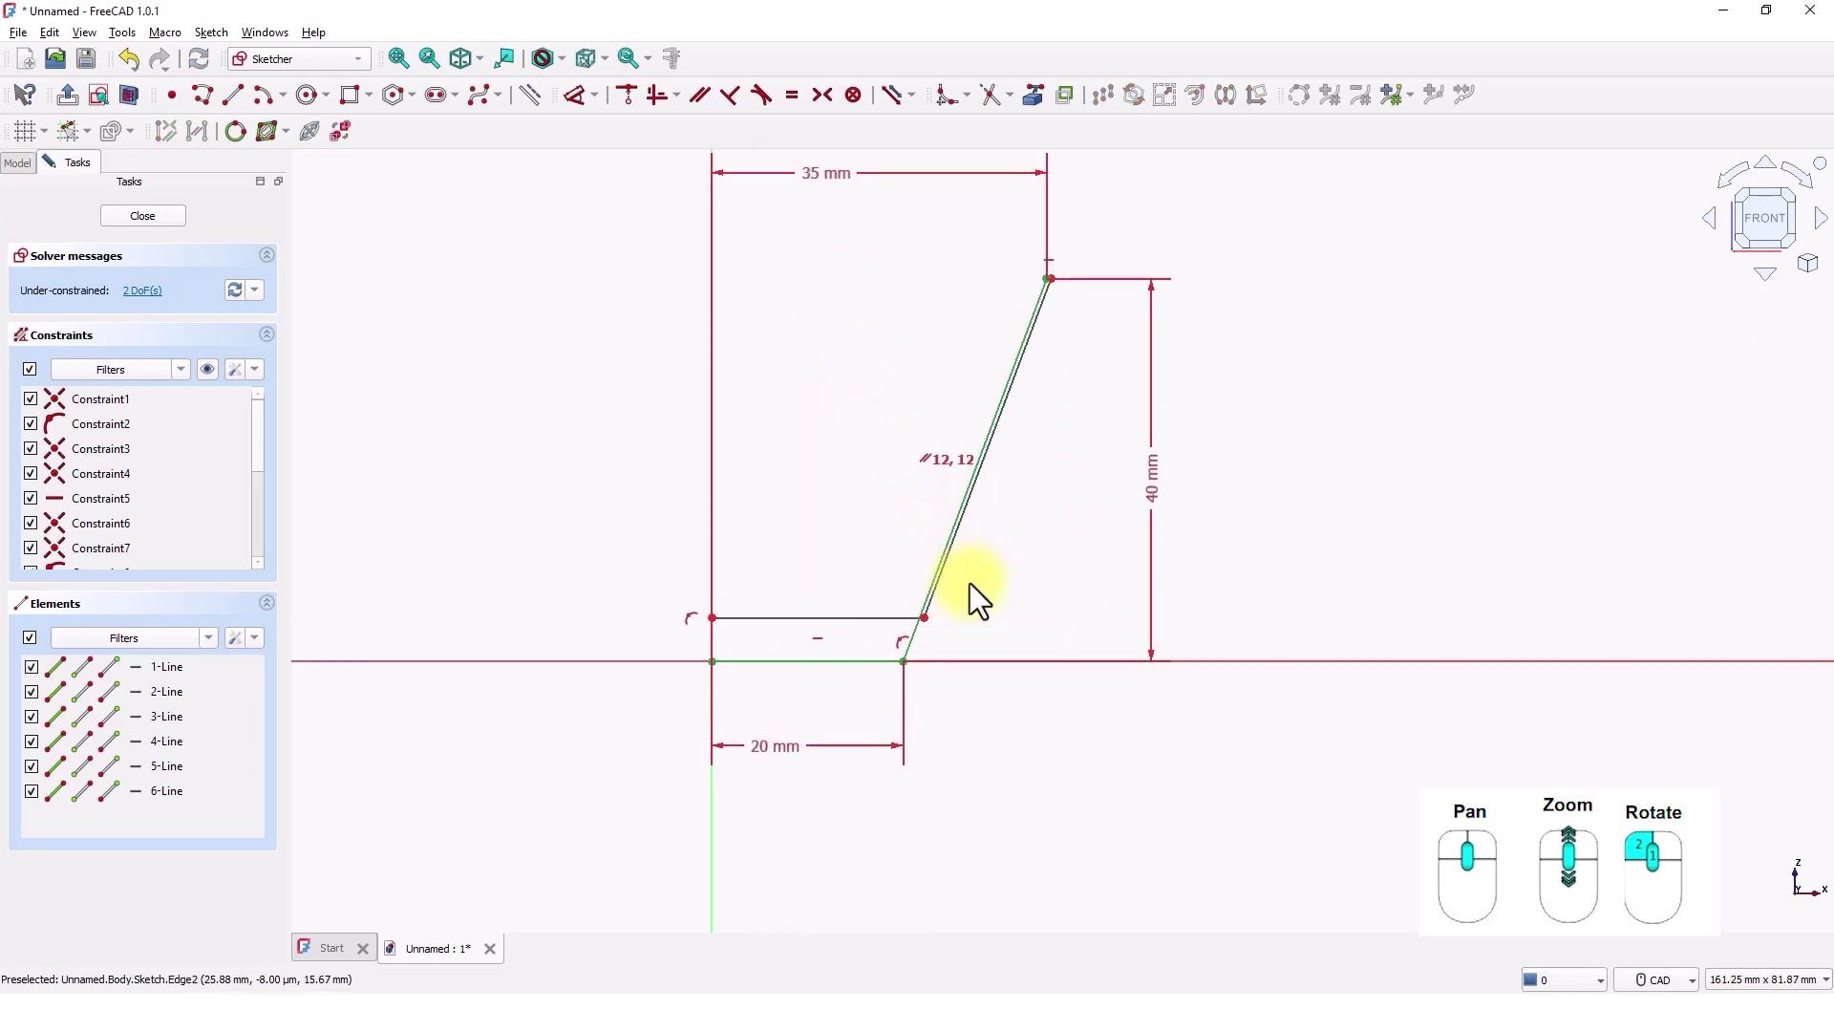
left_click_drag(915, 643, 842, 637)
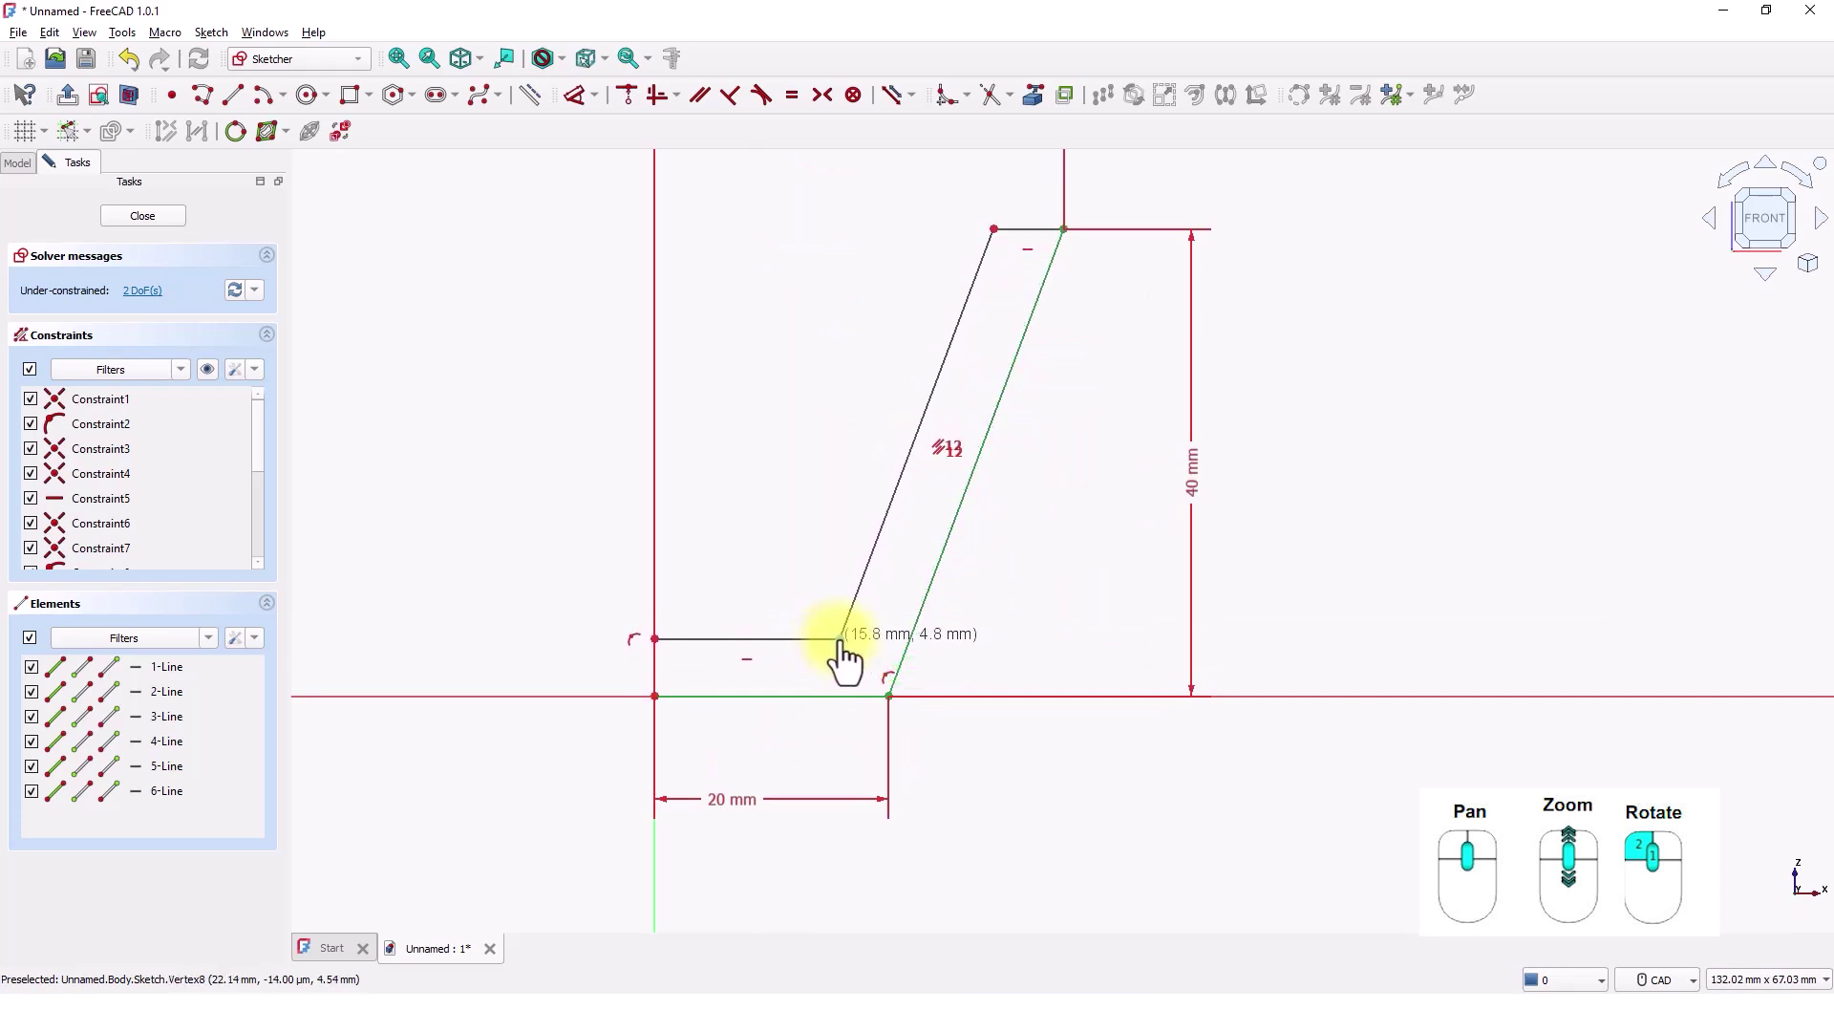
left_click(800, 389)
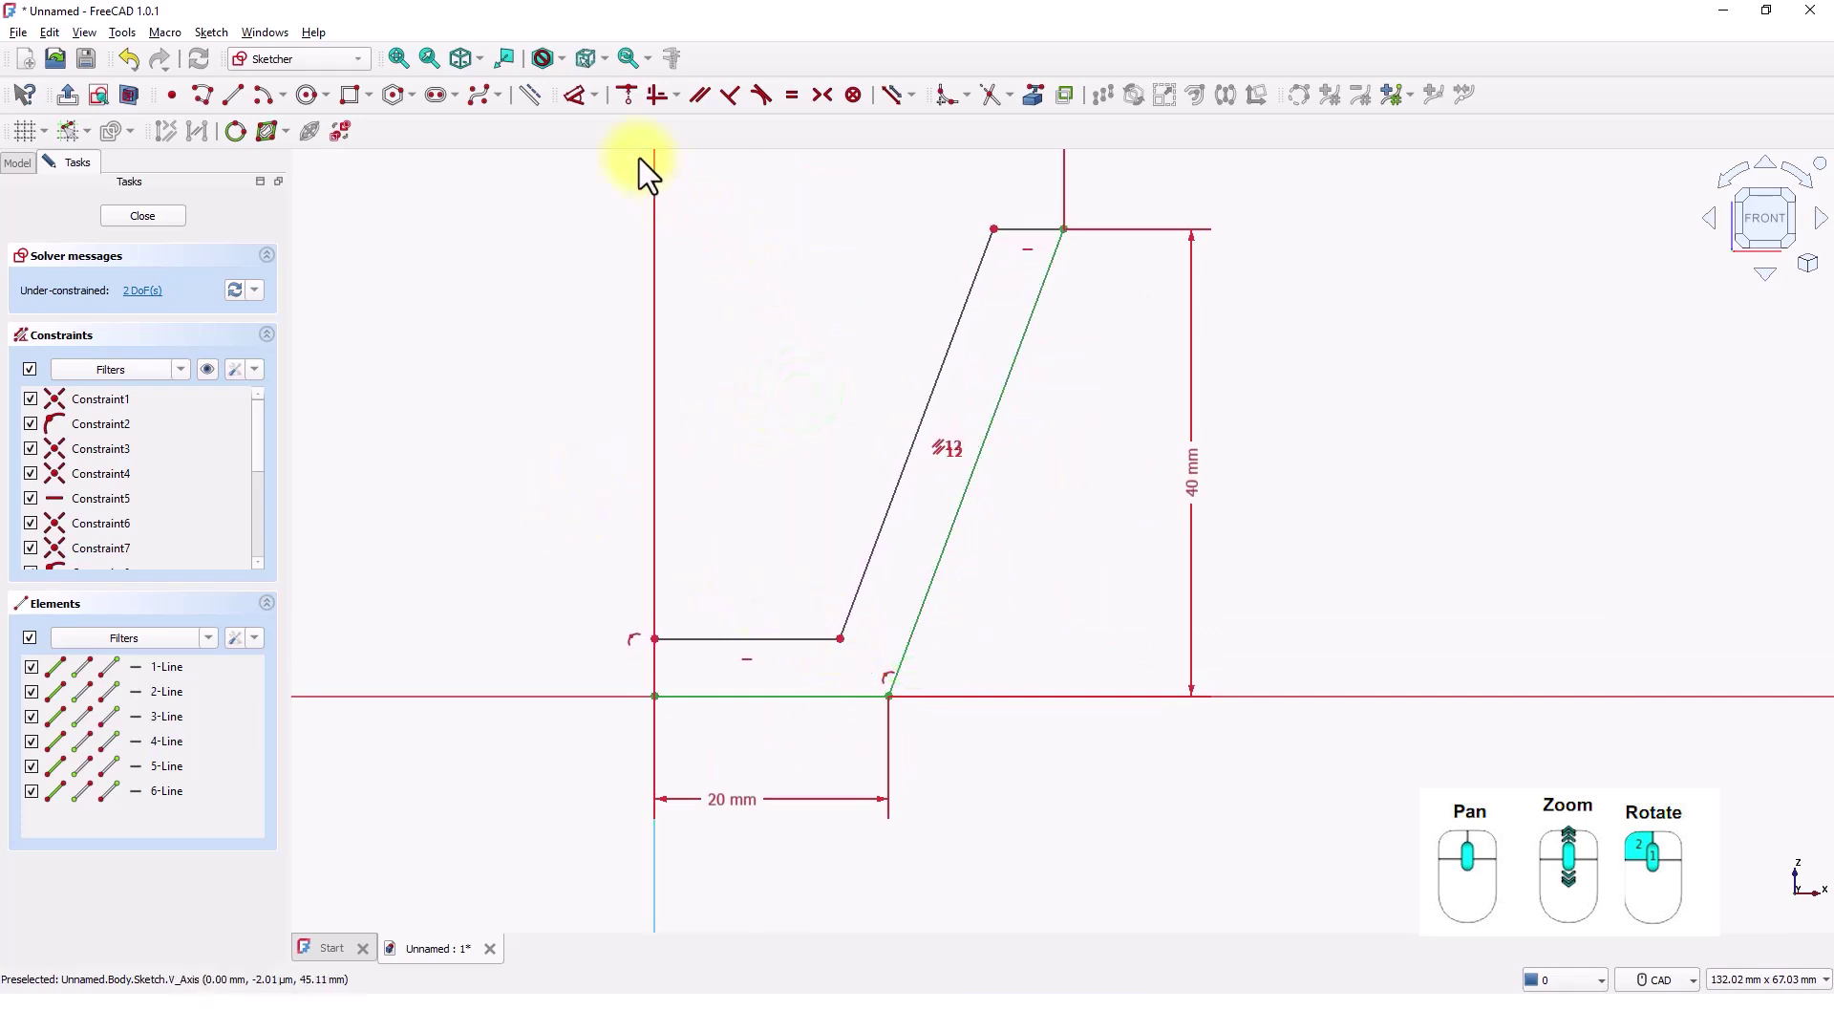
Dimension the base thickness between its two horizontal edges to 5 mm.
left_click(585, 99)
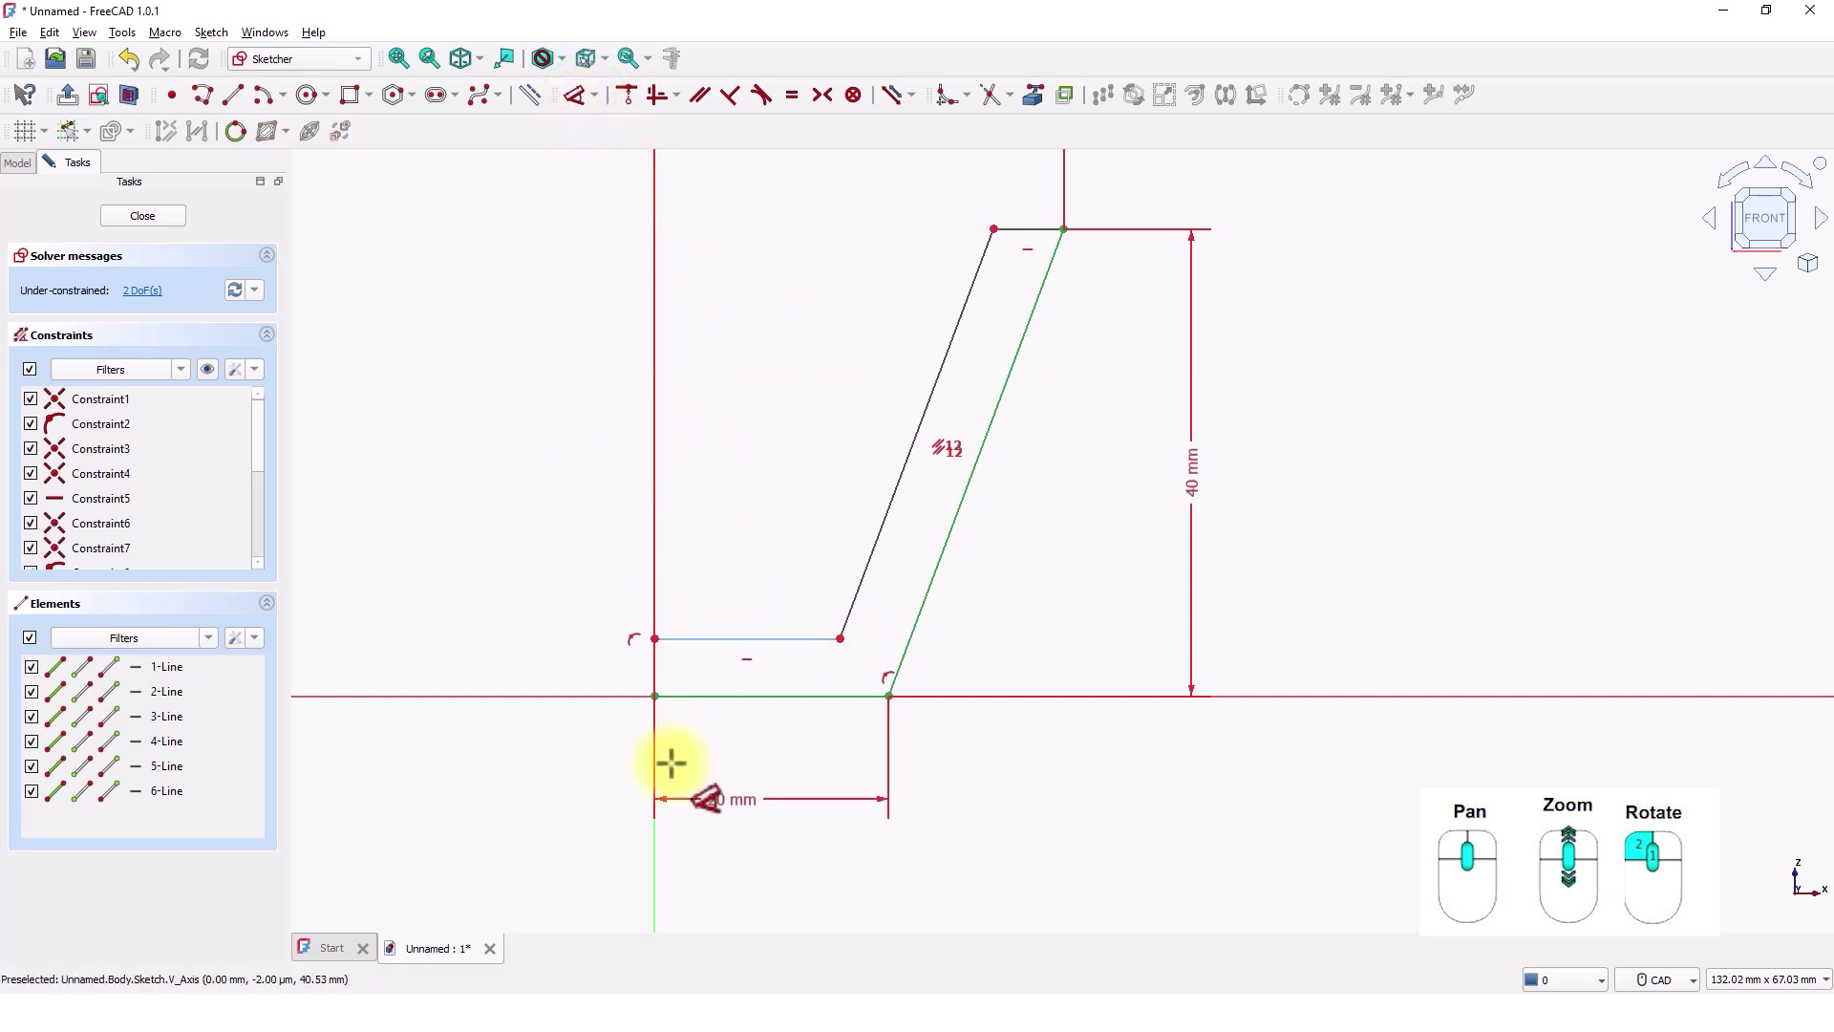
left_click(679, 637)
left_click(684, 697)
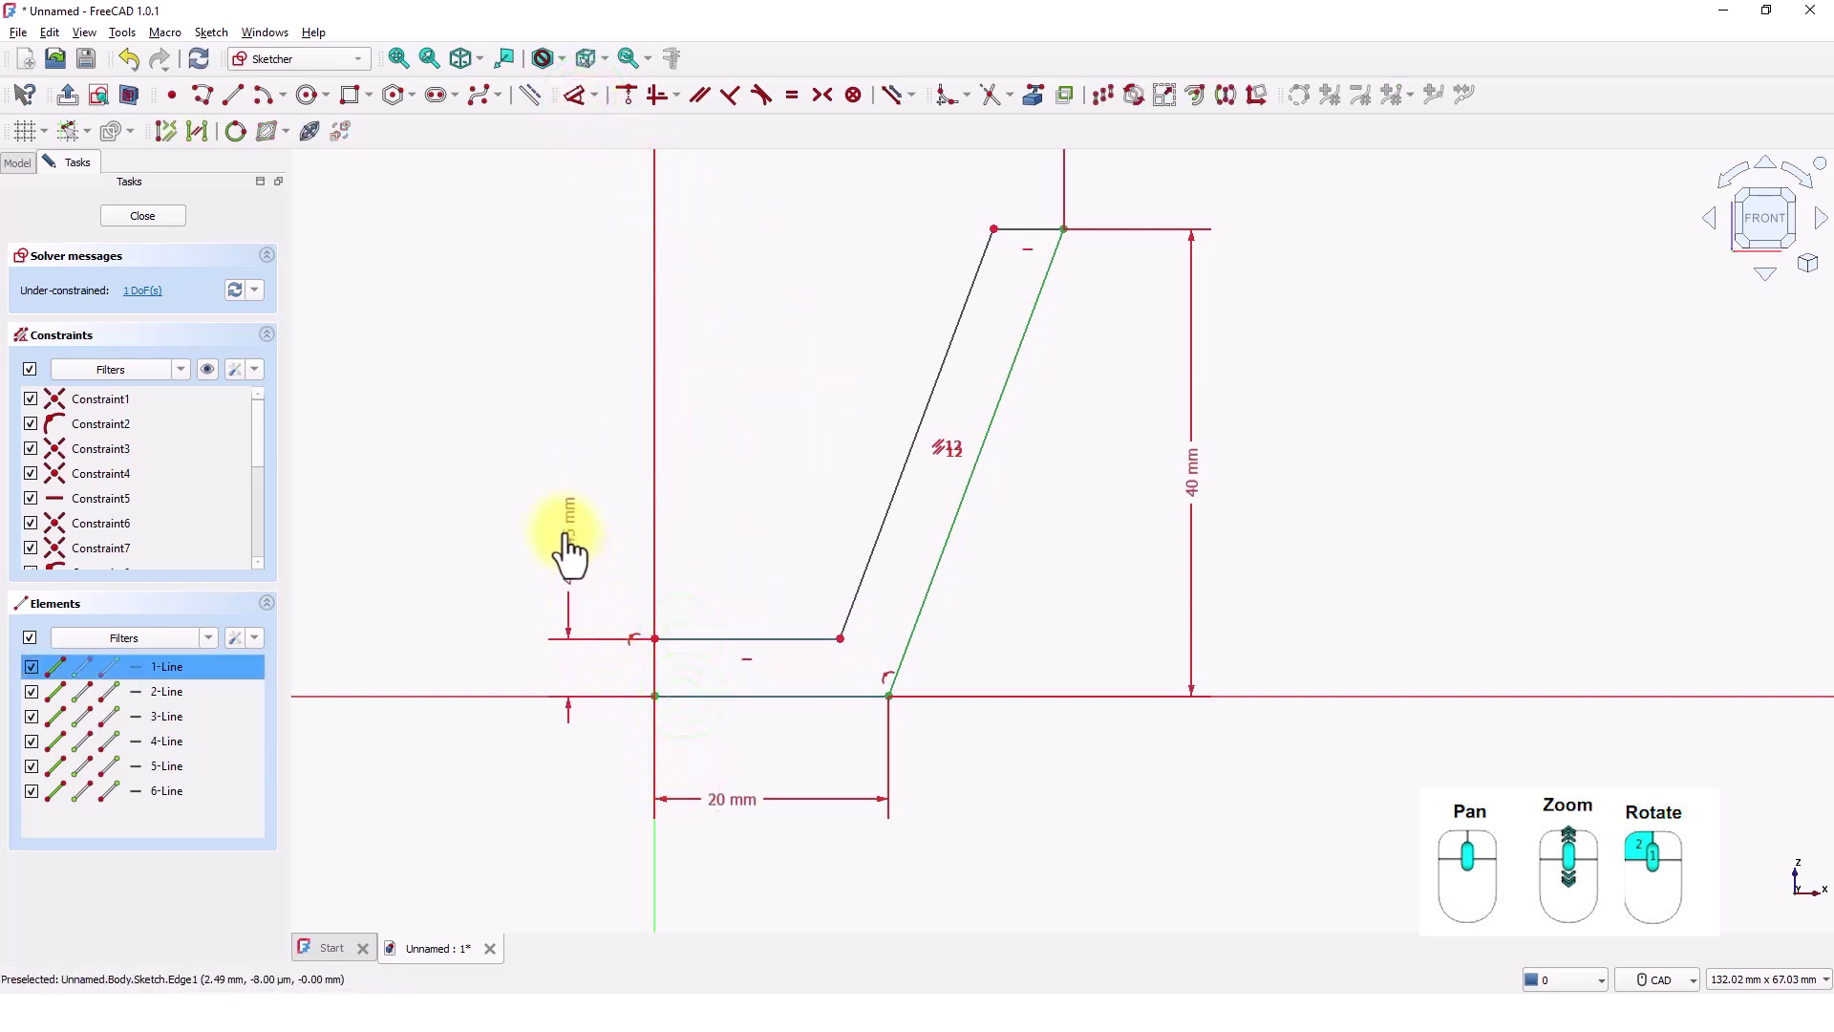
left_click(564, 542)
type("5mm")
key("Return")
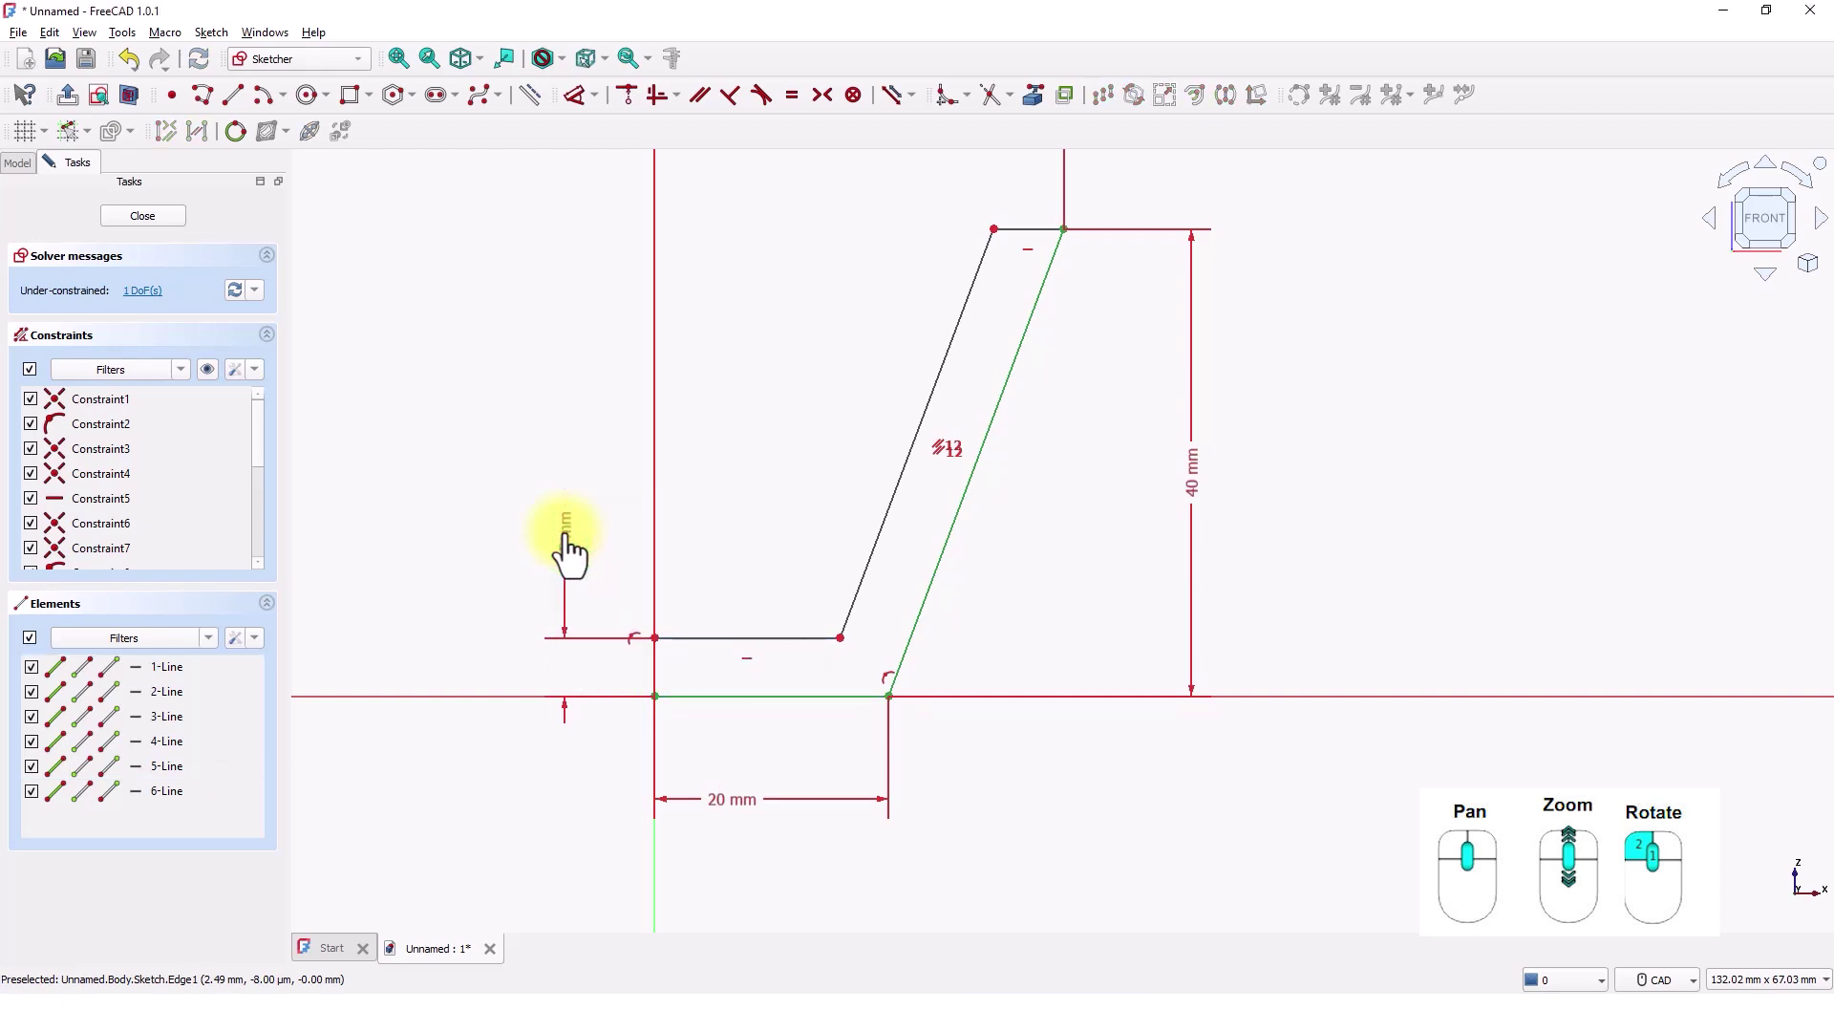
Dimension the arm's thickness as 5 mm from its inner top corner to the outer slanted line.
middle_click_drag(801, 428, 697, 543)
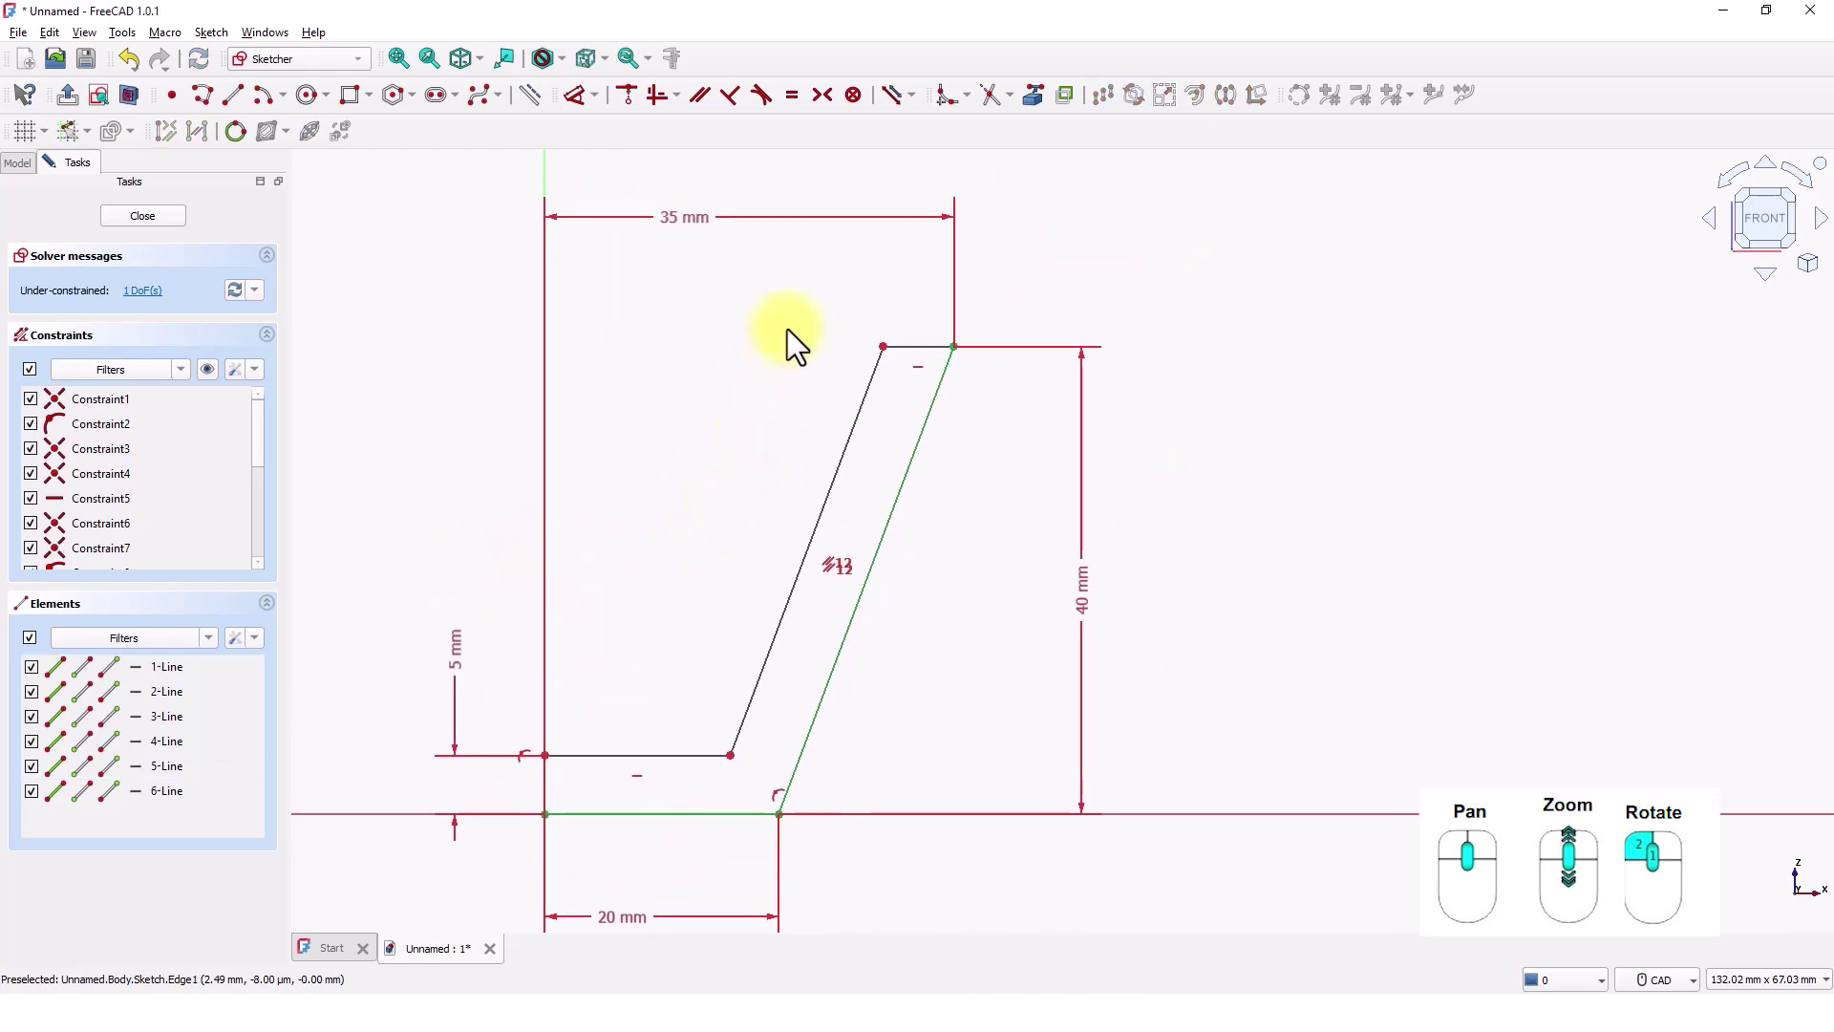
left_click(885, 348)
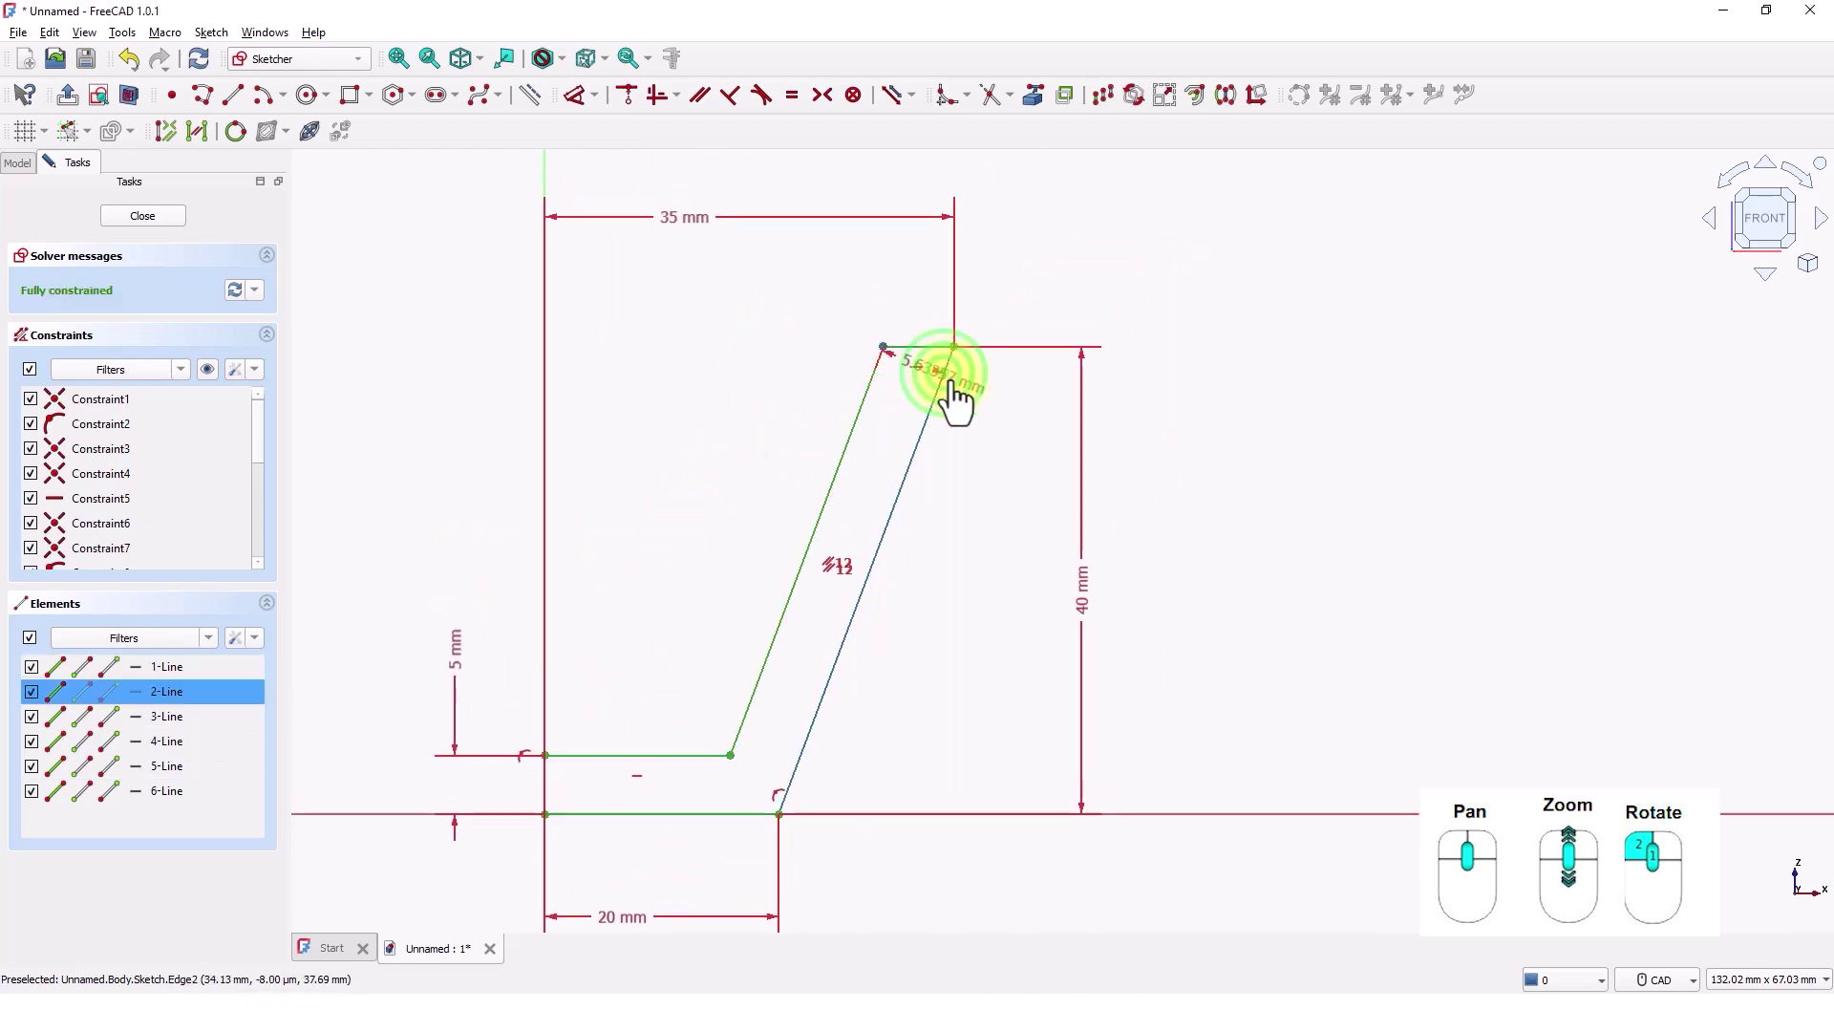
left_click(1003, 447)
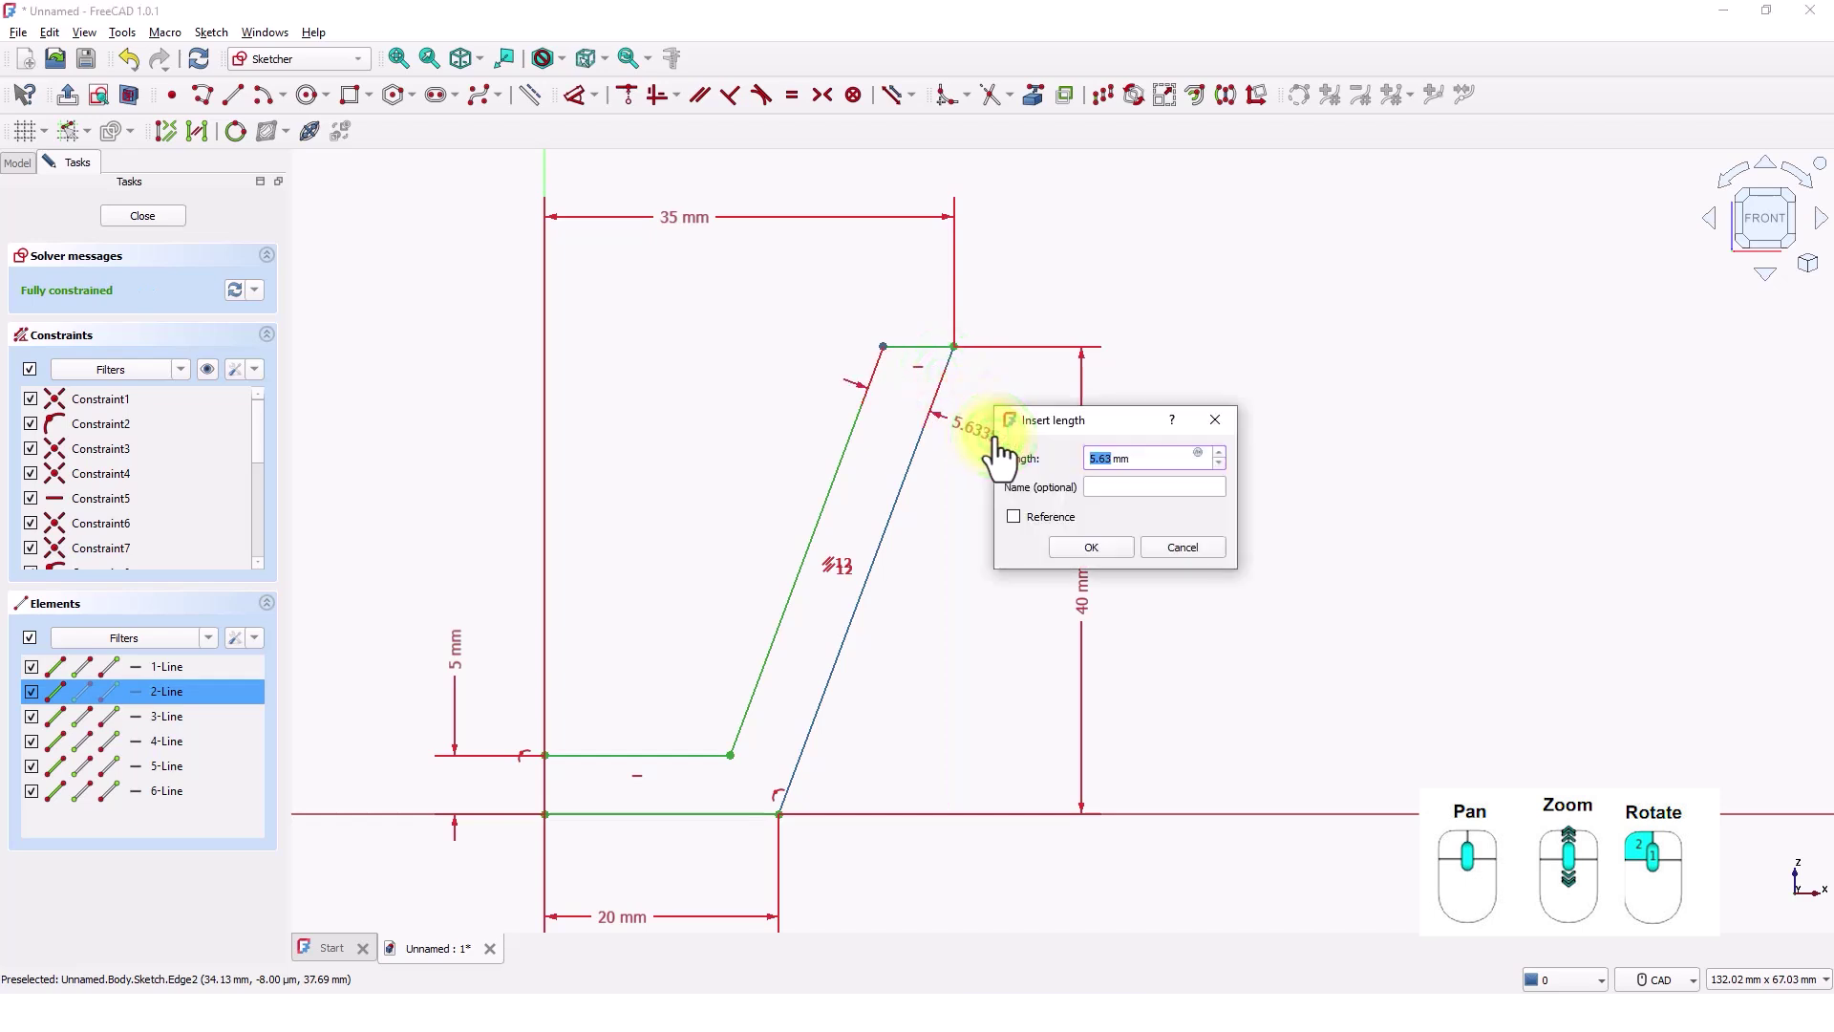
type("5")
key("Return")
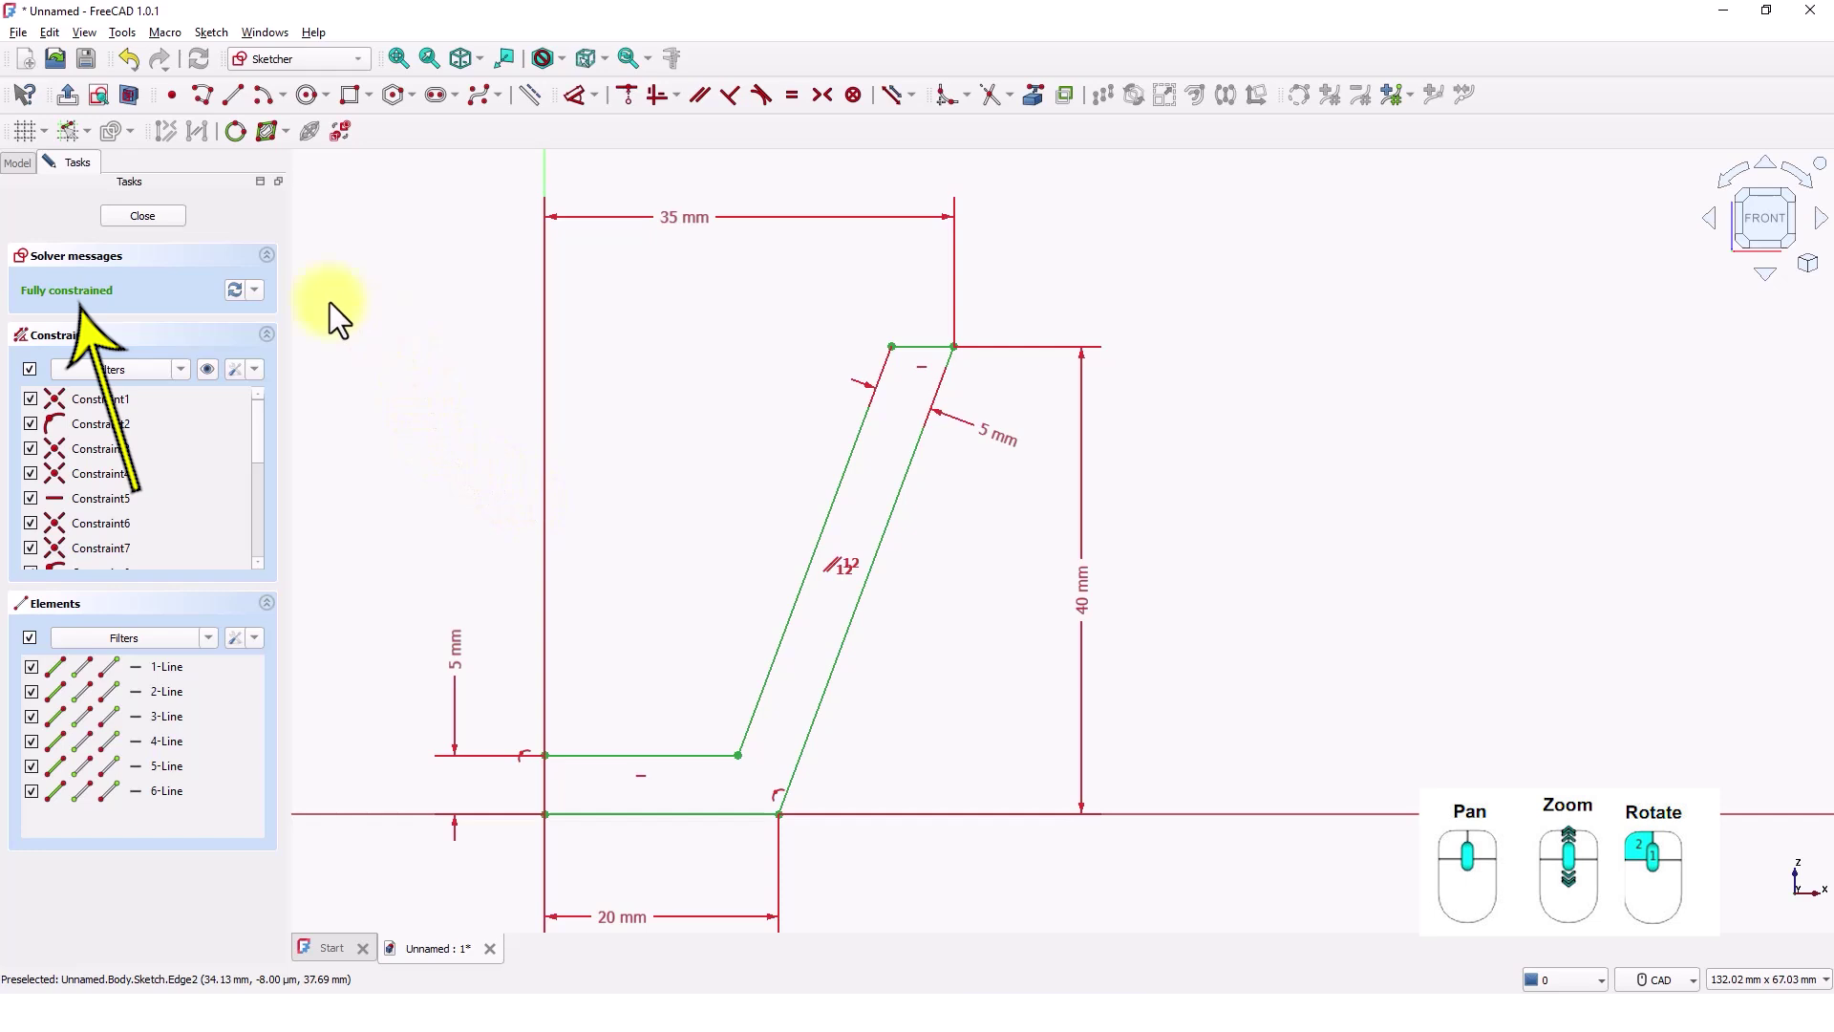
Close the half-profile sketch and pad it 30 mm, symmetric to the sketch plane.
left_click(146, 218)
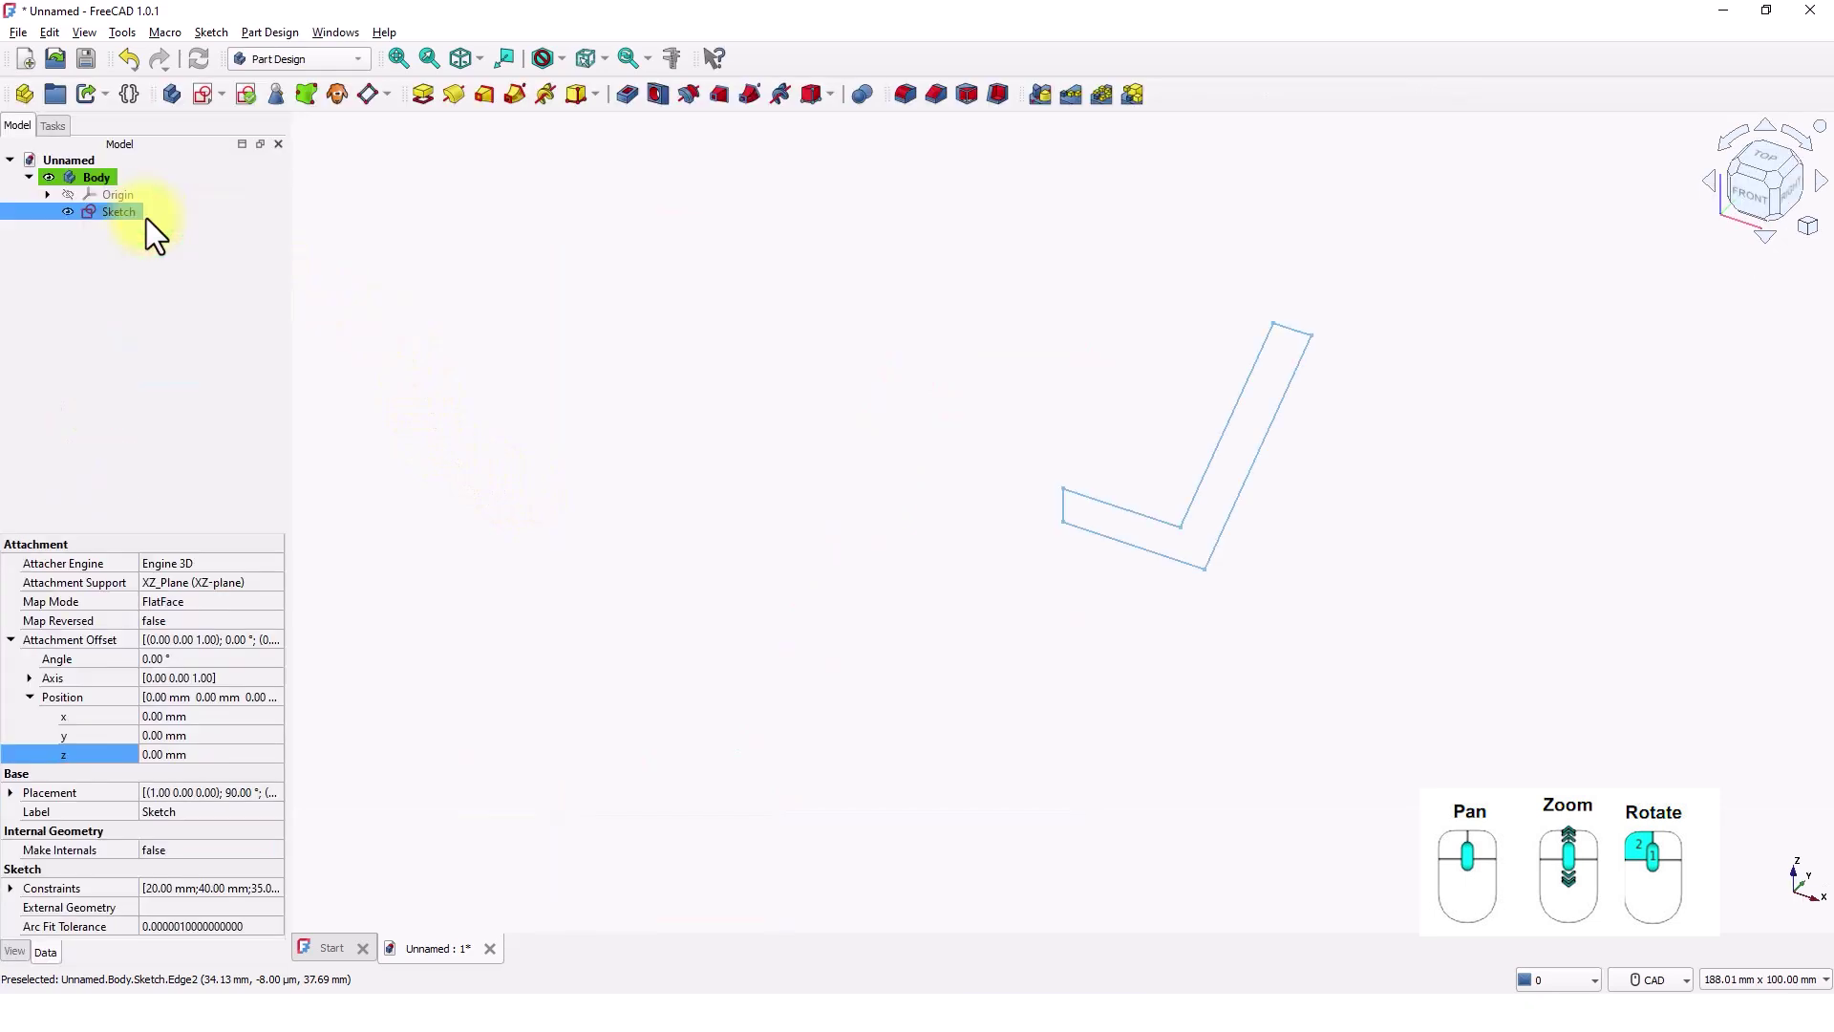
left_click(423, 103)
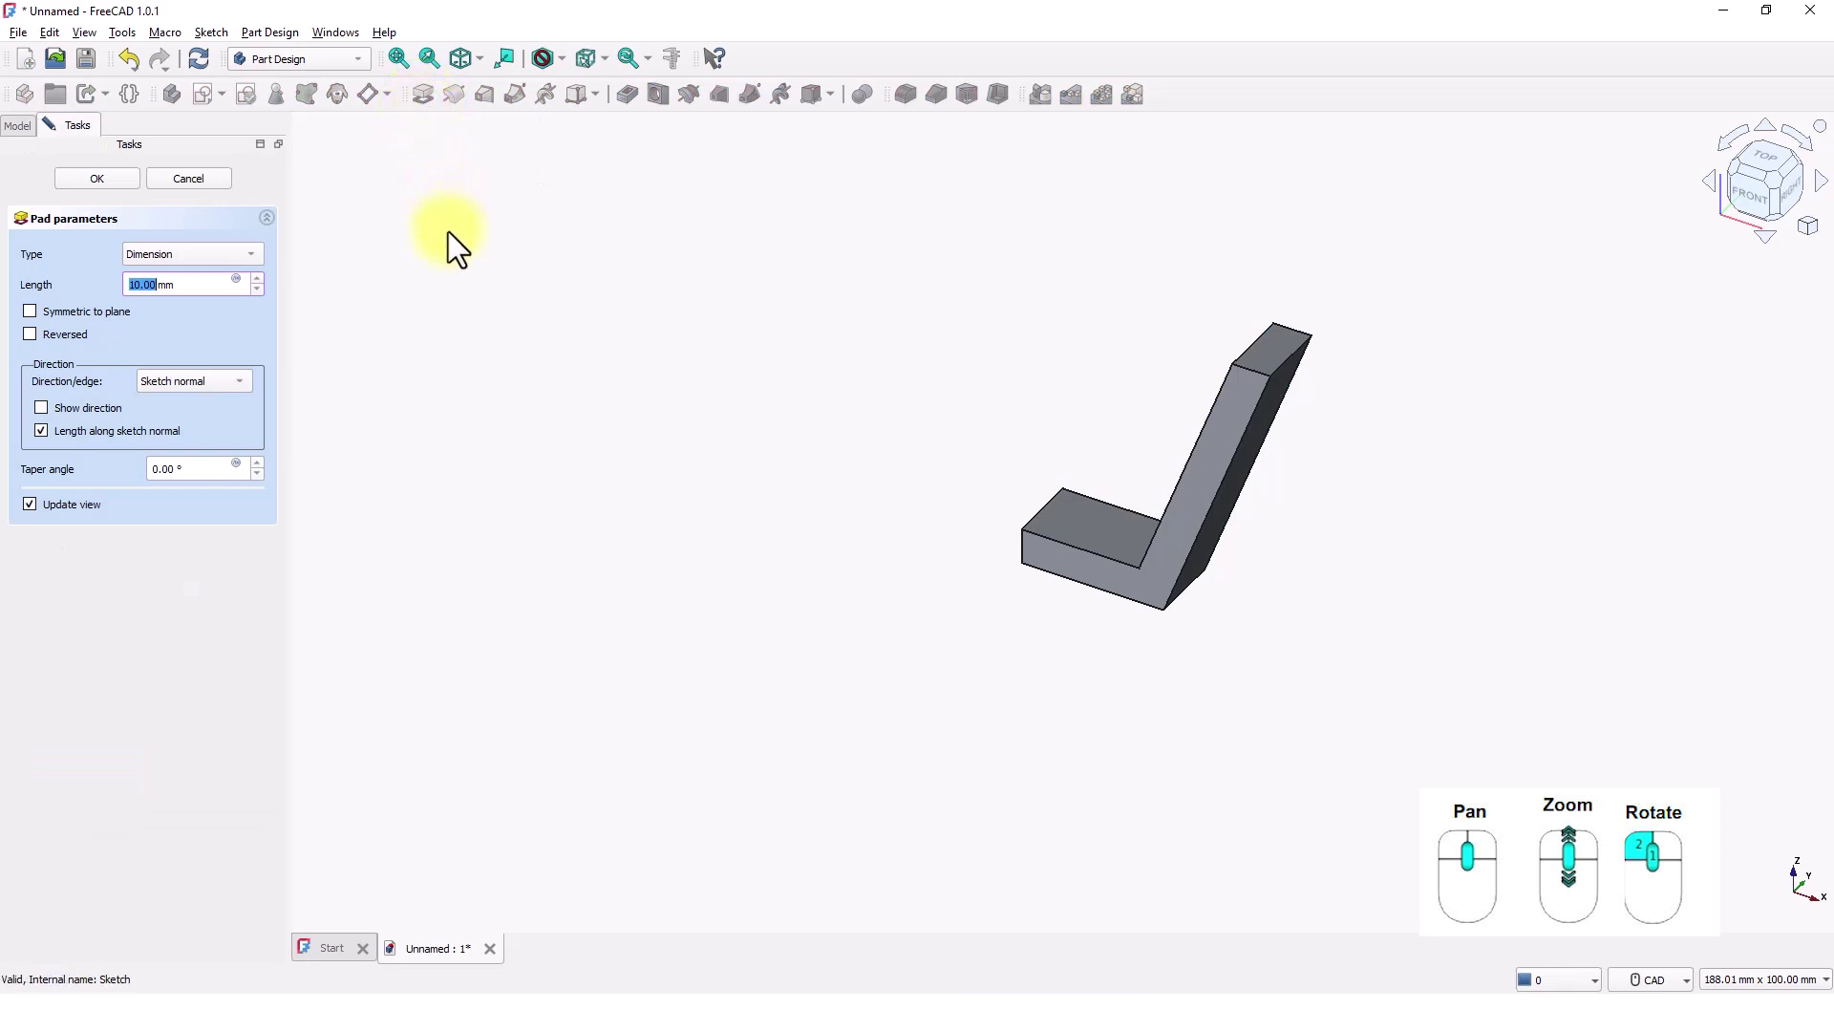
type("3")
left_click(31, 312)
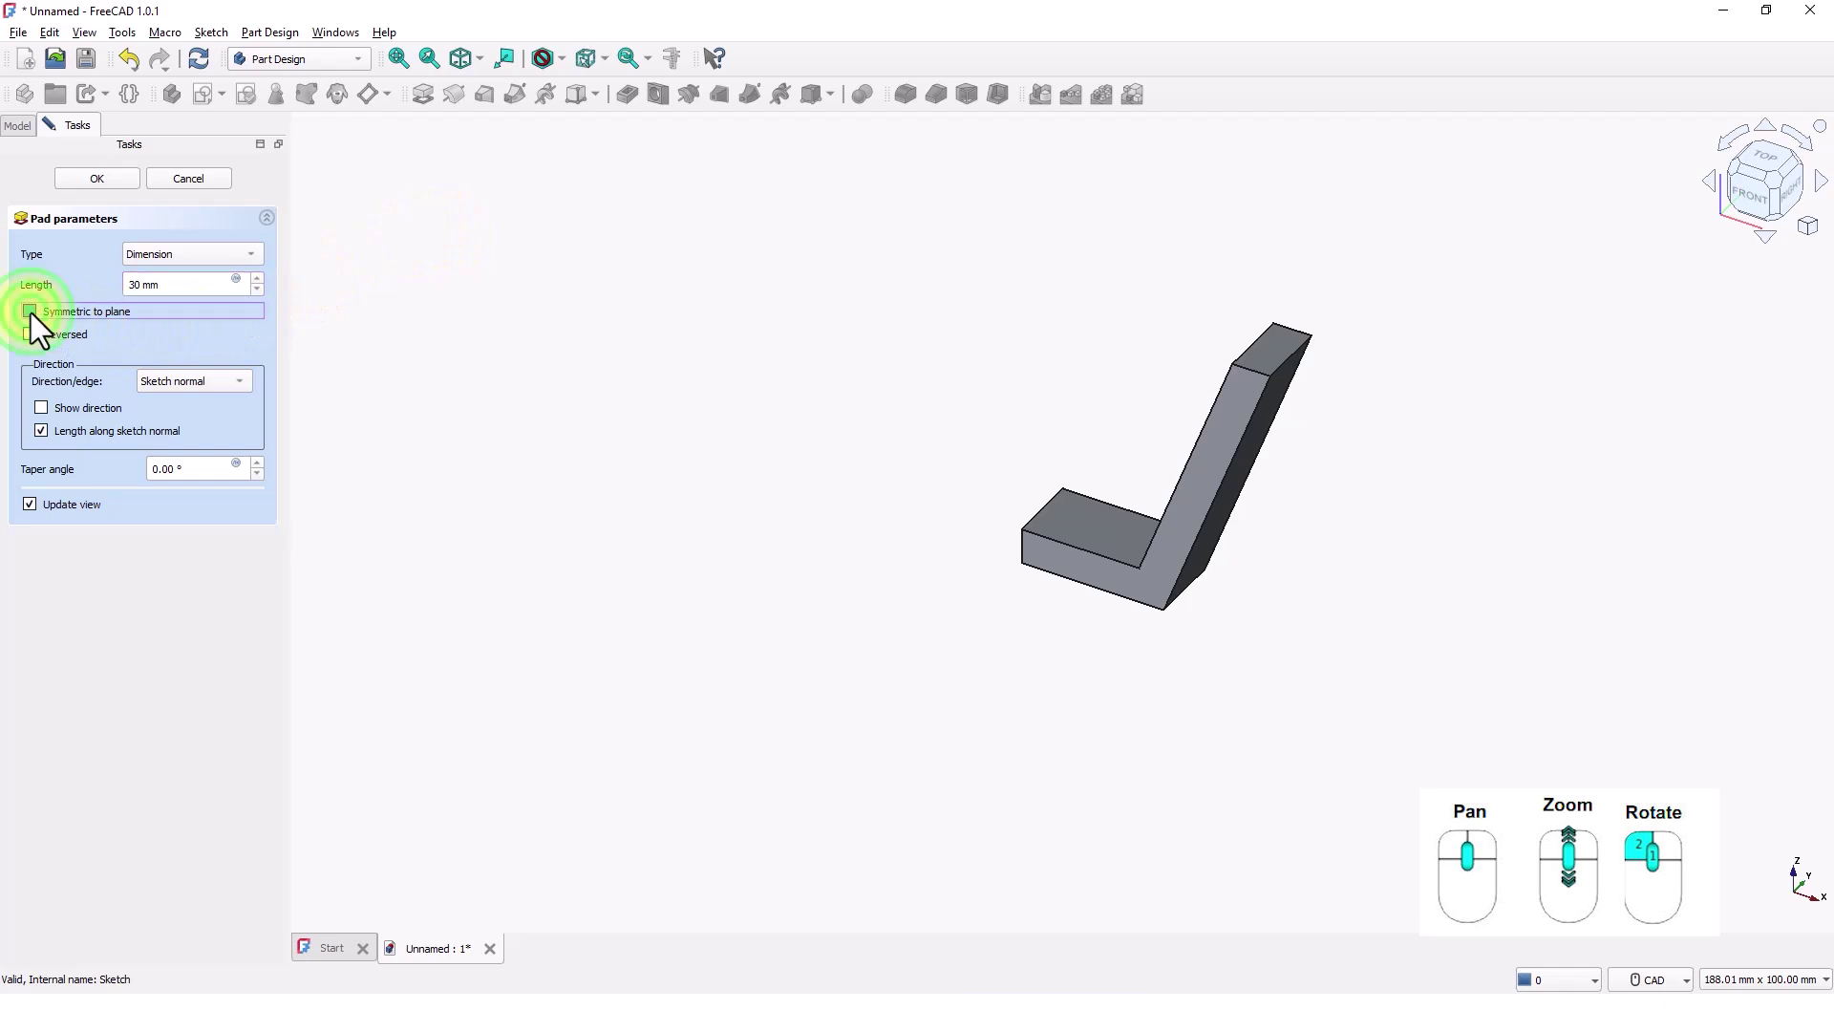
left_click(97, 179)
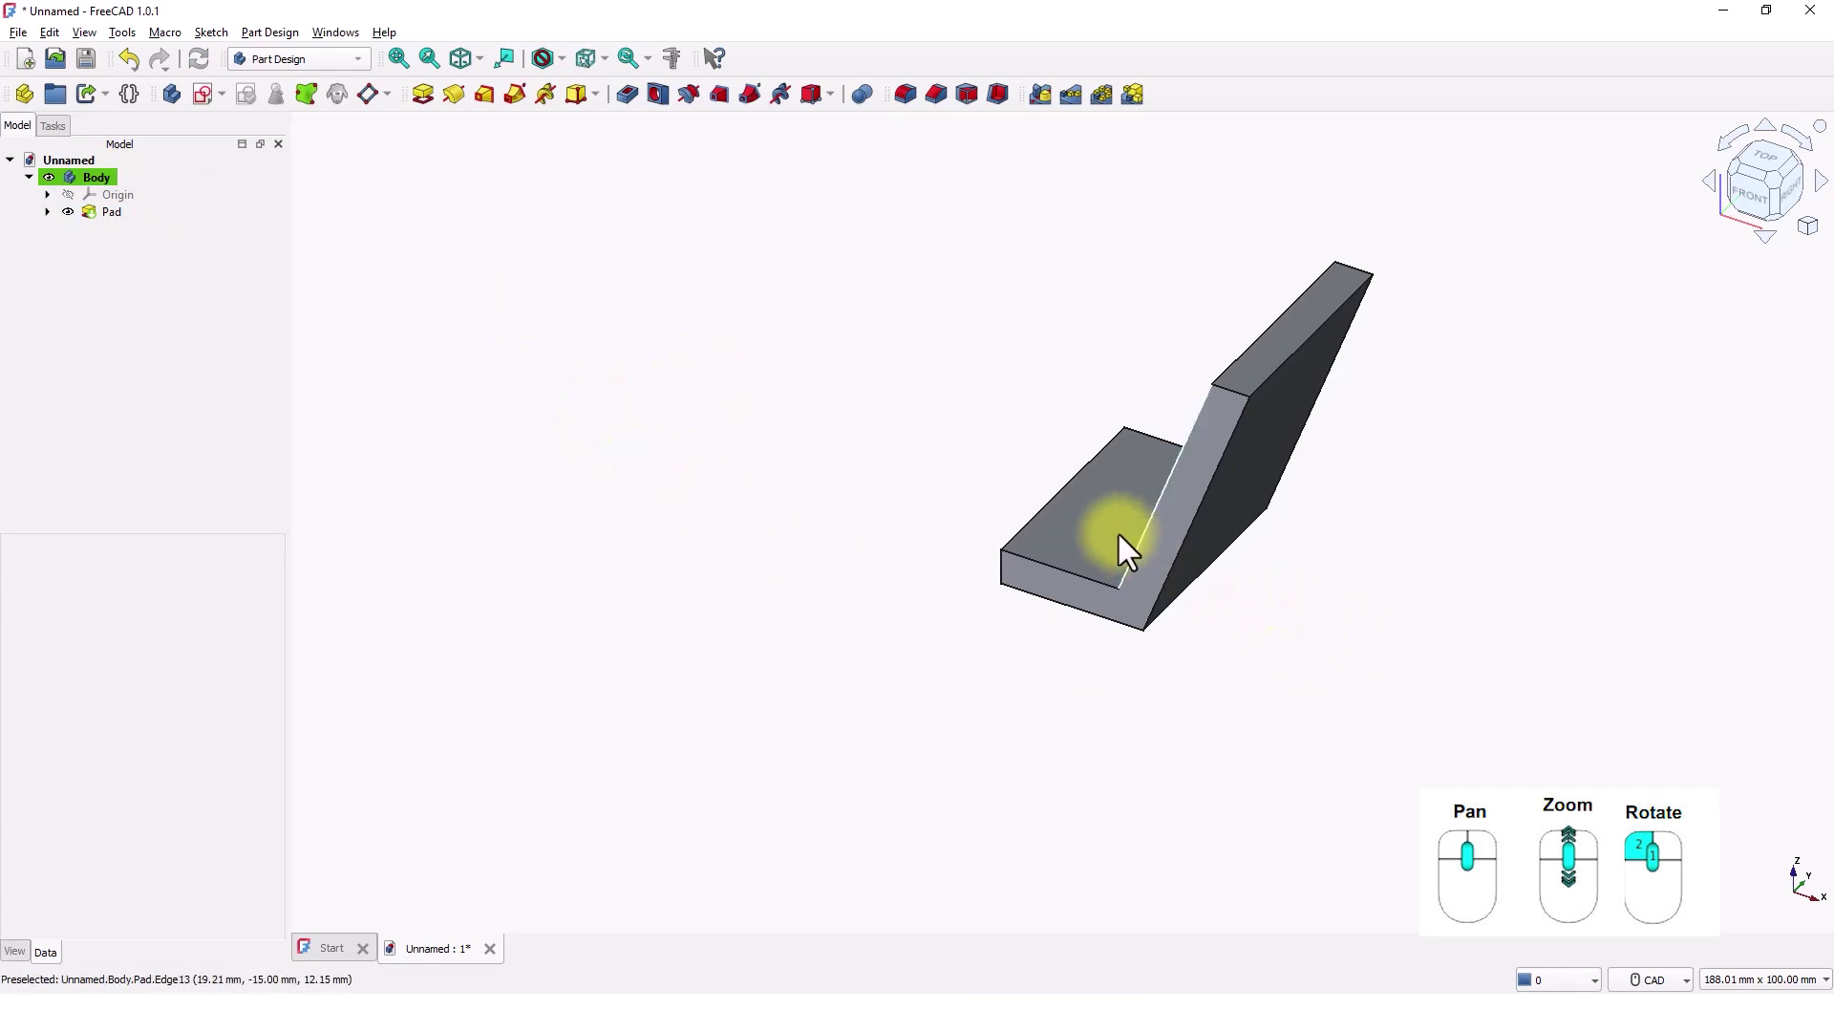
Start a sketch on the base's flat end face opposite the slanted arm, with the arm oriented upright in the view.
middle_click_drag(1116, 528, 1048, 627)
scroll(1074, 610, "up", 3)
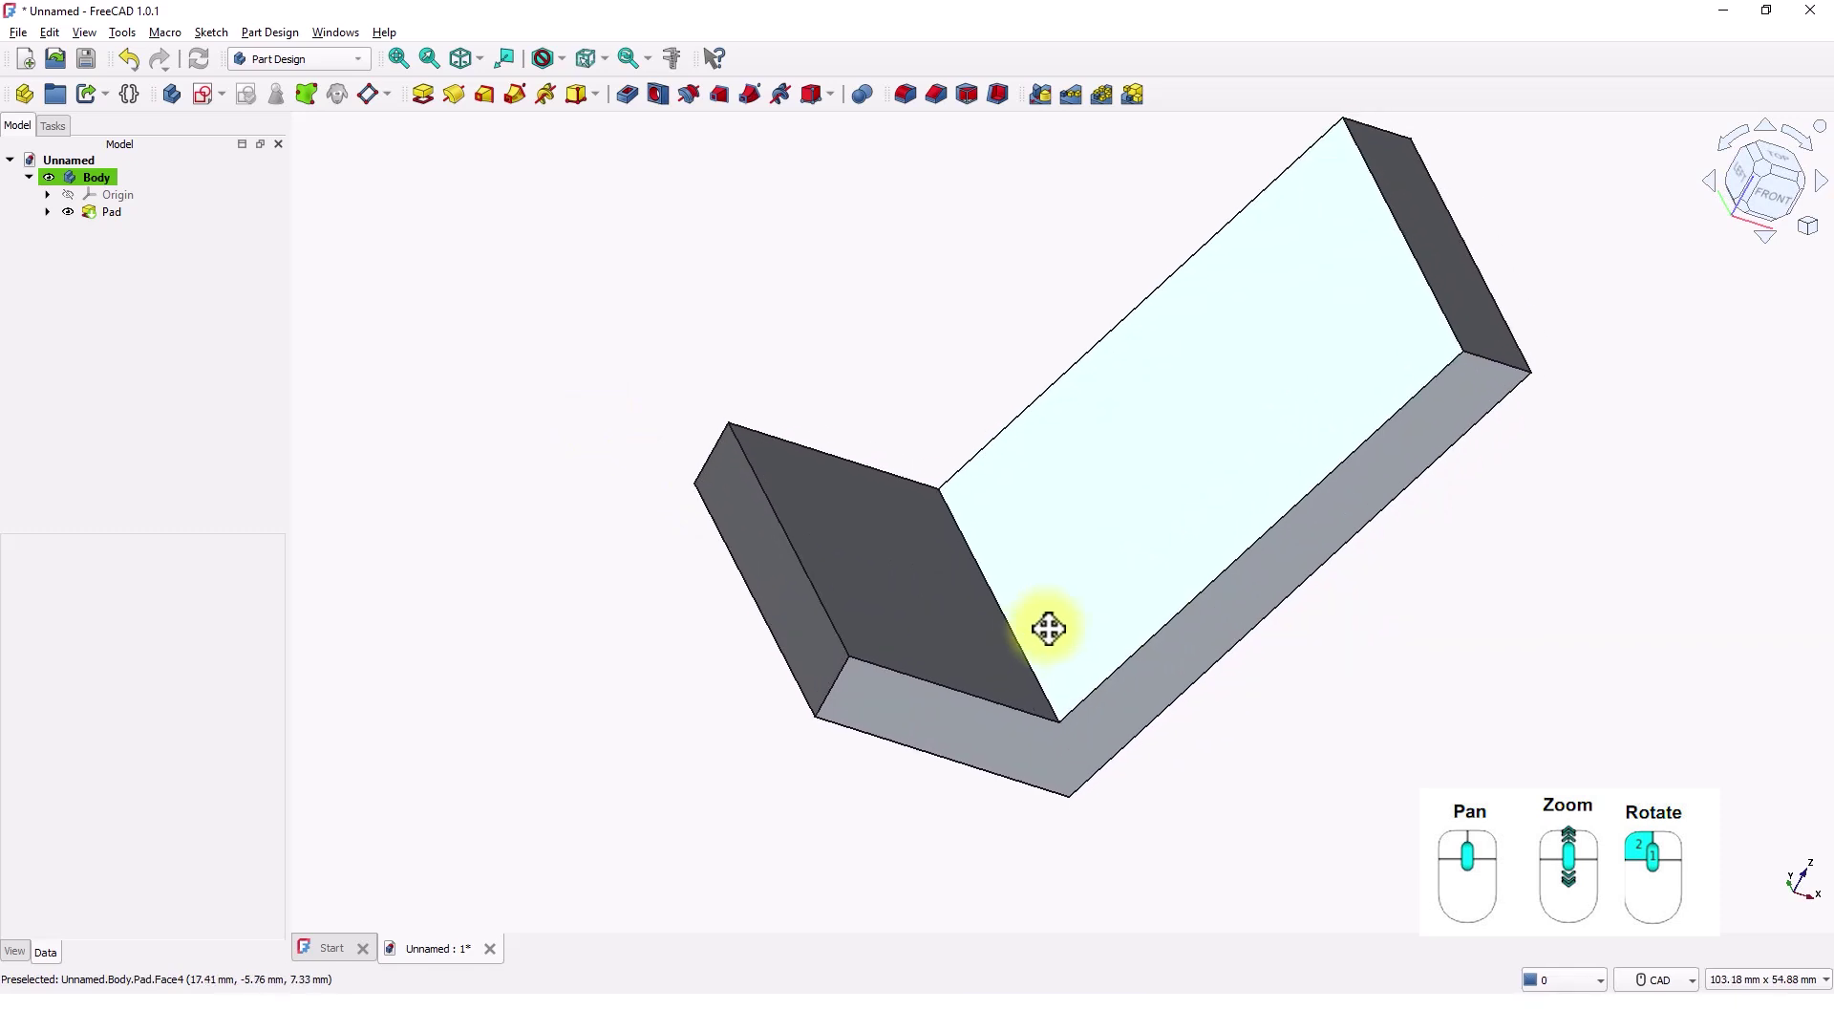
left_click(739, 490)
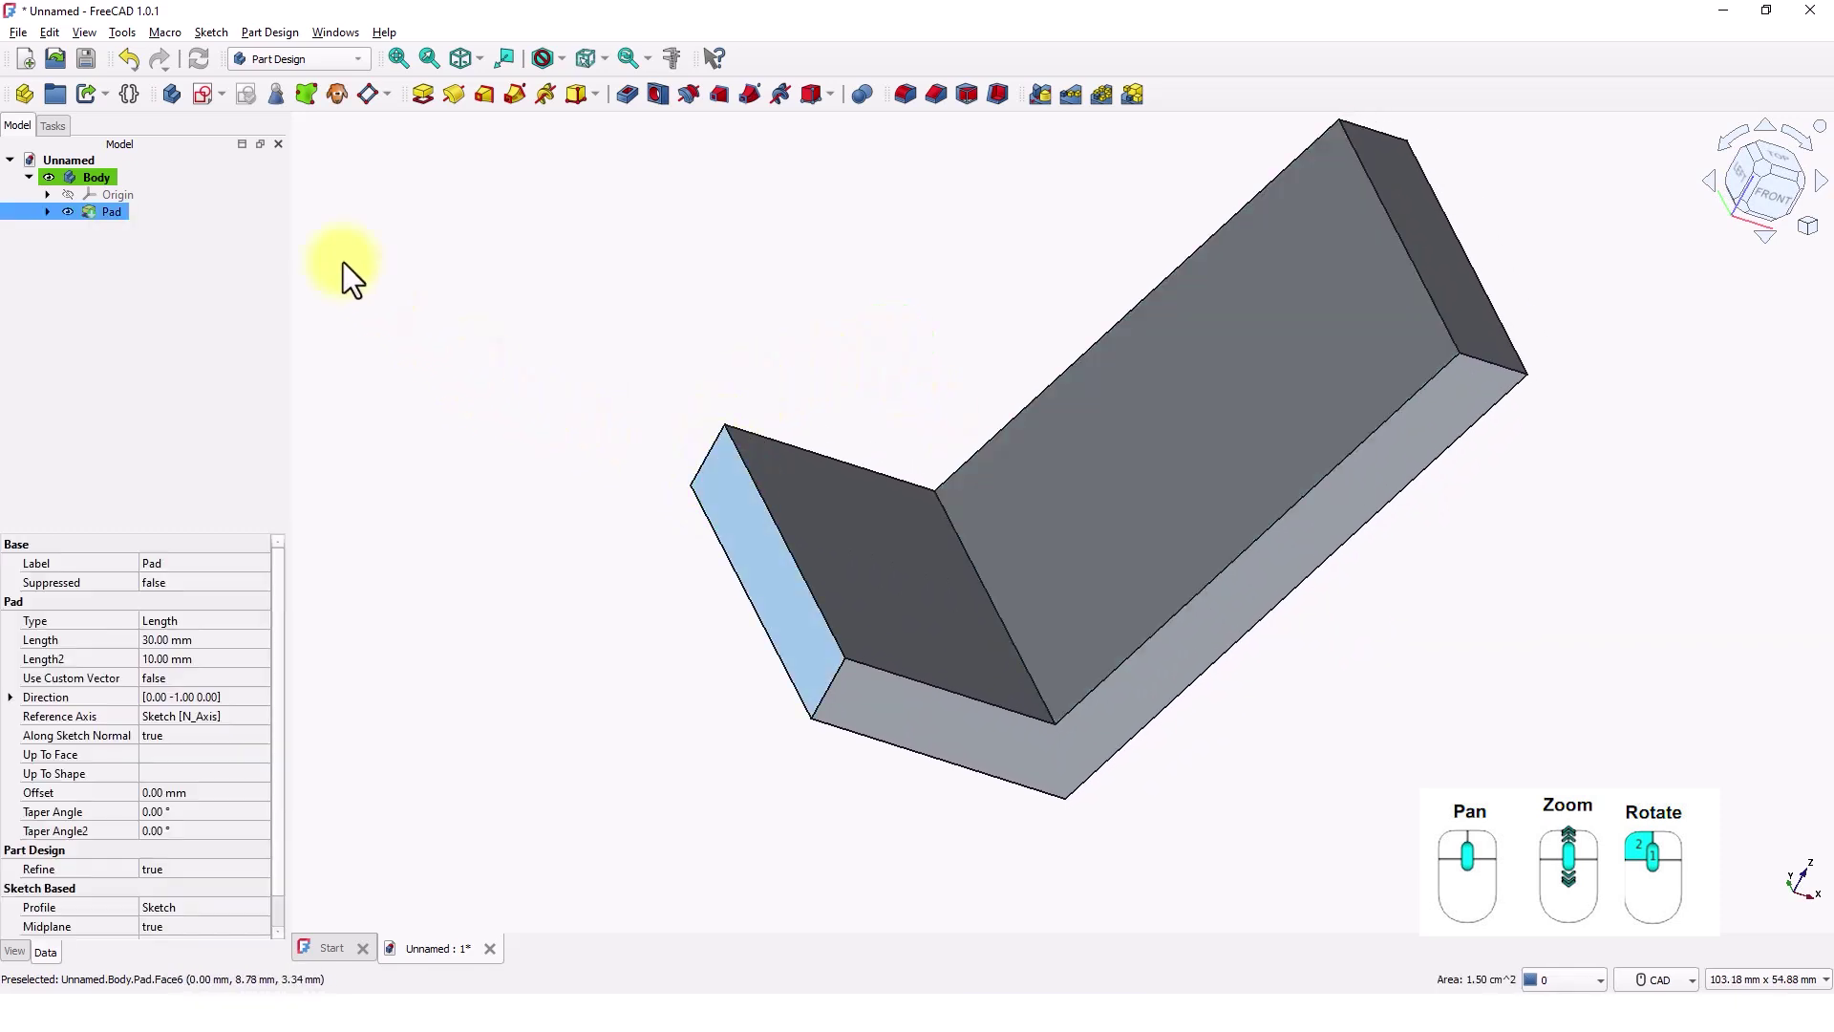
left_click(205, 101)
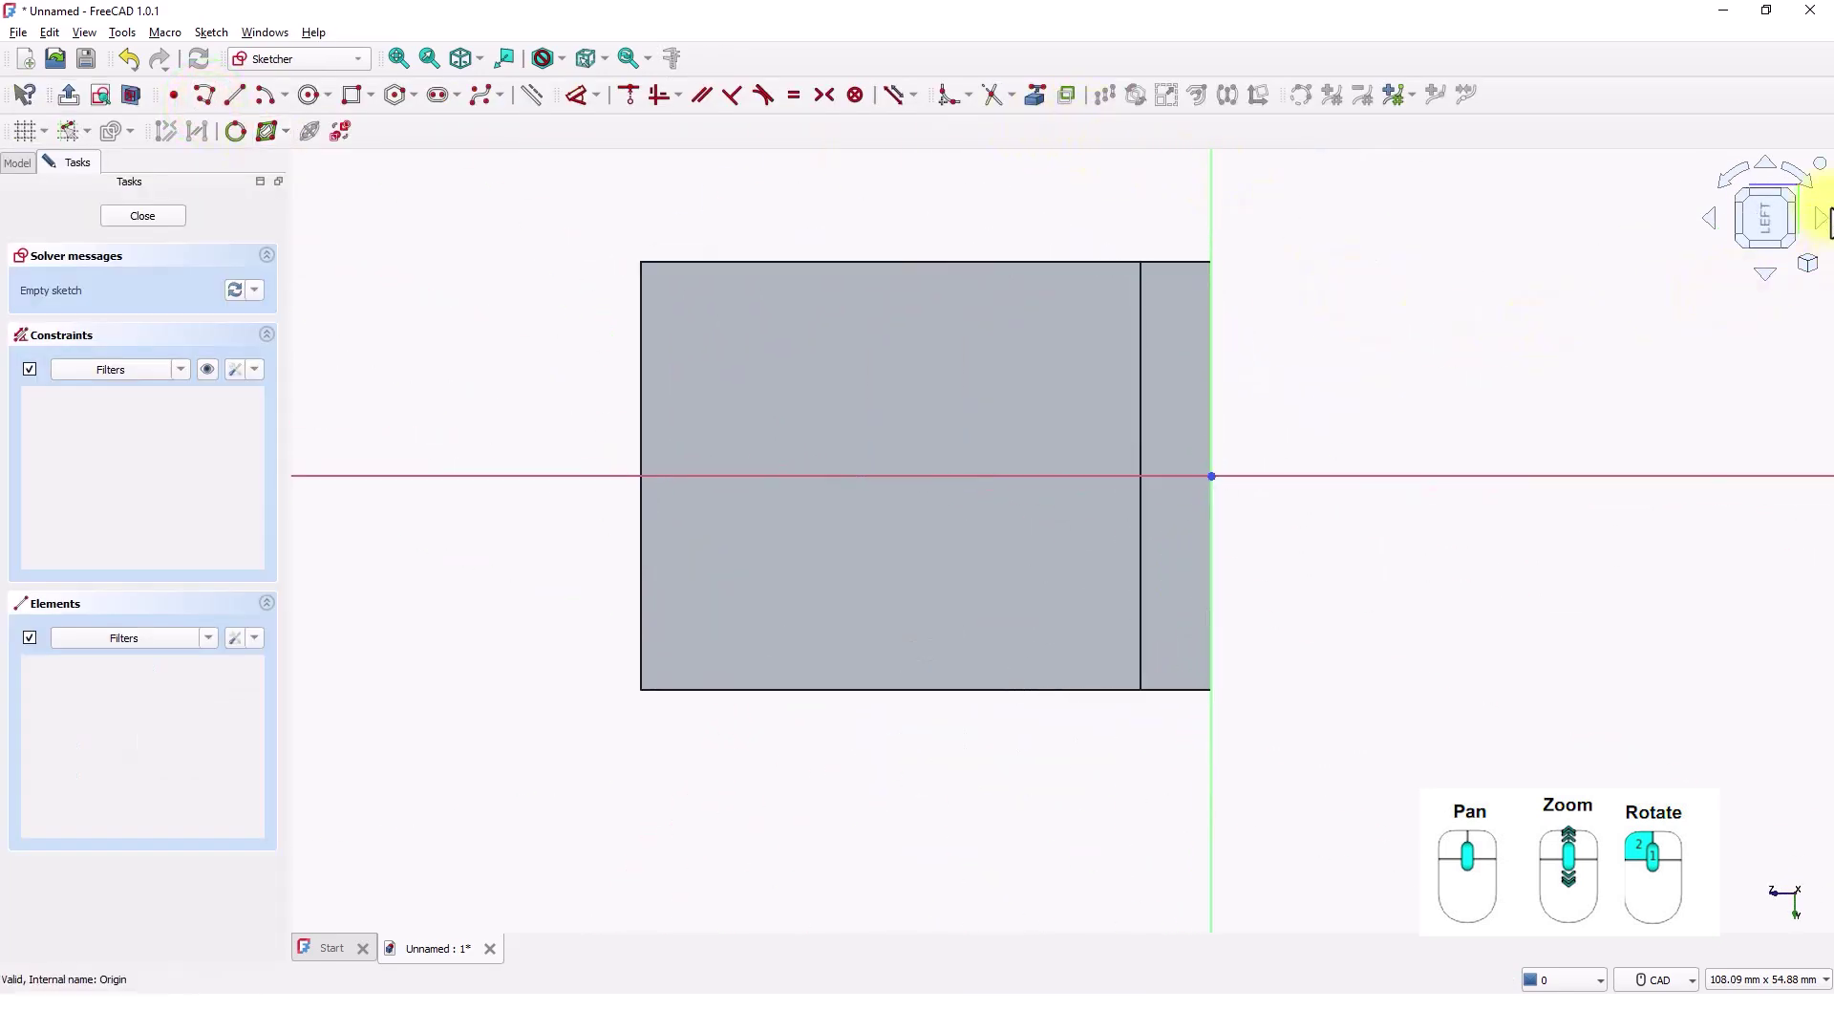
left_click(1806, 184)
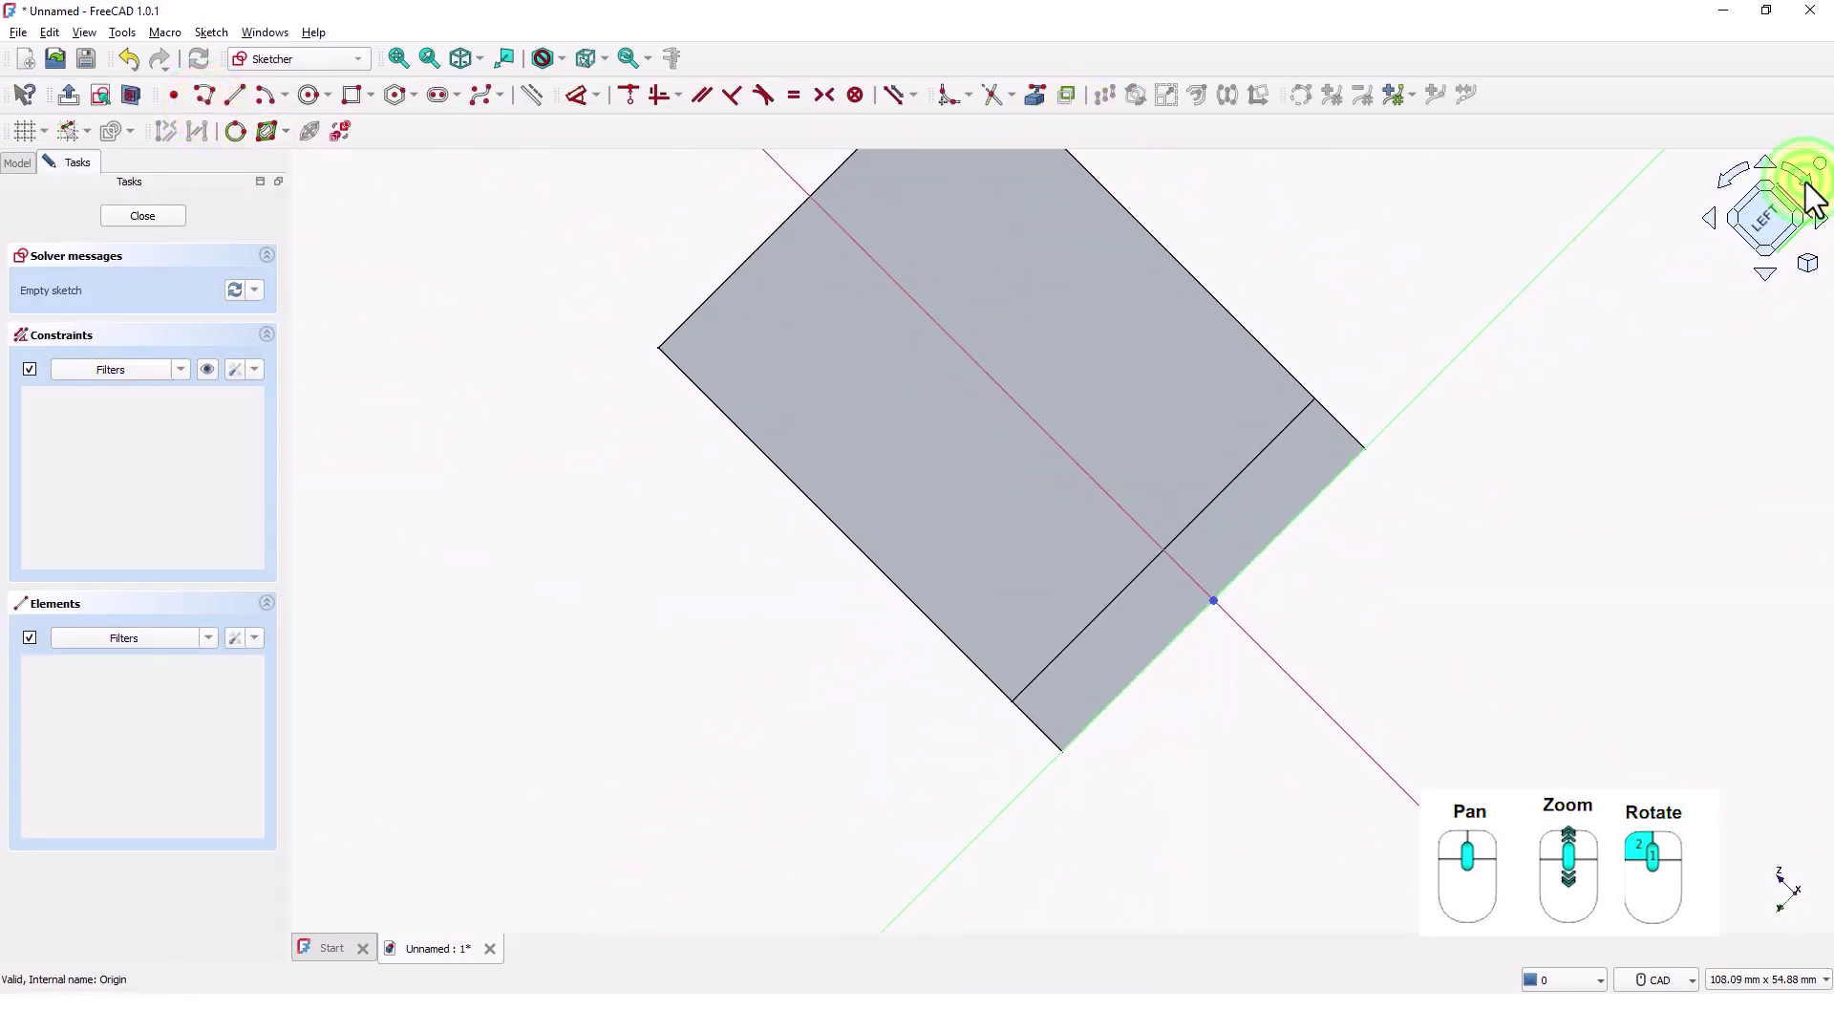
left_click(1772, 205)
middle_click_drag(1555, 401, 1294, 552)
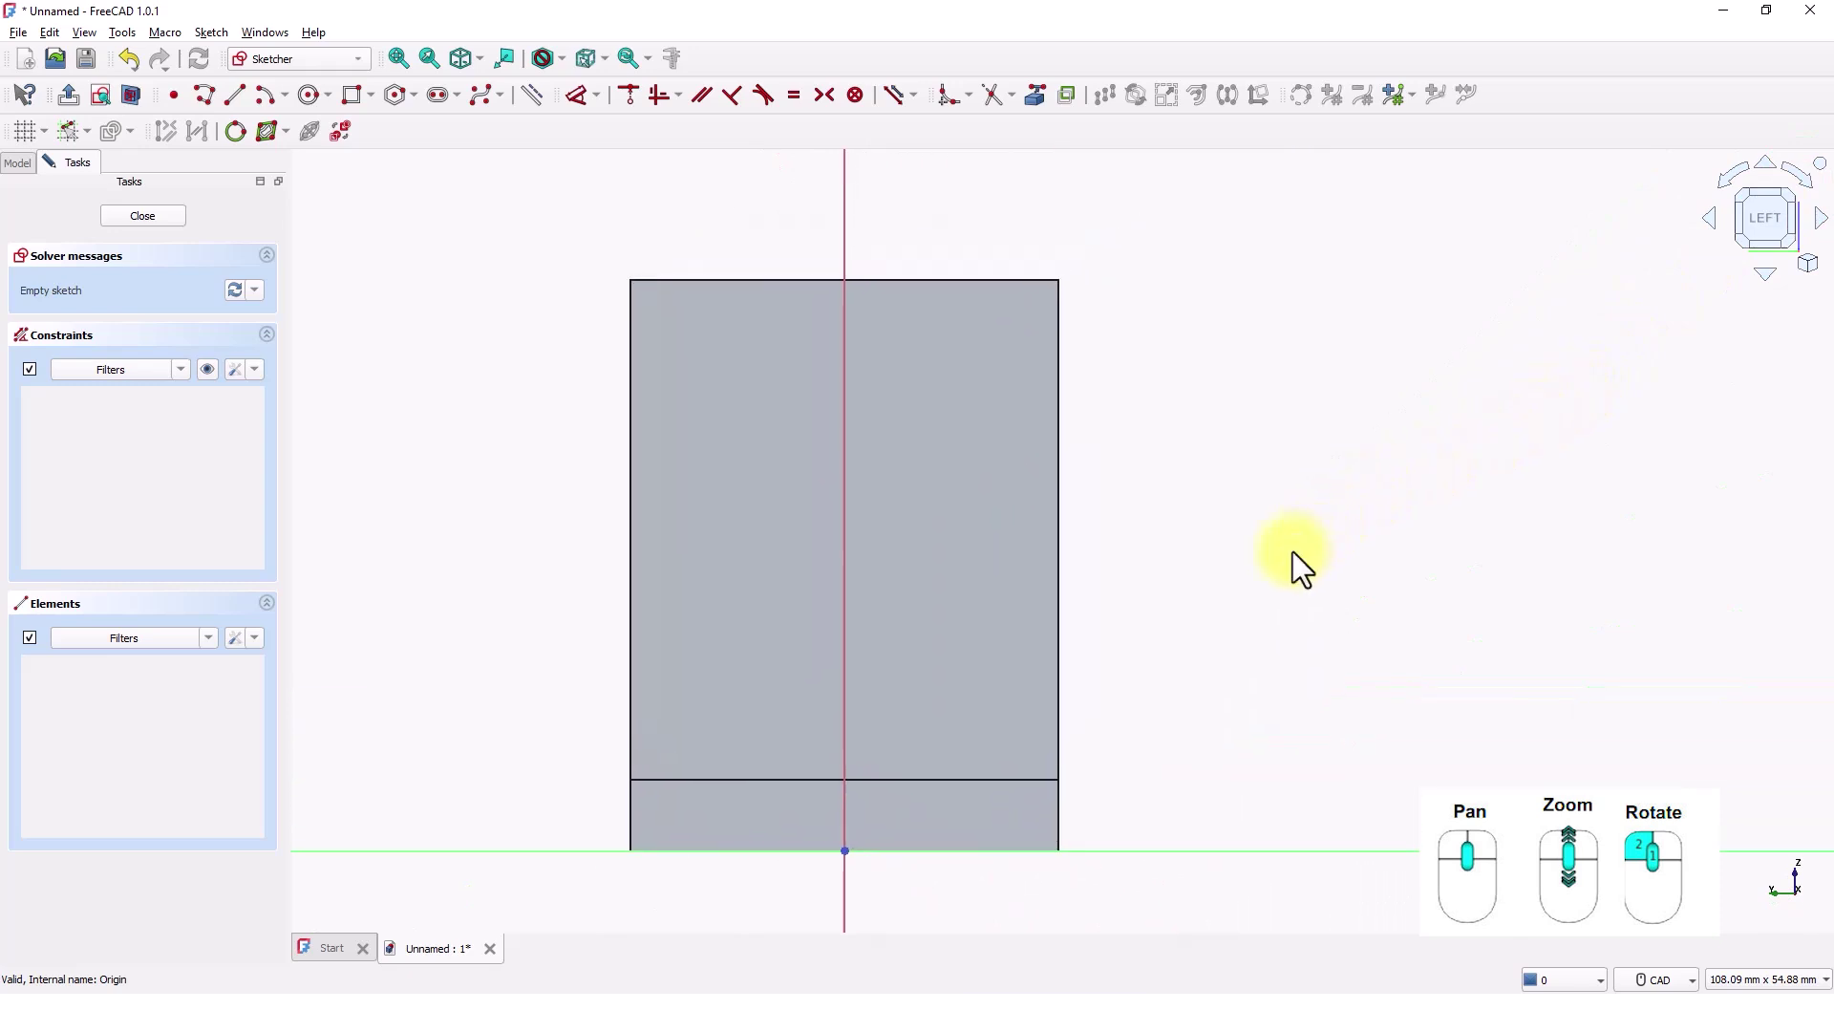
Project the arm's top edge and its inner side edge at Y = -15 mm into the sketch as external geometry.
left_click(1046, 106)
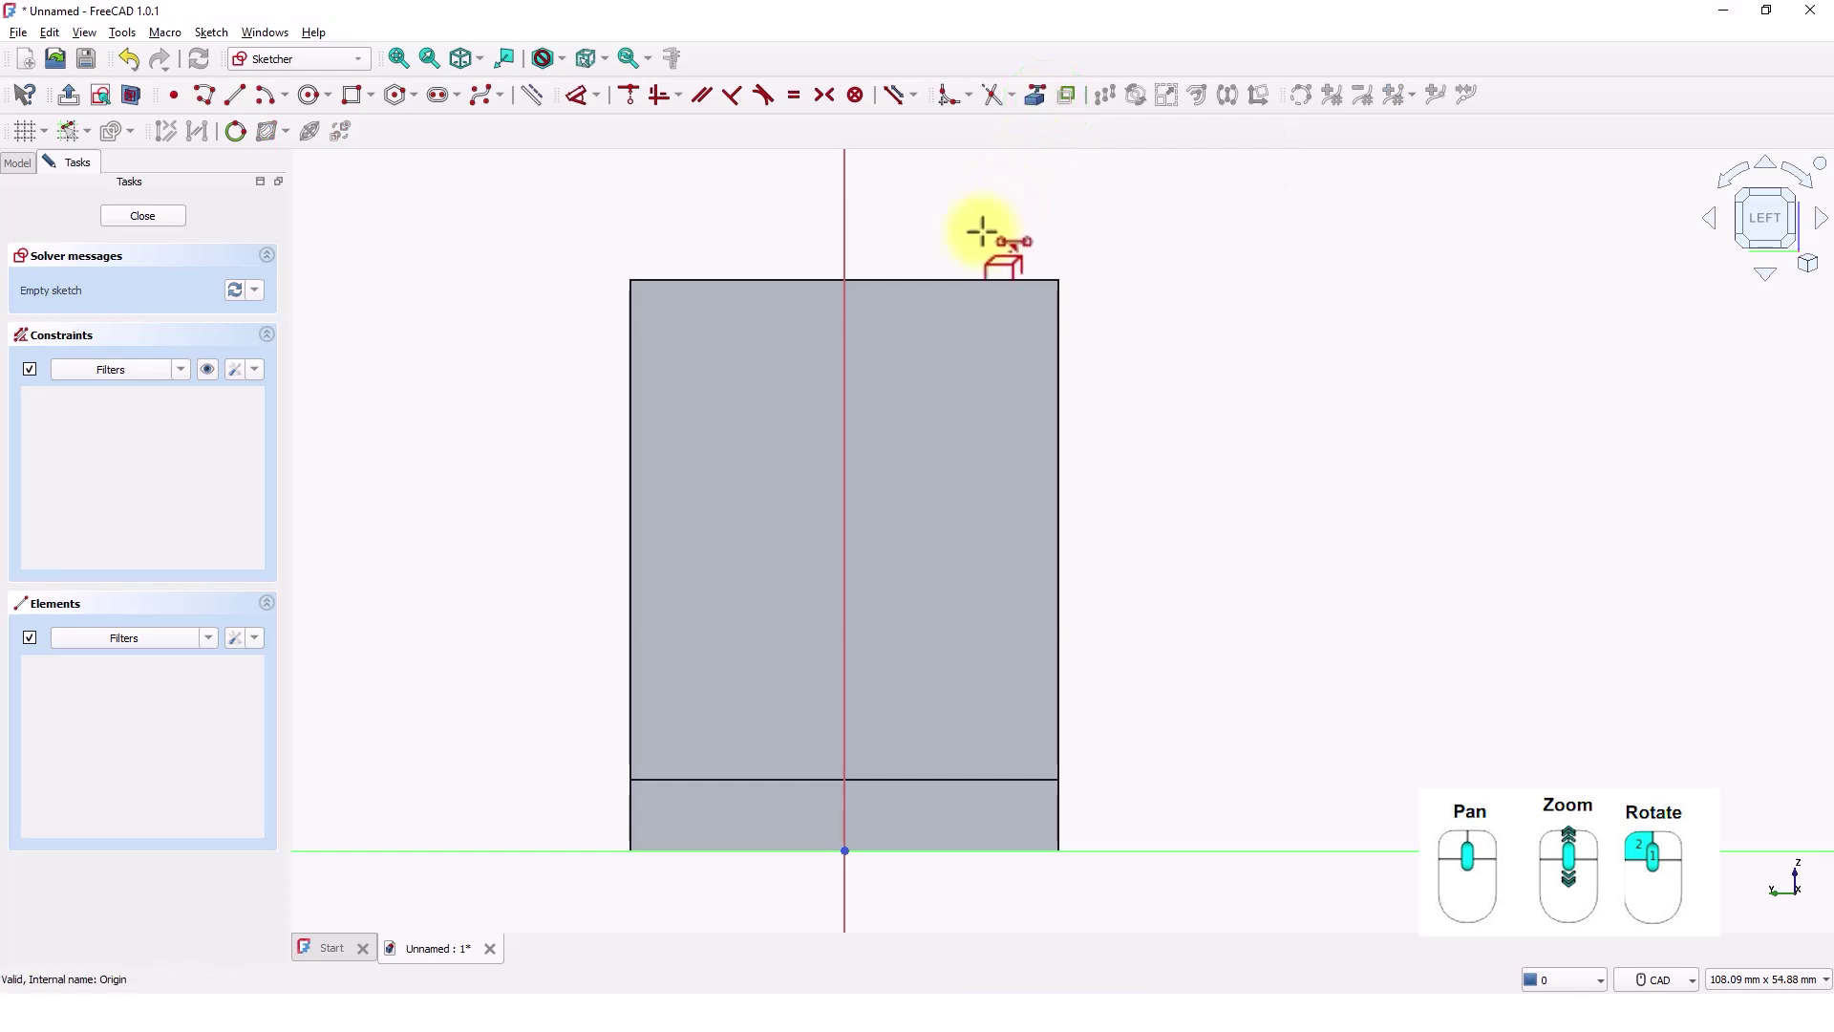
left_click(916, 281)
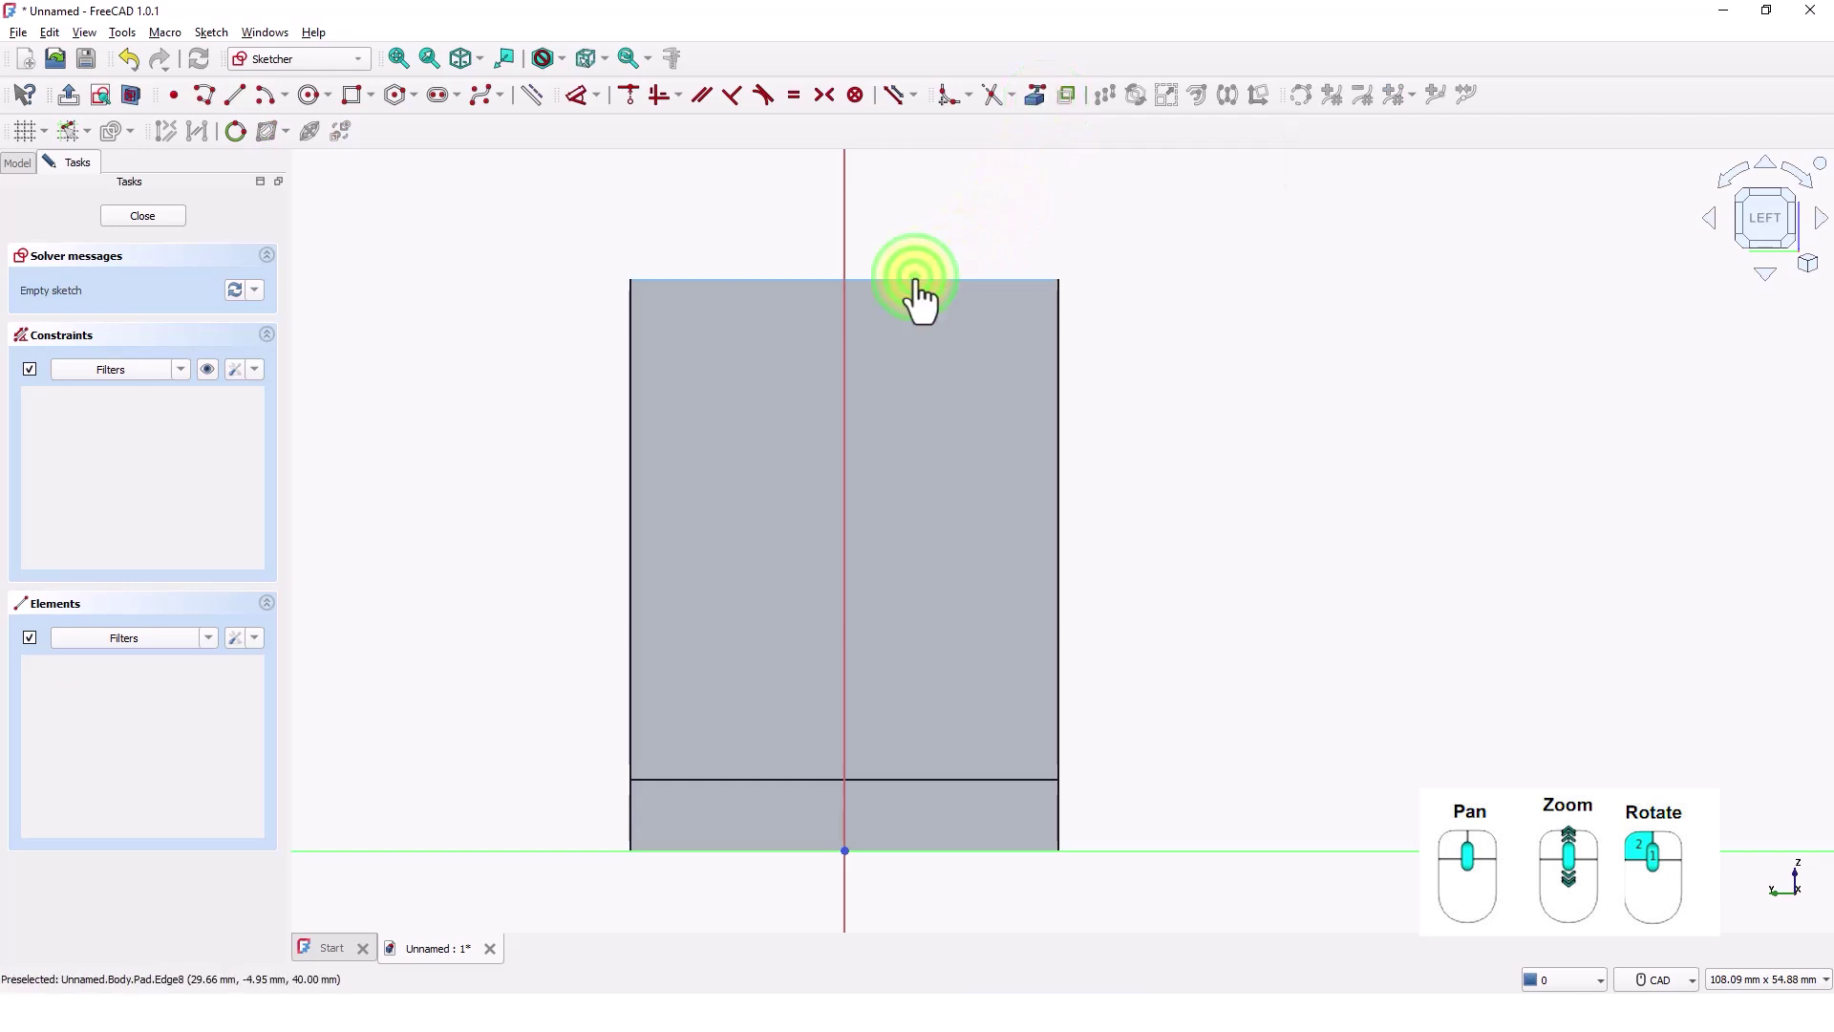
left_click(1058, 483)
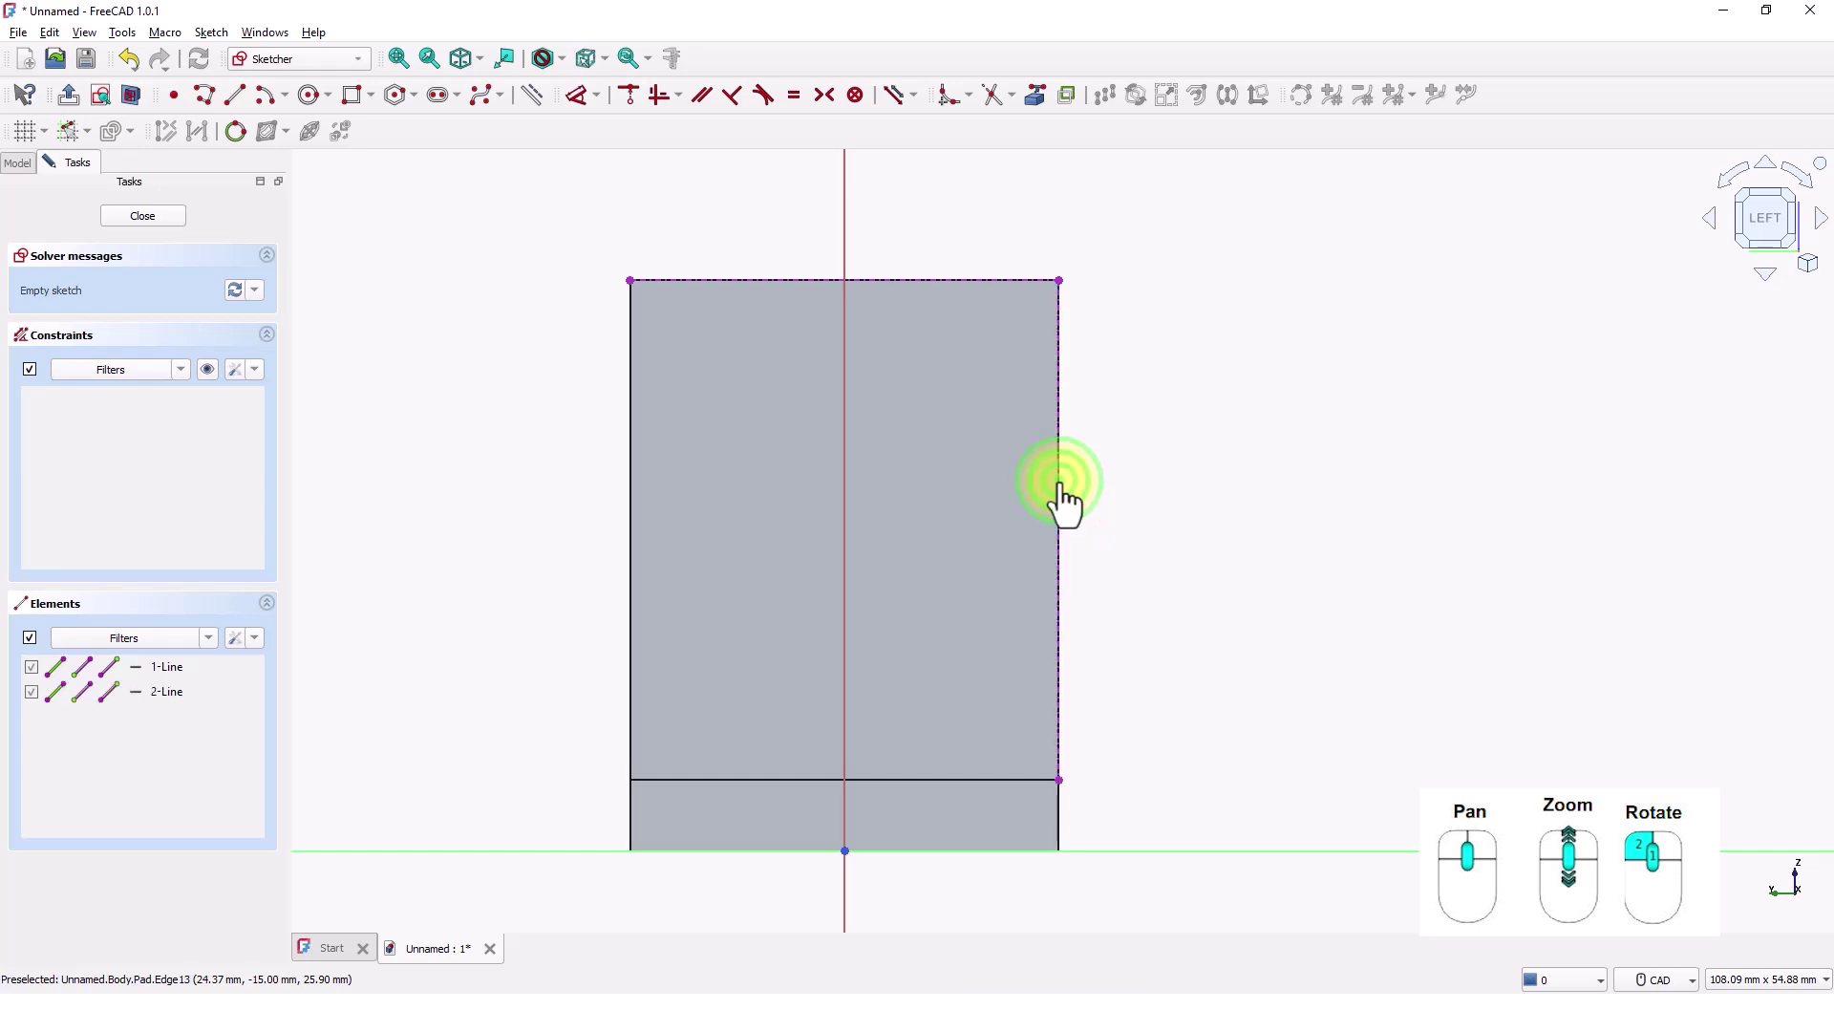
right_click(1181, 462)
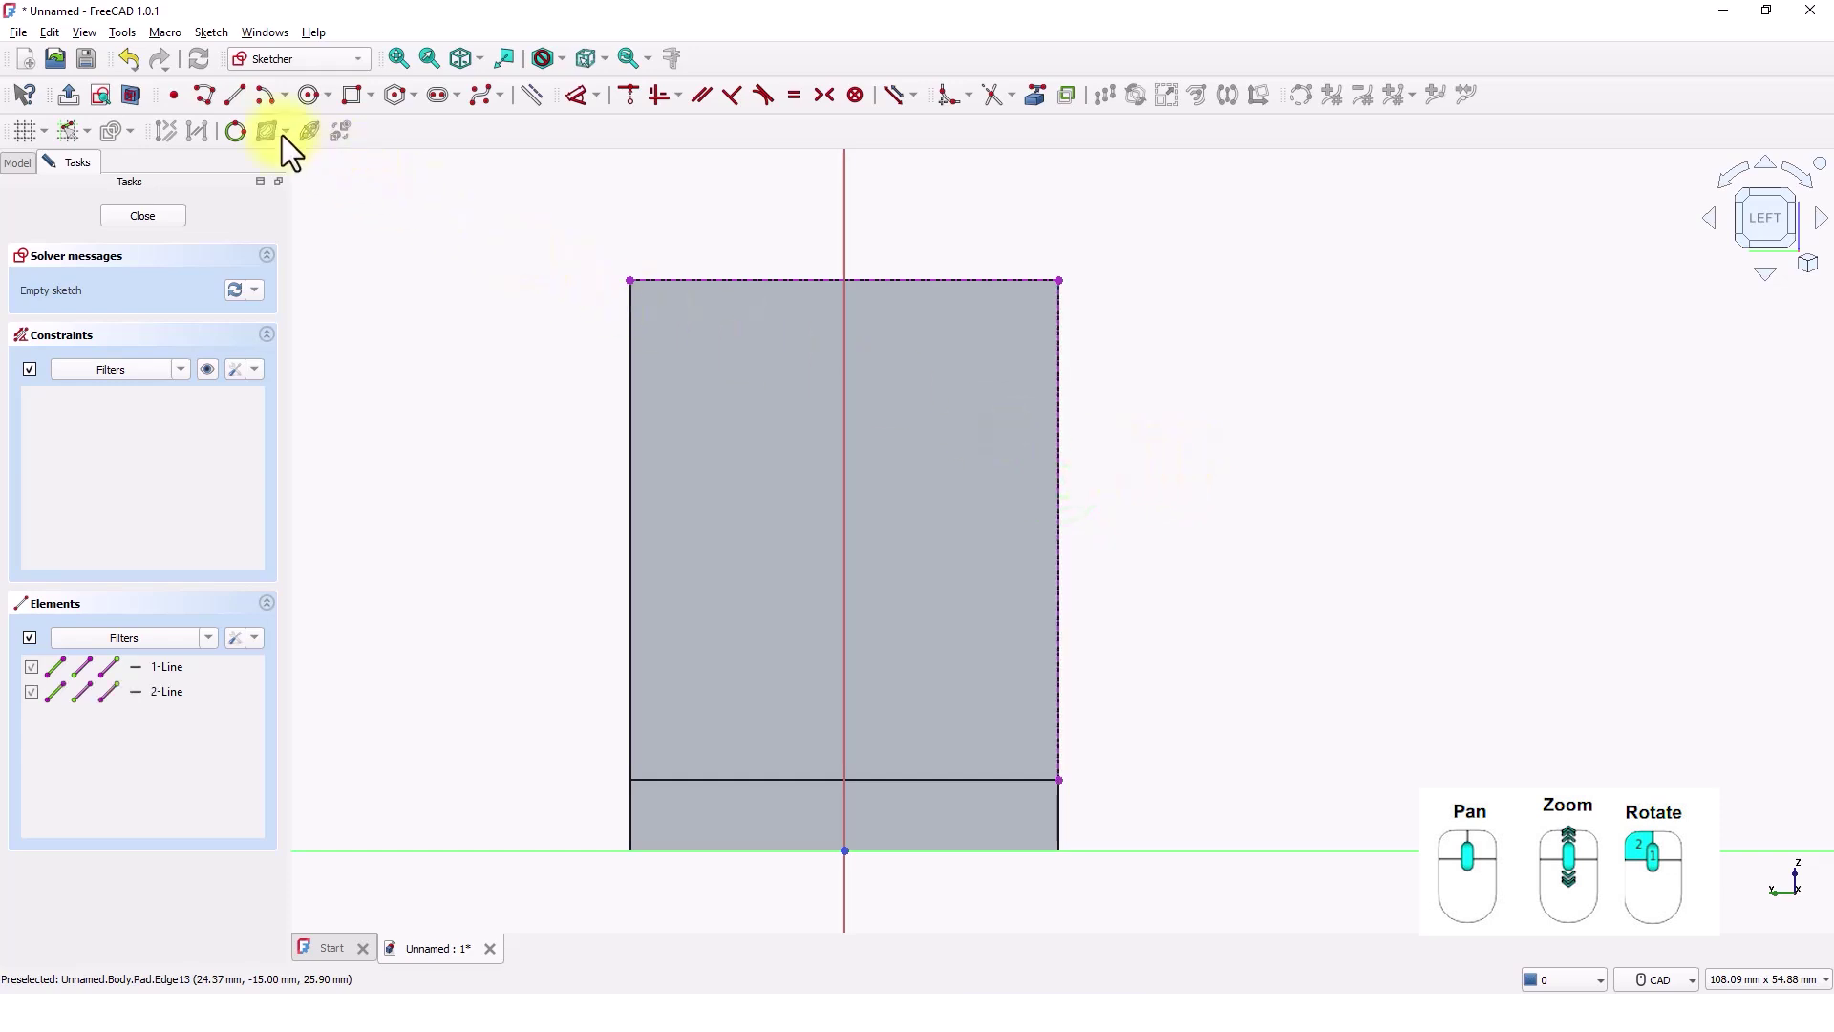
Draw a closed triangle across the projected edges' shared corner, ending about 6 mm from the top edge's far end and 12 mm high, and remove redundant constraints.
left_click(203, 98)
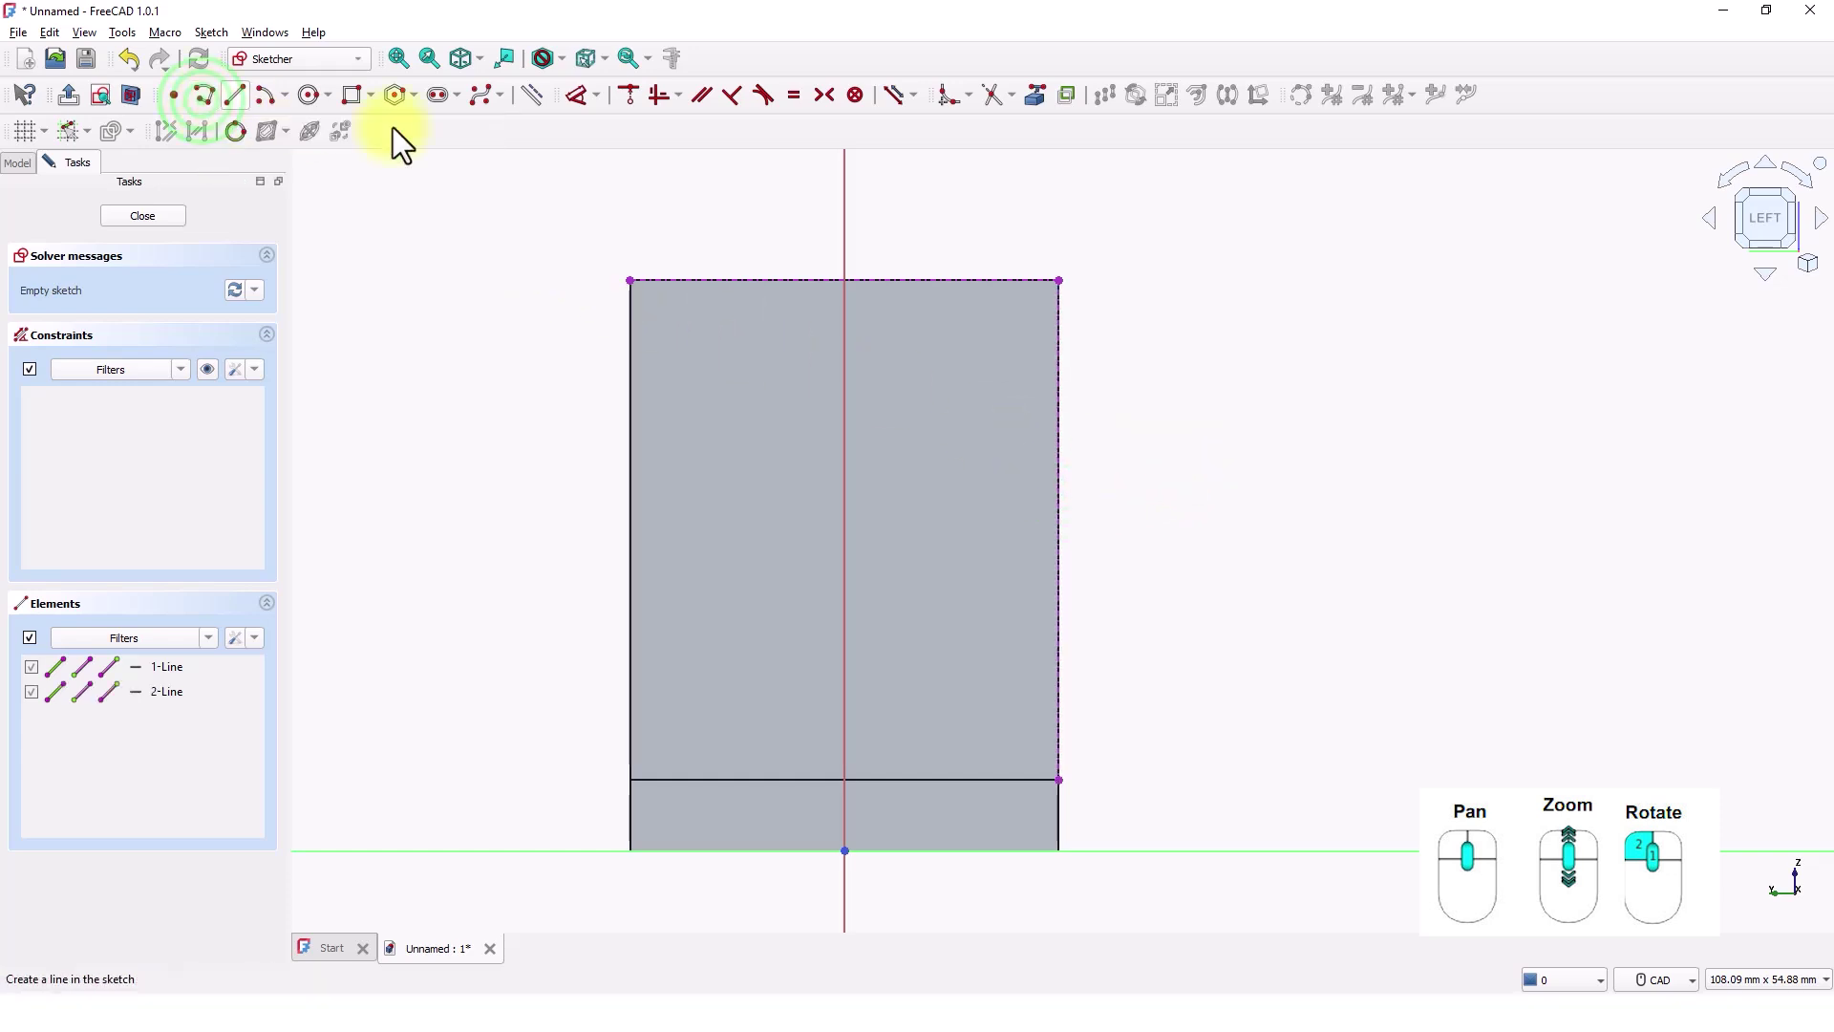
left_click(717, 278)
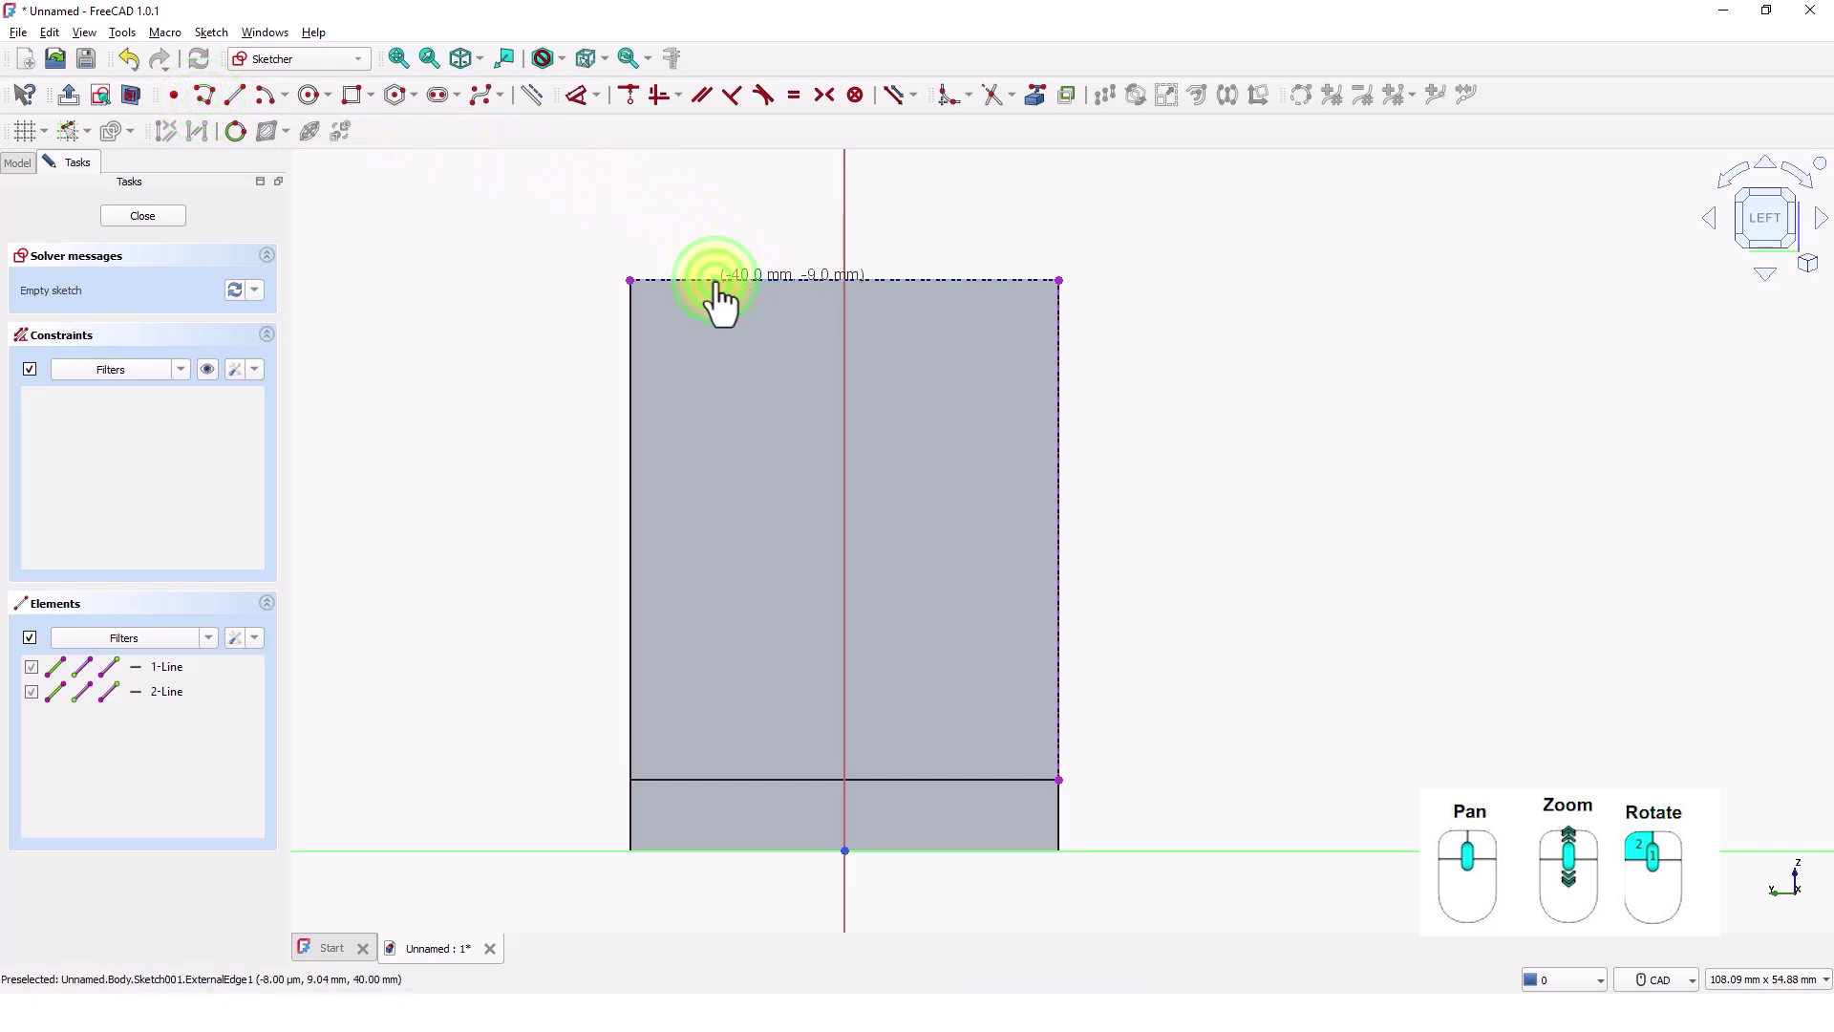
left_click(1053, 279)
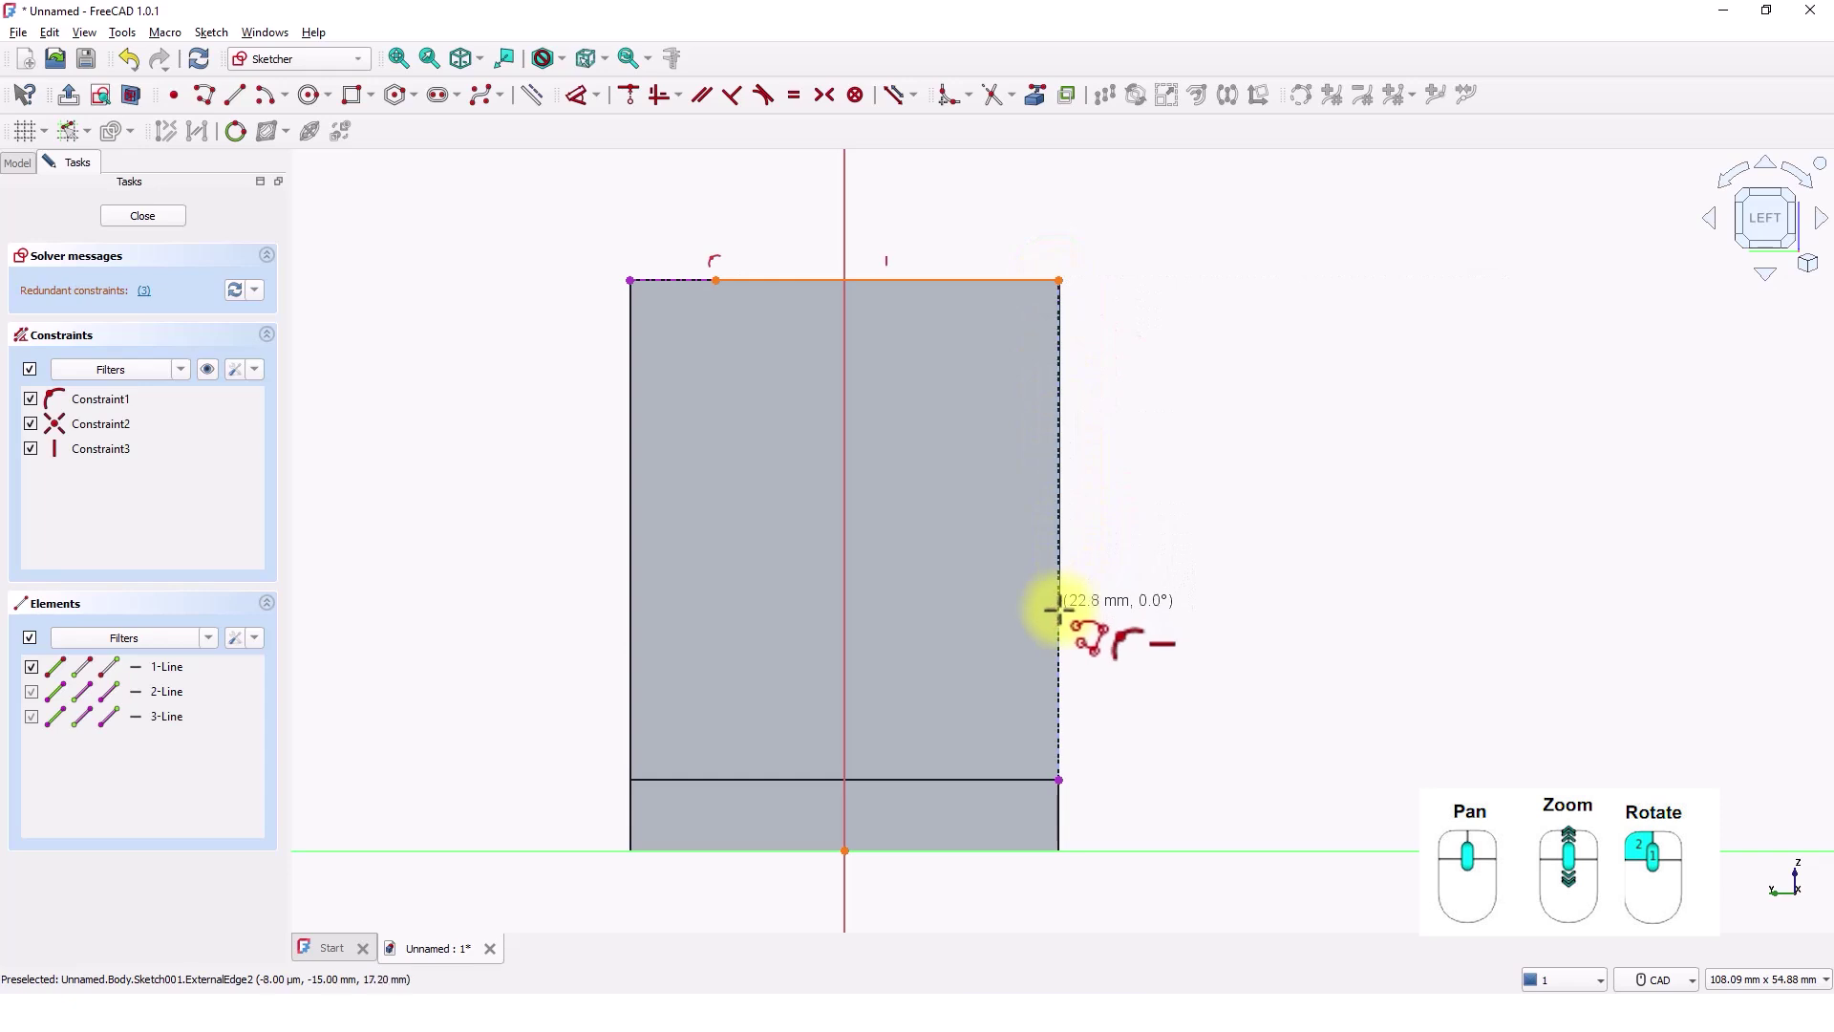
left_click(1056, 676)
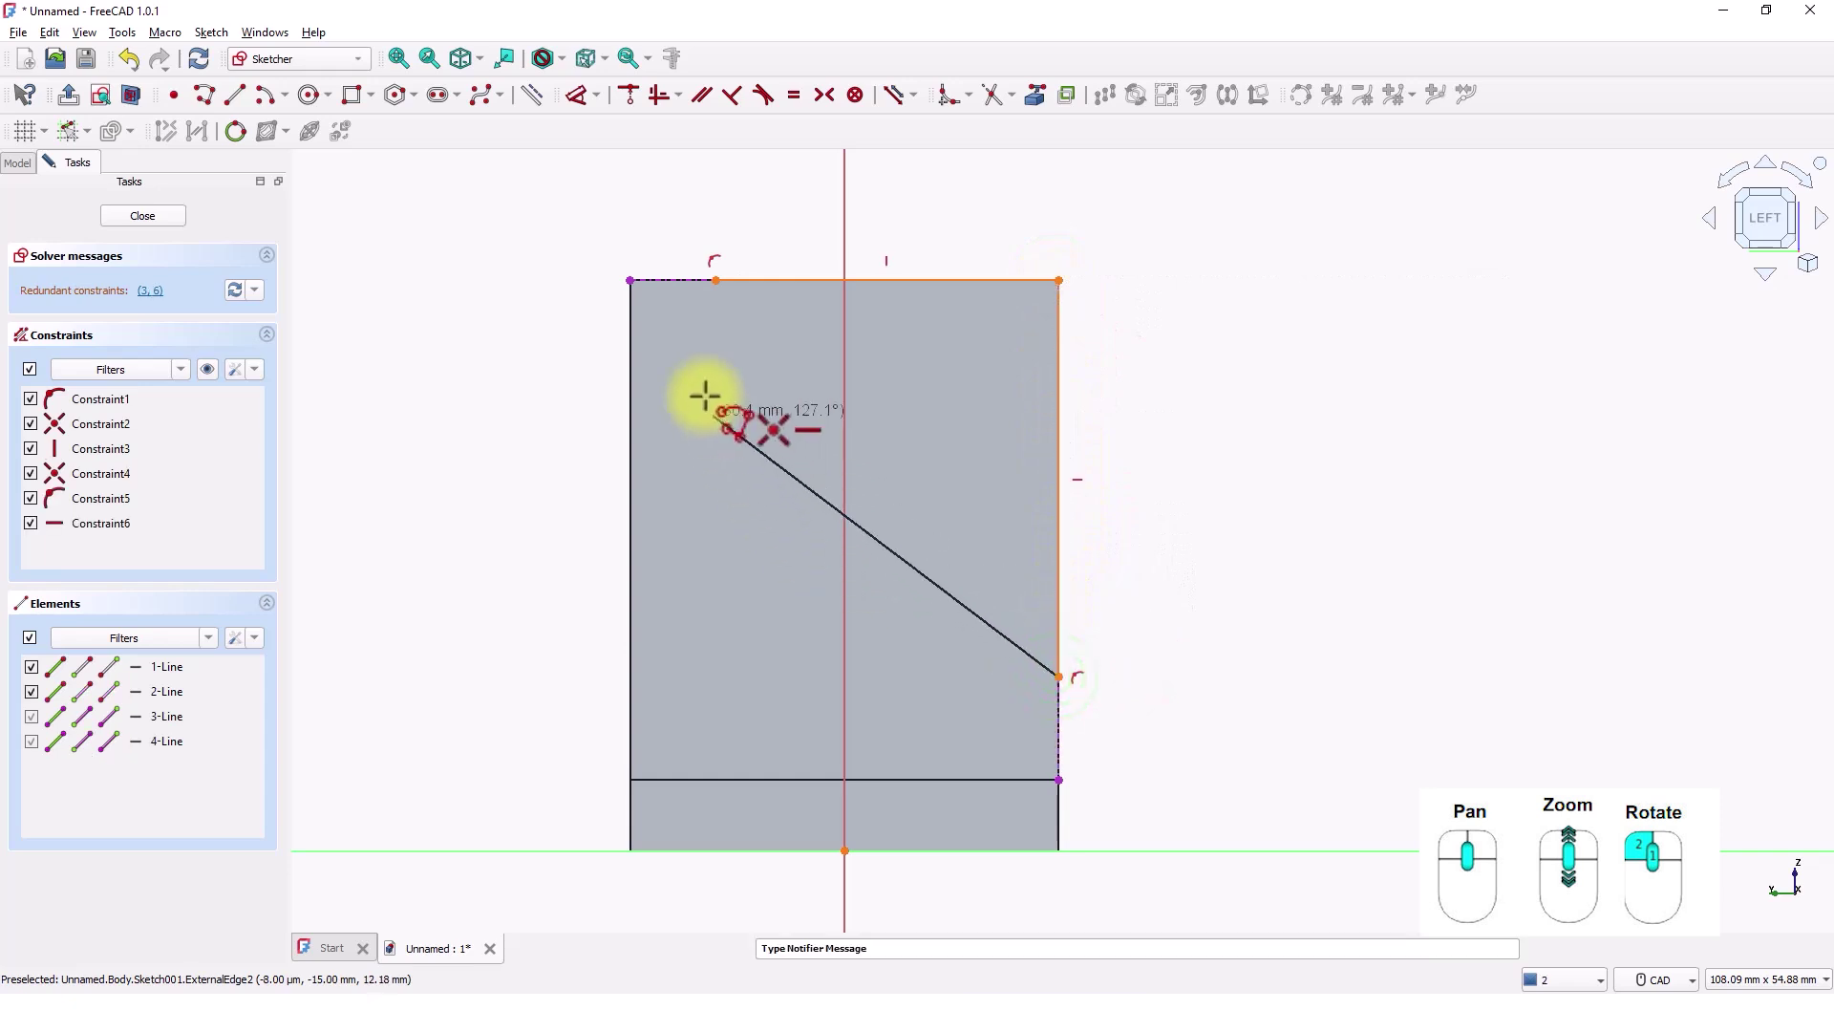
left_click(716, 280)
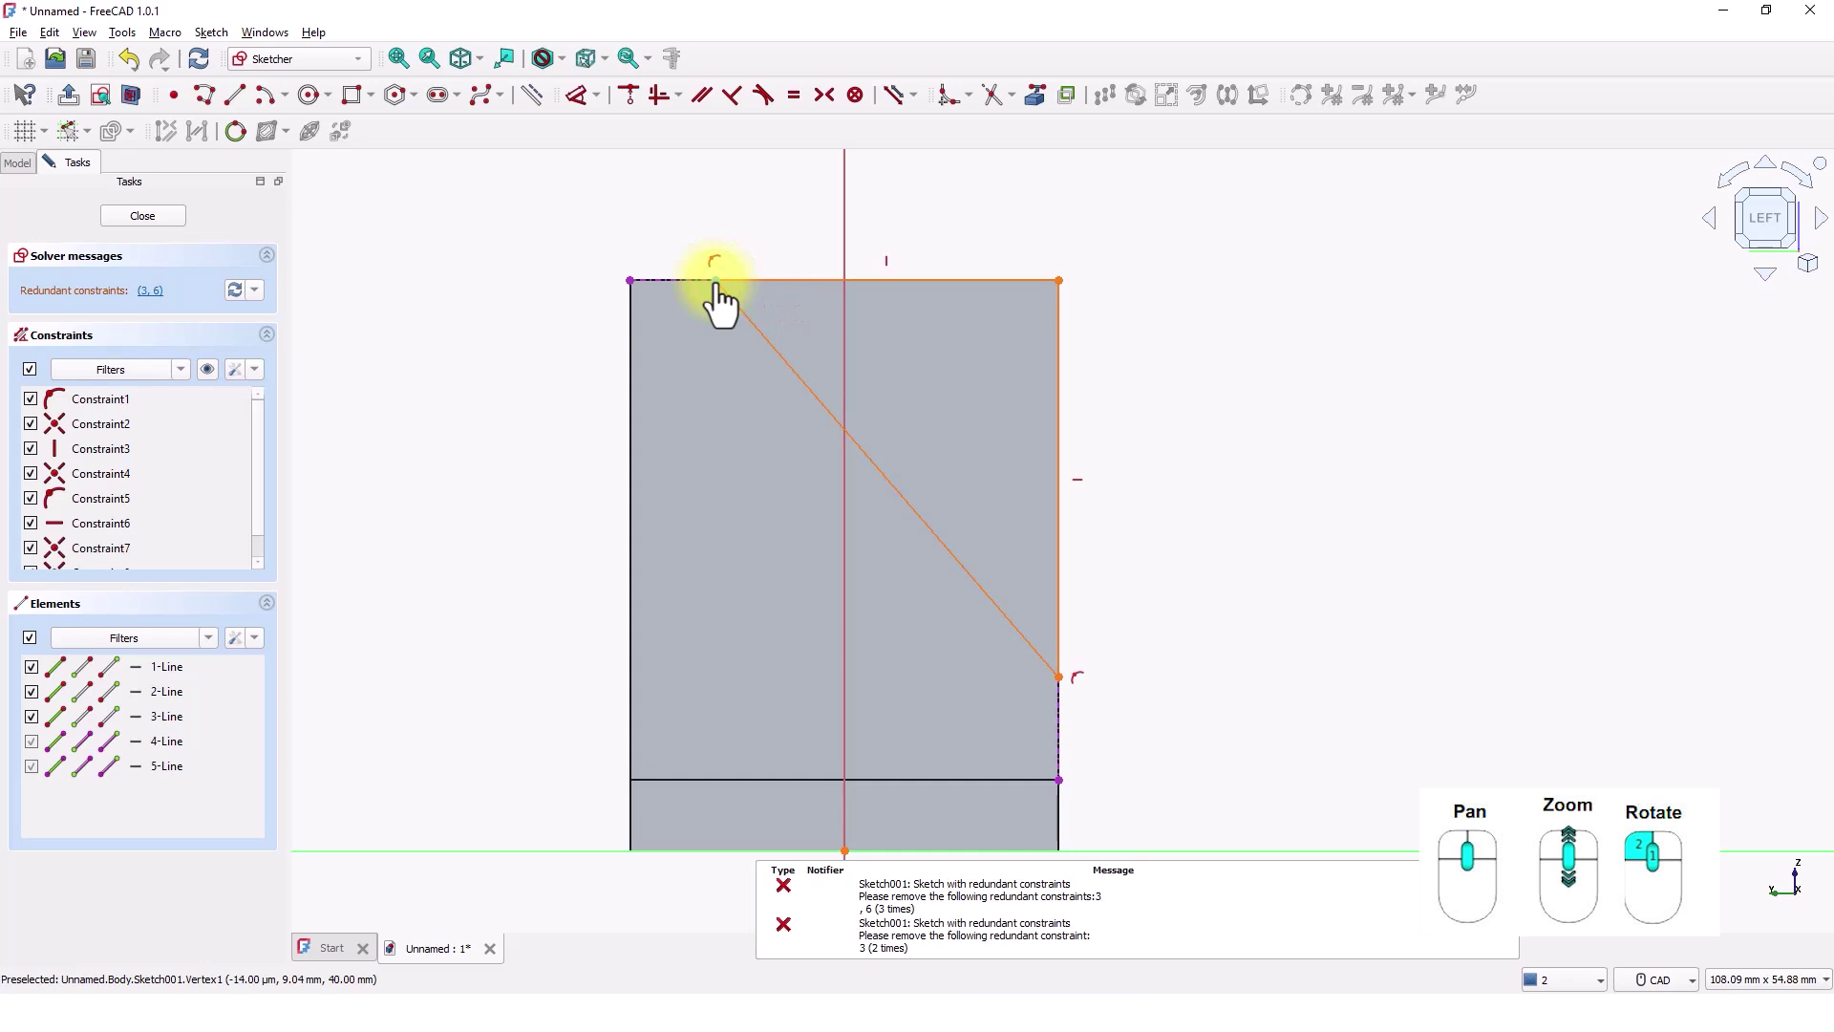
right_click(750, 191)
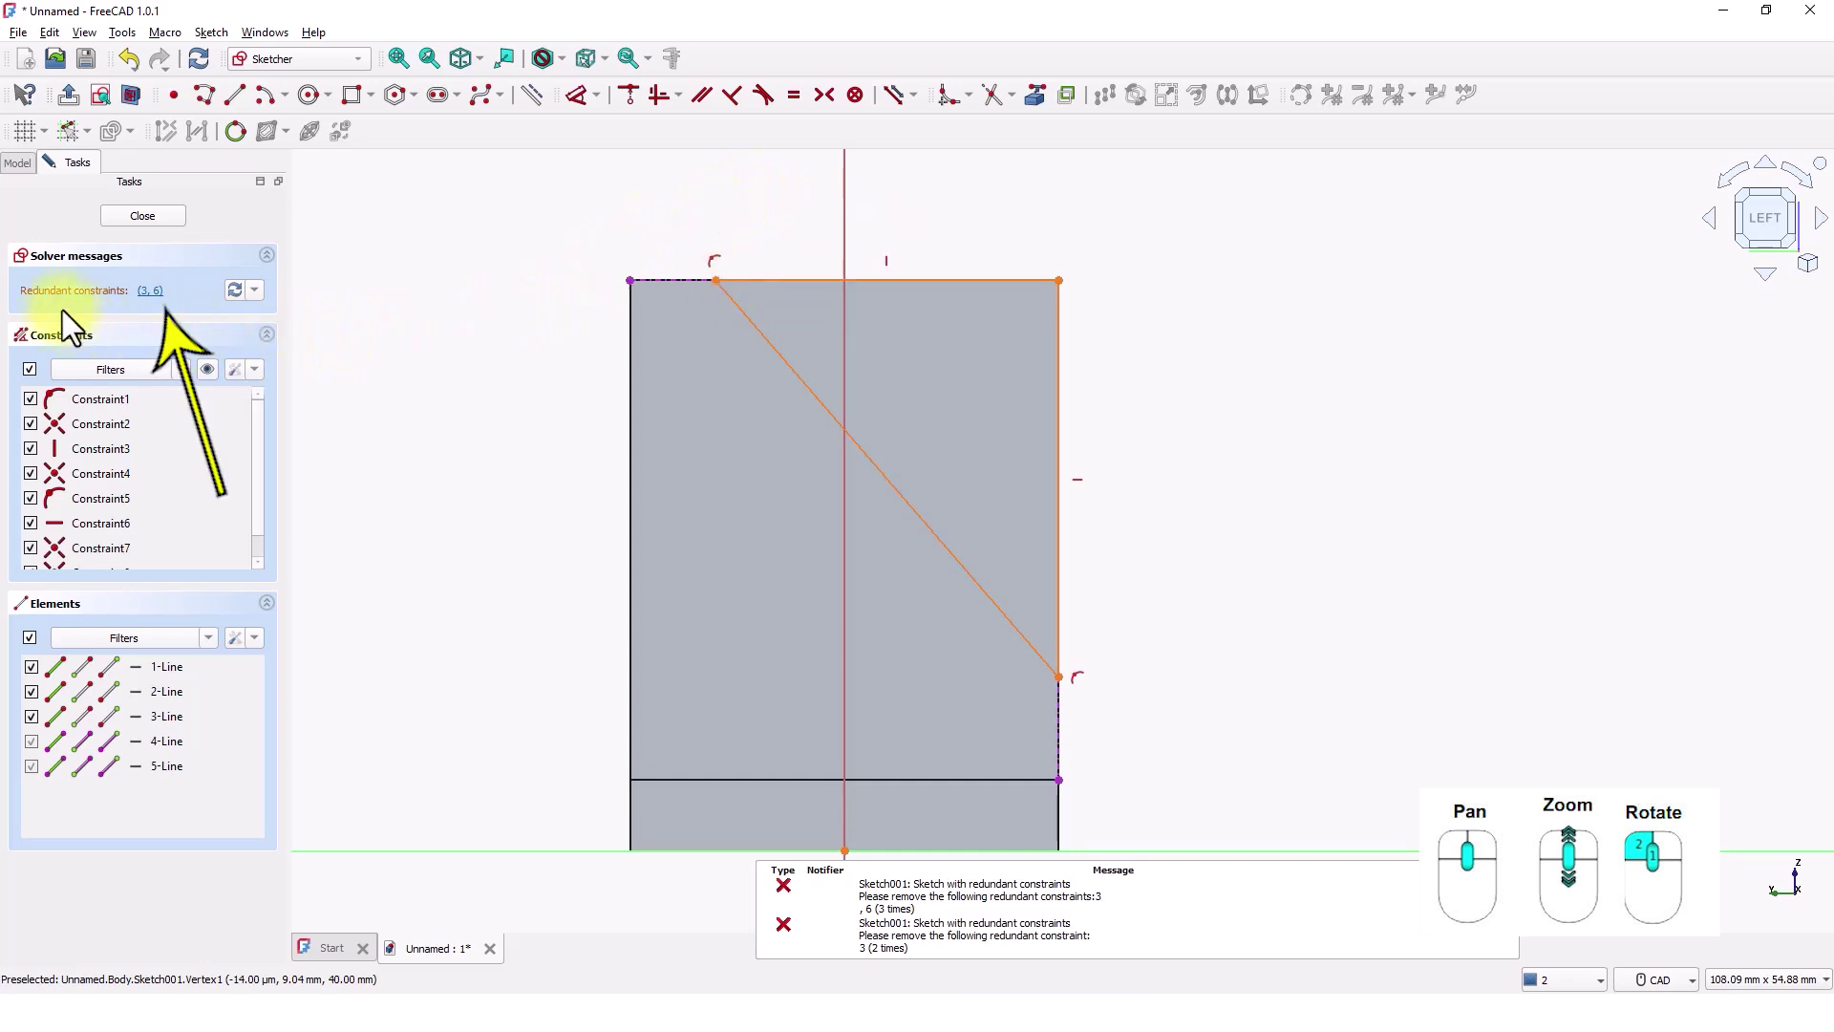
left_click(150, 292)
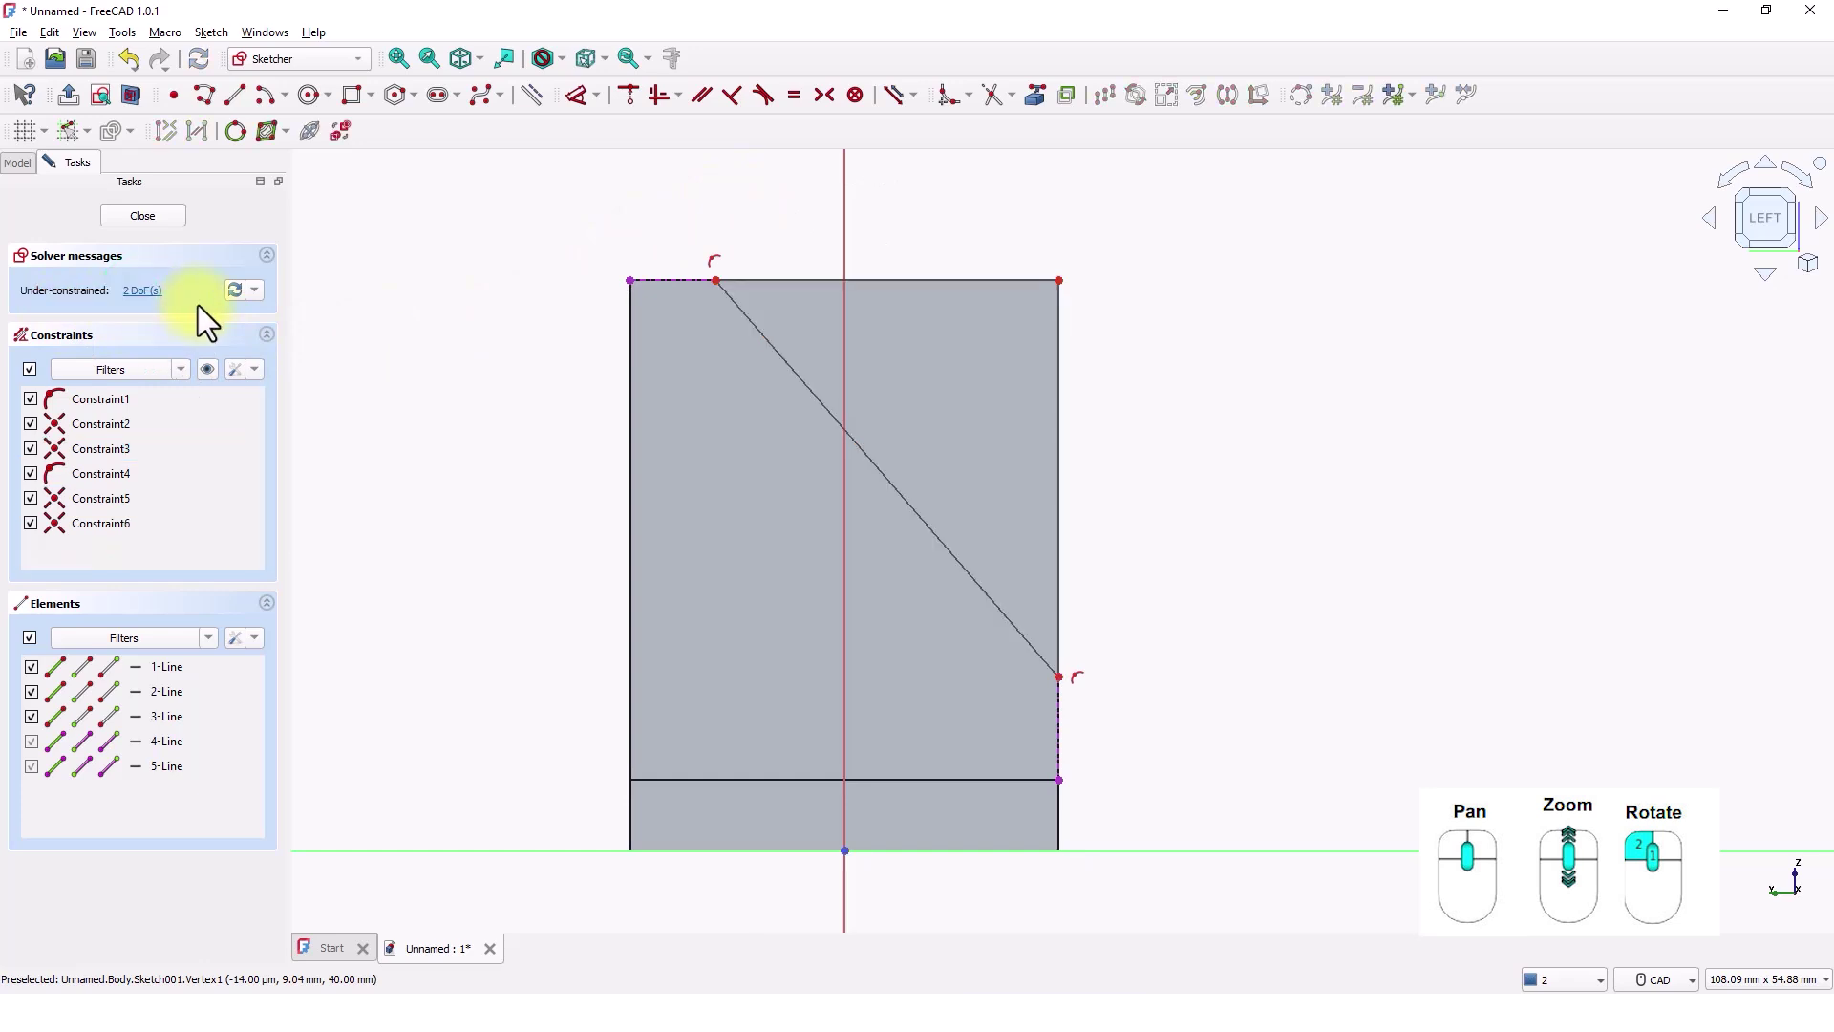
Move the triangle's upper corner to about 7.5 mm from the top edge's far end and nudge its lower corner on the side edge.
middle_click_drag(450, 389, 372, 417)
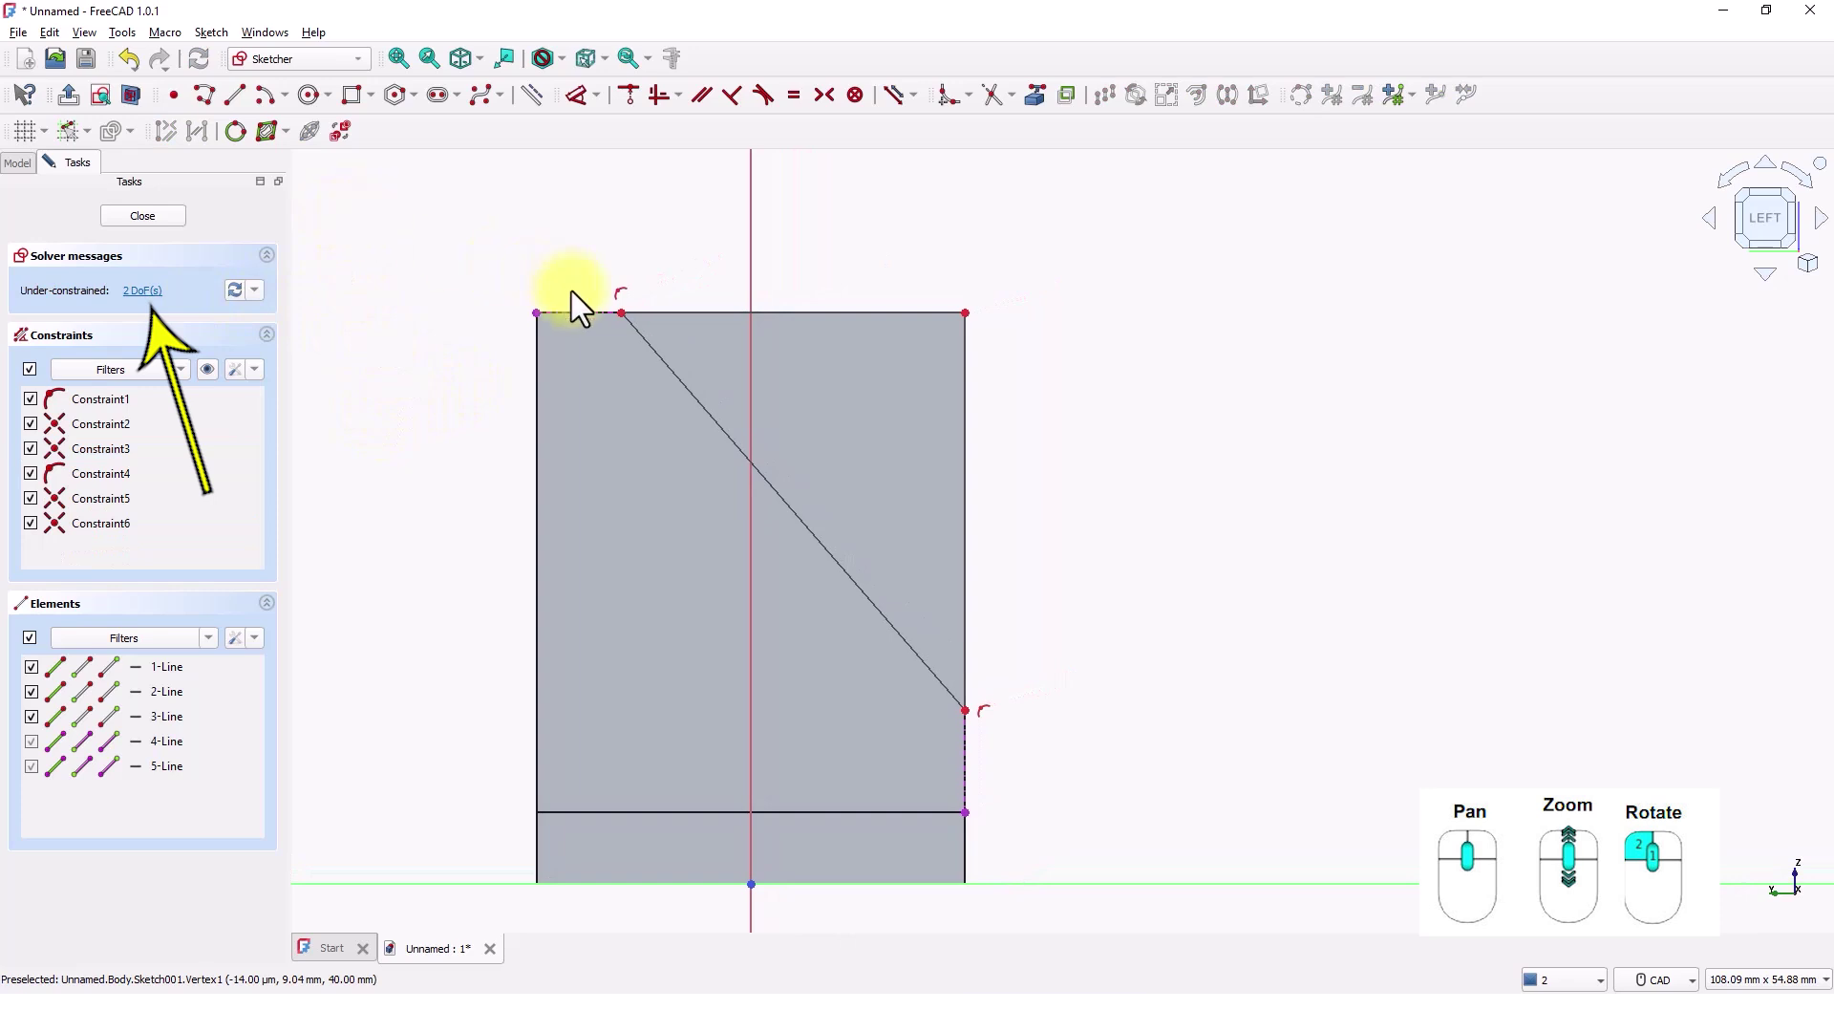
left_click_drag(623, 314, 644, 314)
mouse_move(965, 709)
left_mouse_down()
mouse_move(966, 621)
mouse_move(961, 713)
left_mouse_up()
left_click(626, 186)
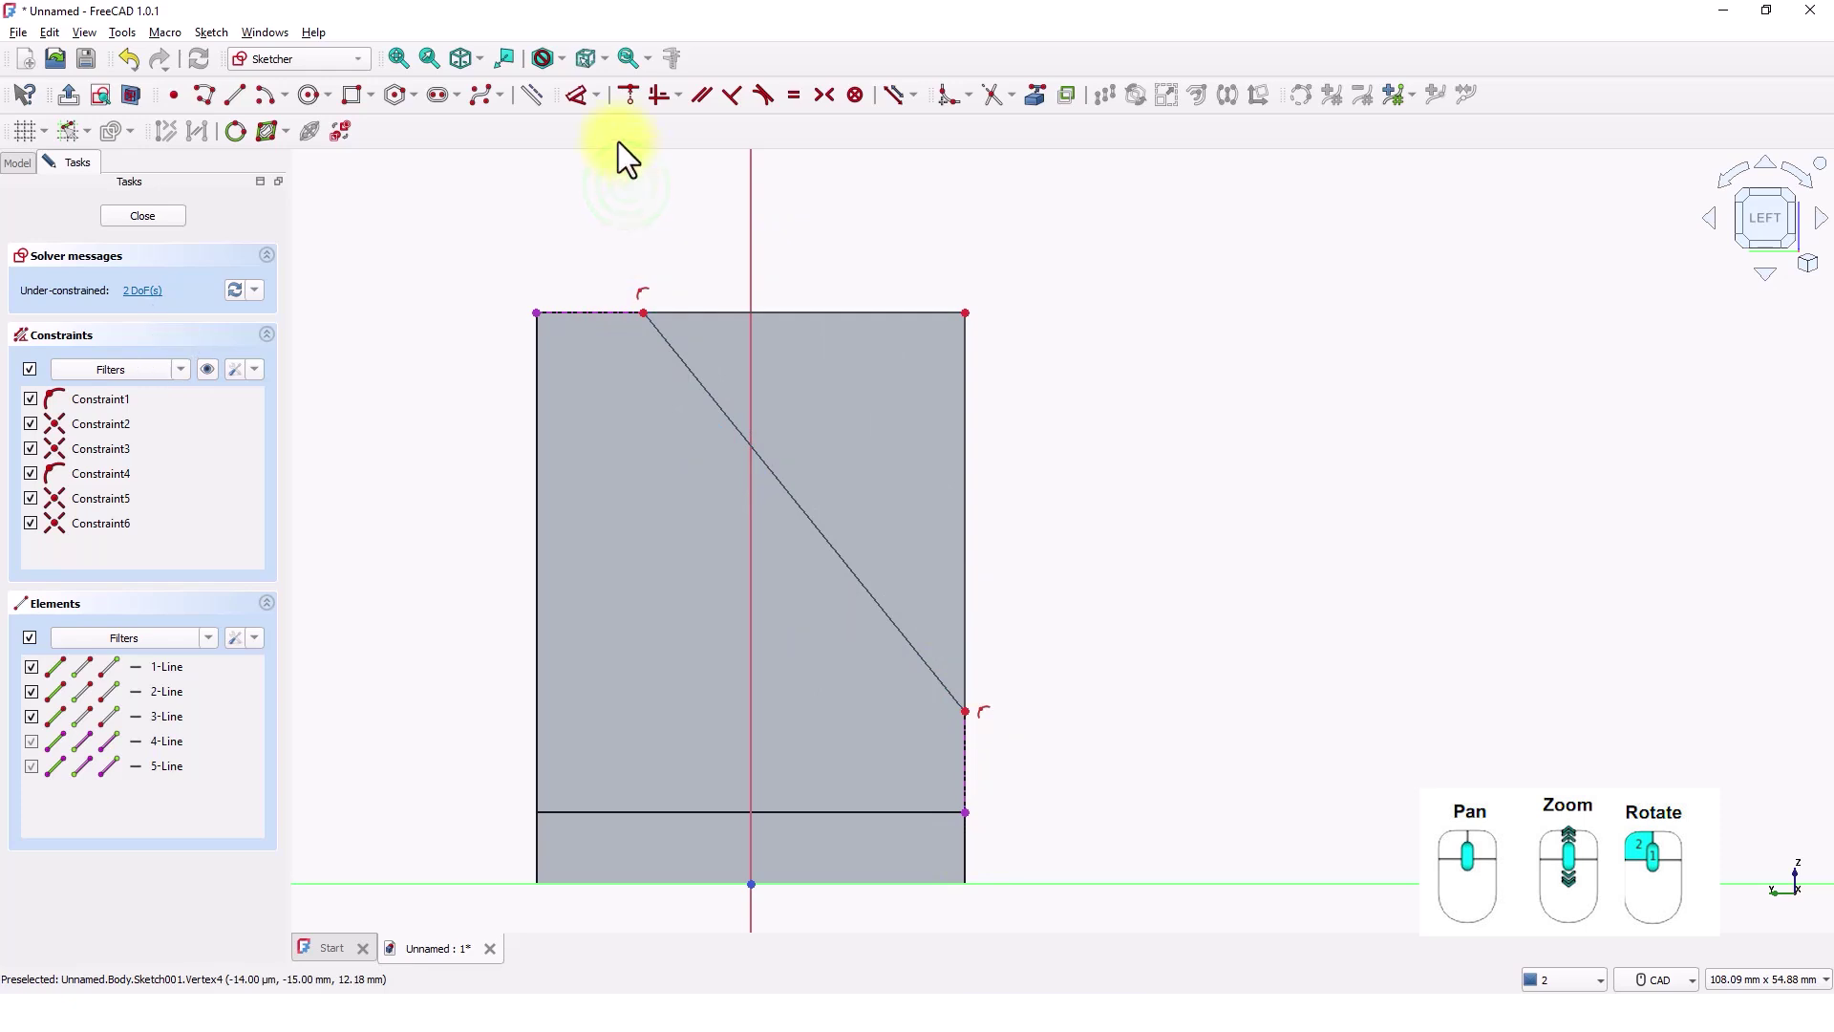
Dimension the horizontal distance from the top edge's far end to the triangle's upper corner as 12 mm.
left_click(579, 98)
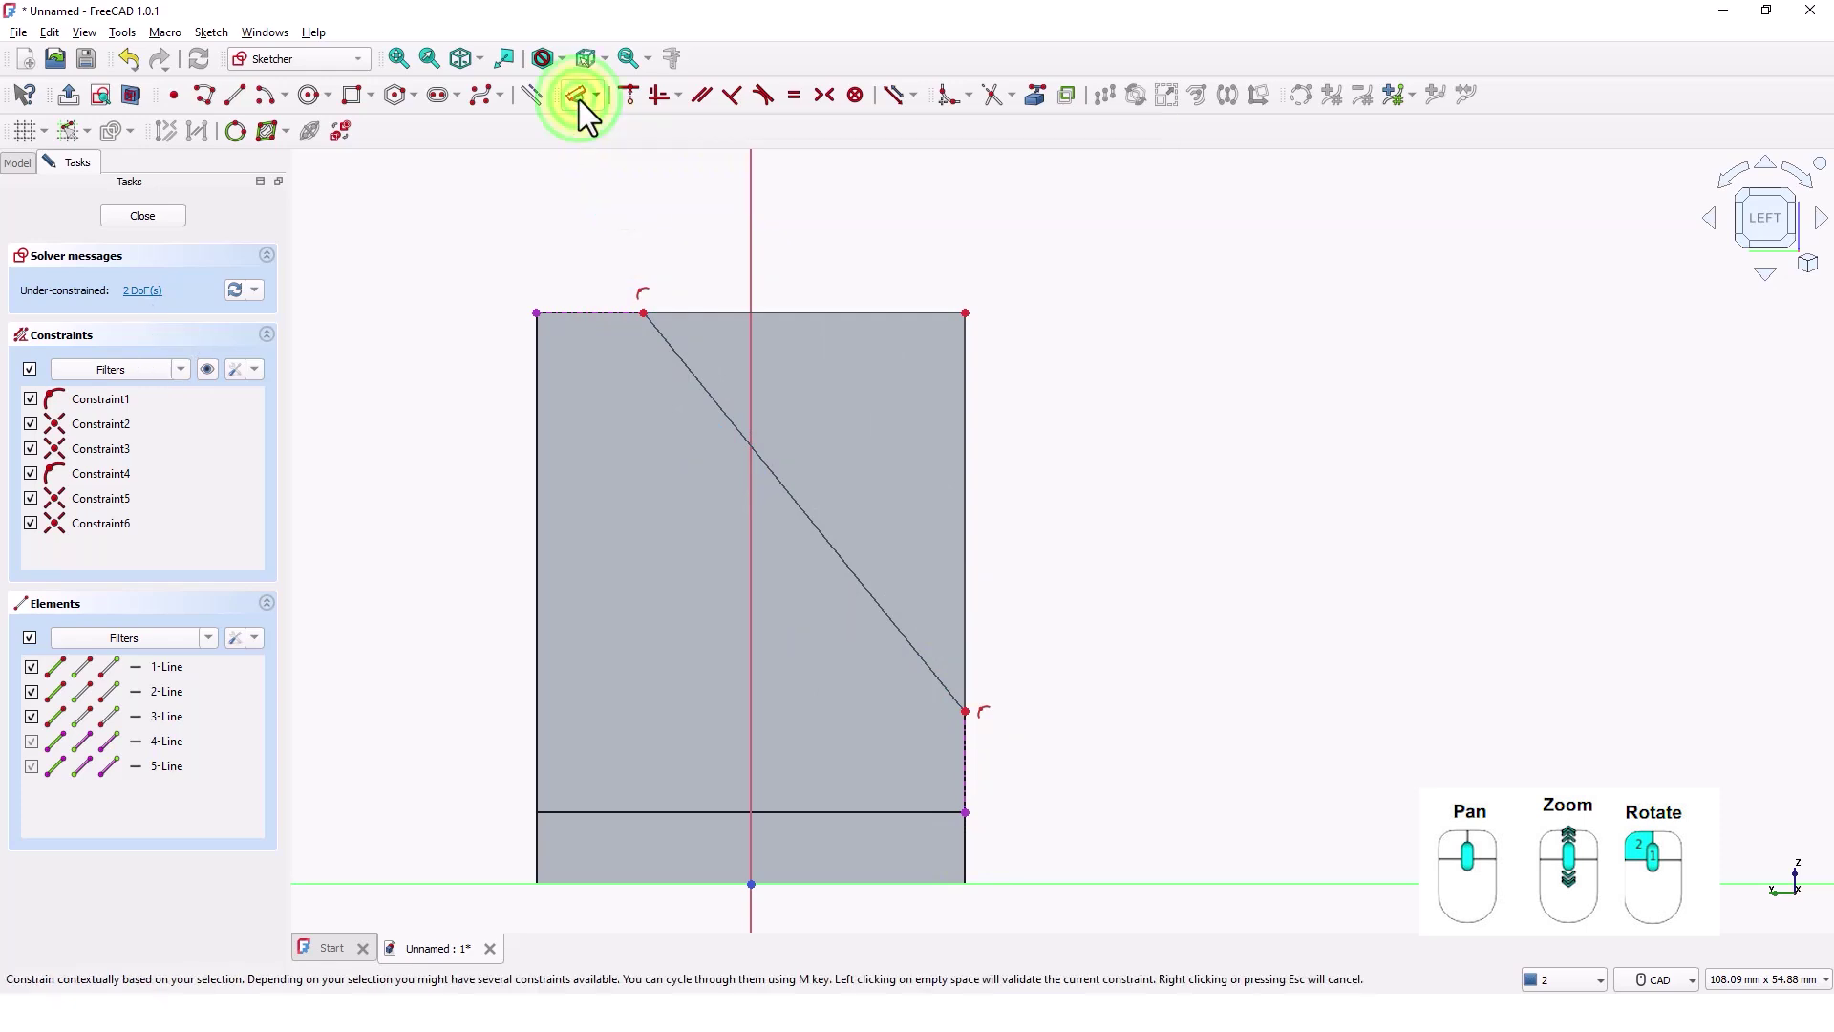
left_click(537, 313)
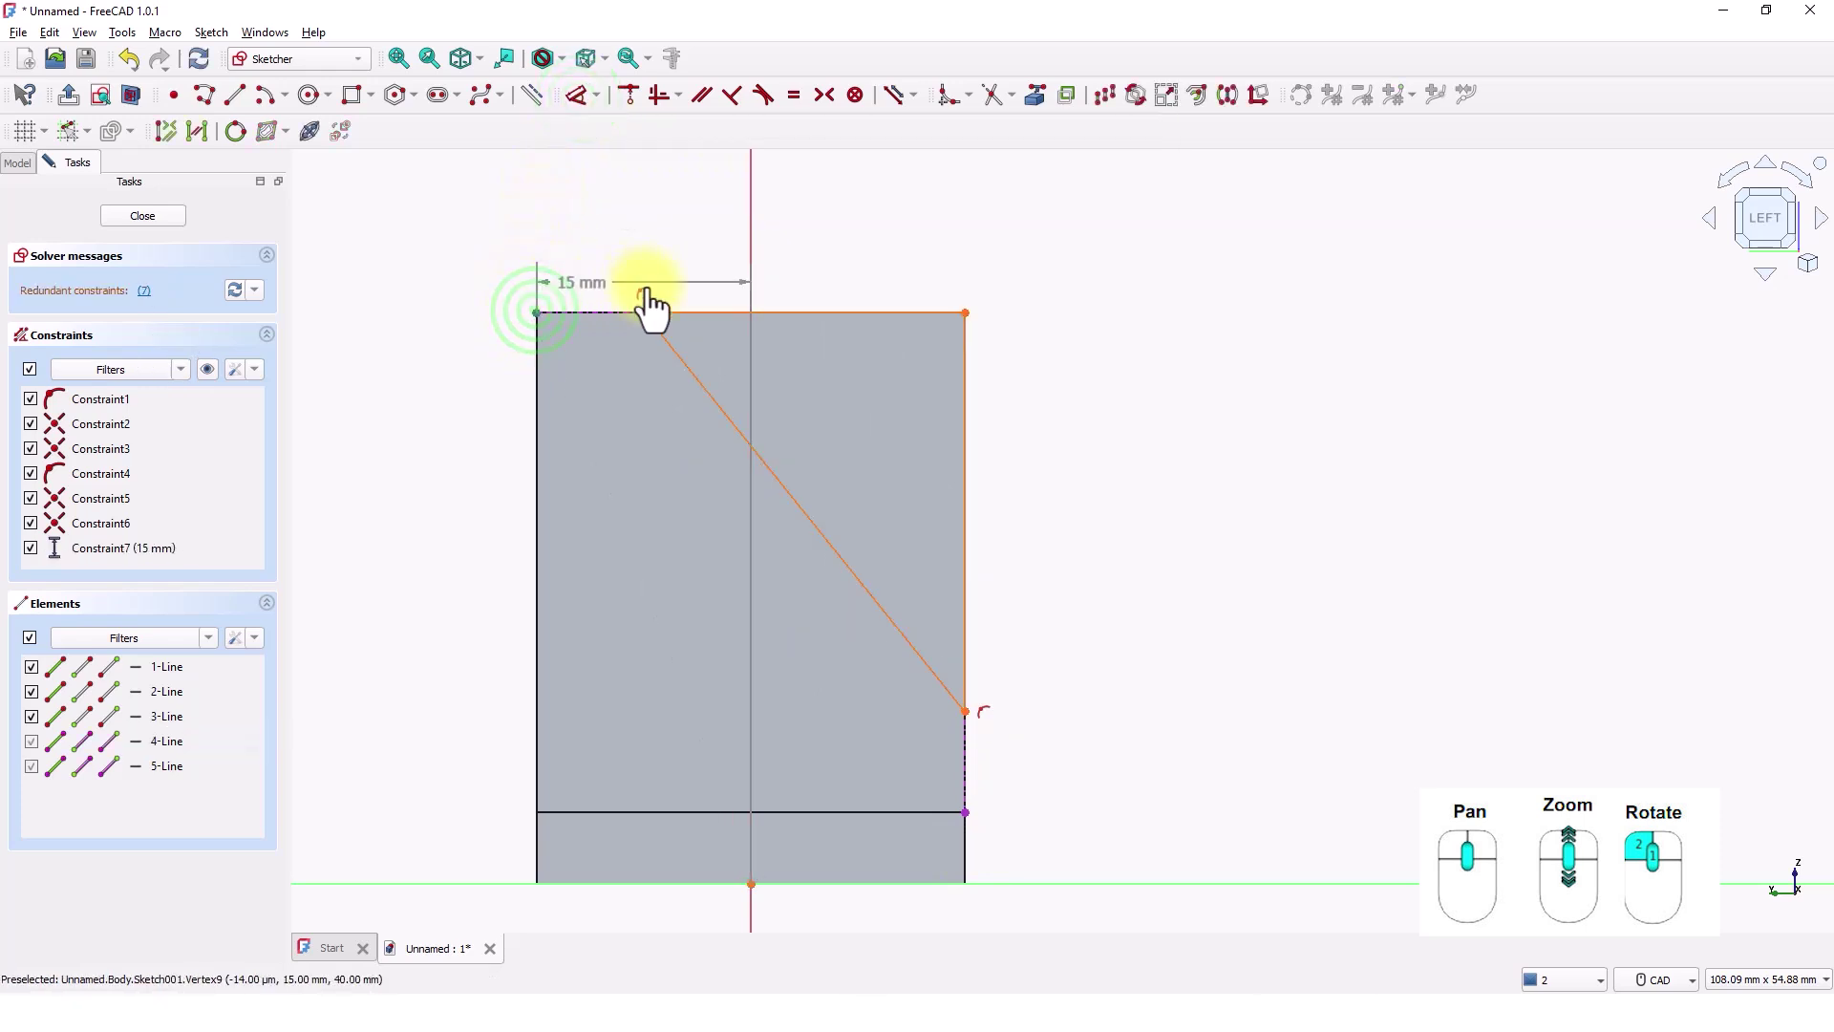
left_click(592, 253)
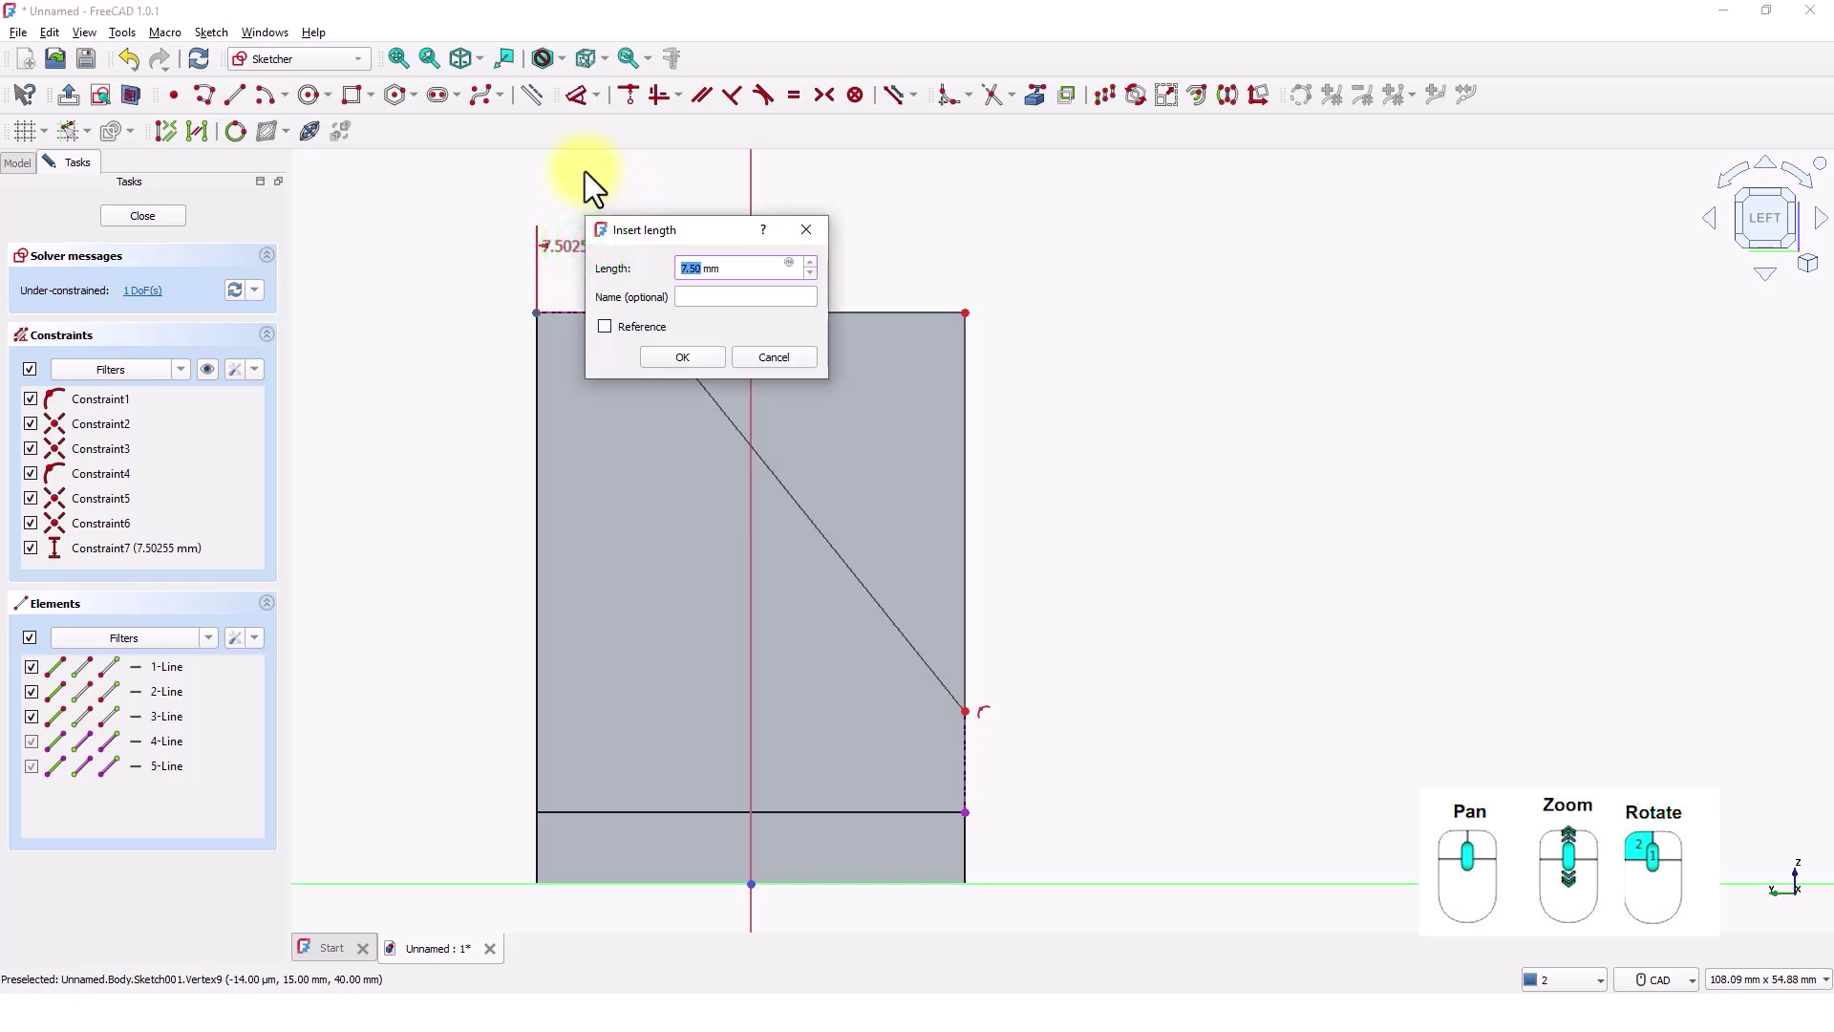
type("12")
key("Return")
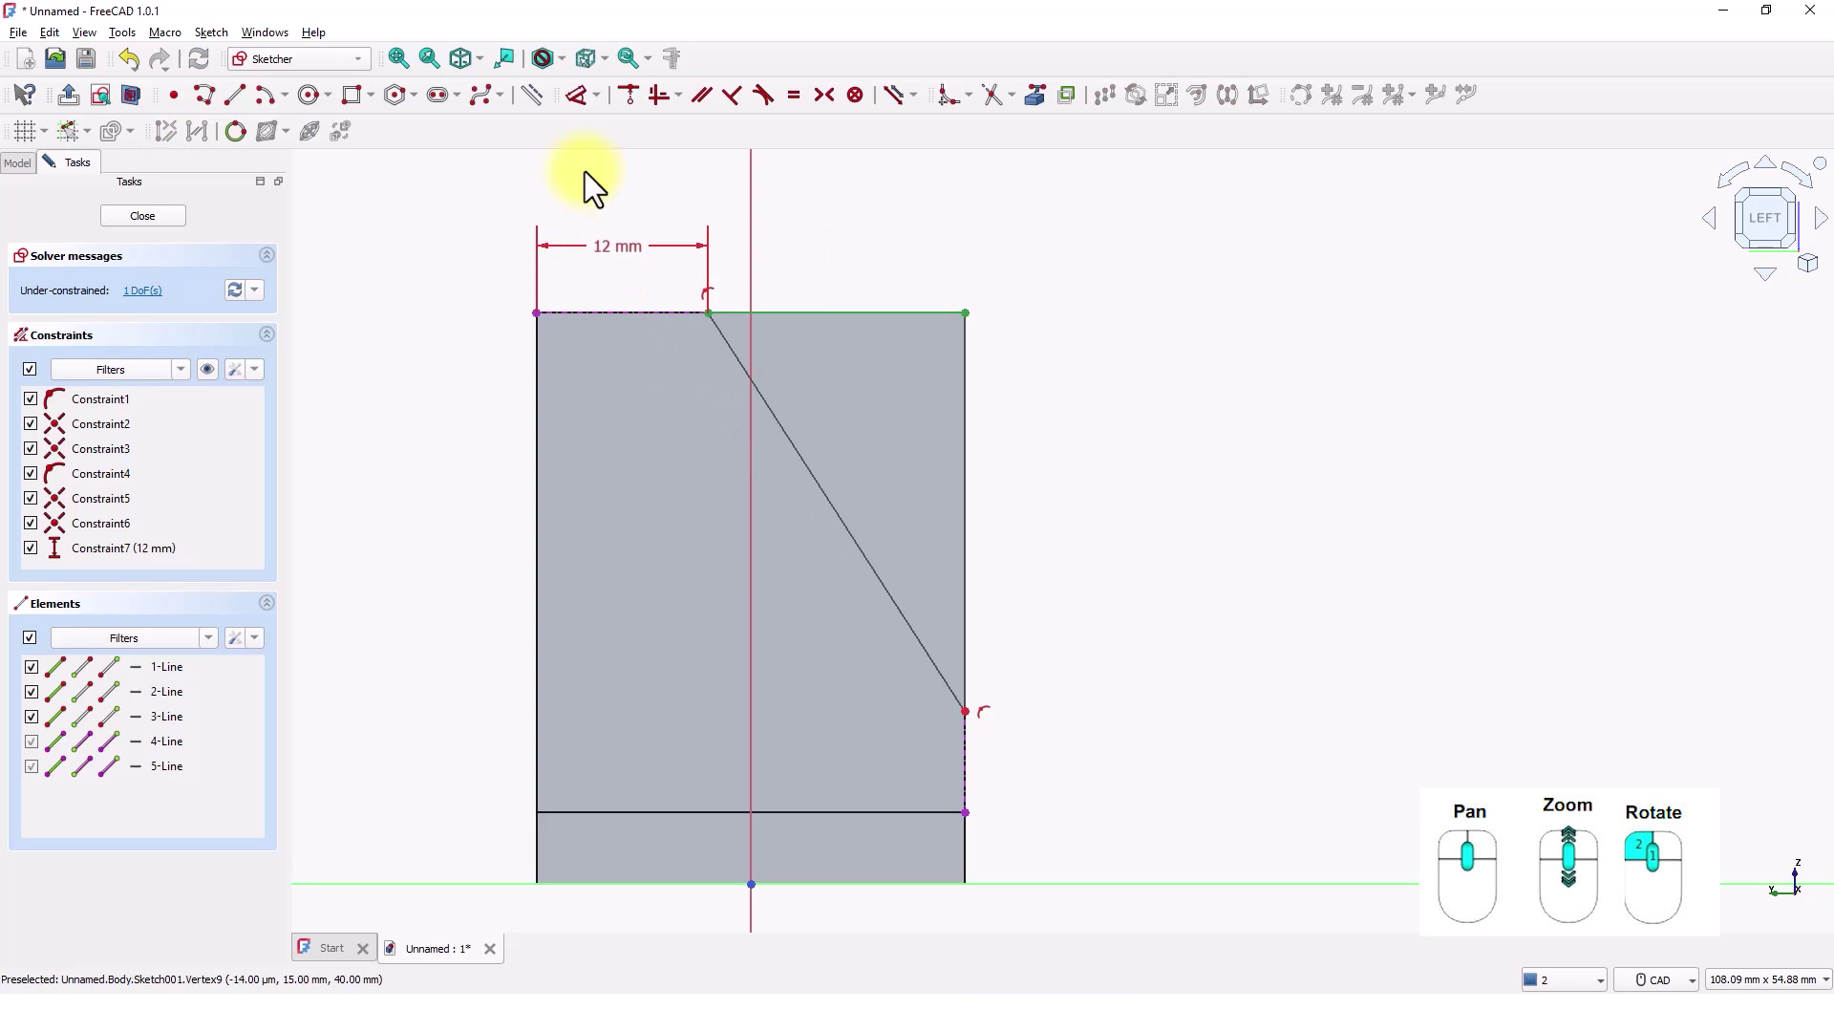
Dimension the height of the triangle's lower corner above the horizontal axis as 10 mm.
left_click(965, 712)
left_click(1070, 841)
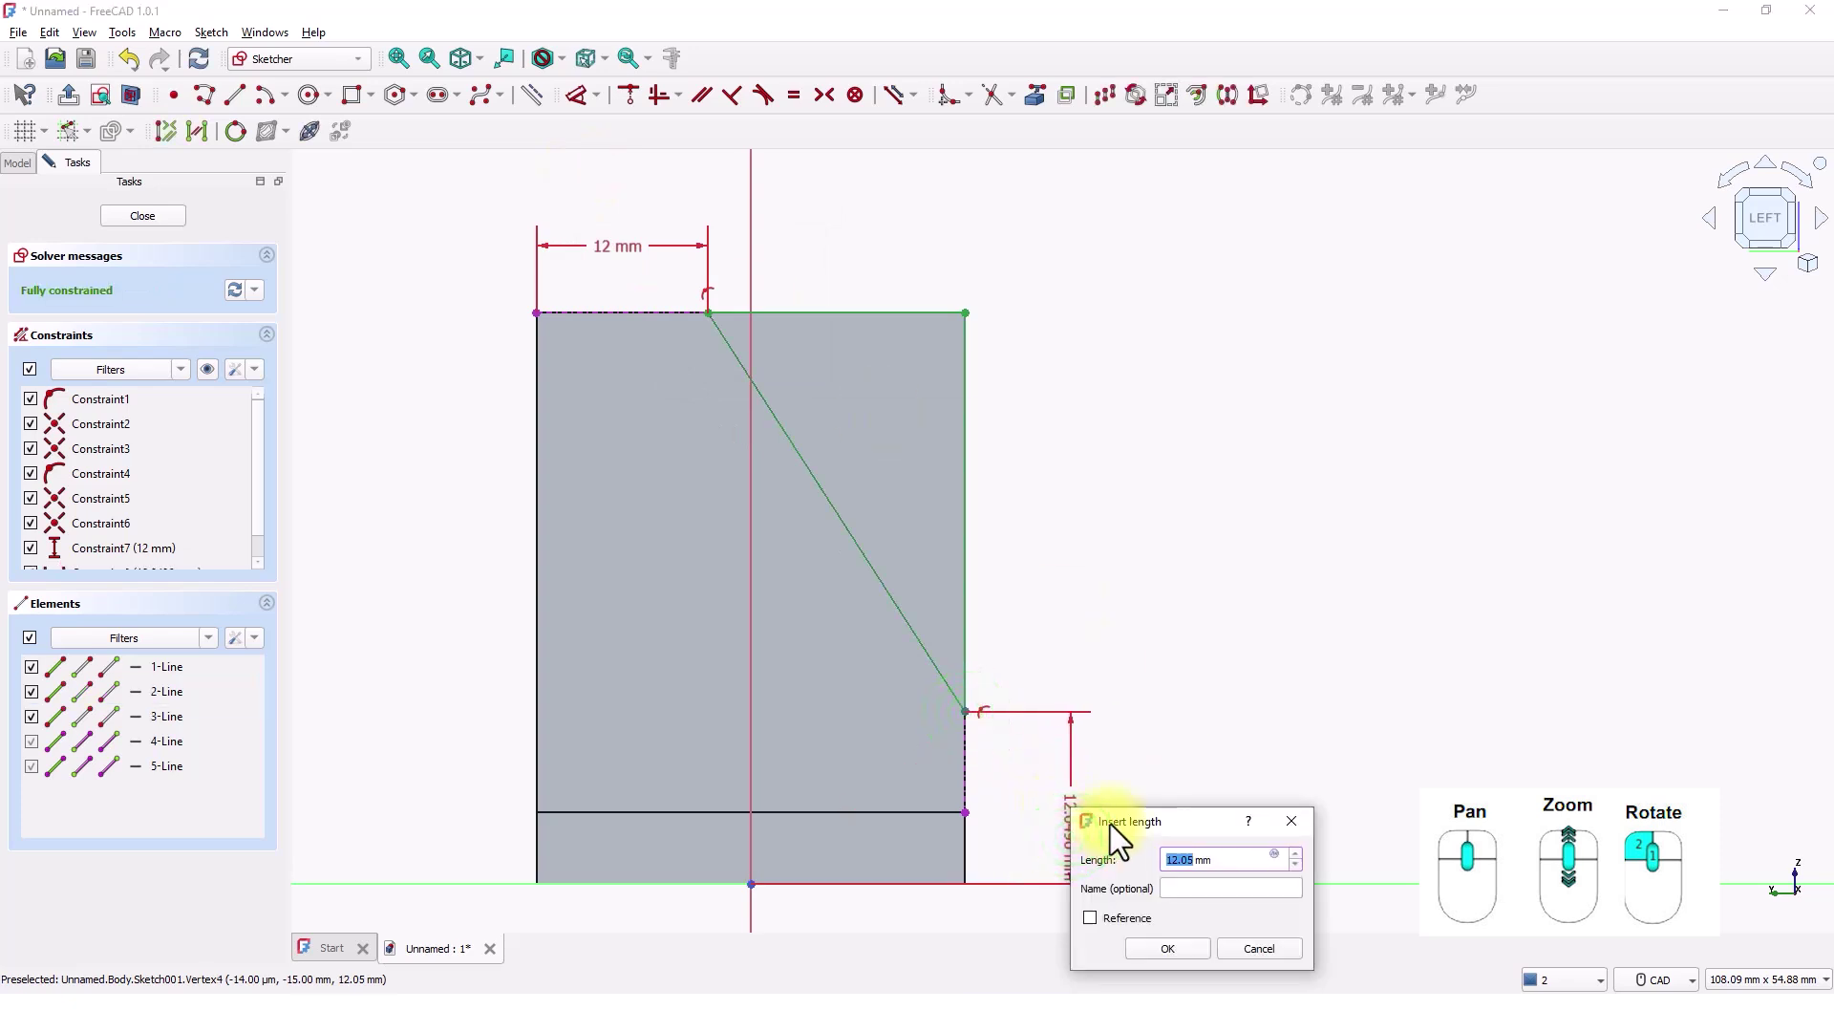
type("10")
key("Return")
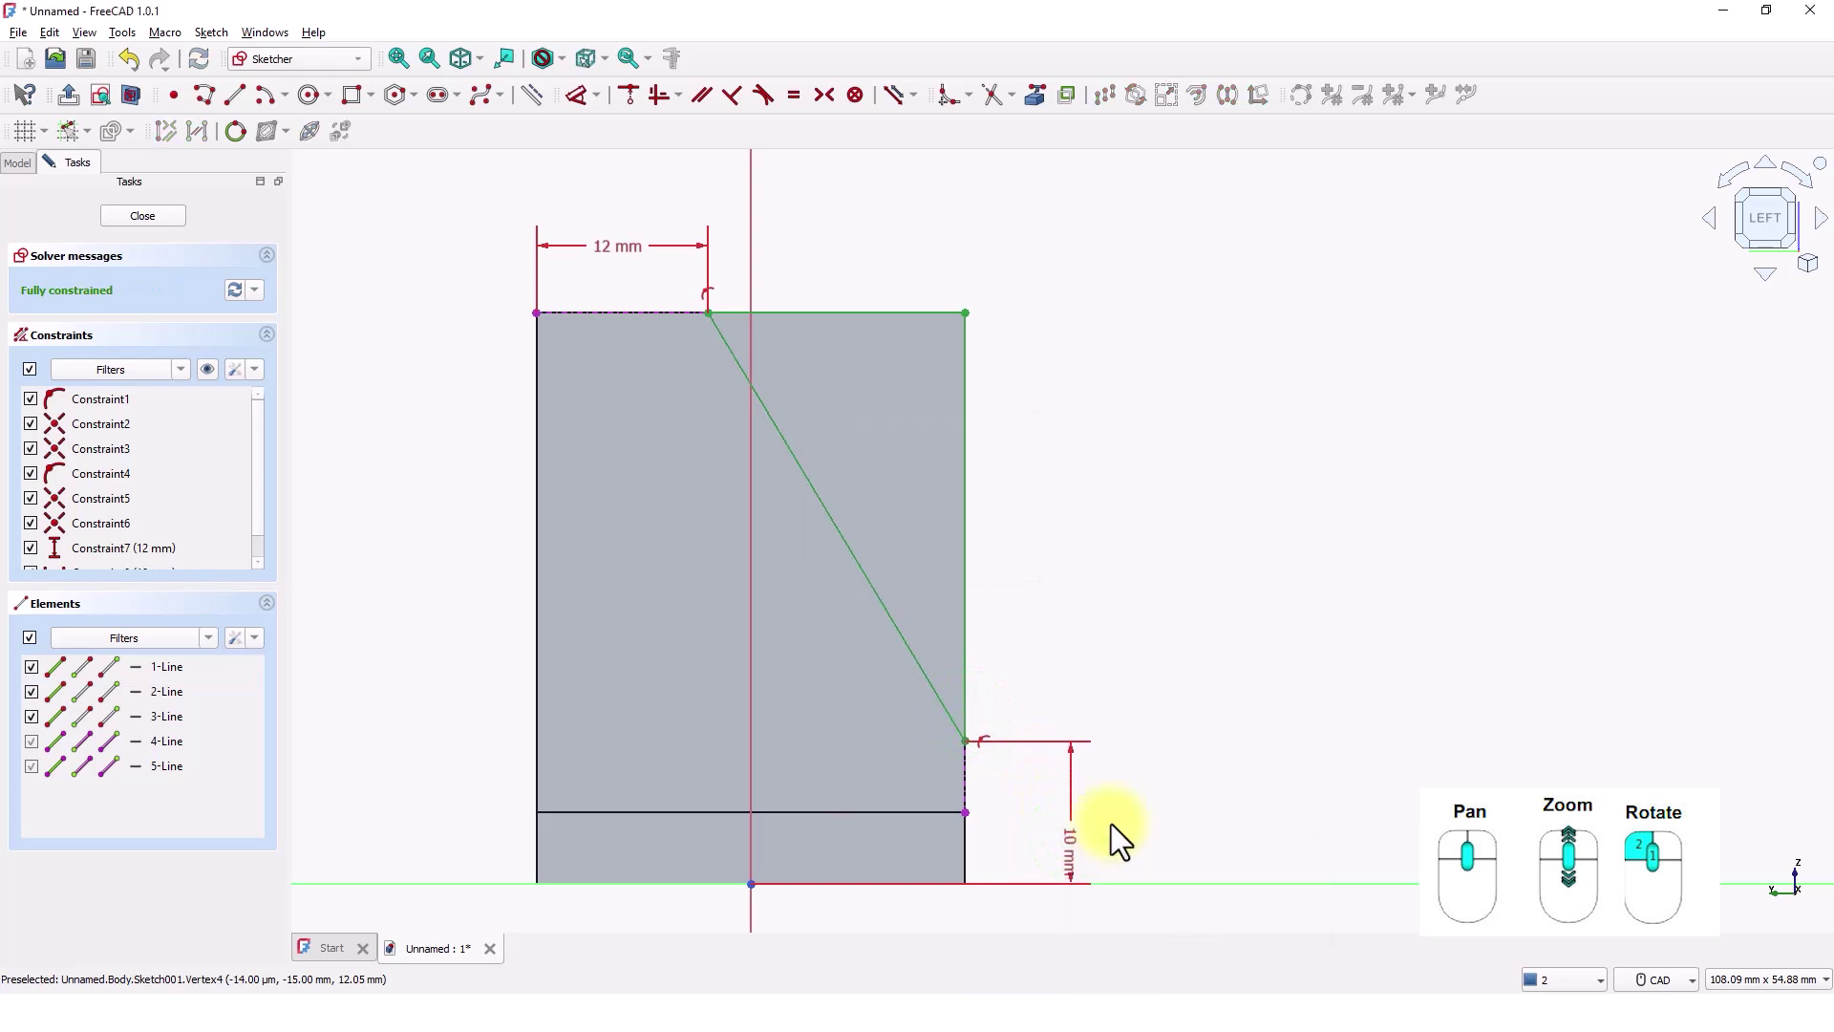
Close the triangle sketch and pocket it through all to cut the slanted arm's side diagonally.
left_click(164, 214)
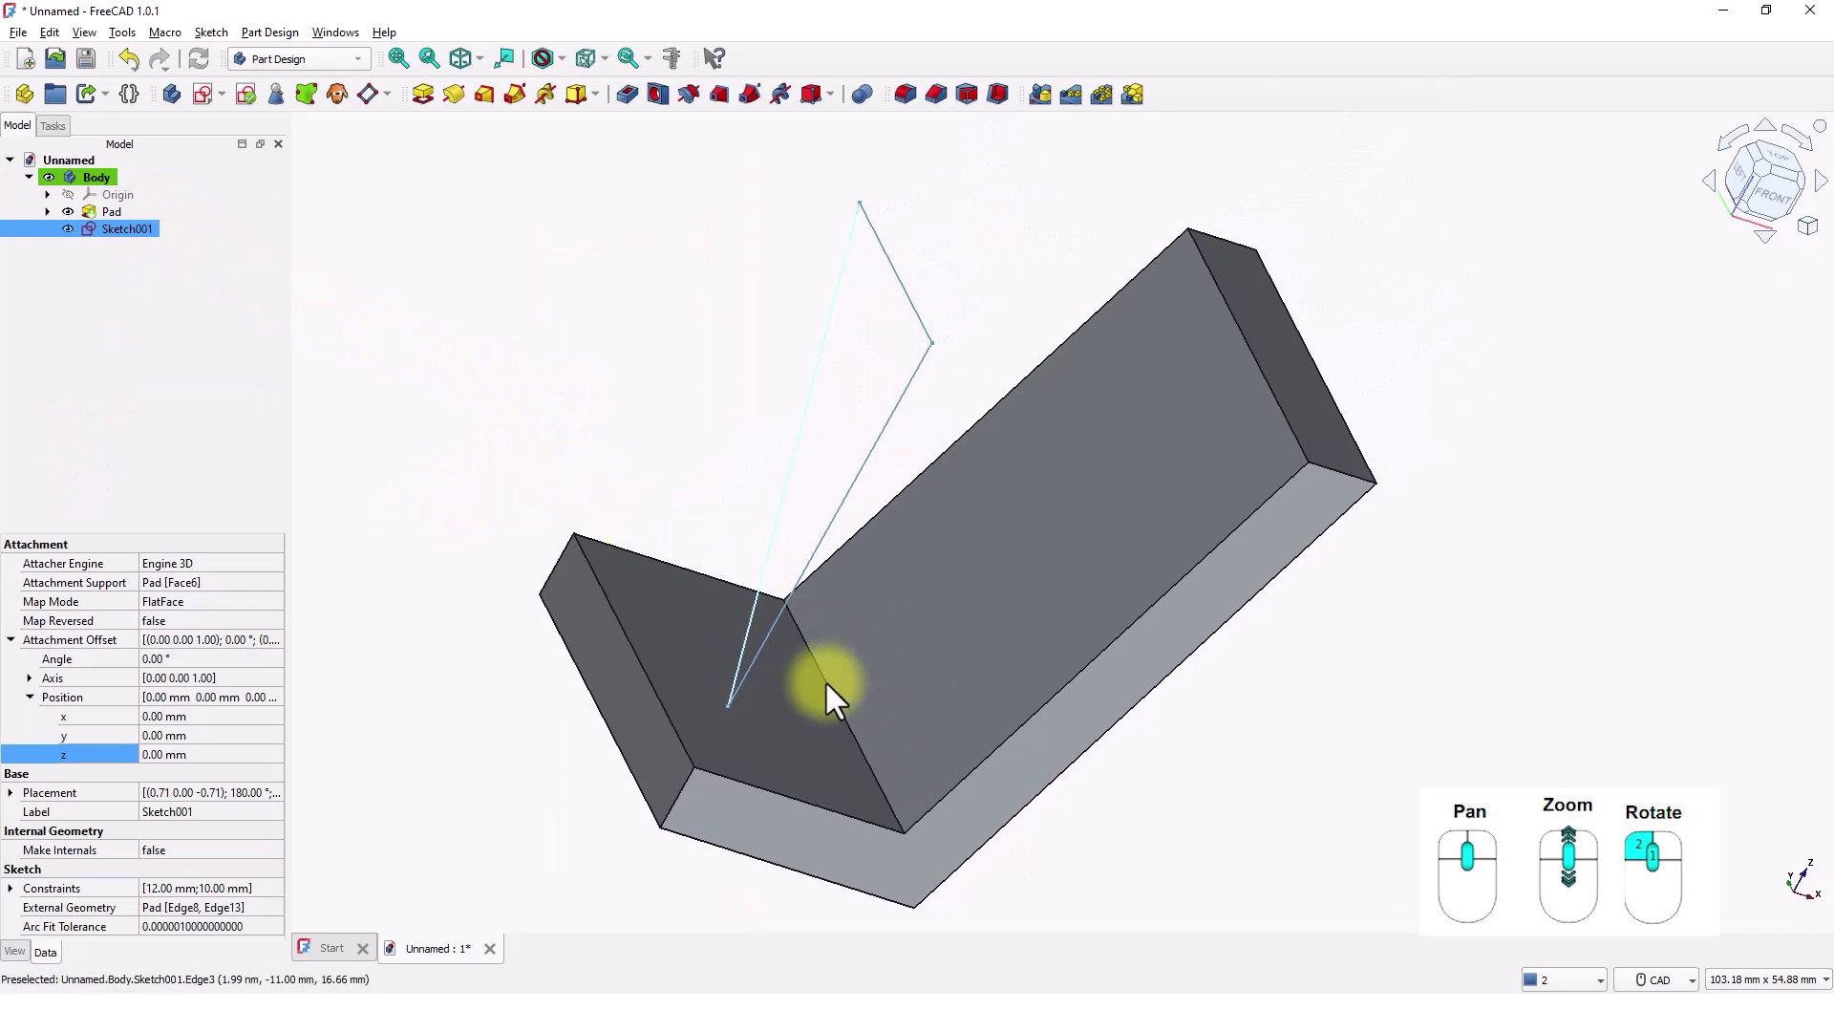
mouse_move(876, 717)
middle_mouse_down()
mouse_move(876, 606)
mouse_move(1117, 598)
mouse_move(880, 676)
mouse_move(553, 569)
mouse_move(503, 586)
mouse_move(455, 647)
mouse_move(622, 696)
middle_mouse_up()
left_click(563, 669)
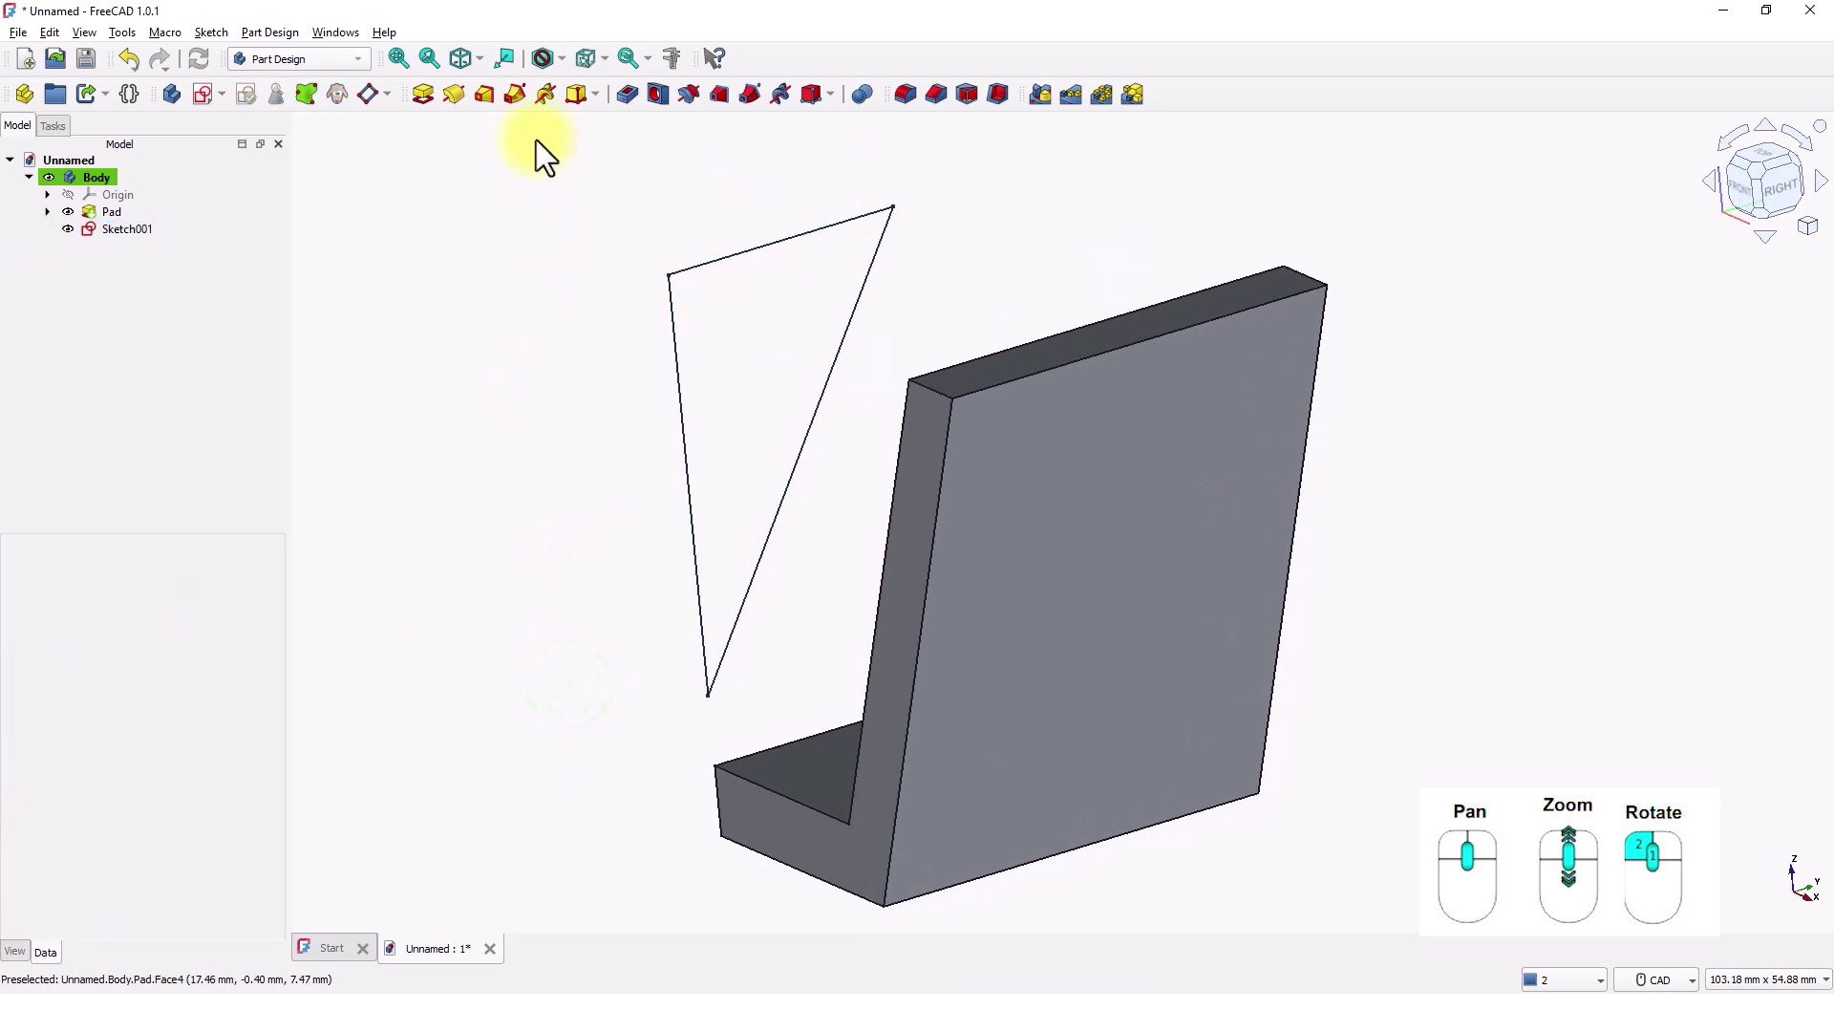
left_click(629, 98)
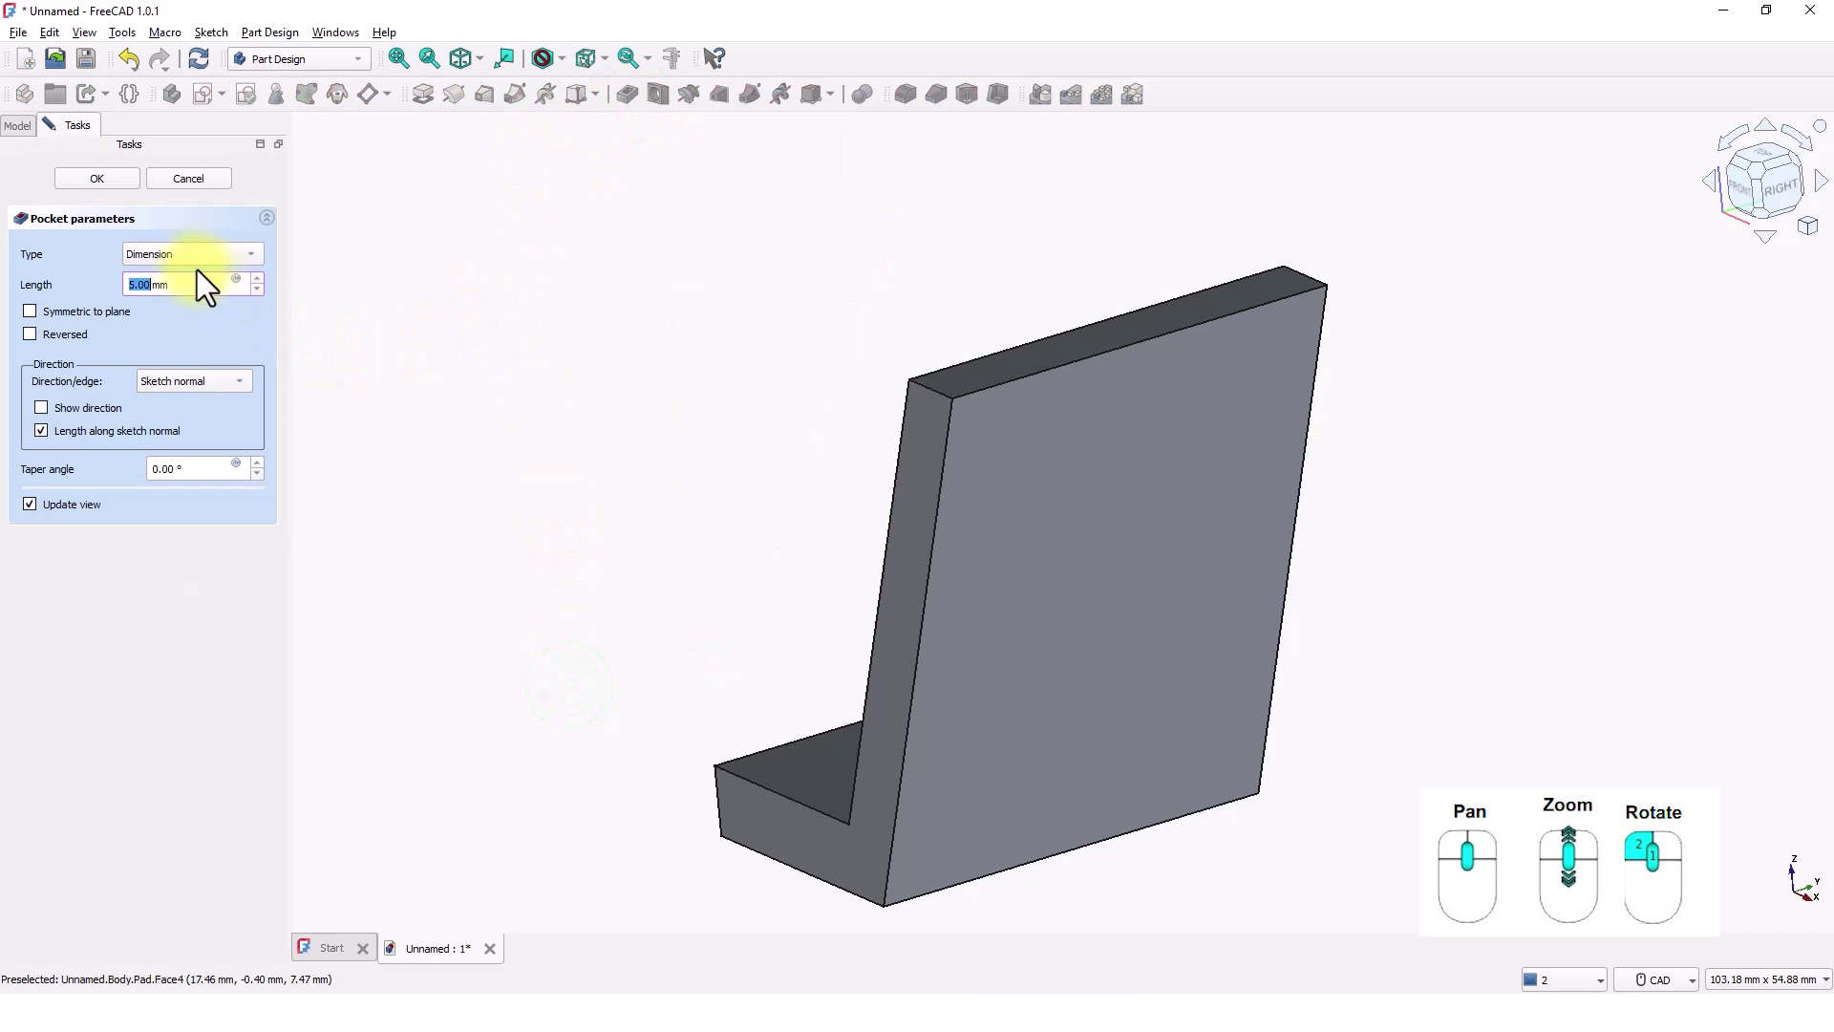
left_click(172, 253)
left_click(182, 275)
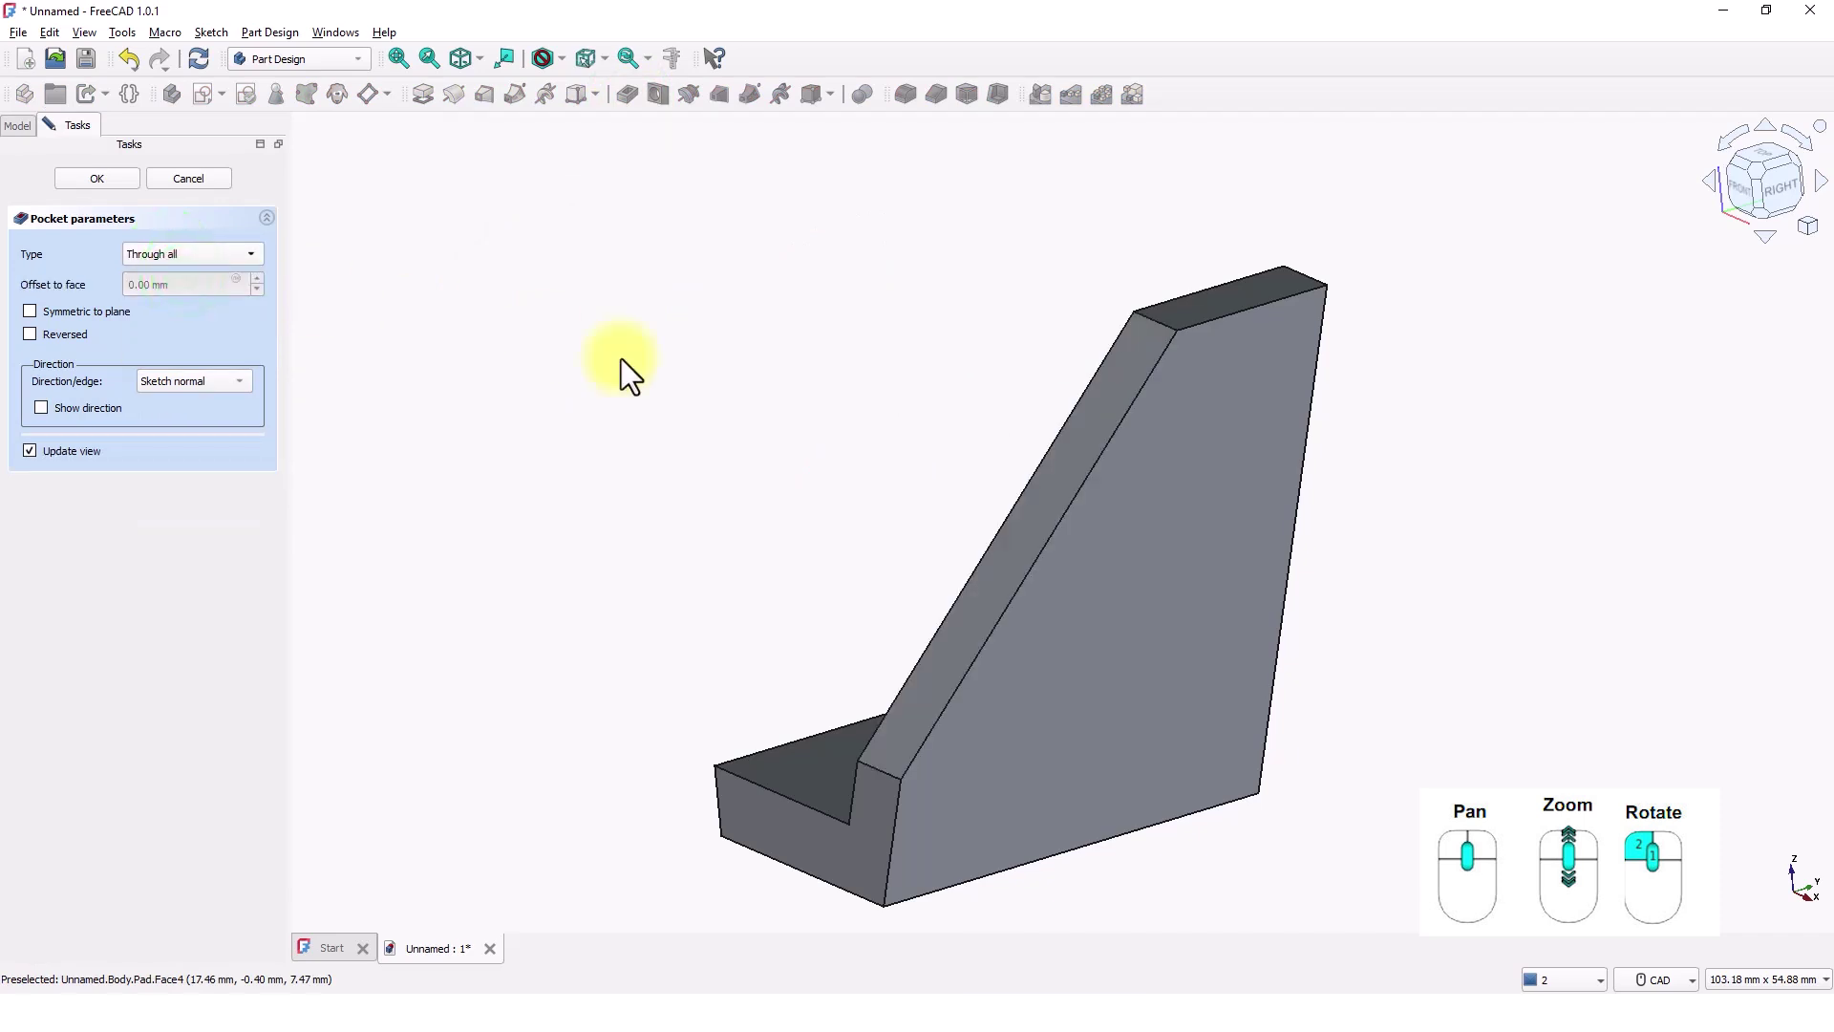
middle_click_drag(810, 424, 760, 430)
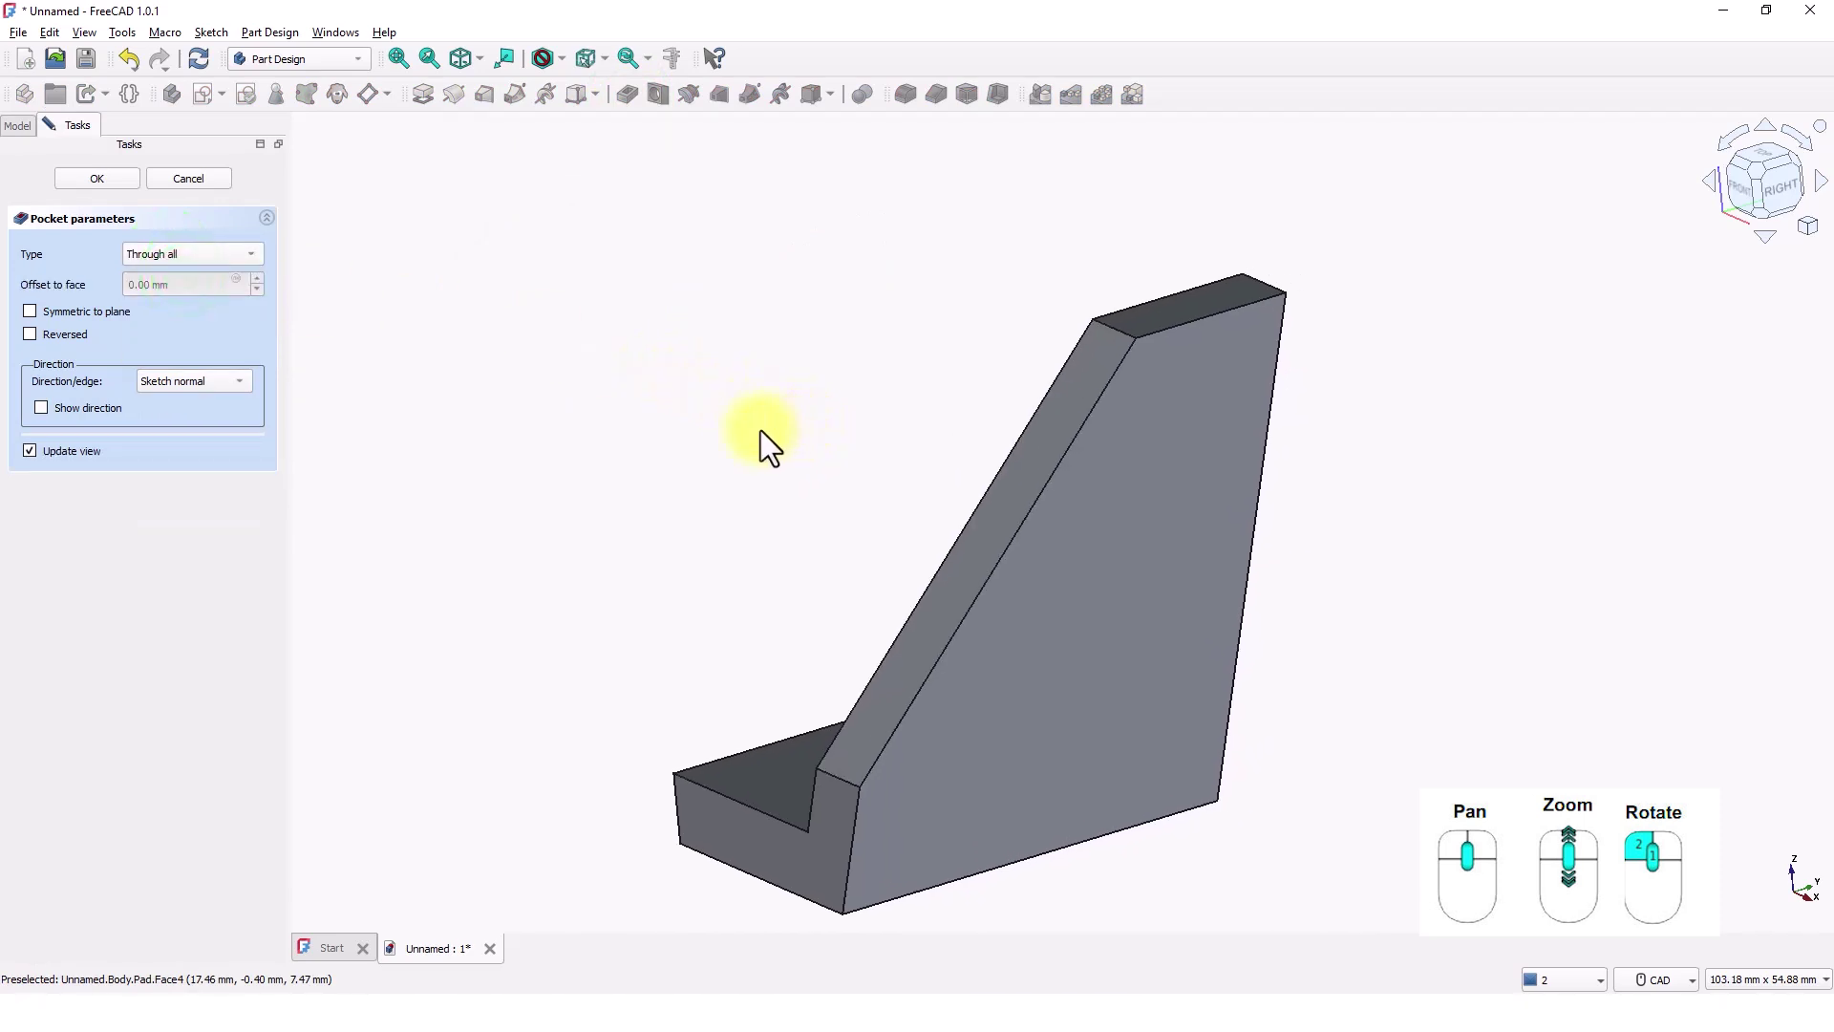
left_click(106, 181)
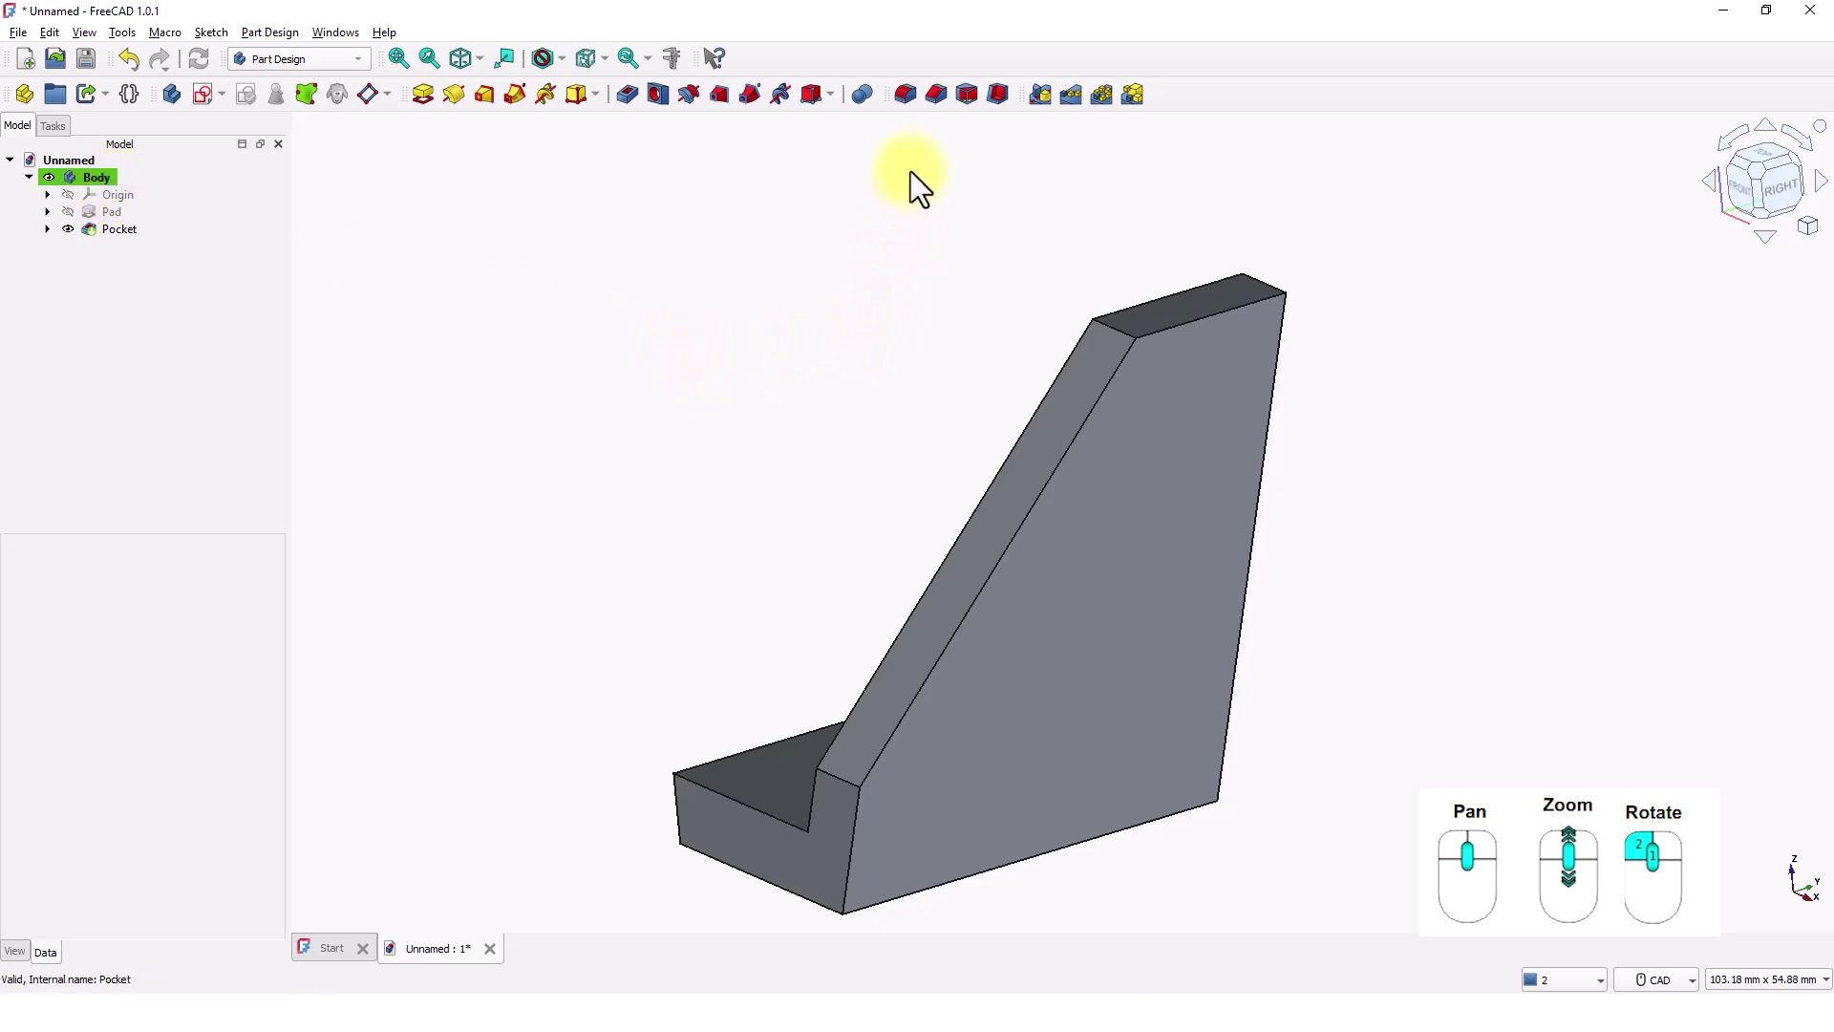
Fillet the two top edges of the slanted arm and the lower edge of its diagonal cut with a 7 mm radius.
left_click(907, 101)
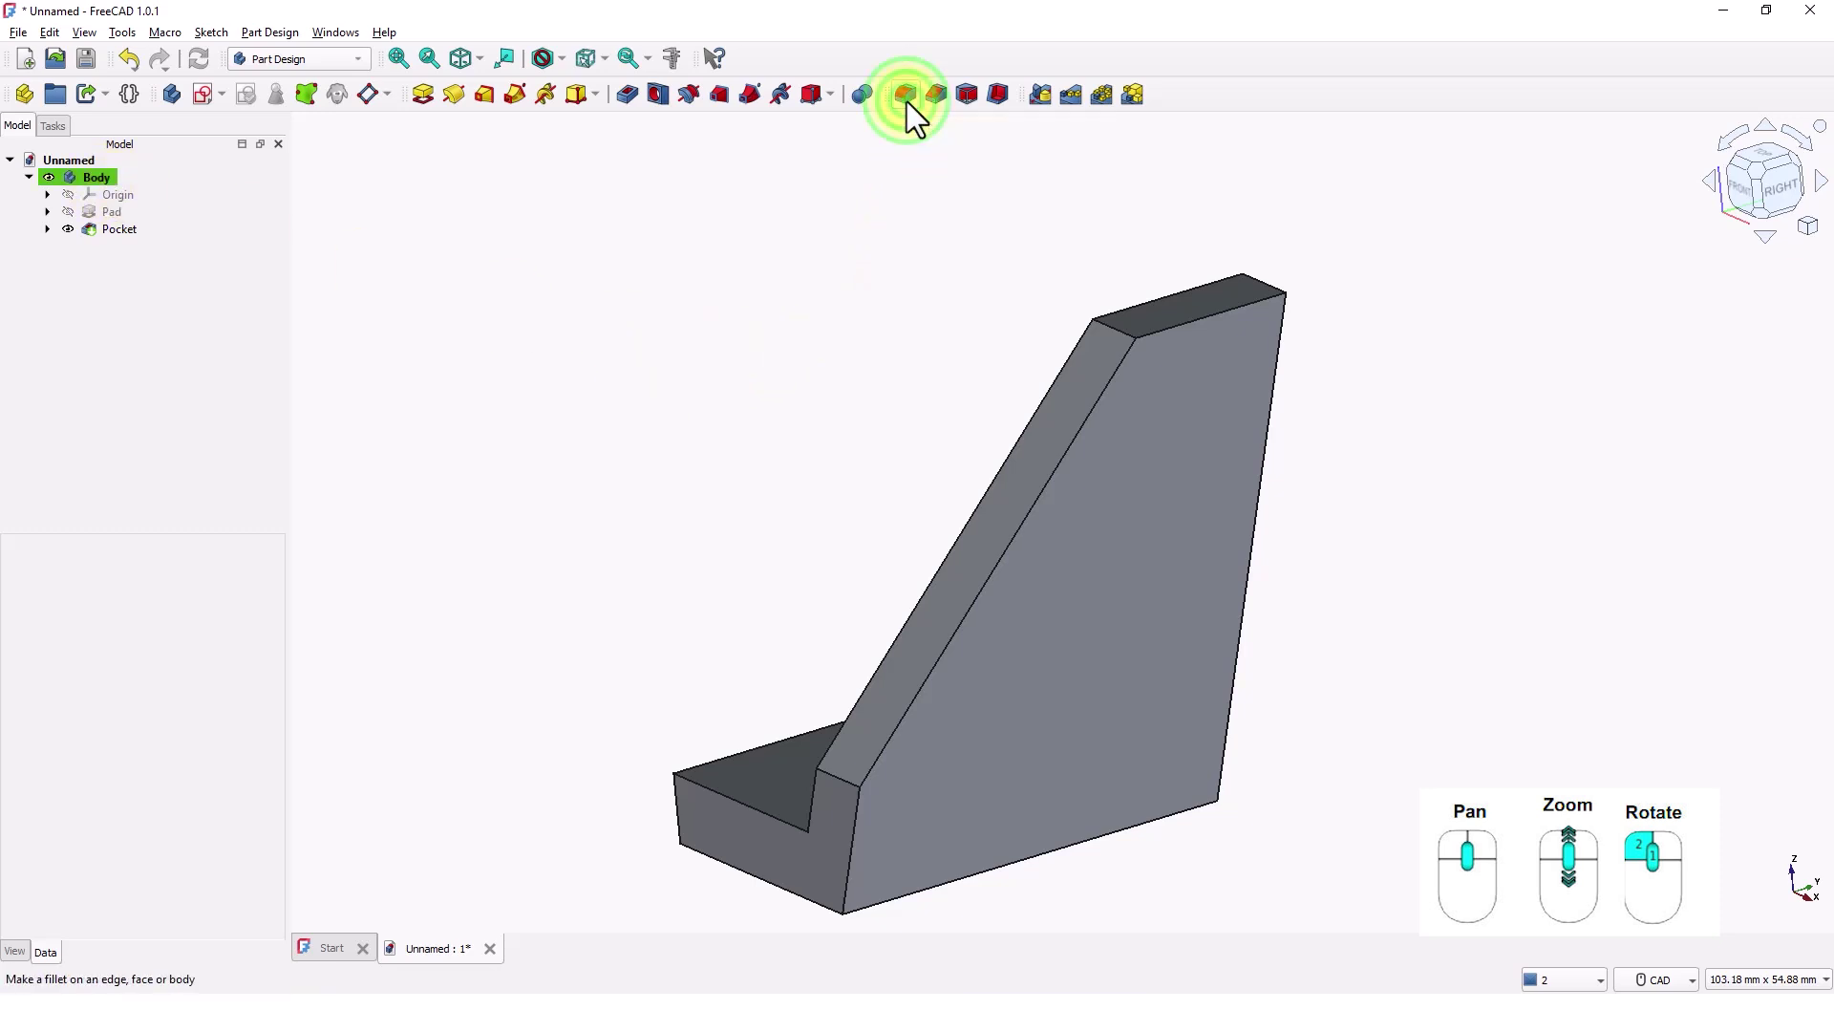
left_click(1269, 283)
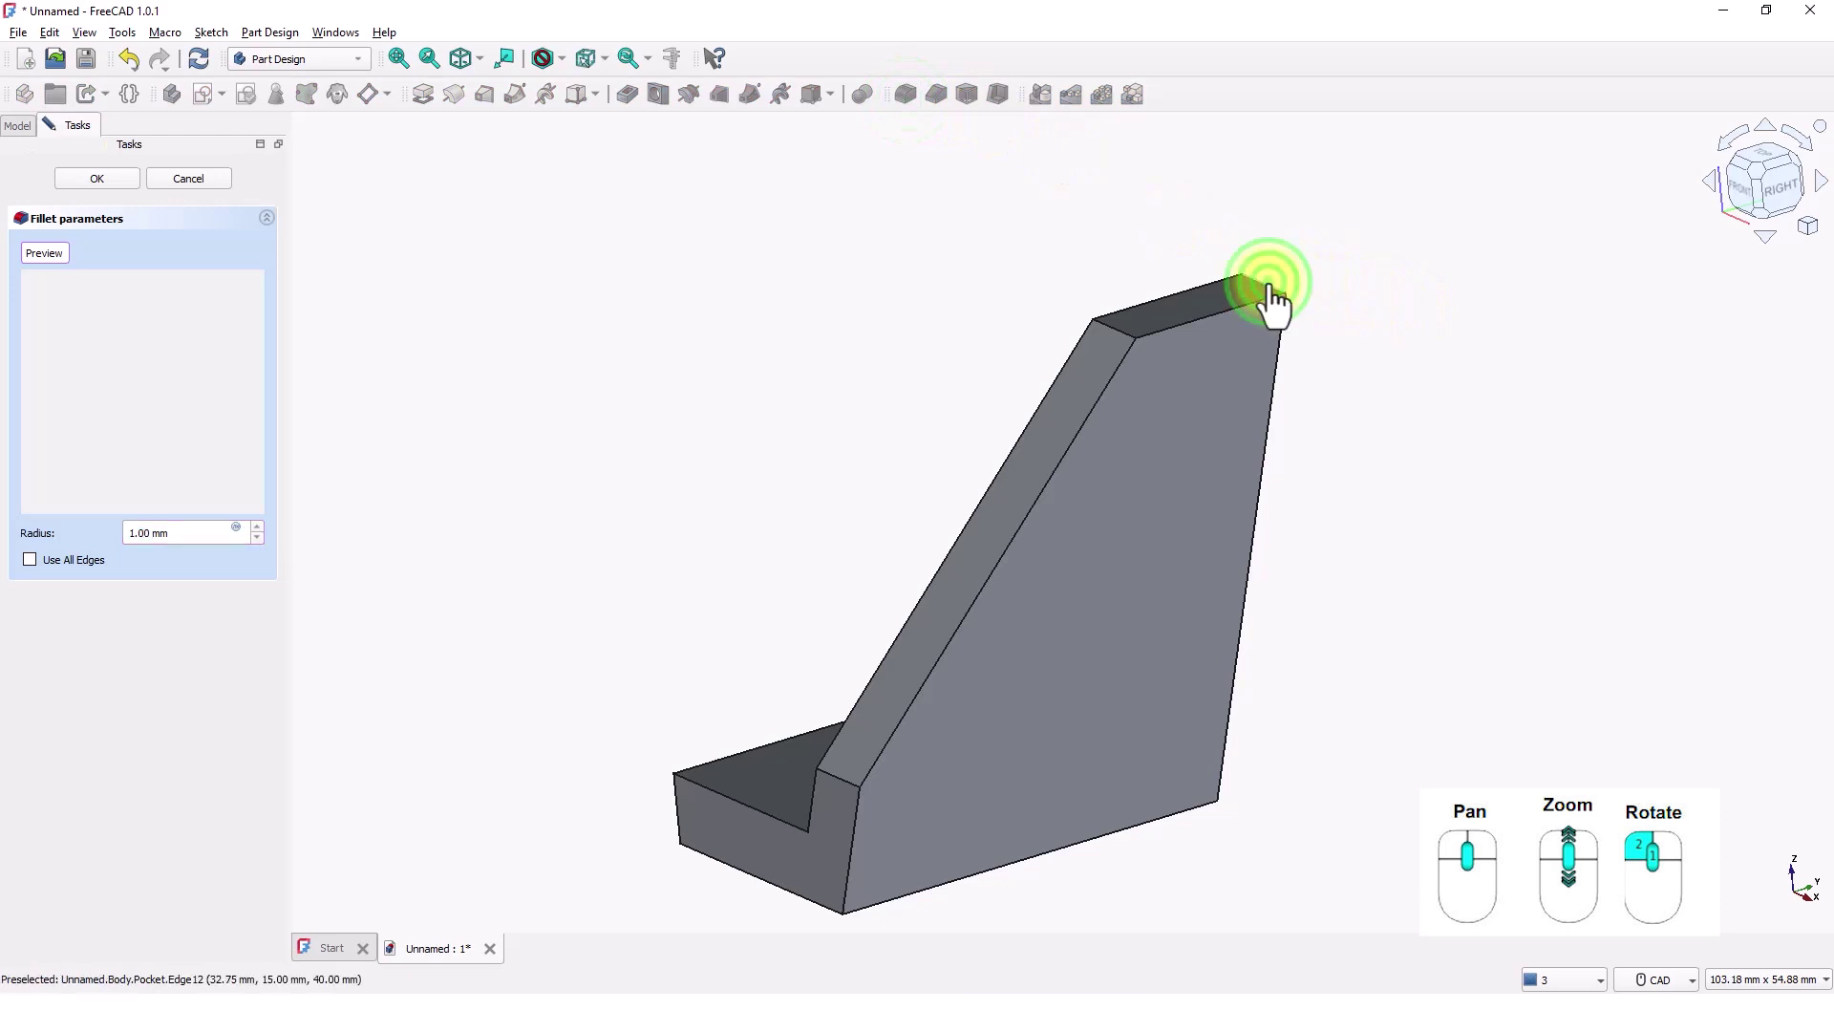
left_click(1127, 334)
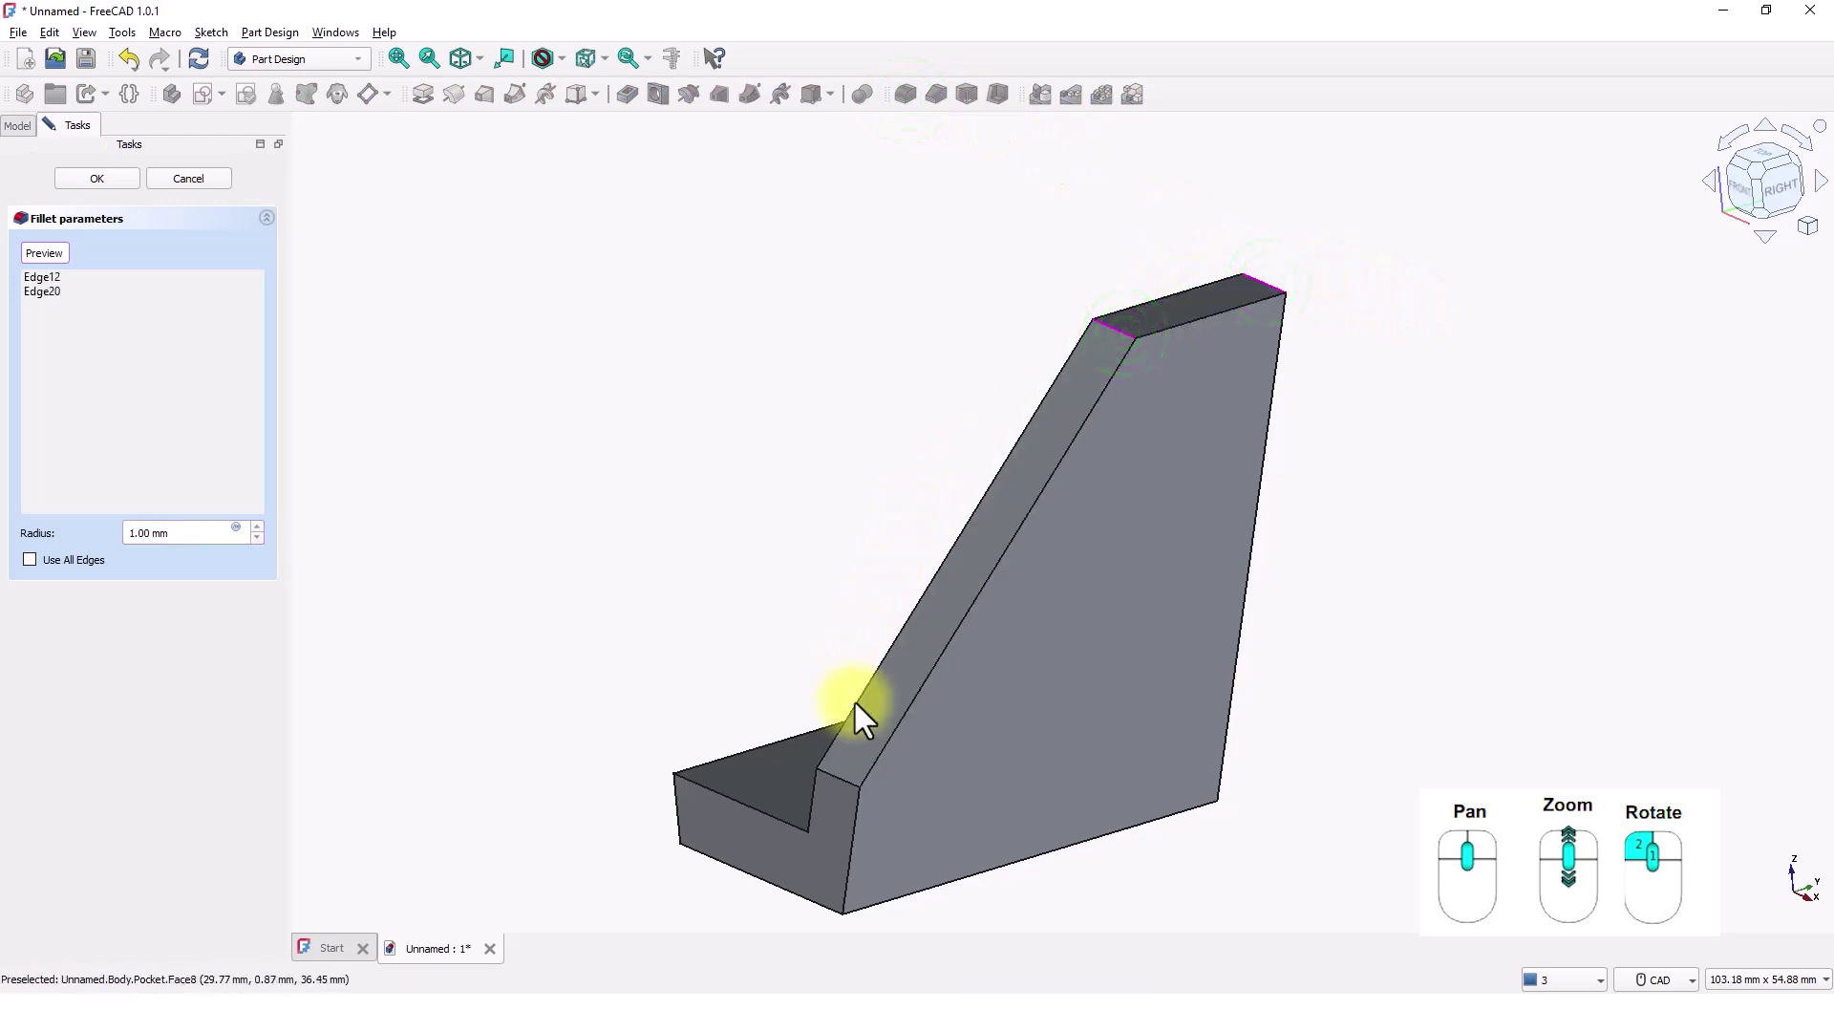
left_click(846, 781)
left_click_drag(191, 532, 133, 532)
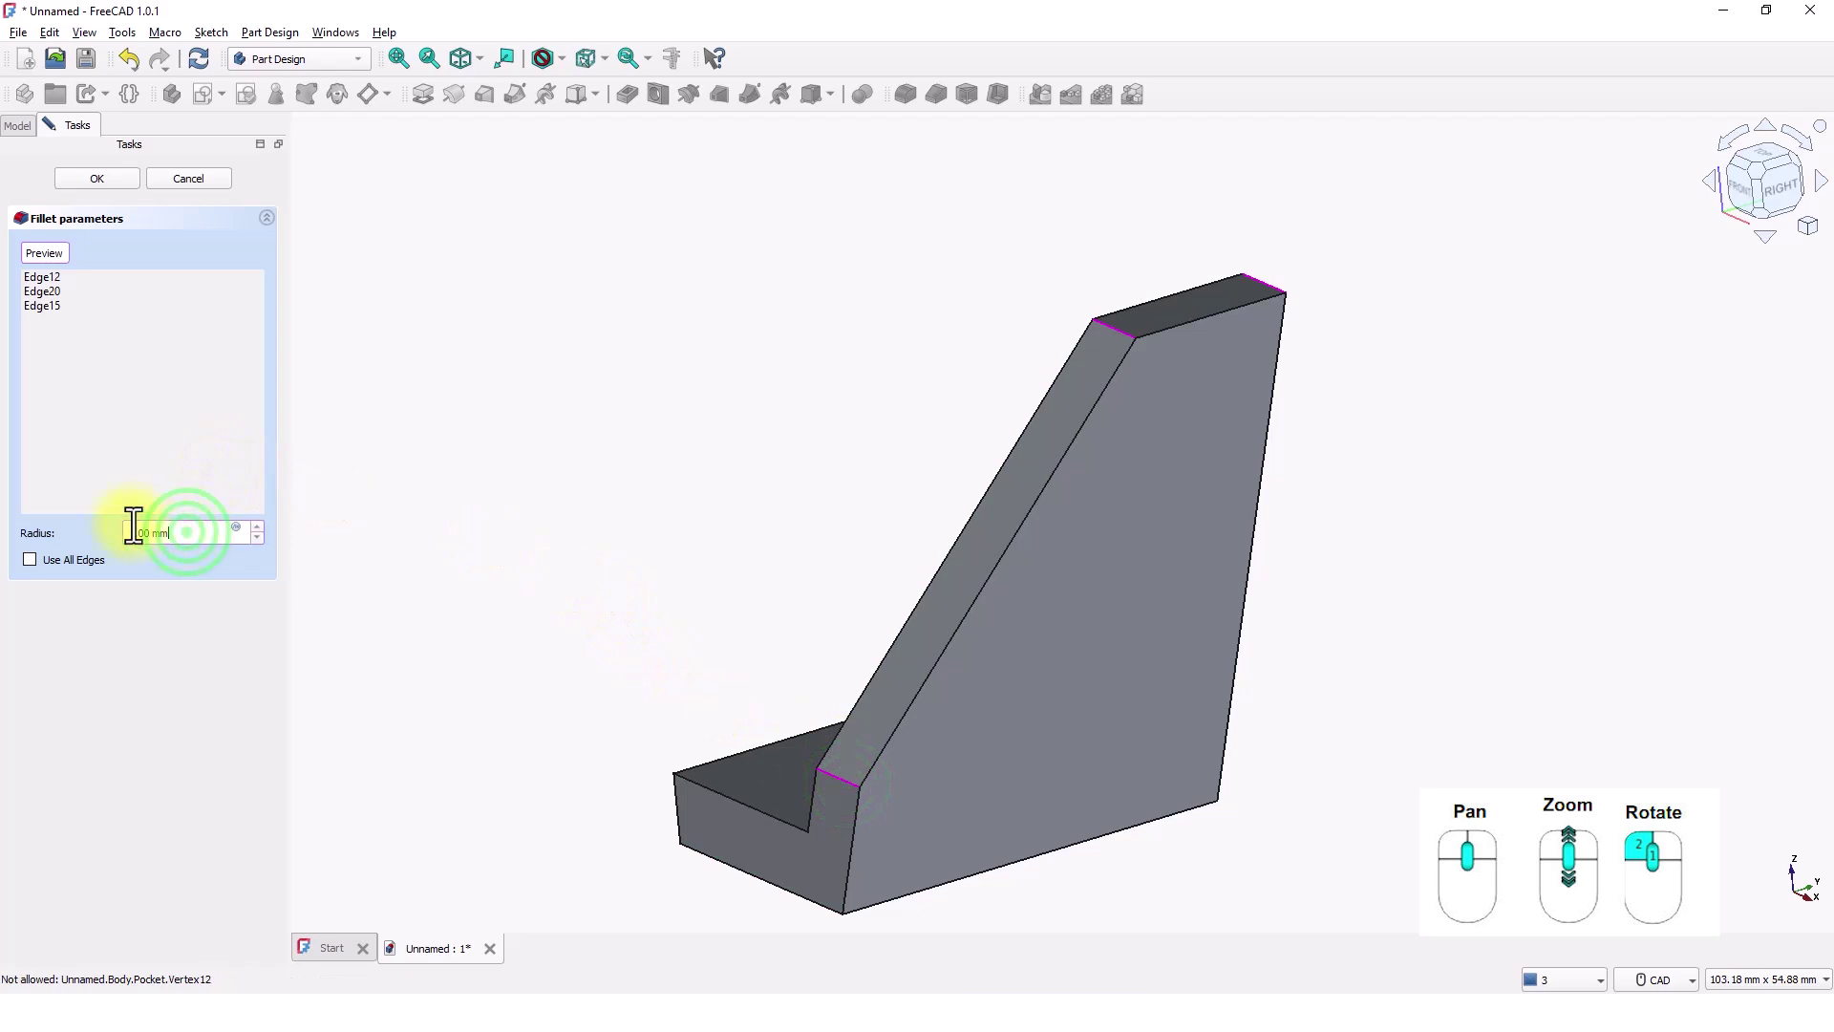
type("10")
key("Return")
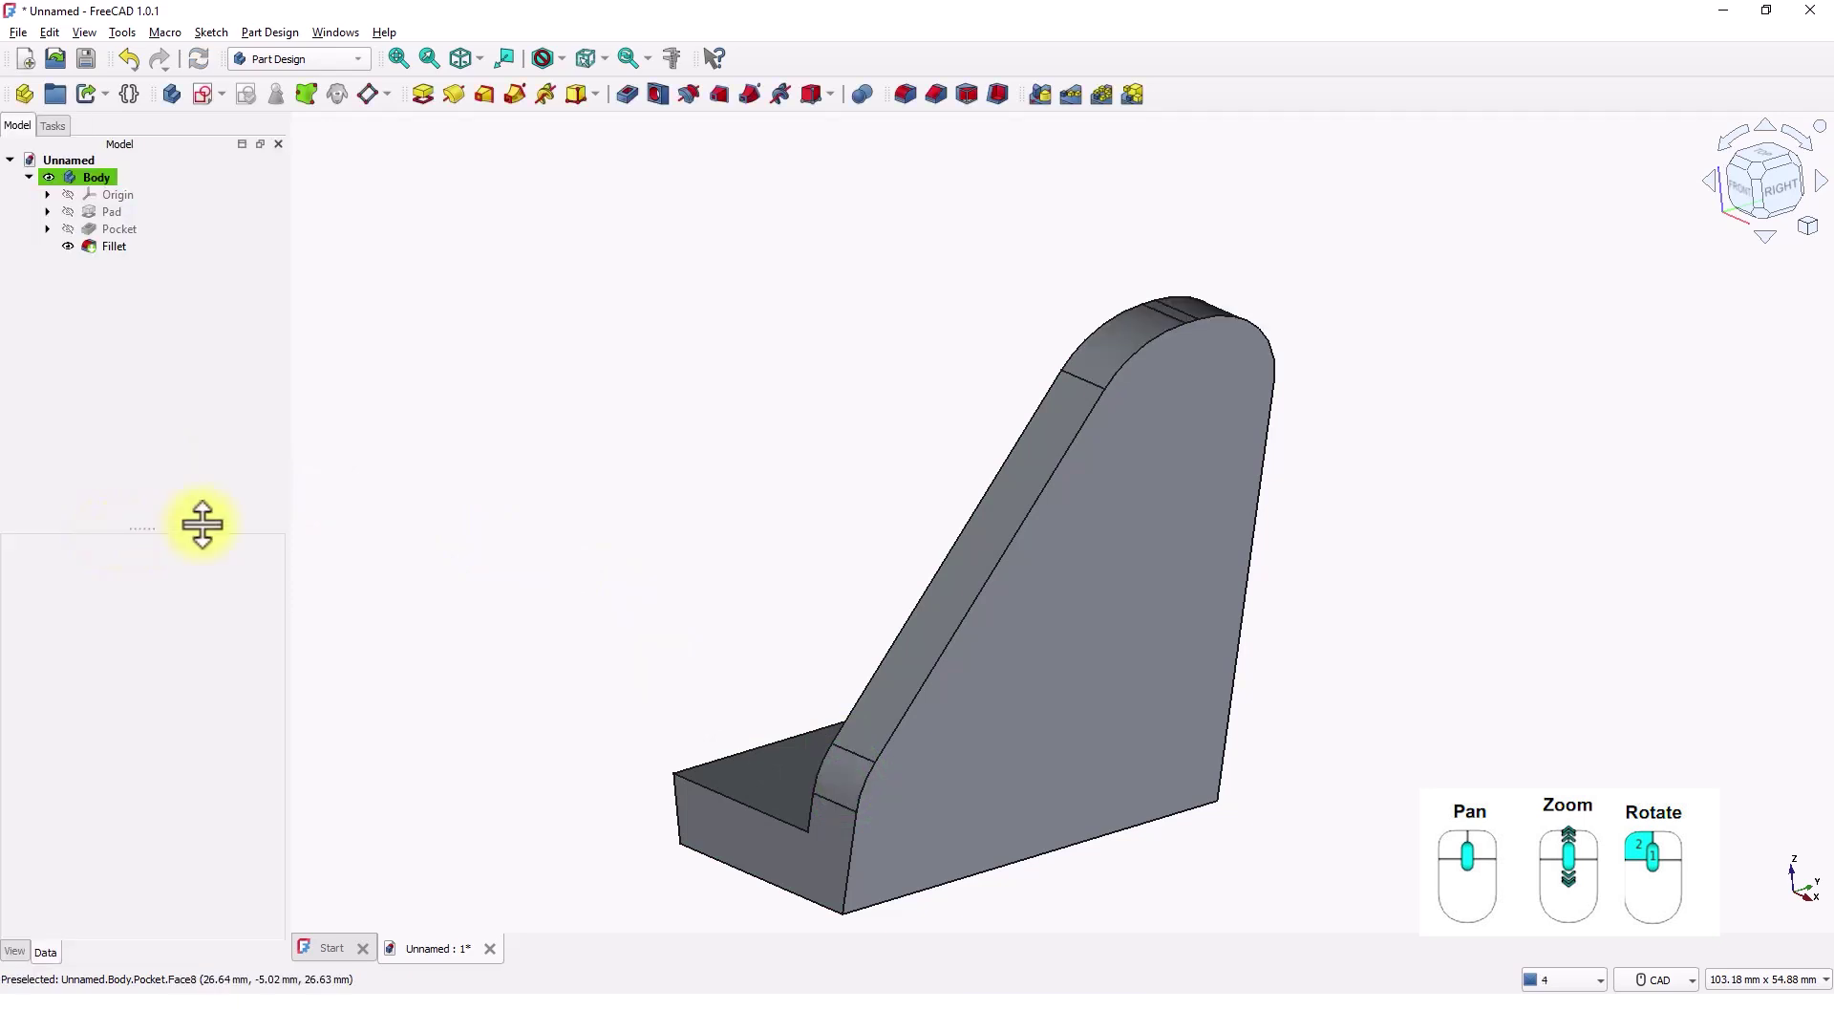
Start a new sketch on the flat end face of the base, opposite the slanted arm.
middle_click_drag(678, 562, 1270, 631)
mouse_move(1167, 594)
middle_mouse_down()
mouse_move(1286, 613)
mouse_move(1190, 593)
middle_mouse_up()
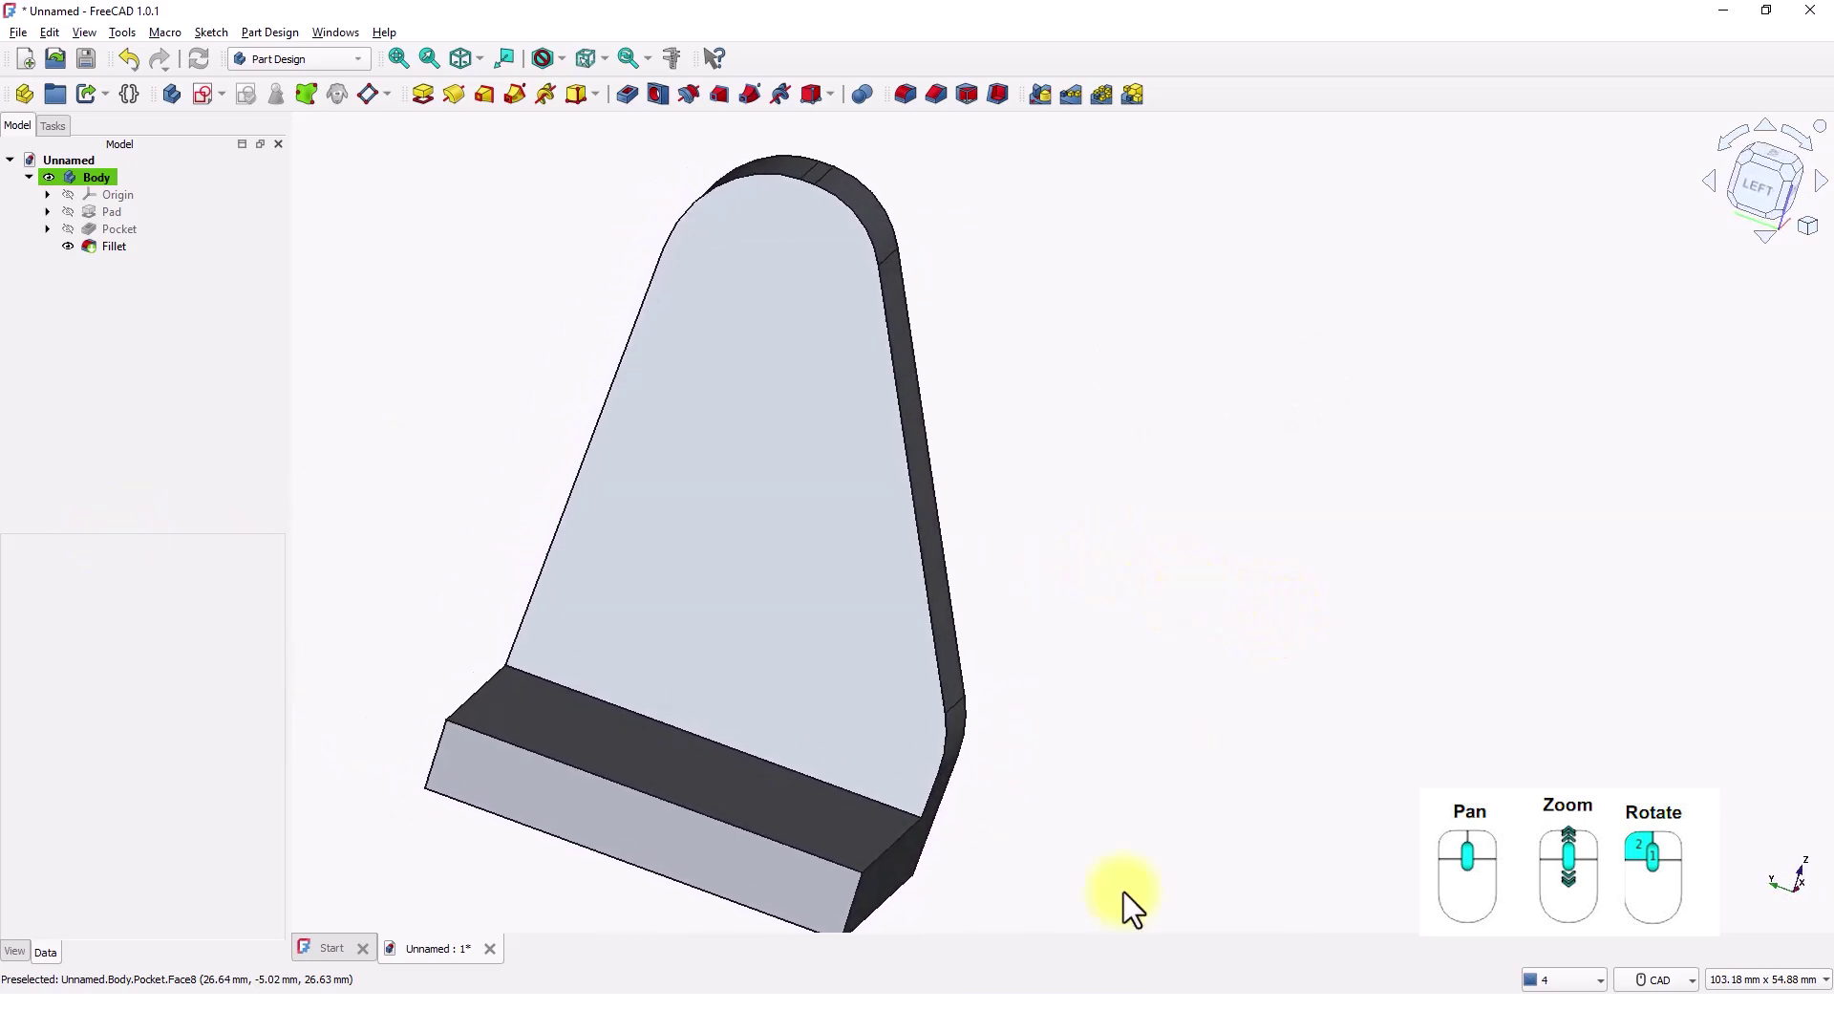
left_click(628, 824)
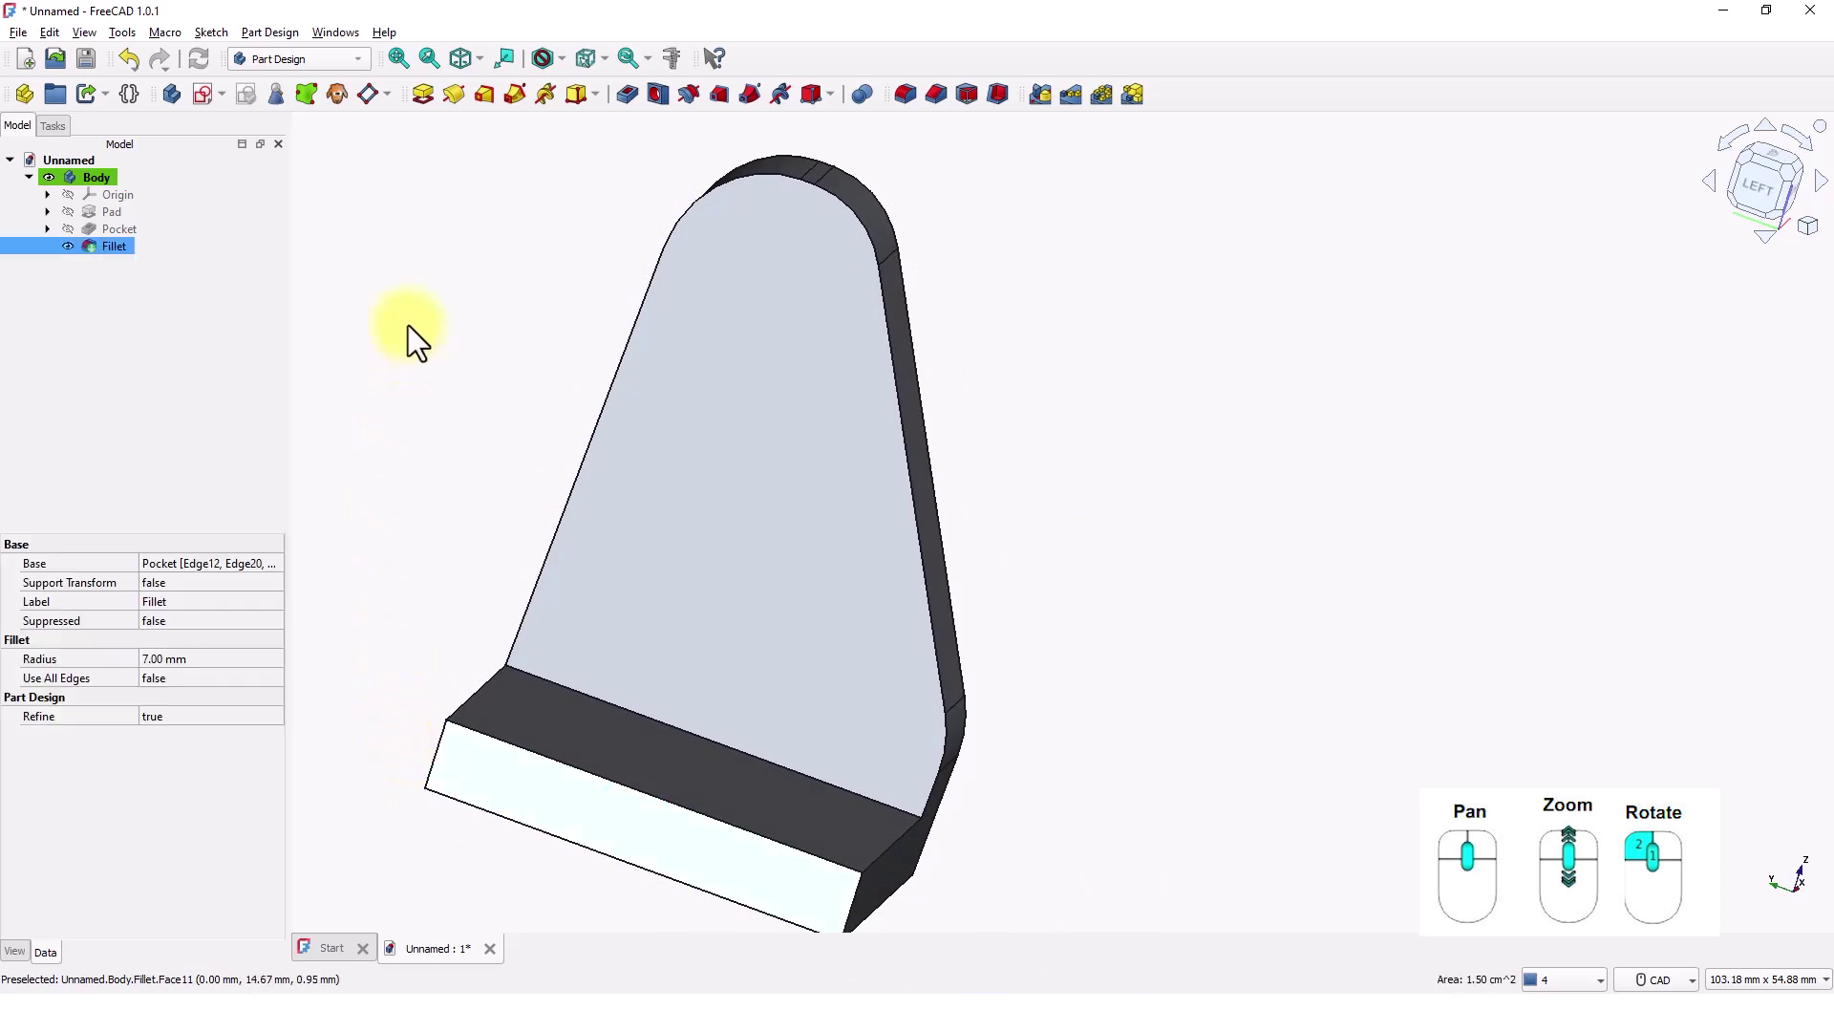
left_click(200, 96)
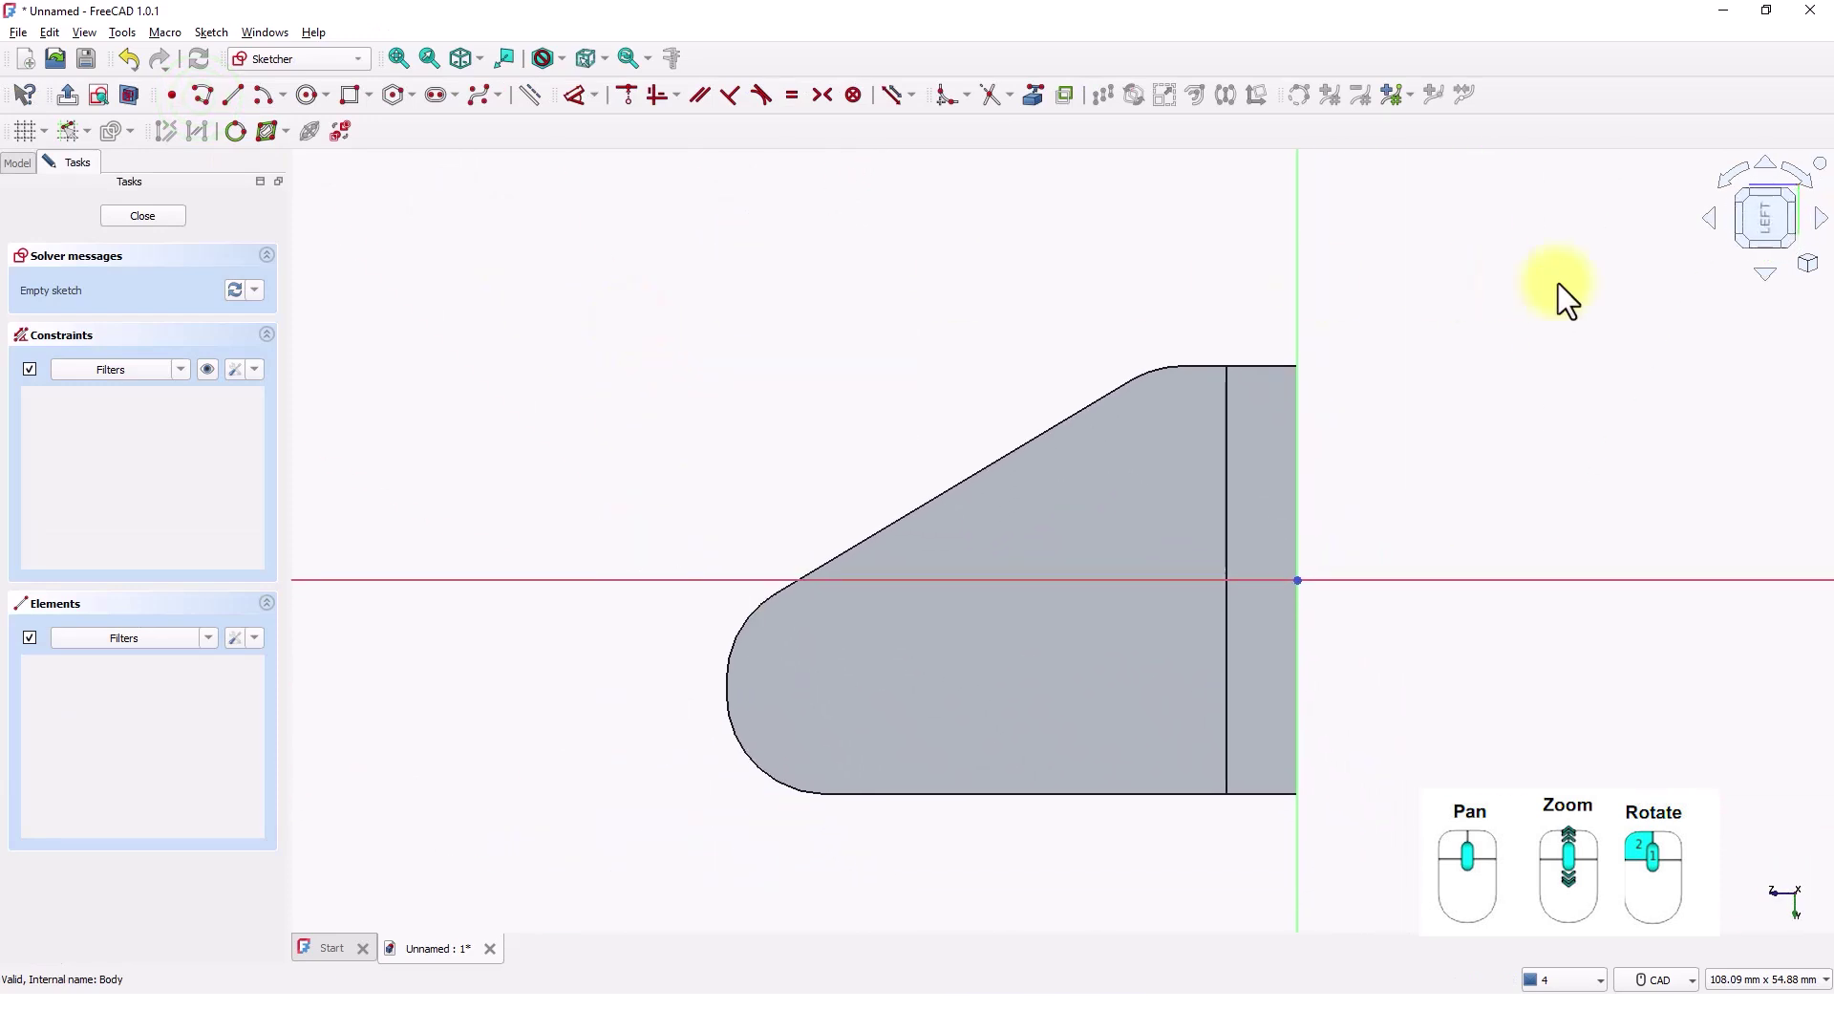
left_click(1808, 180)
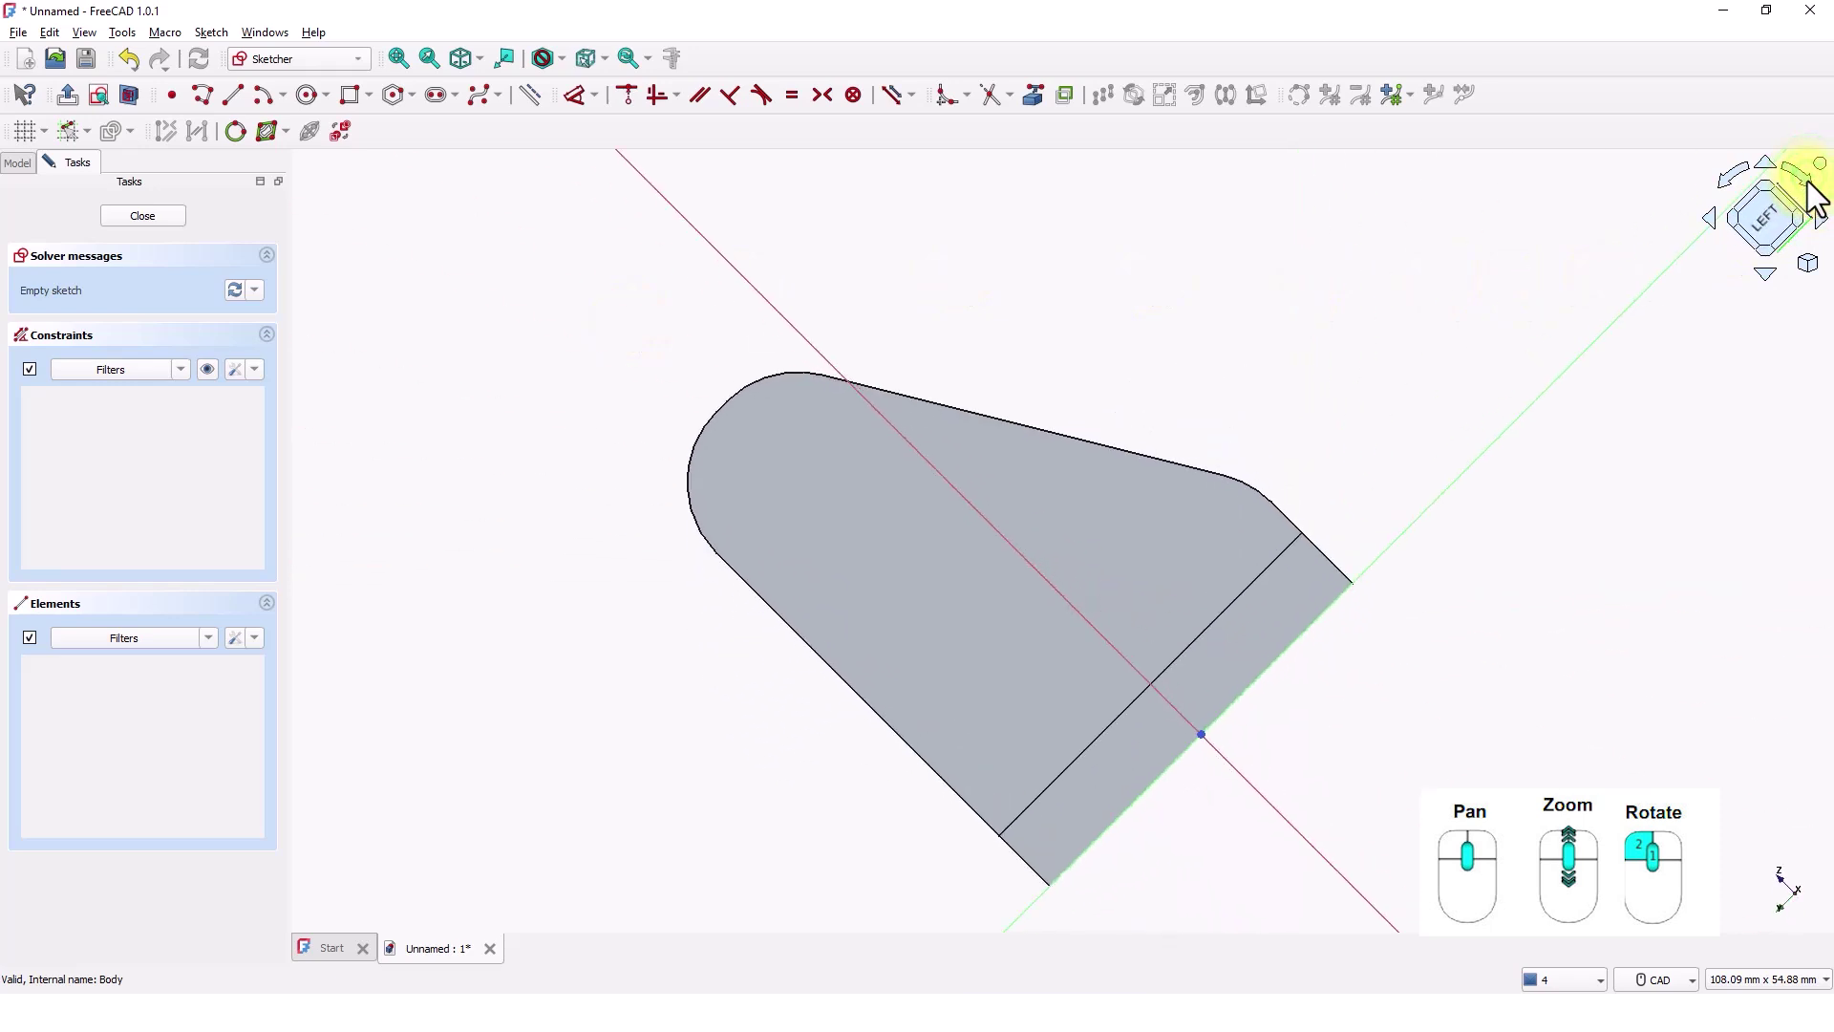
left_click(1808, 180)
middle_click_drag(1263, 334, 1152, 373)
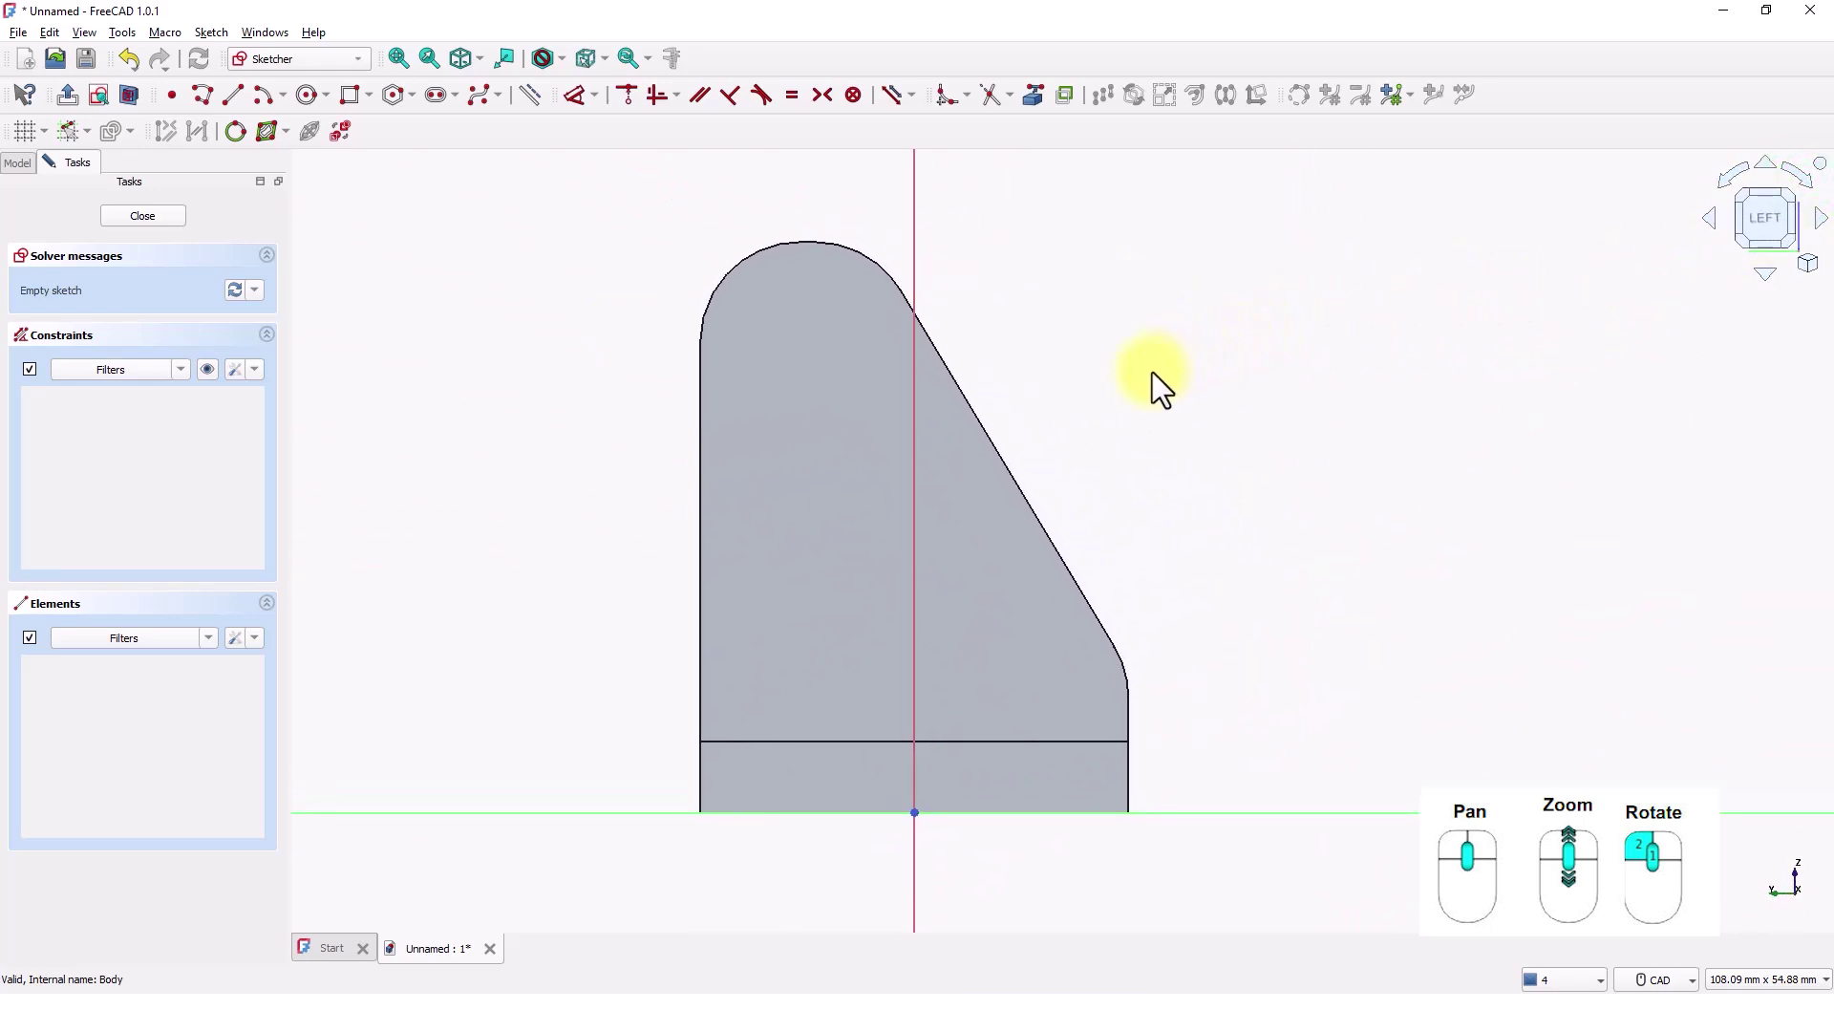
Link the arm's straight side edge, short top edge and top vertex into the sketch as external geometry.
left_click(1031, 98)
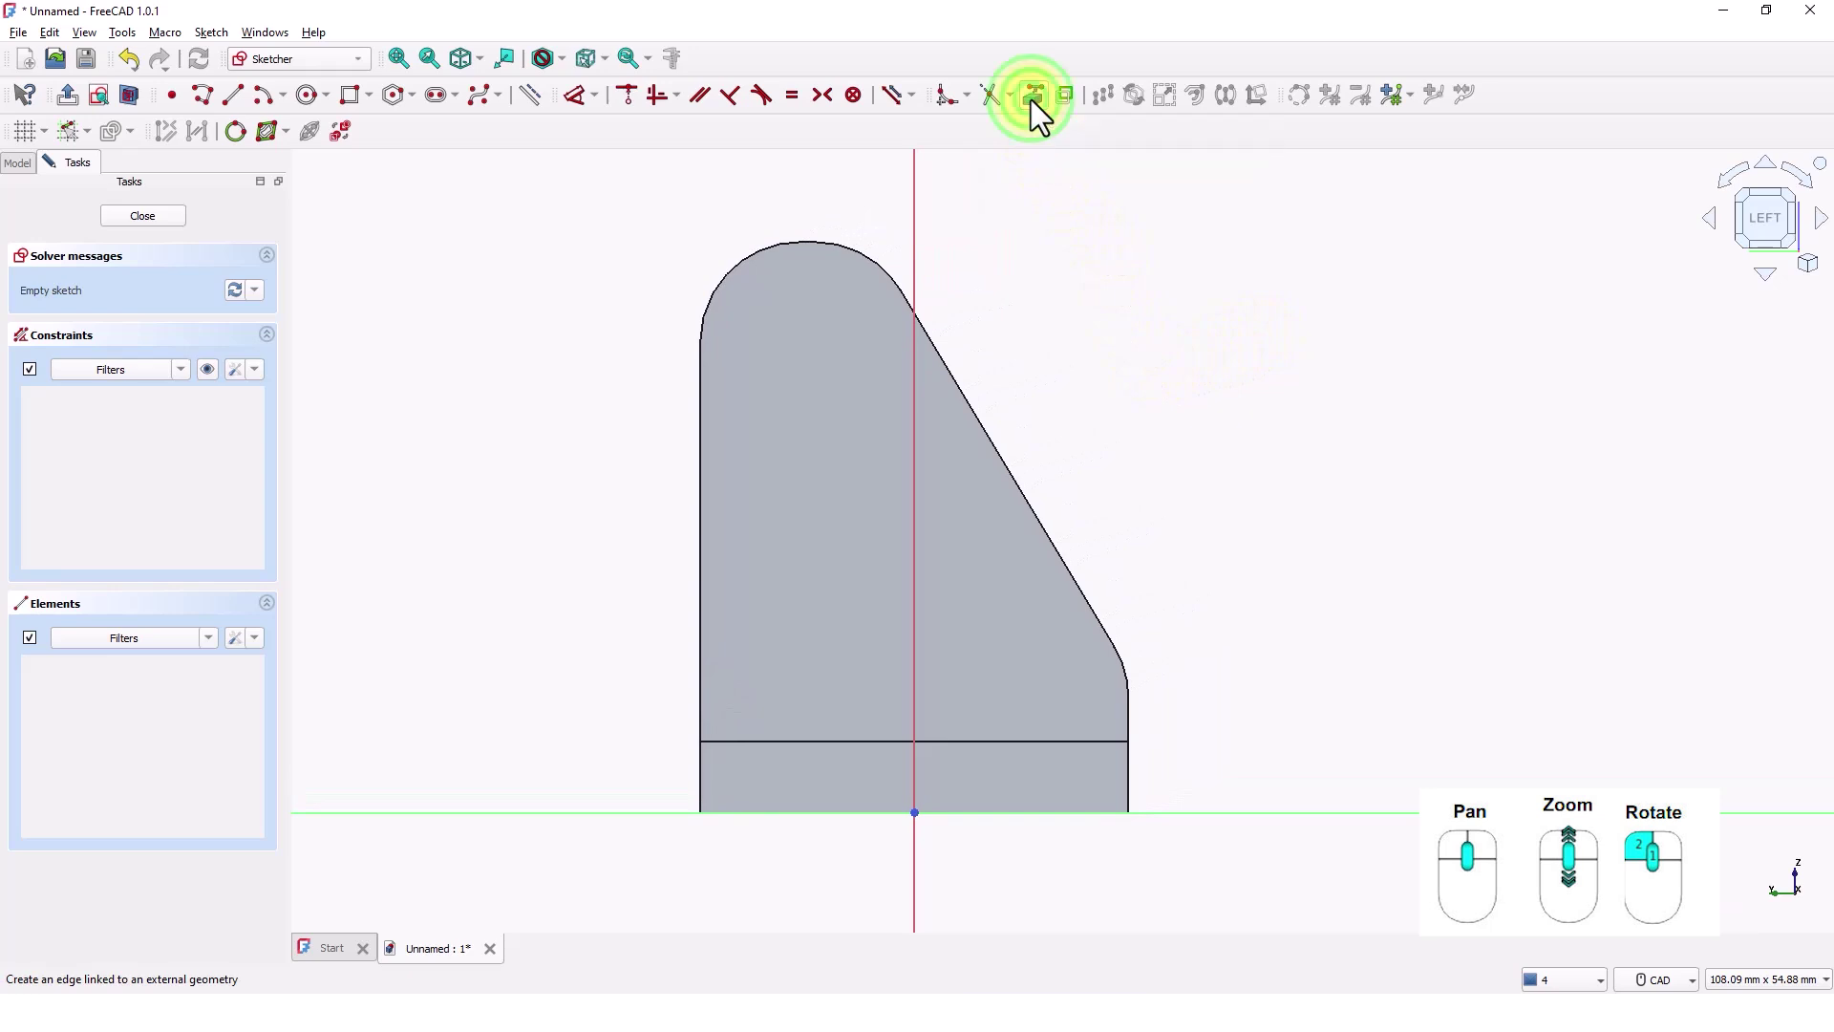
left_click(800, 240)
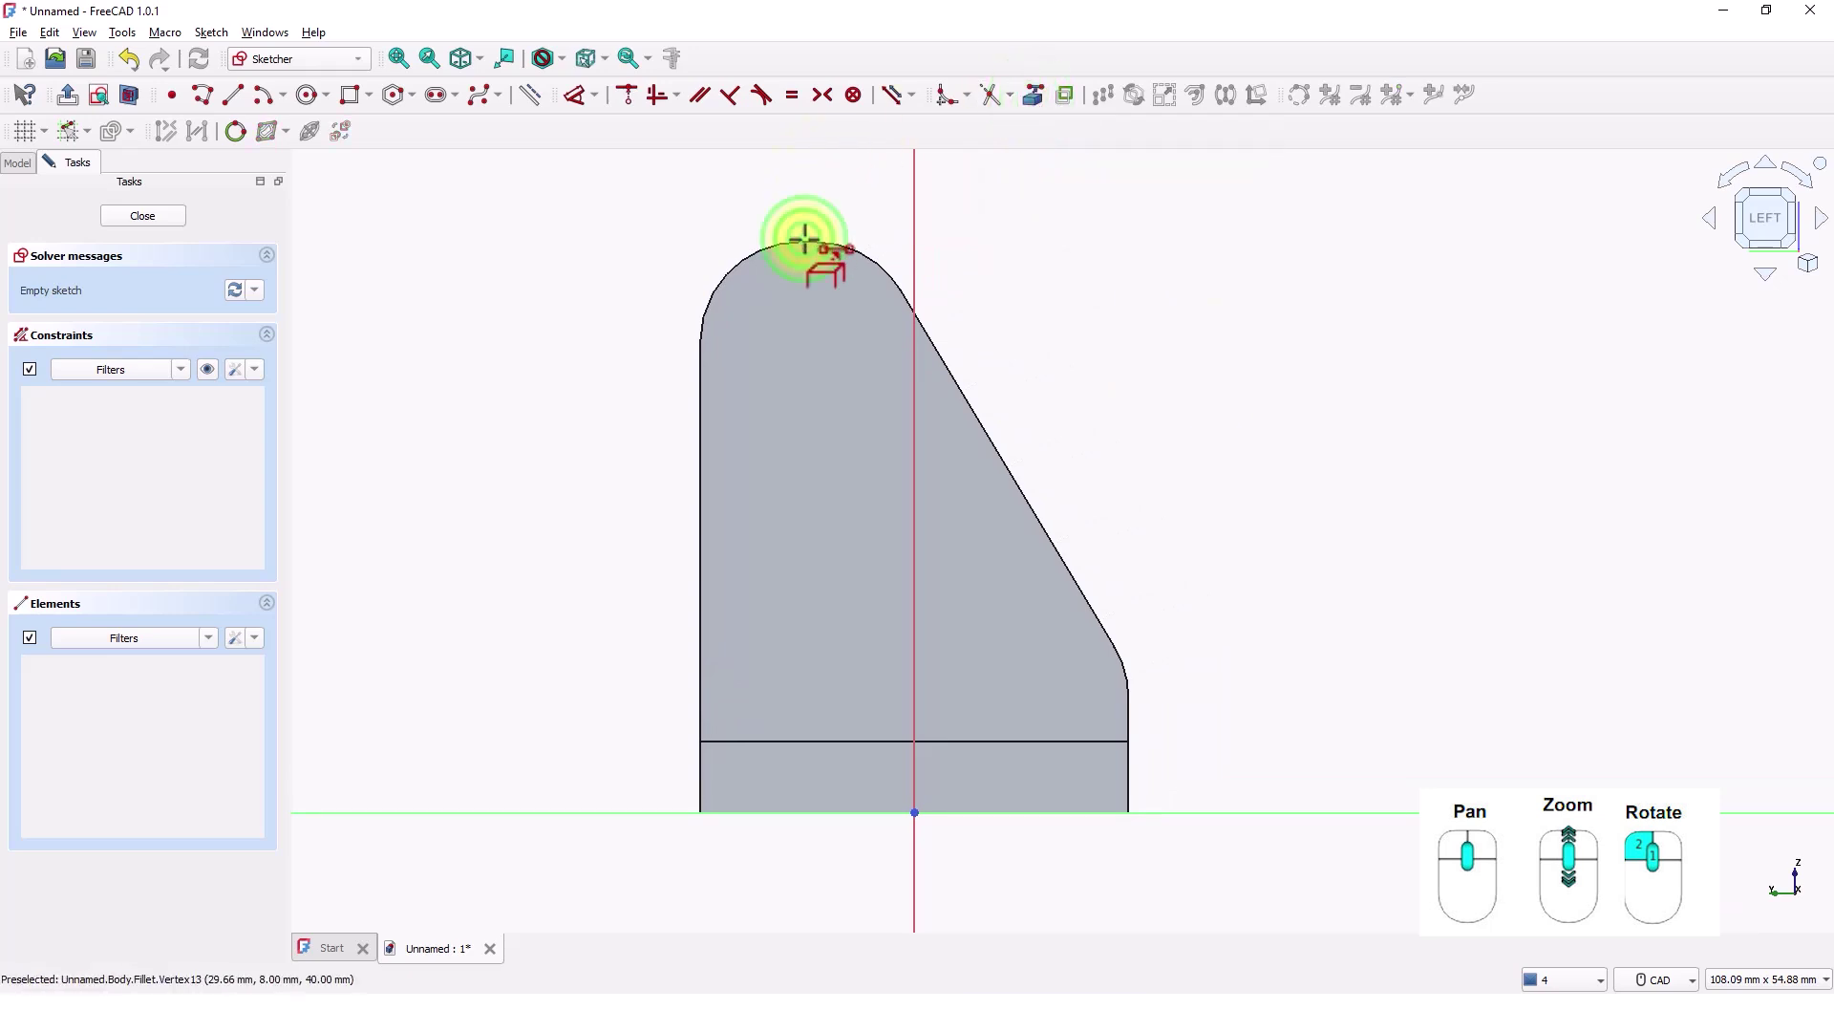
left_click(700, 411)
scroll(785, 279, "up", 3)
scroll(786, 283, "up", 1)
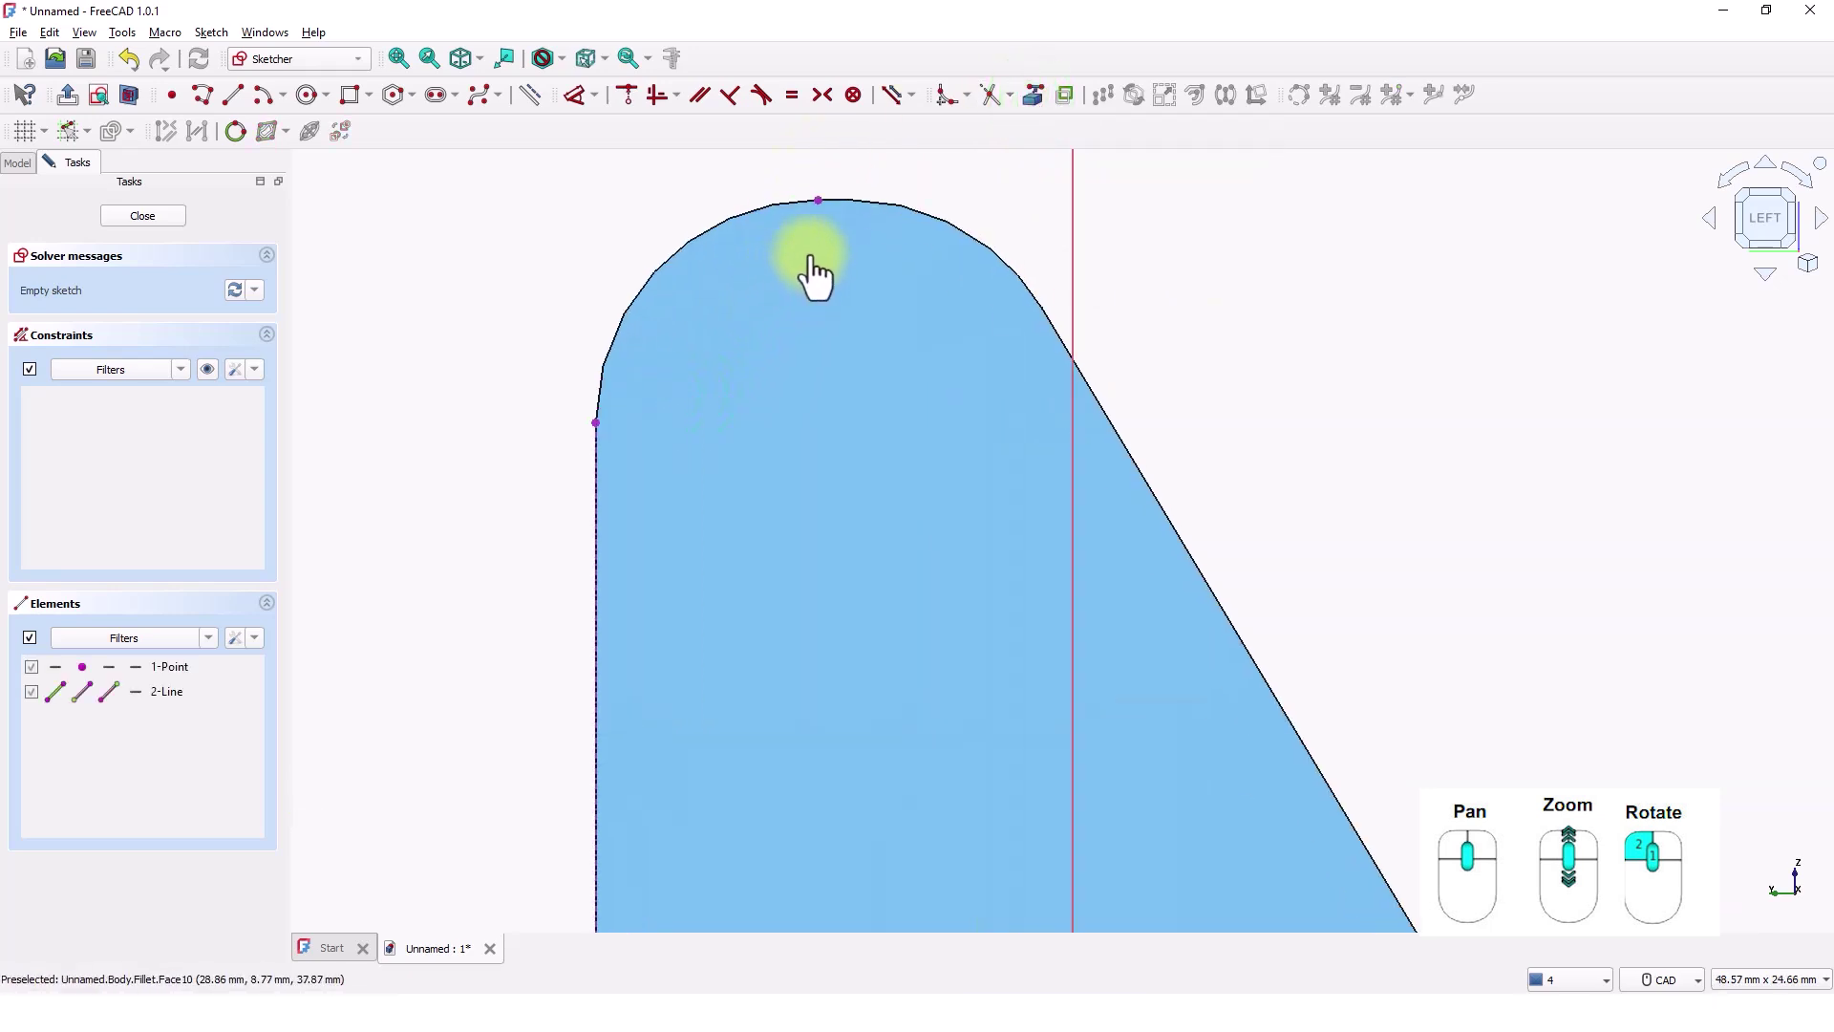
left_click(835, 200)
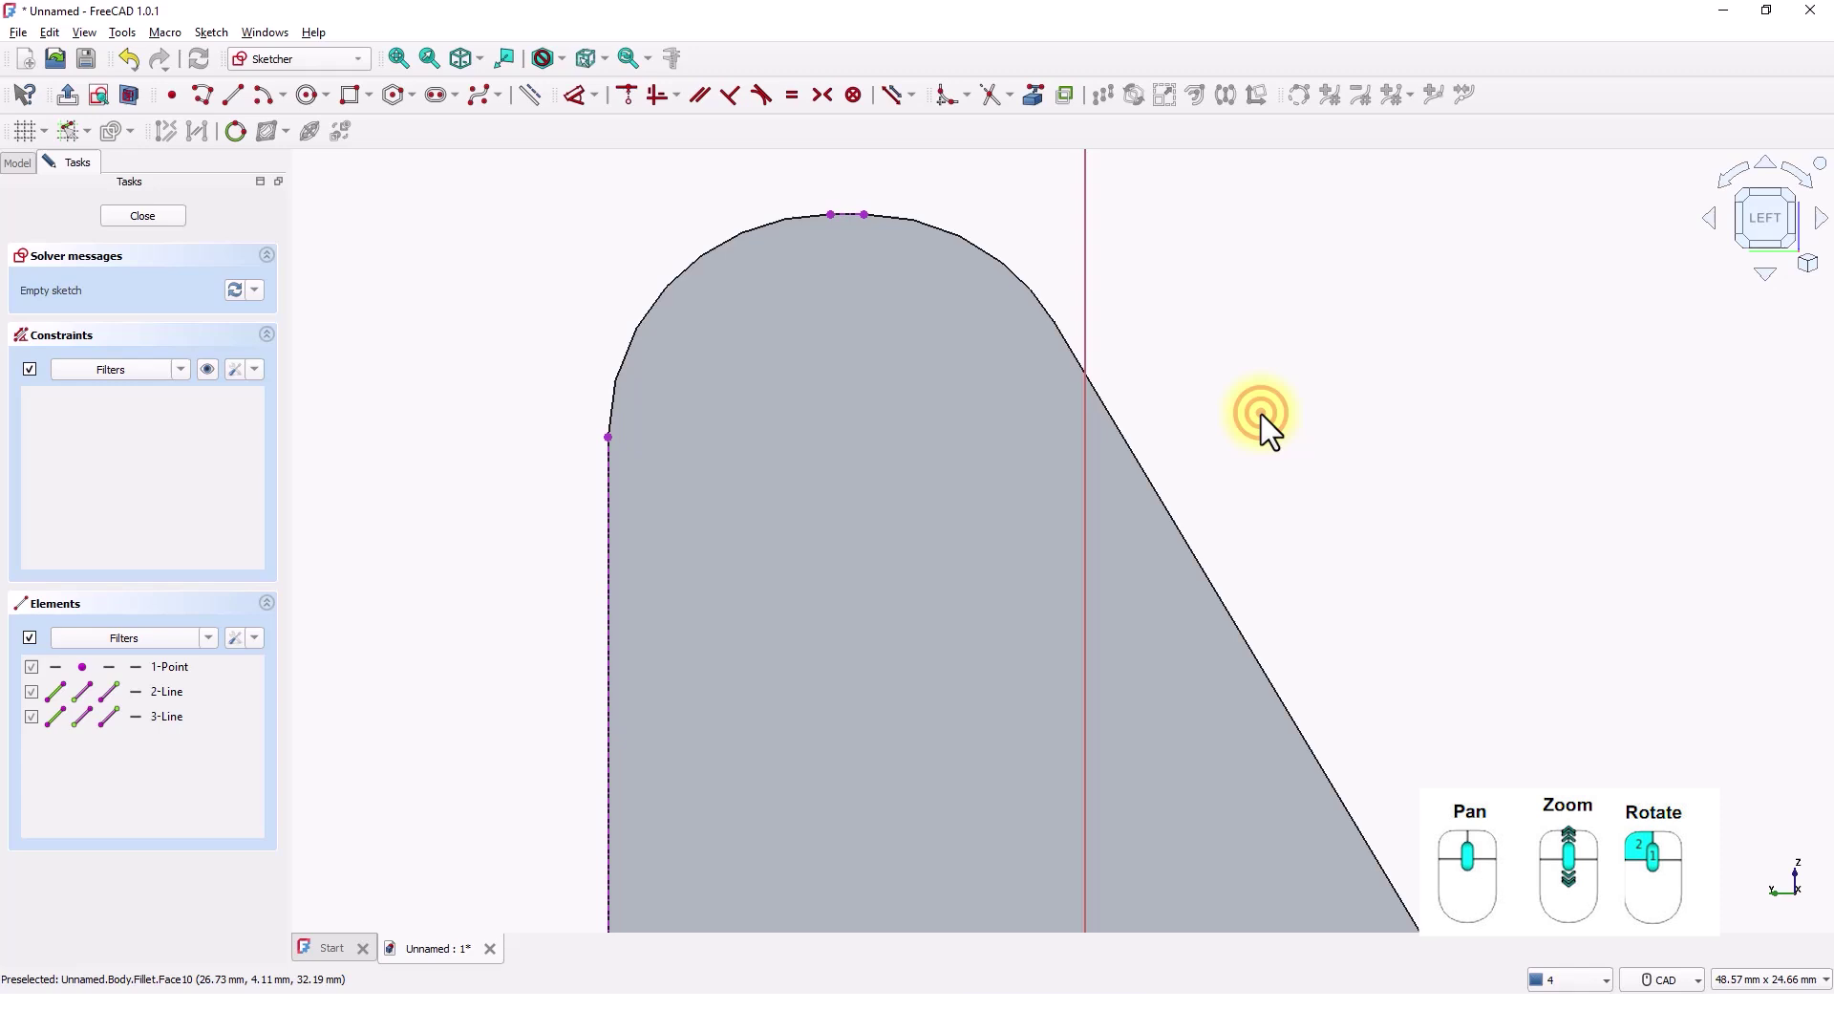
Draw a 12 mm diameter circle inside the arm's rounded upper end.
scroll(1261, 414, "down", 2)
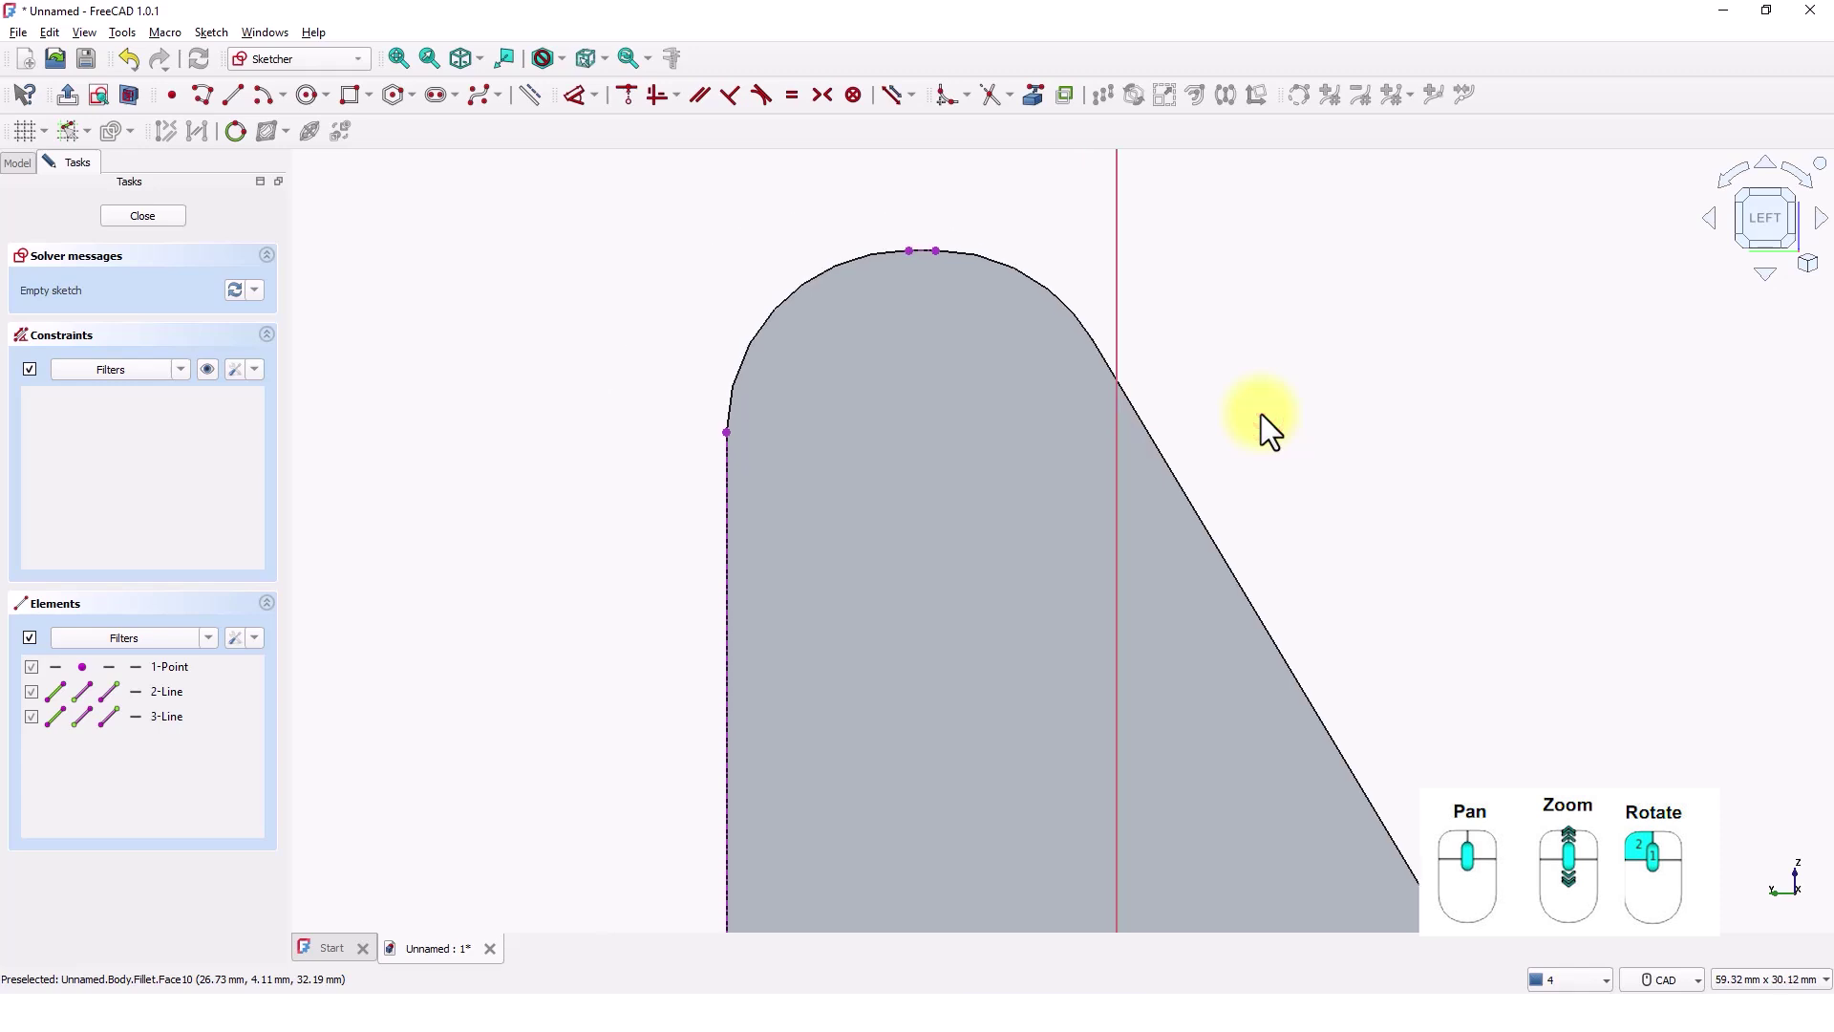
middle_click_drag(1215, 414, 1014, 361)
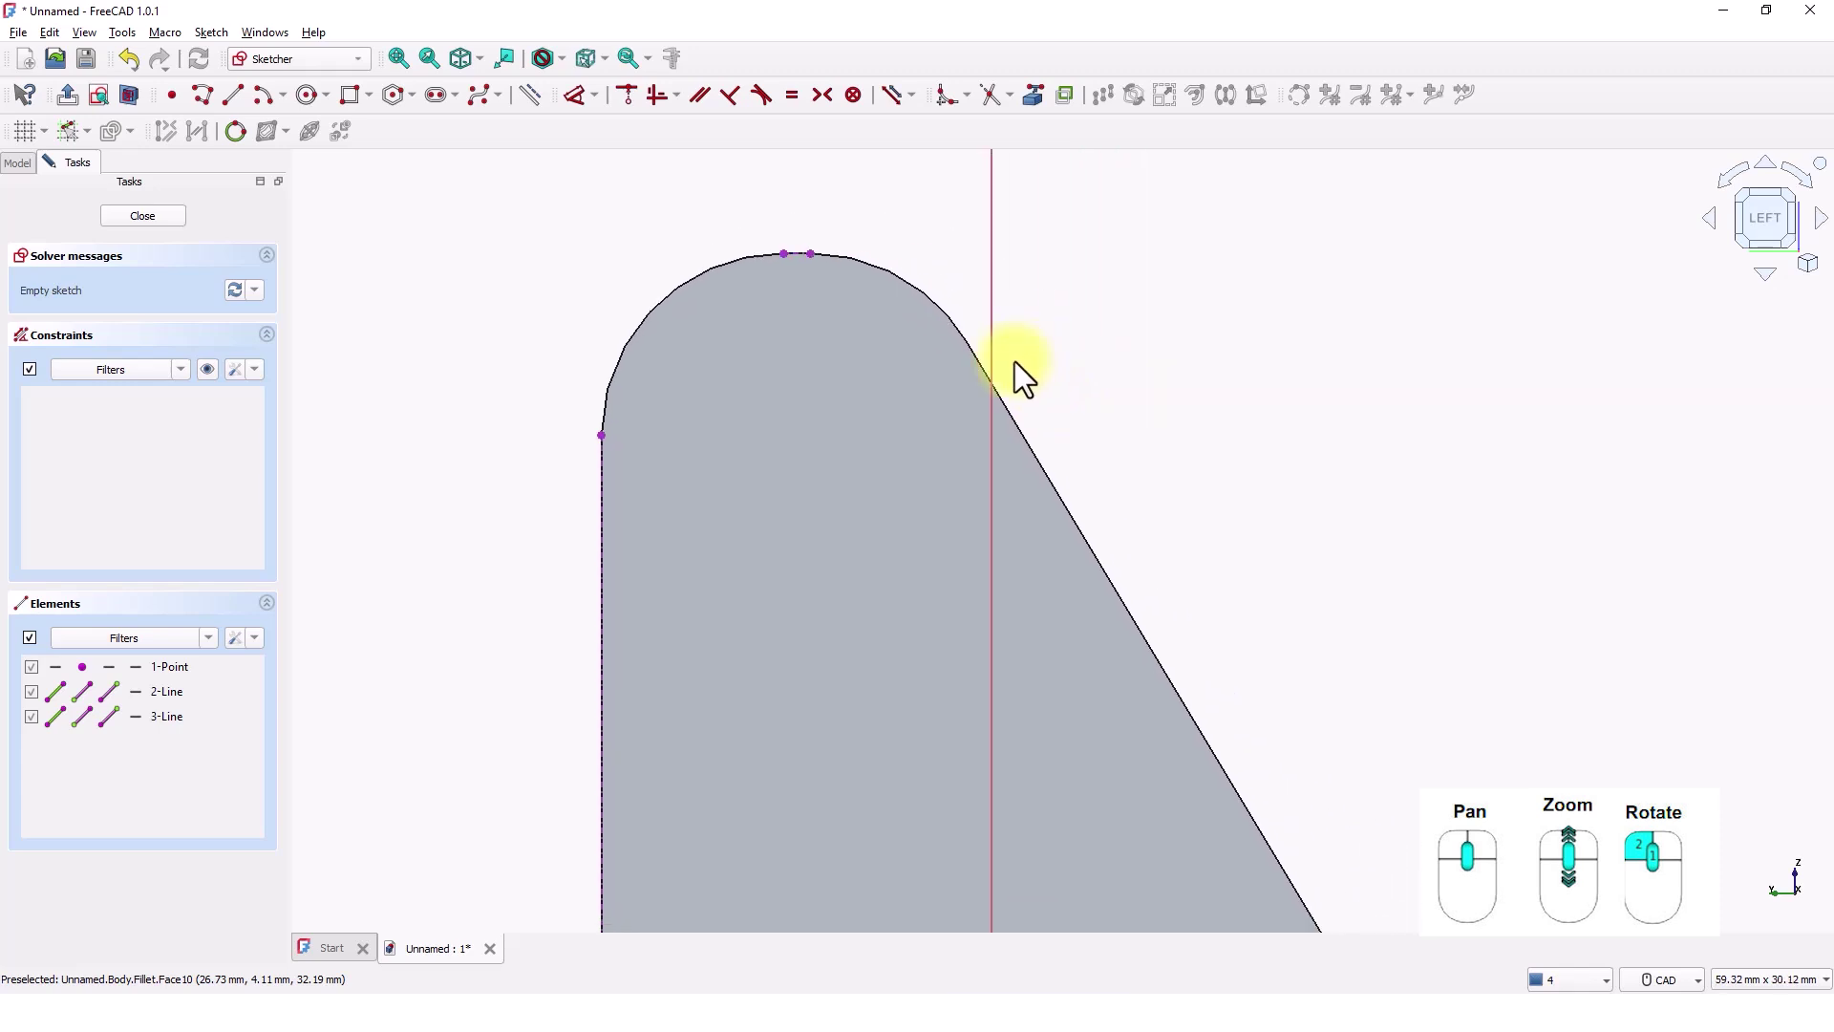
left_click(301, 95)
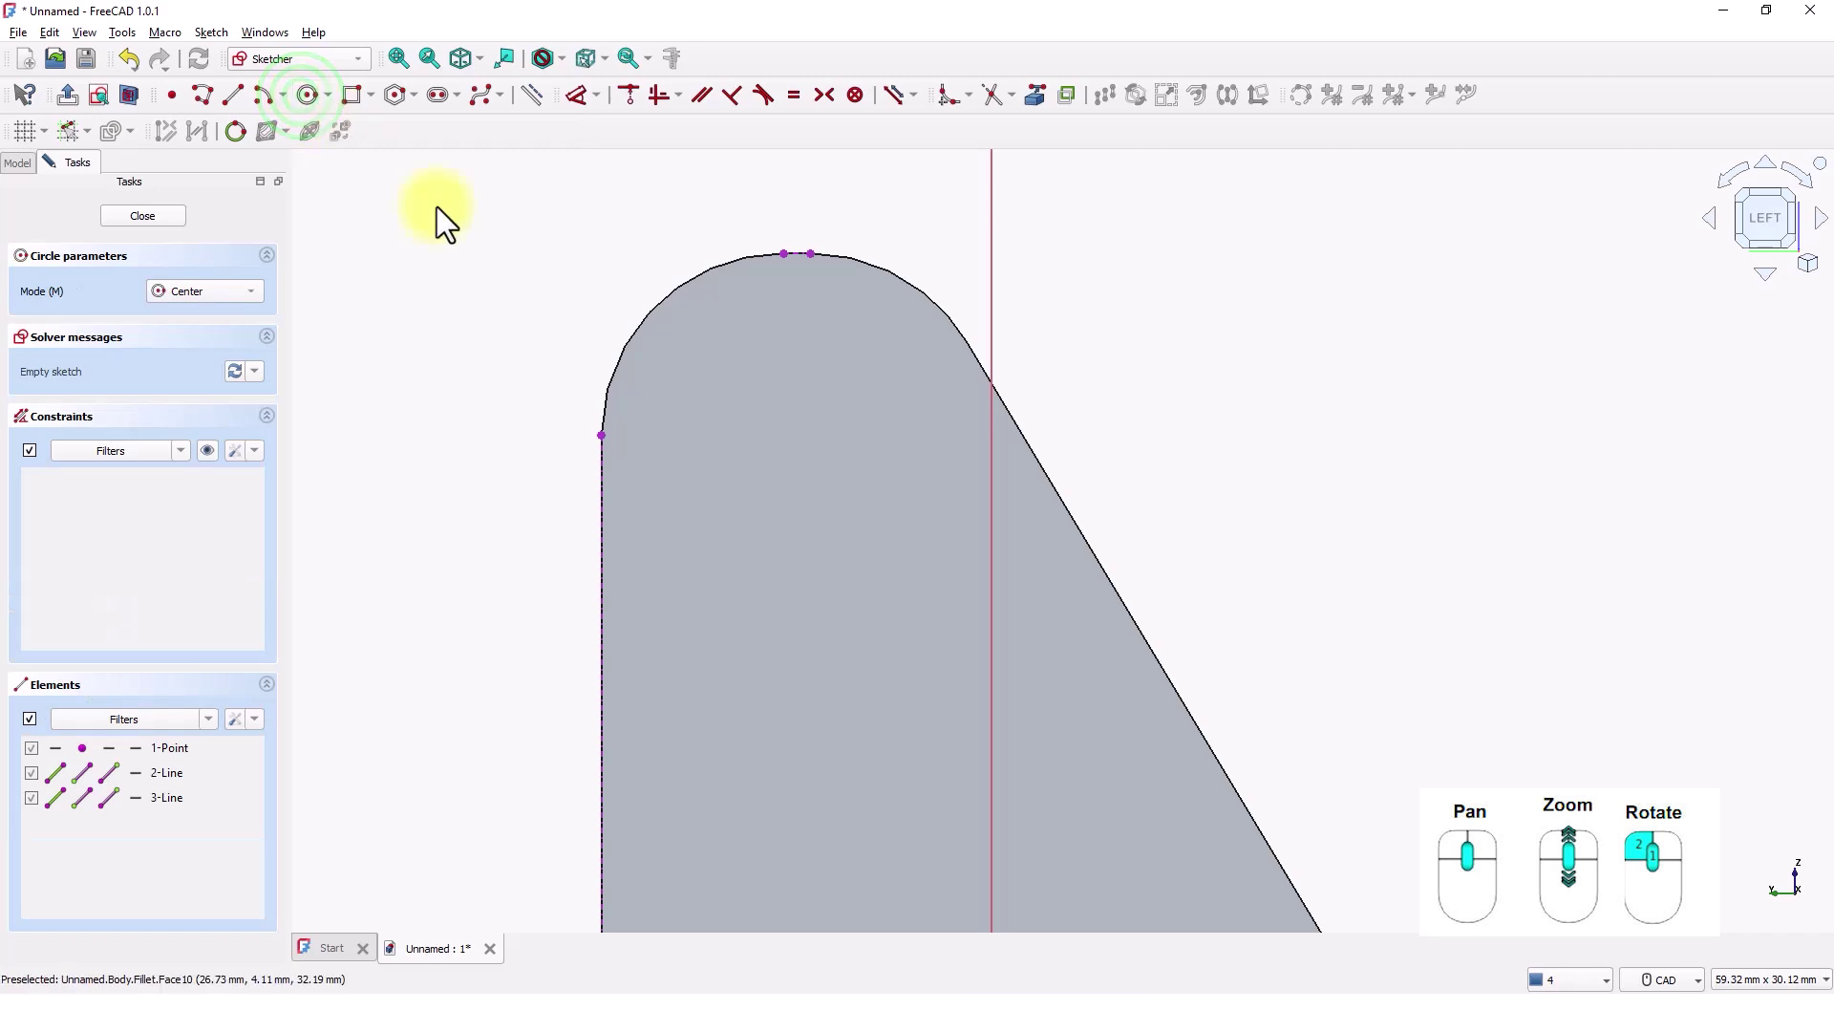
left_click(781, 446)
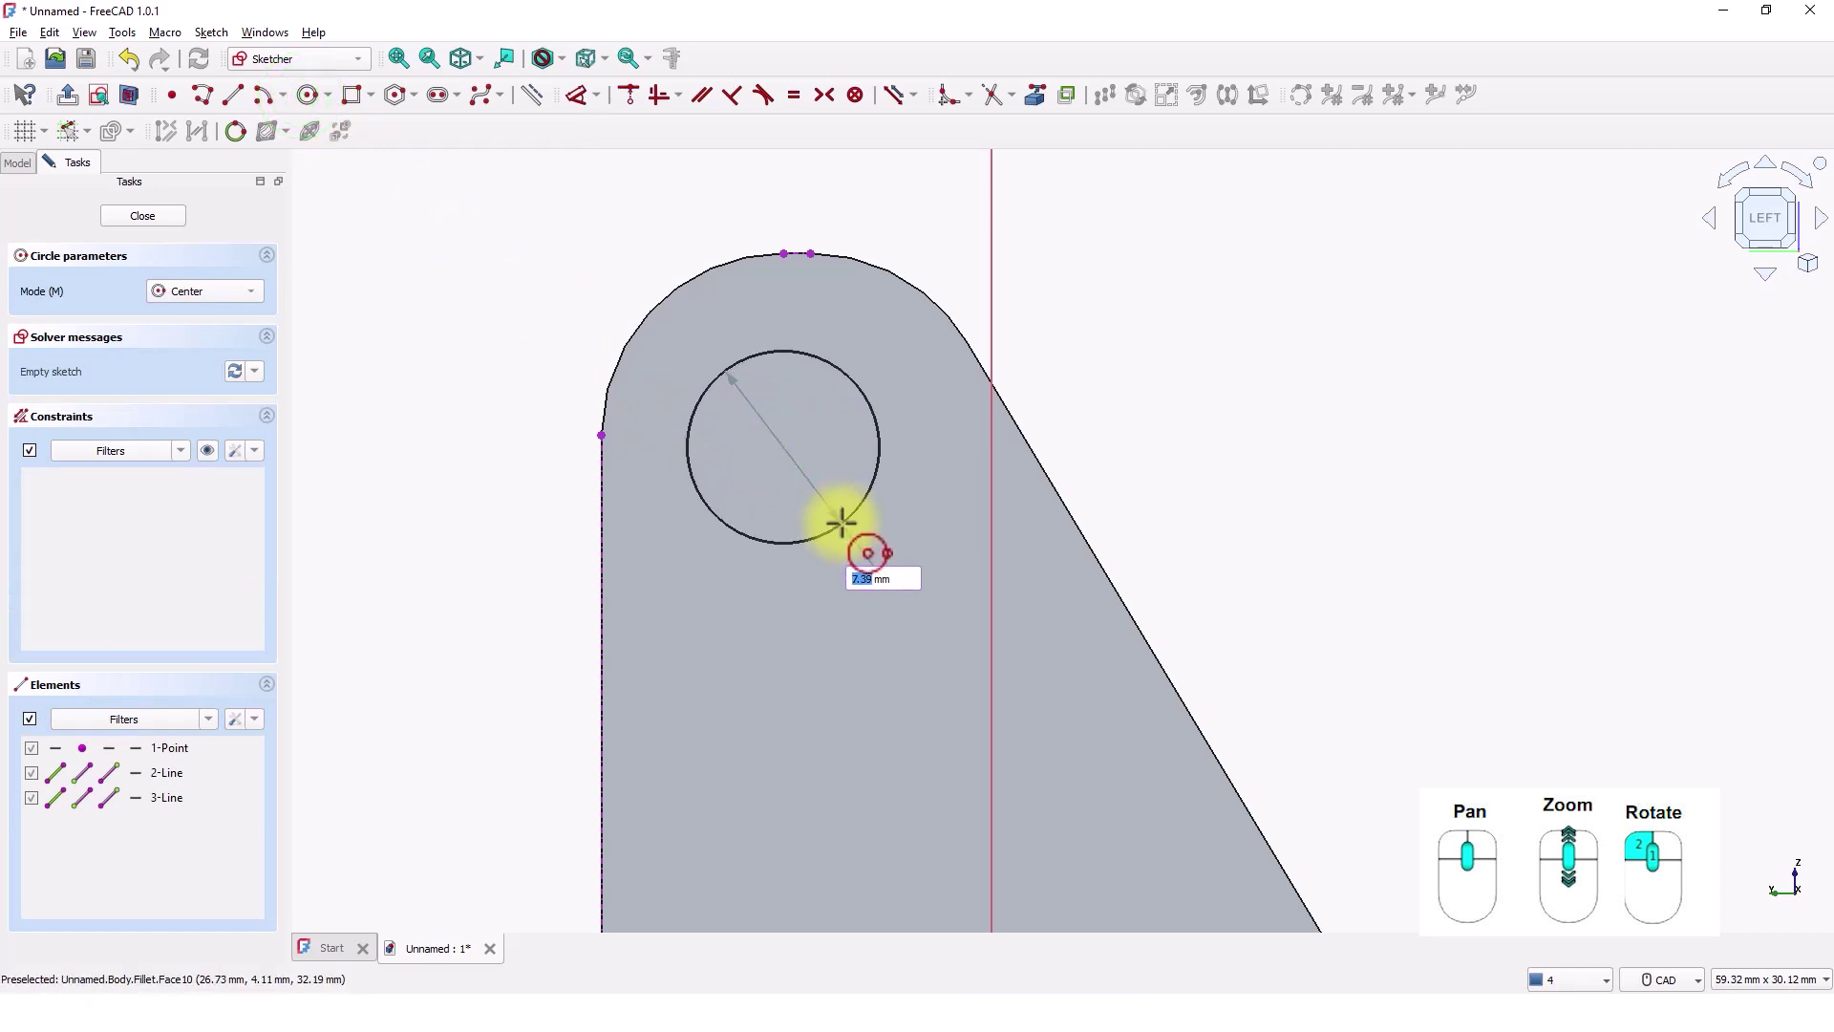
type("12")
key("Return")
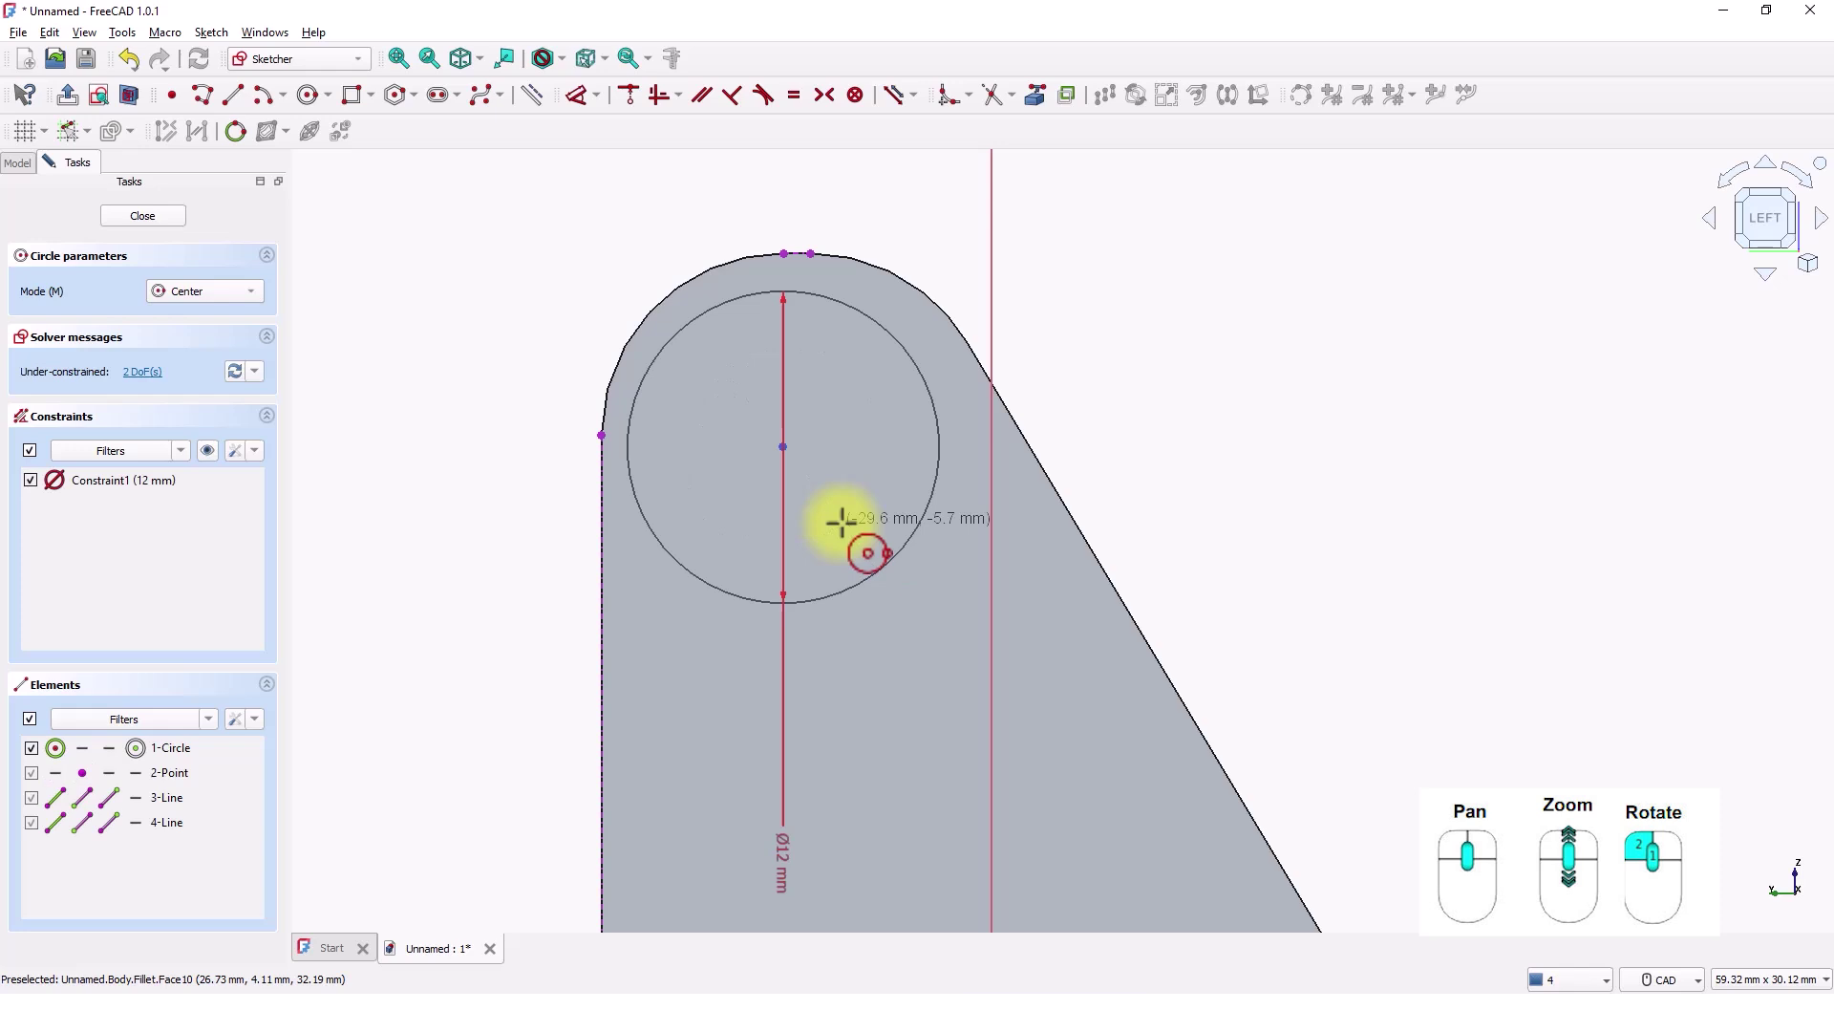
right_click(611, 210)
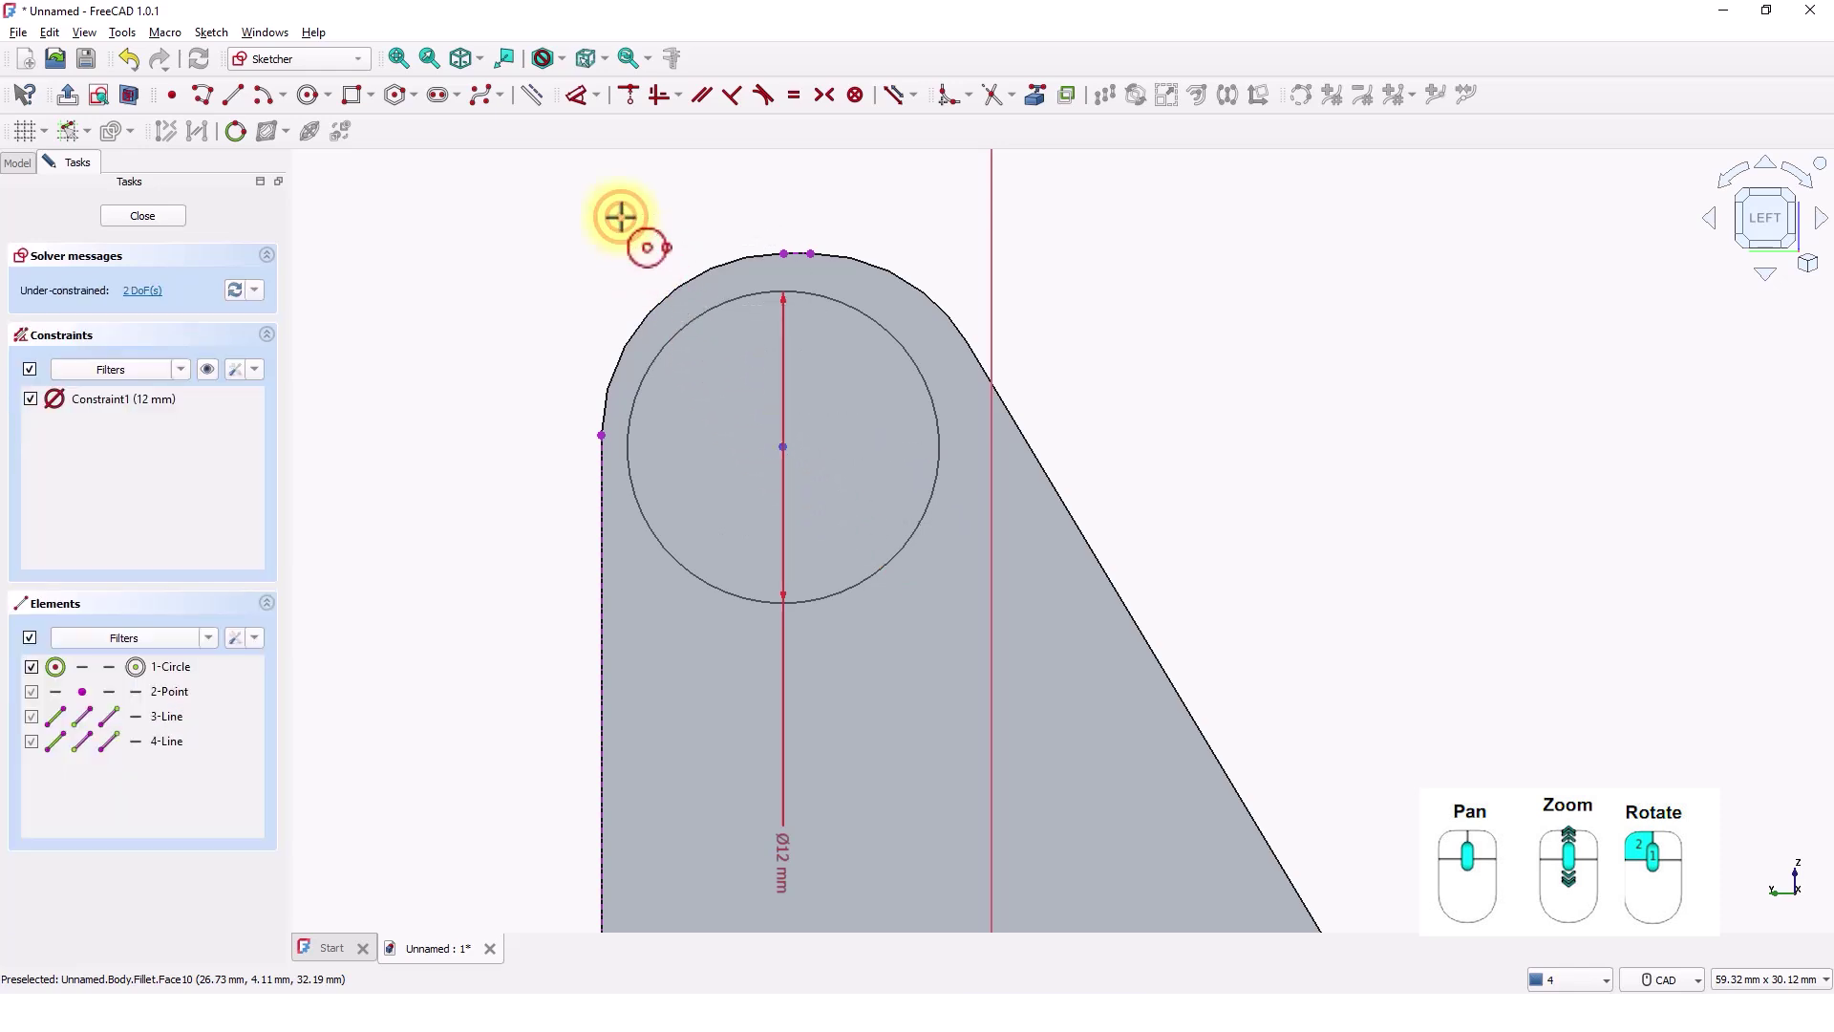
Dimension the distance from the arm's straight side edge to the circle's centre as 7 mm.
left_click(577, 96)
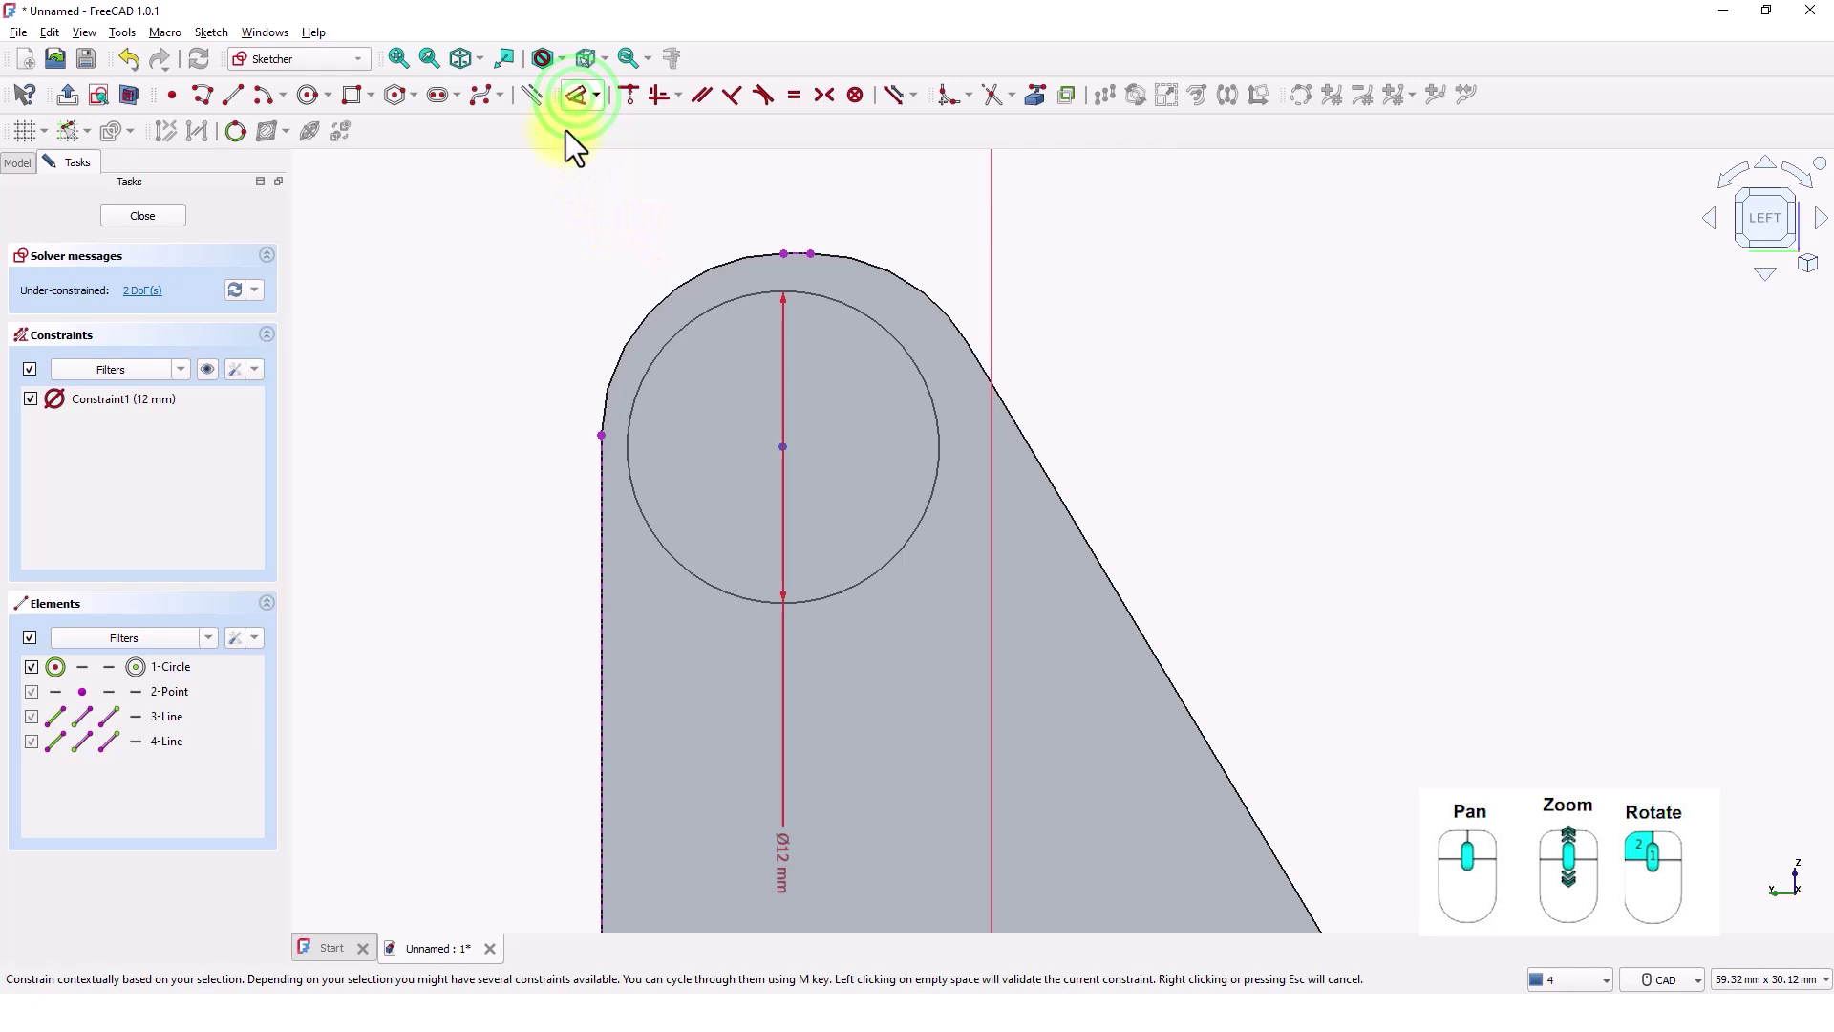
left_click(599, 487)
left_click(784, 447)
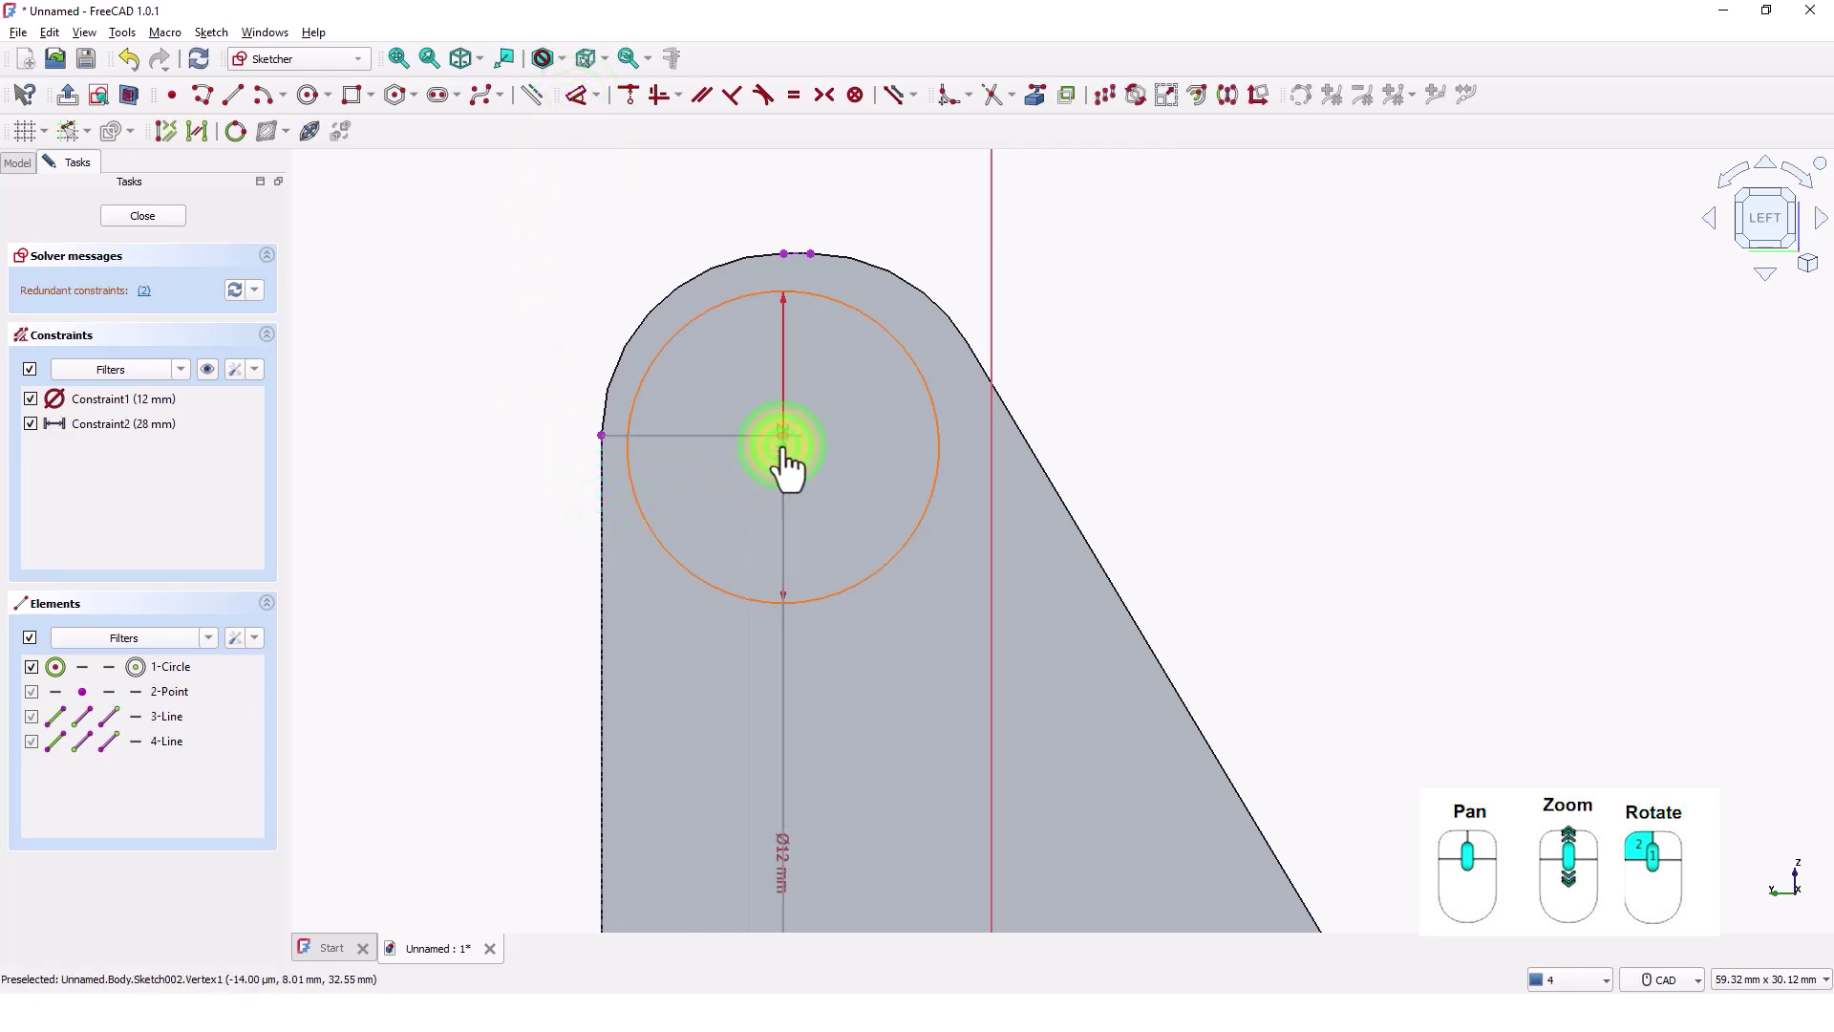
left_click(729, 202)
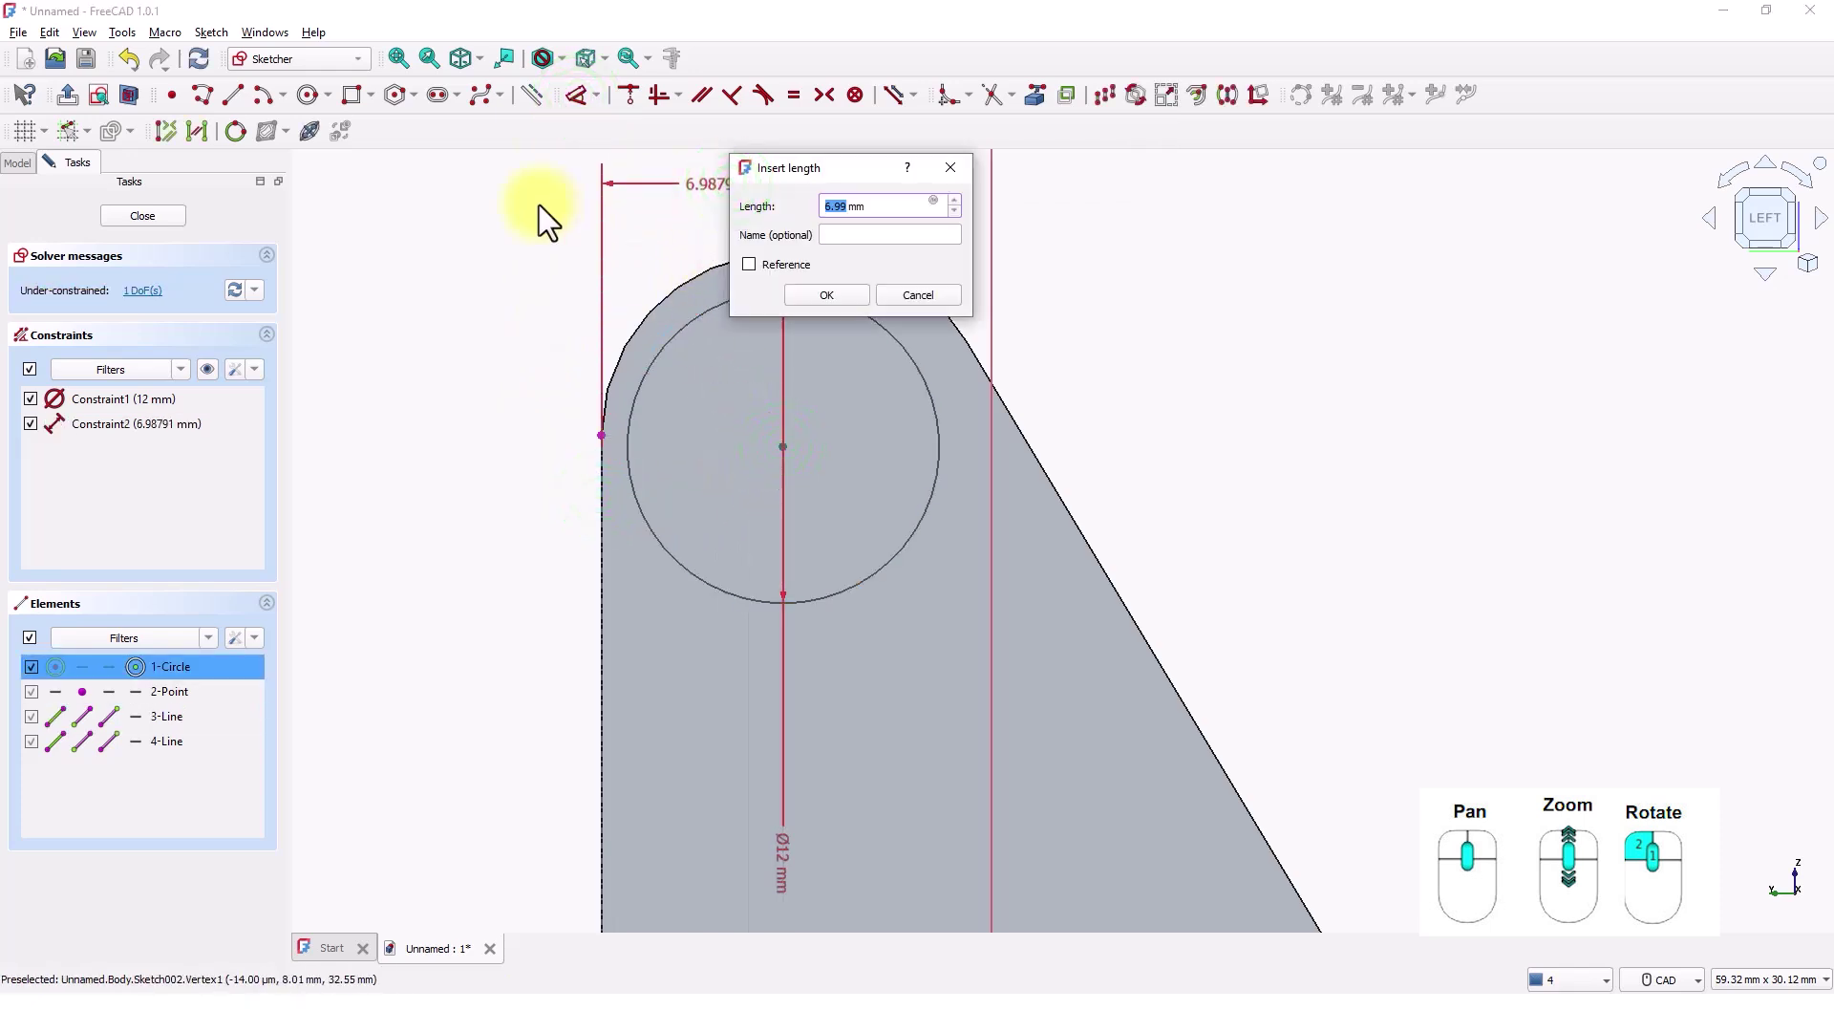
type("7")
key("Return")
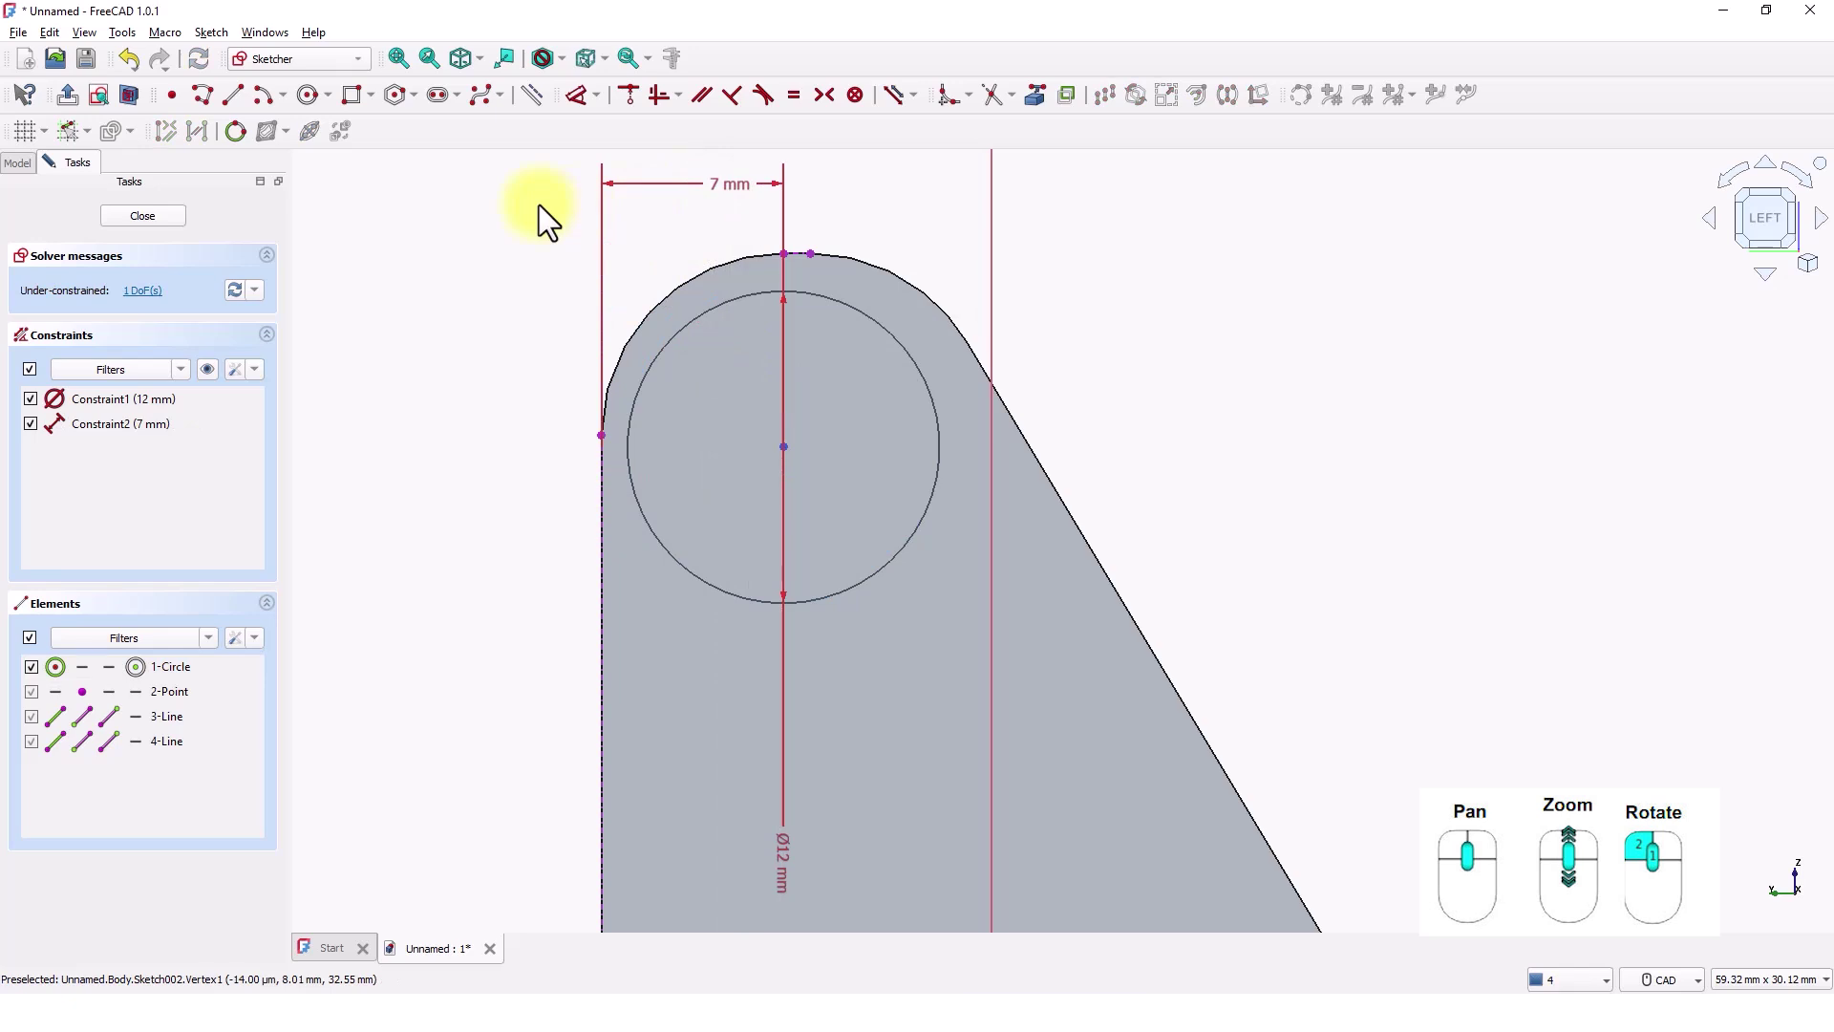
Dimension the circle centre's distance from the arm's short top edge as 7 mm and close the sketch.
left_click(784, 448)
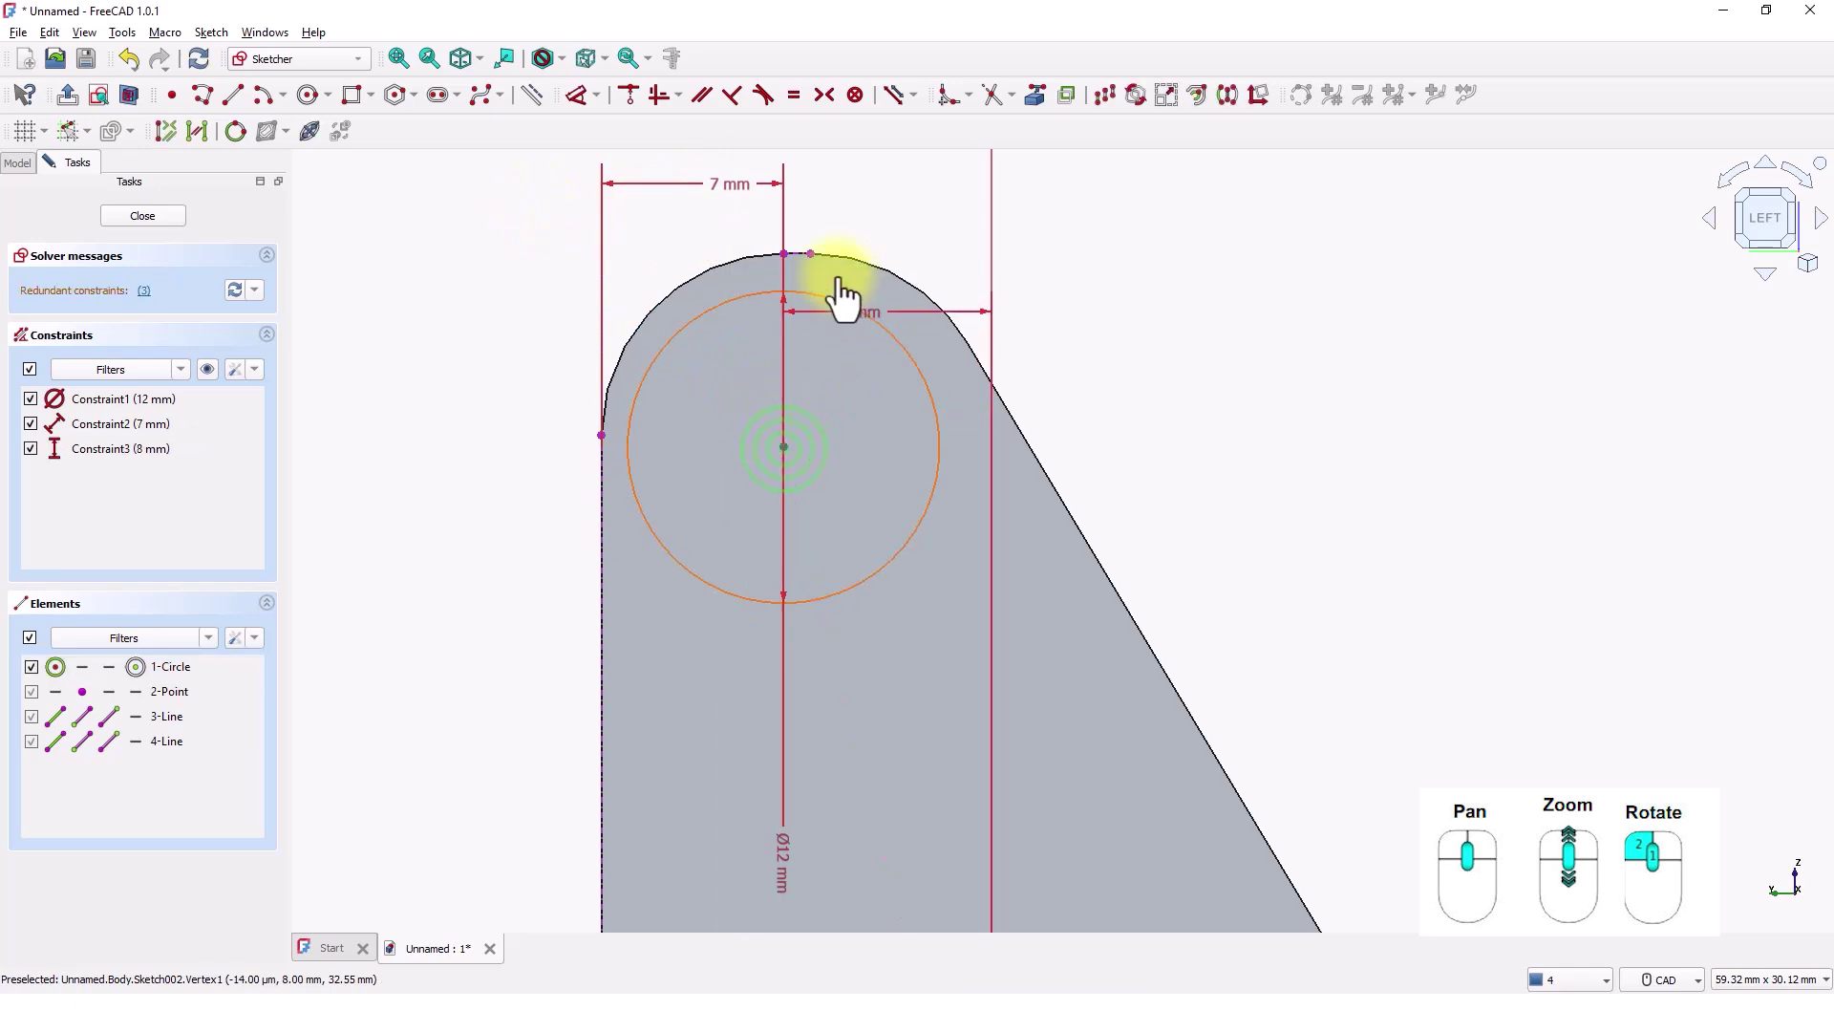
scroll(836, 282, "up", 3)
left_click_drag(815, 240, 804, 231)
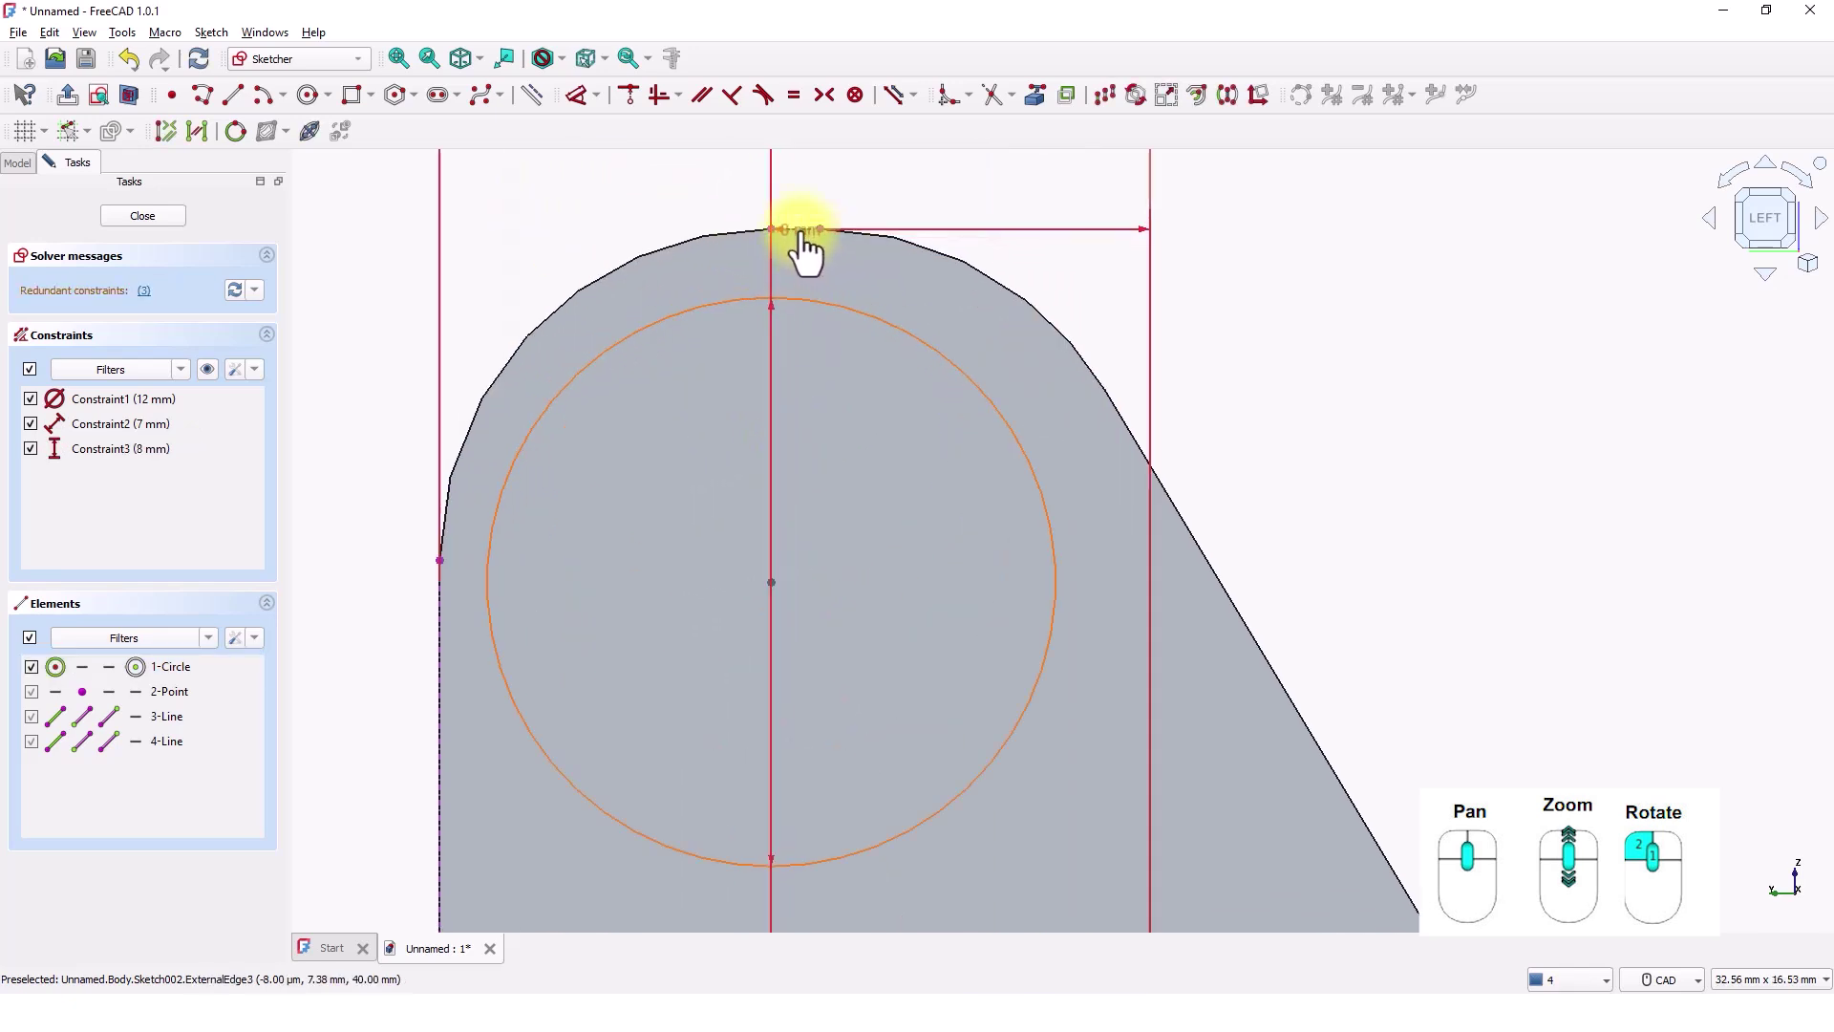
left_click(811, 245)
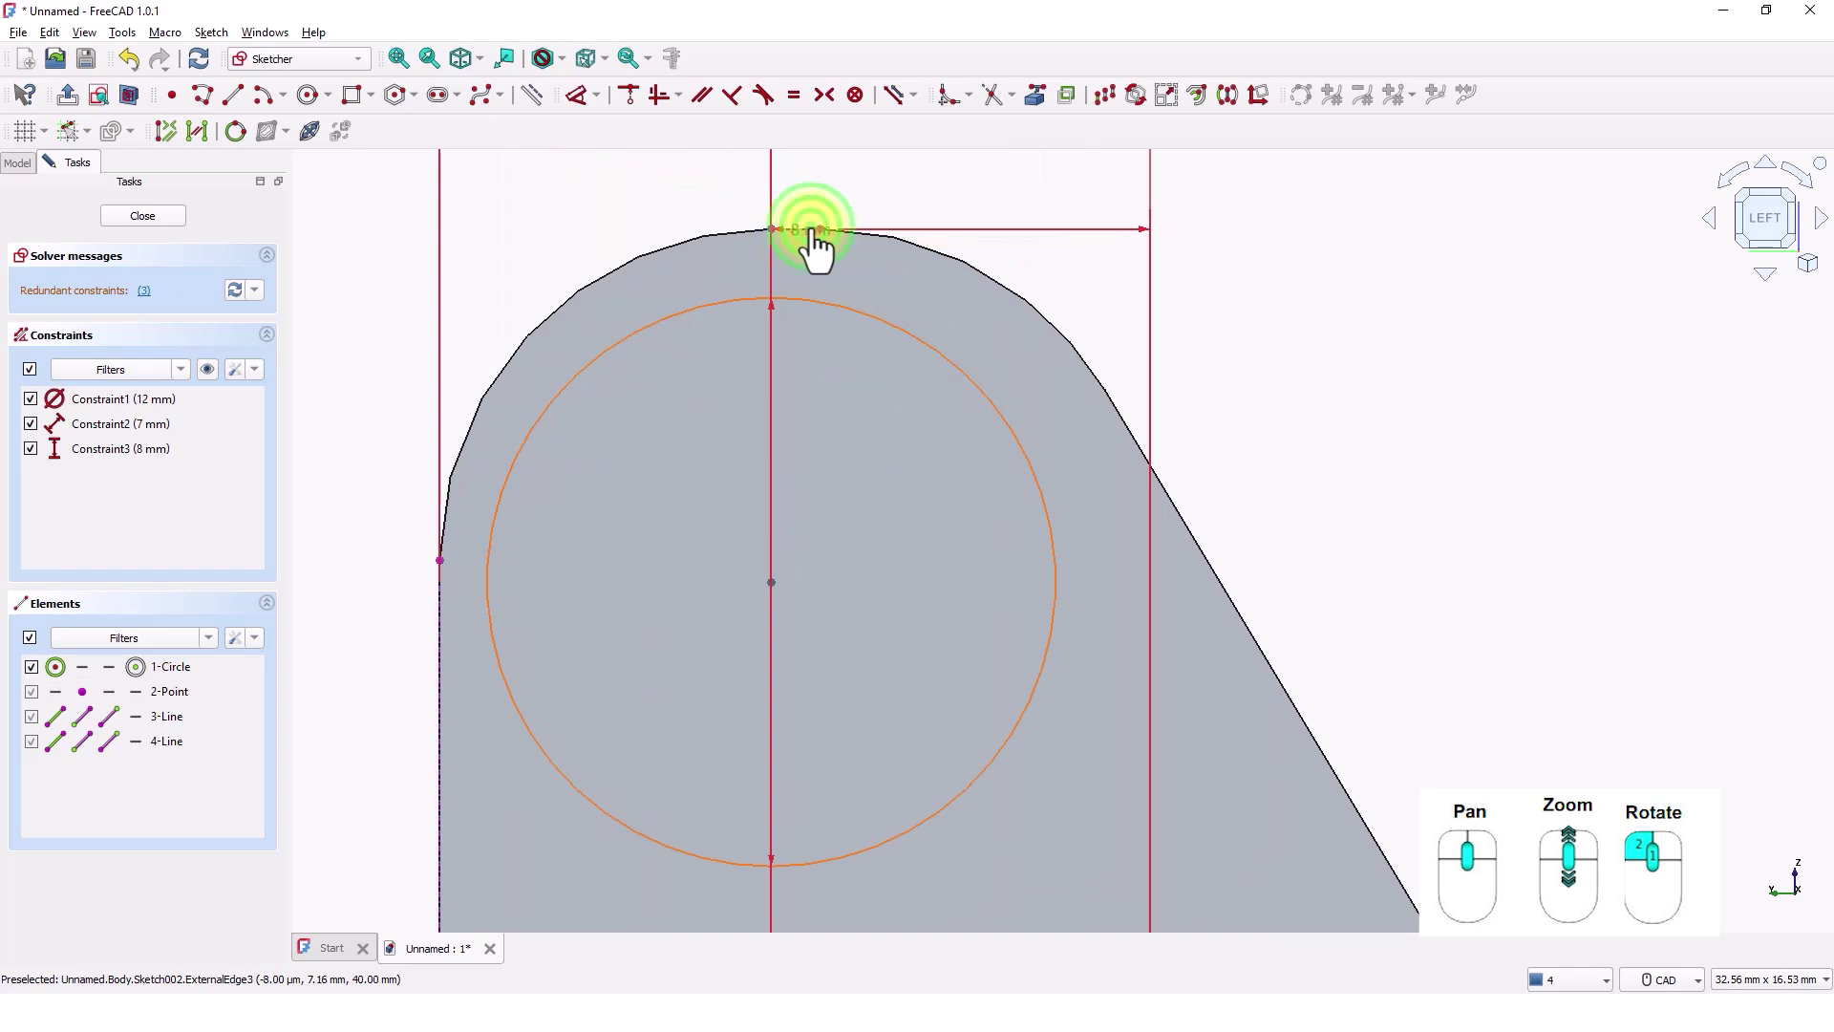
left_click(1271, 380)
type("7mm")
key("Return")
scroll(1322, 491, "down", 3)
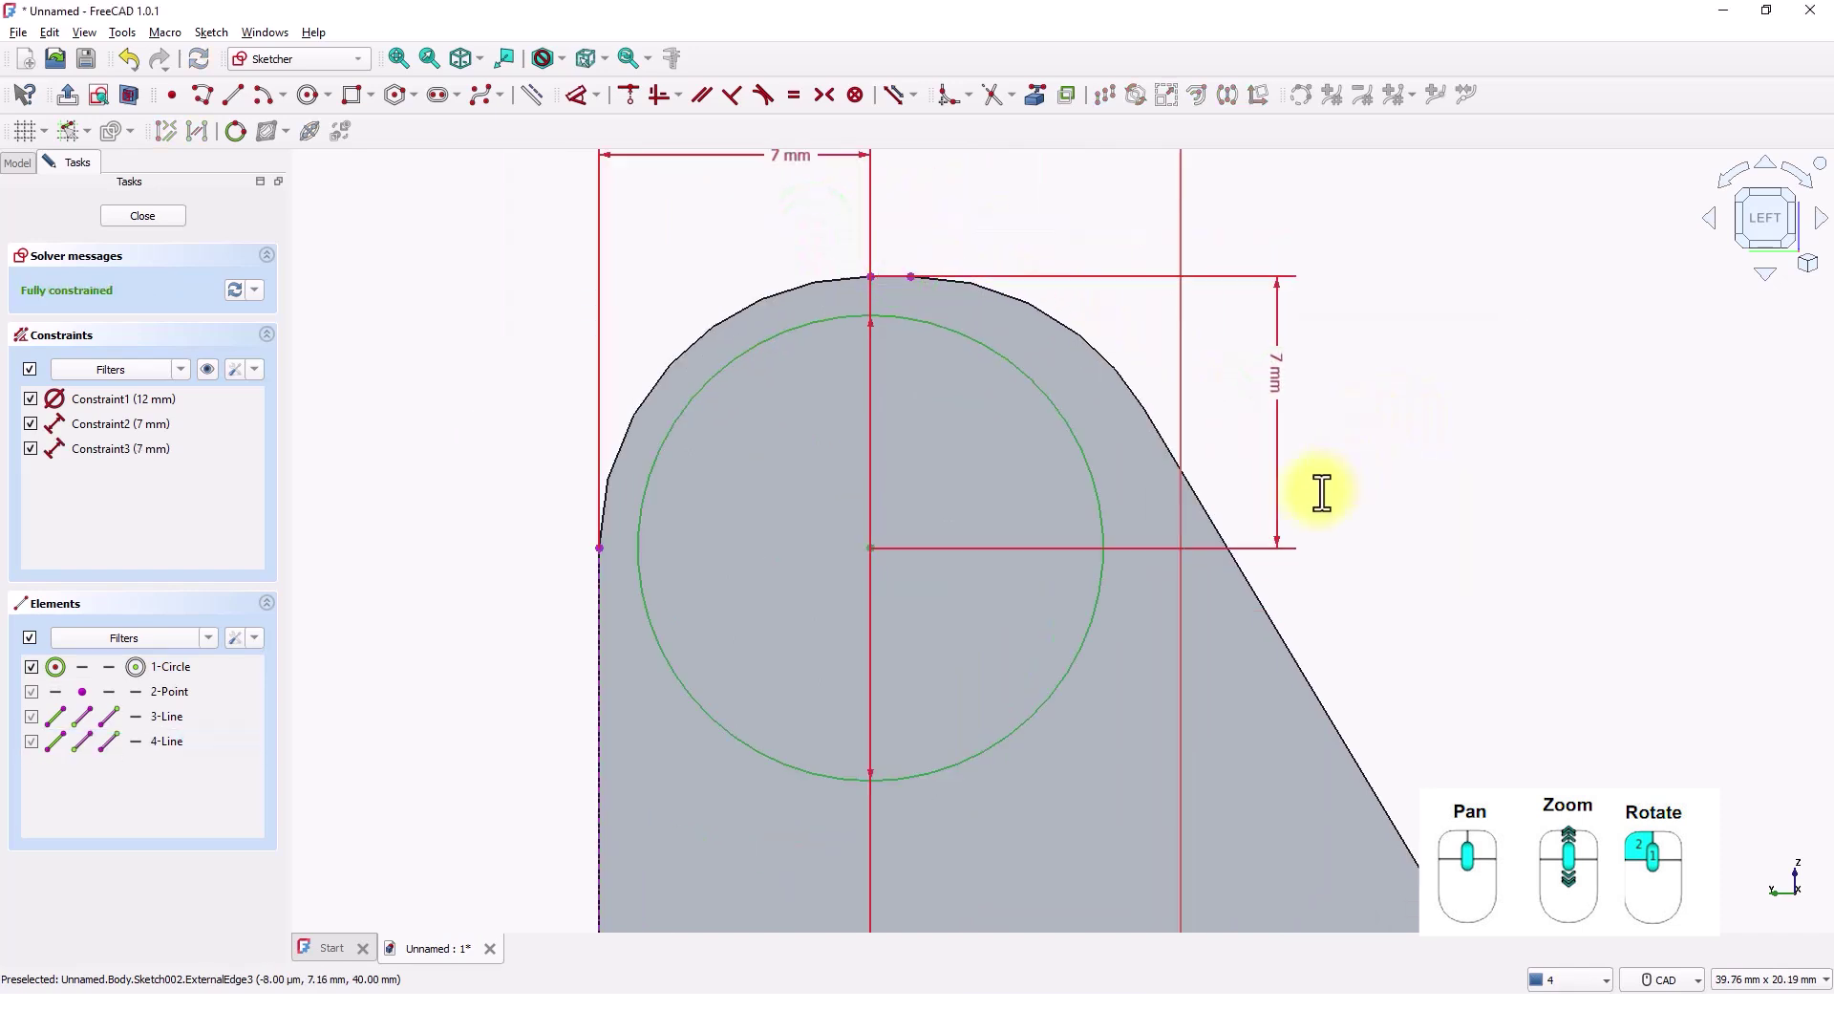
scroll(1156, 468, "down", 1)
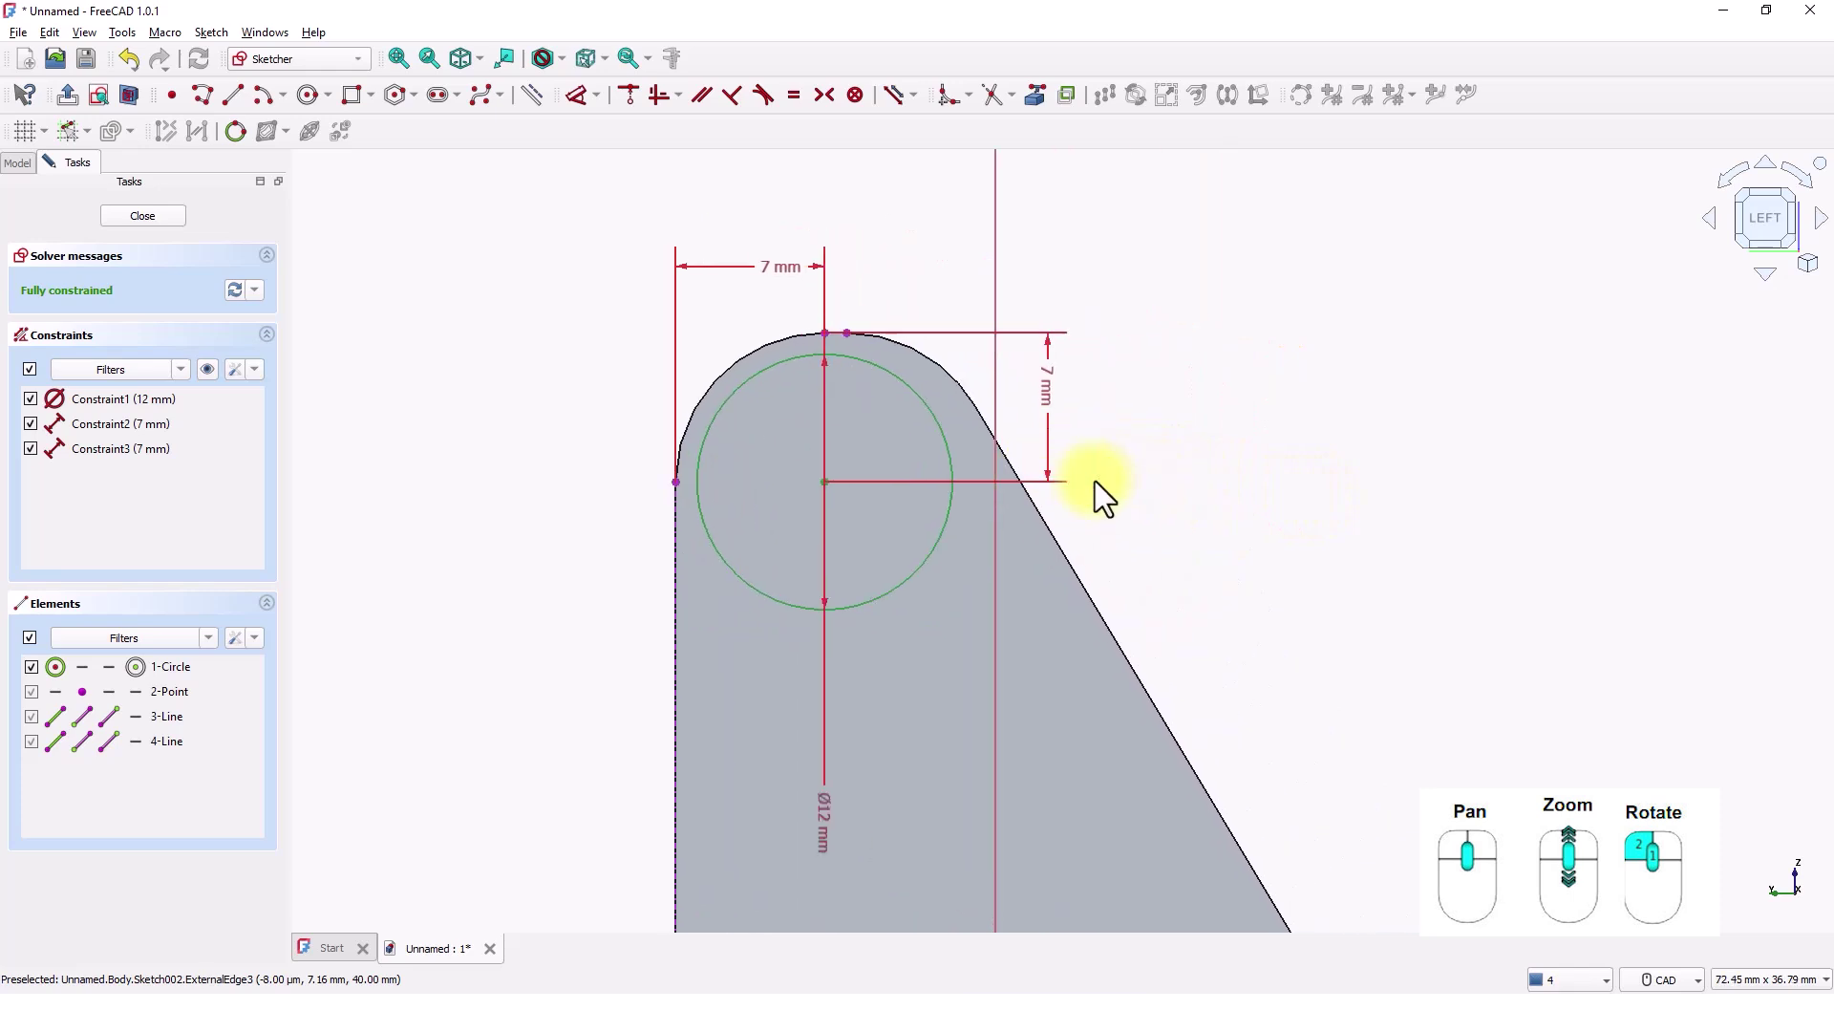
scroll(1108, 487, "down", 1)
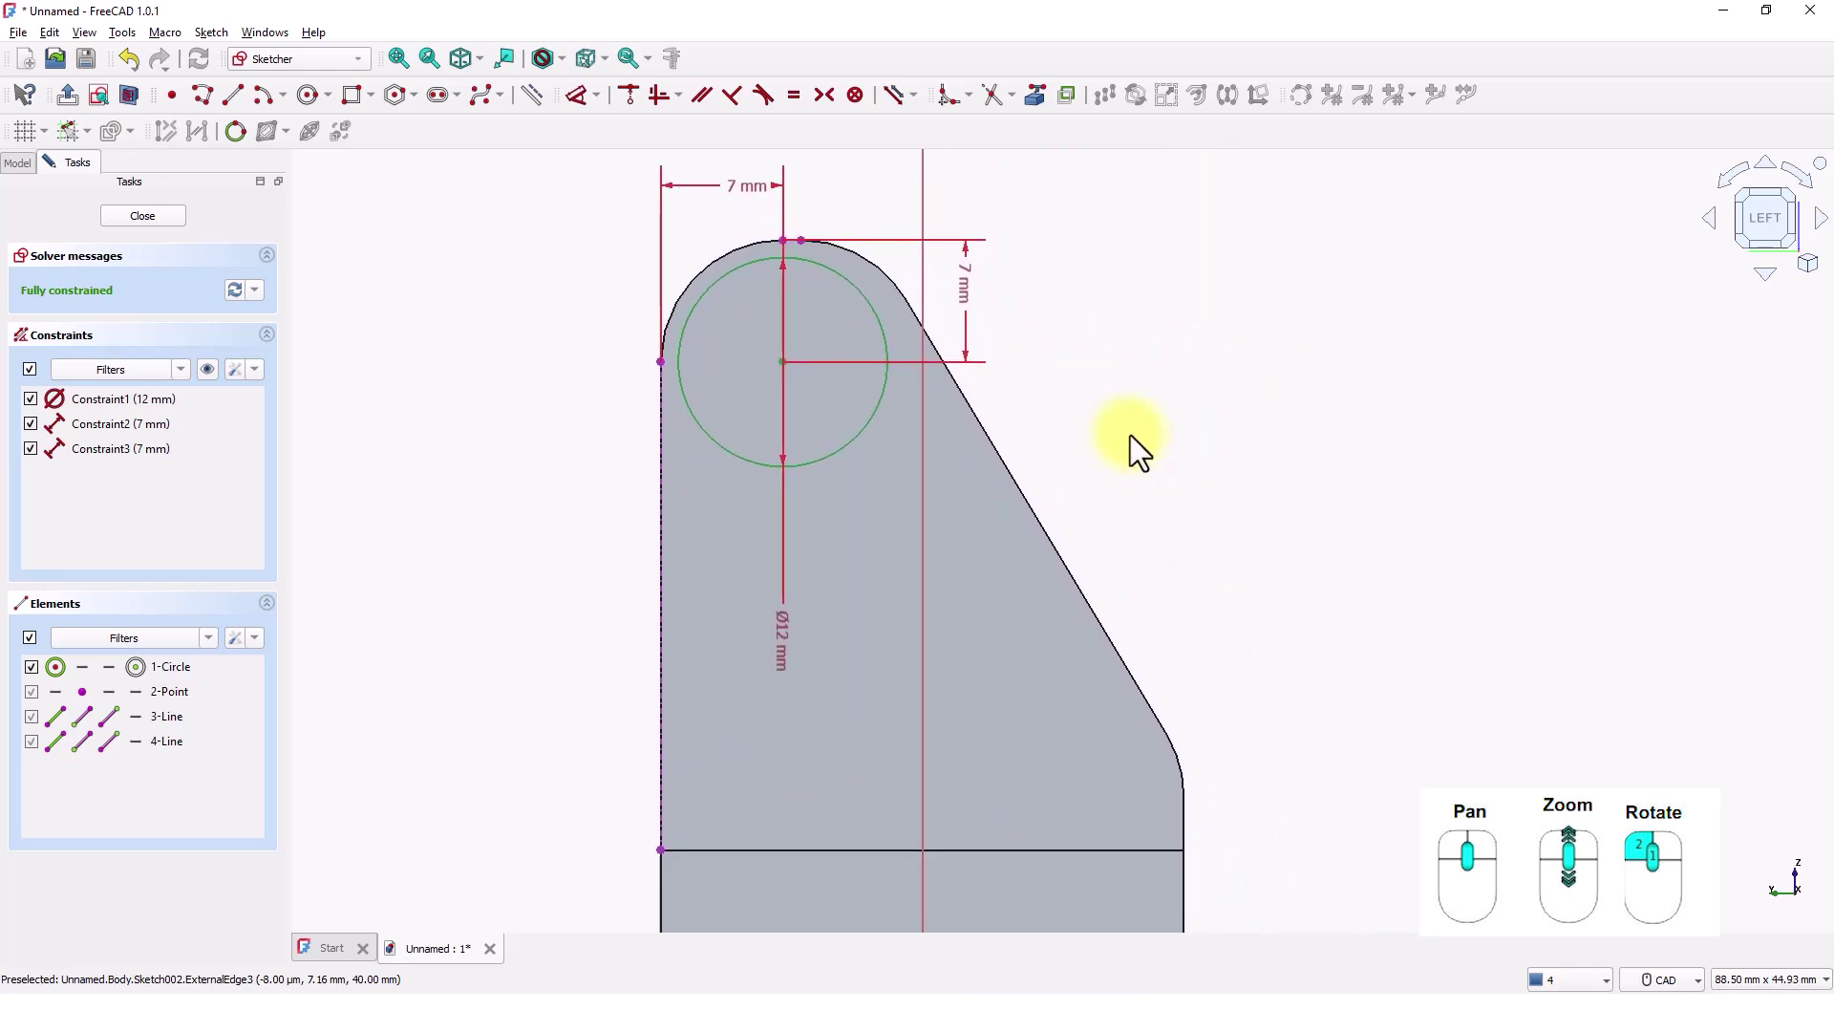
scroll(1131, 438, "down", 2)
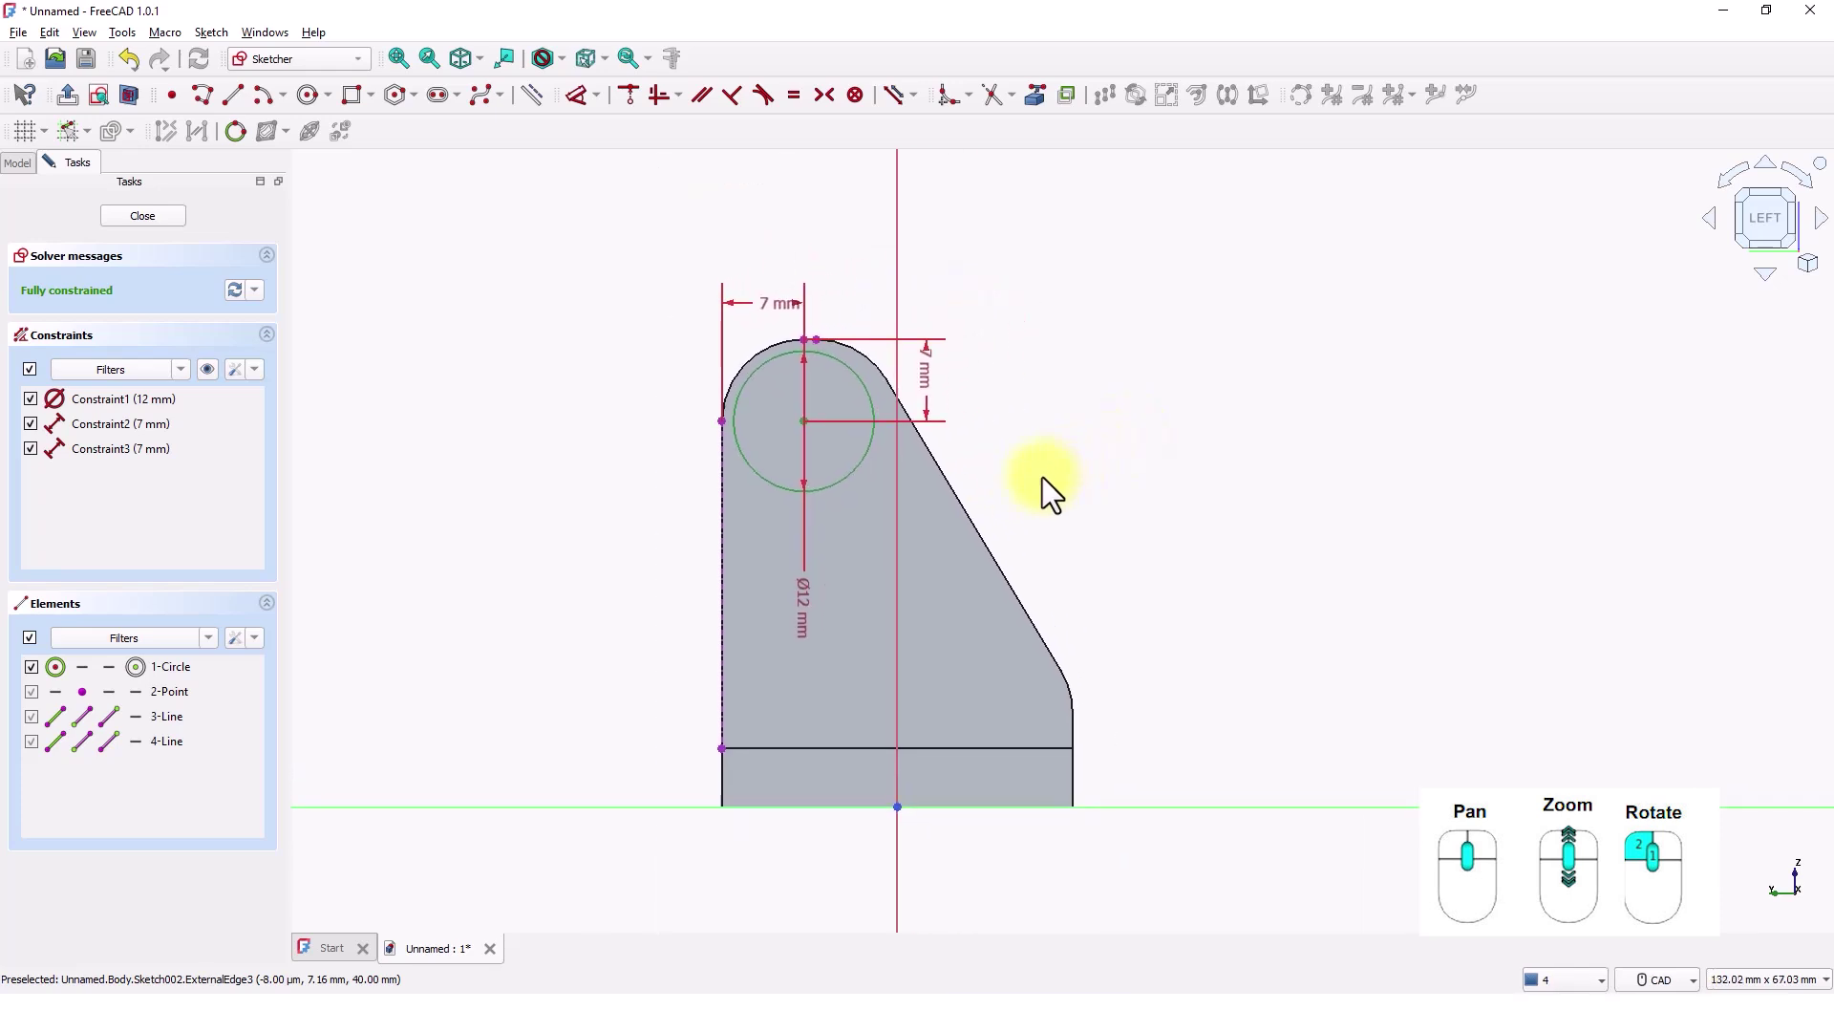
left_click(132, 215)
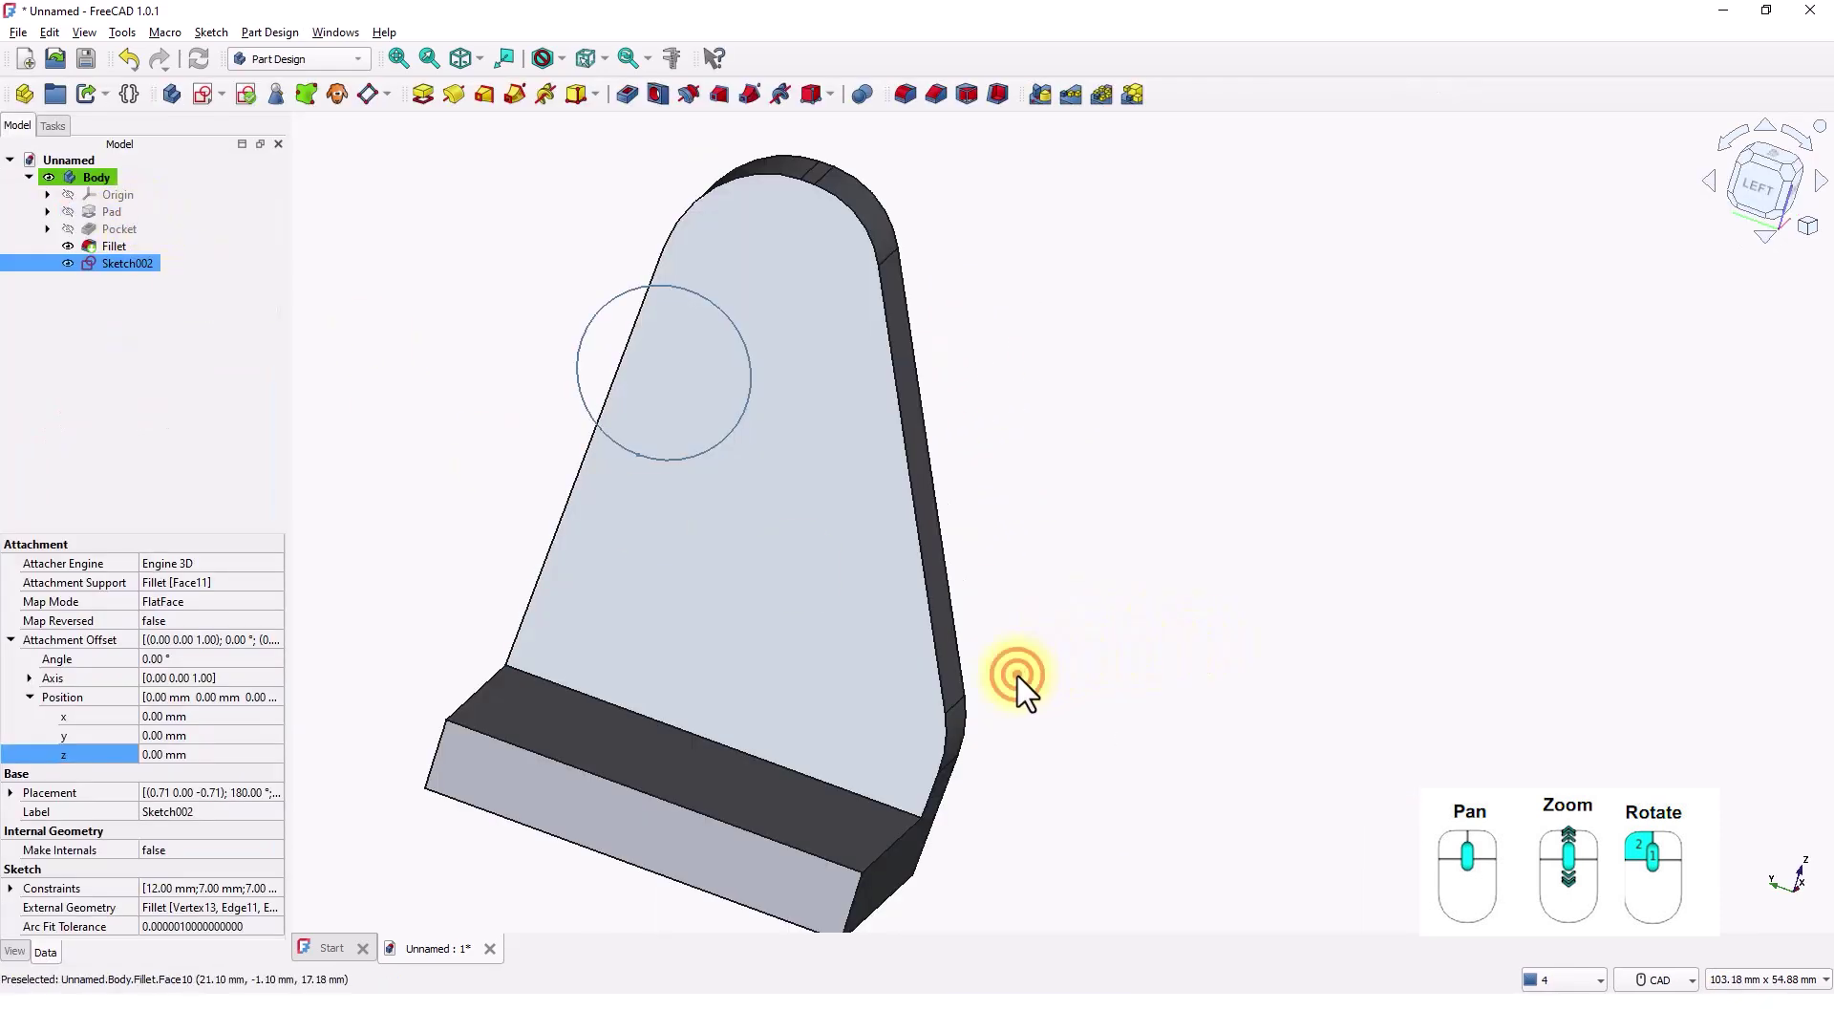
Set the circle sketch's attachment offset to -36 mm along z.
mouse_move(1017, 674)
middle_mouse_down()
mouse_move(837, 669)
mouse_move(682, 594)
mouse_move(701, 581)
mouse_move(770, 621)
mouse_move(1662, 307)
middle_mouse_up()
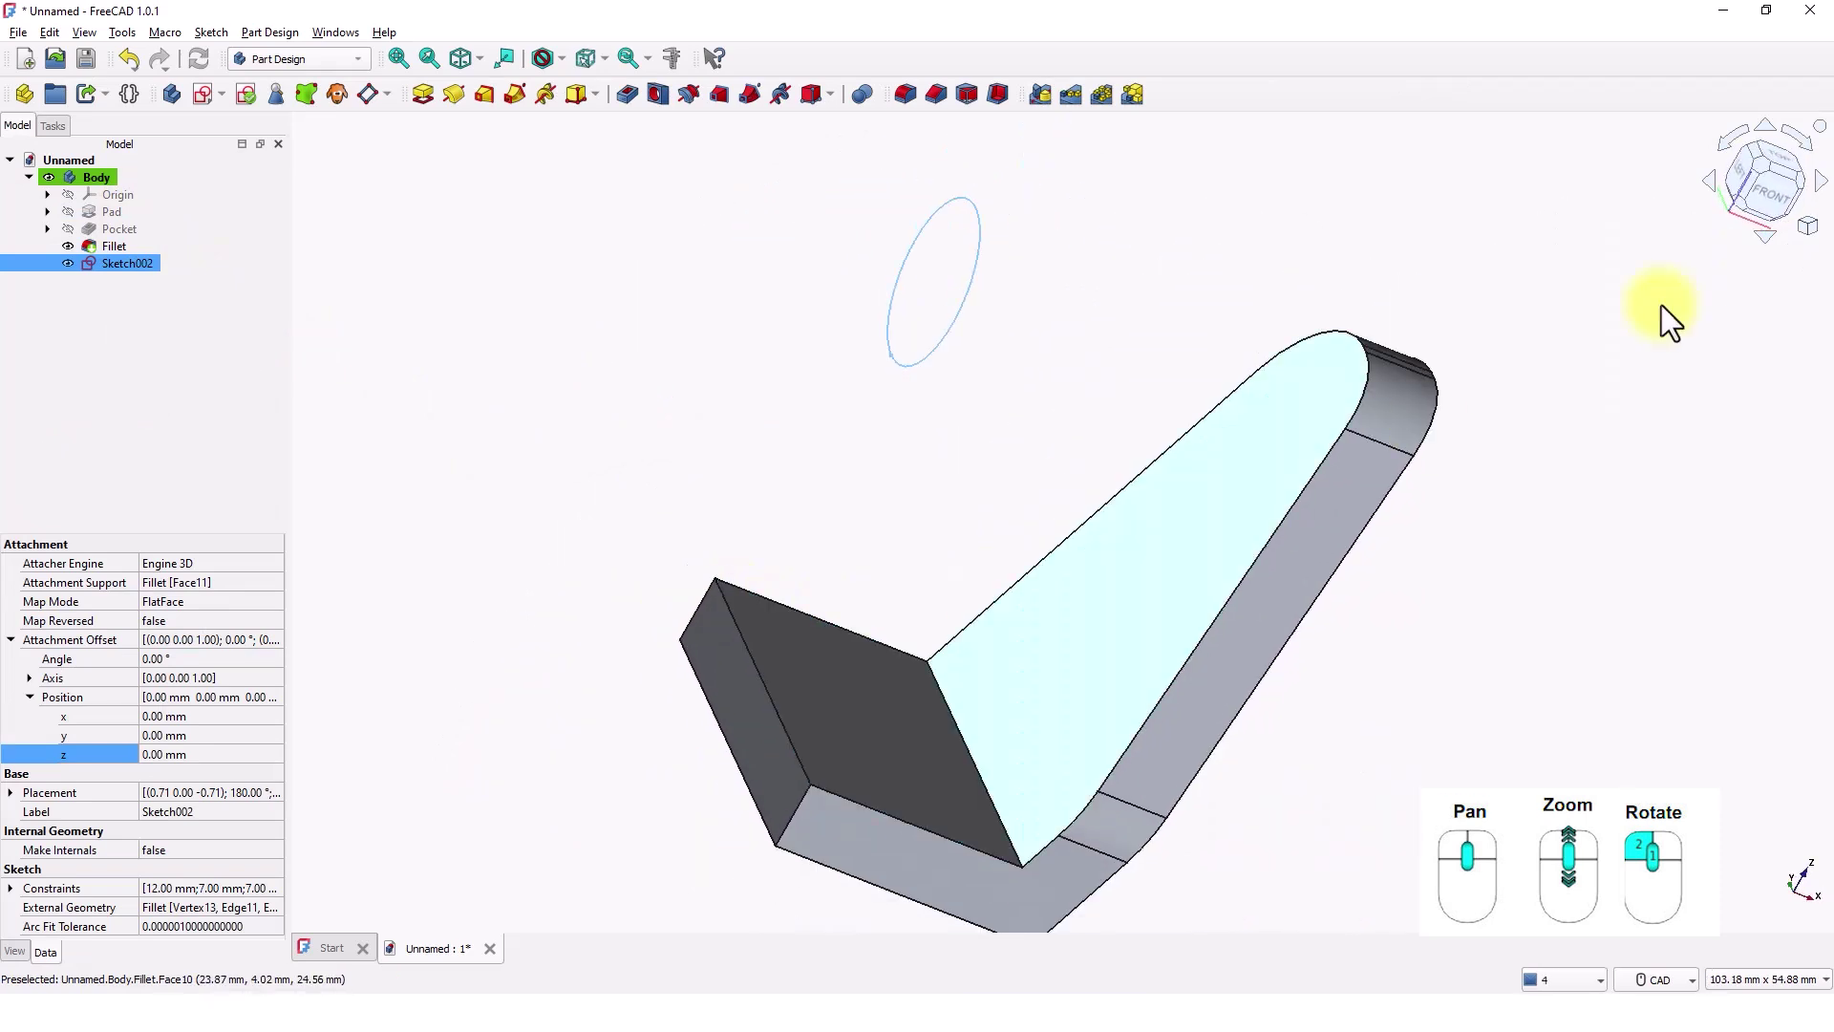
left_click(1773, 198)
scroll(1274, 596, "down", 5)
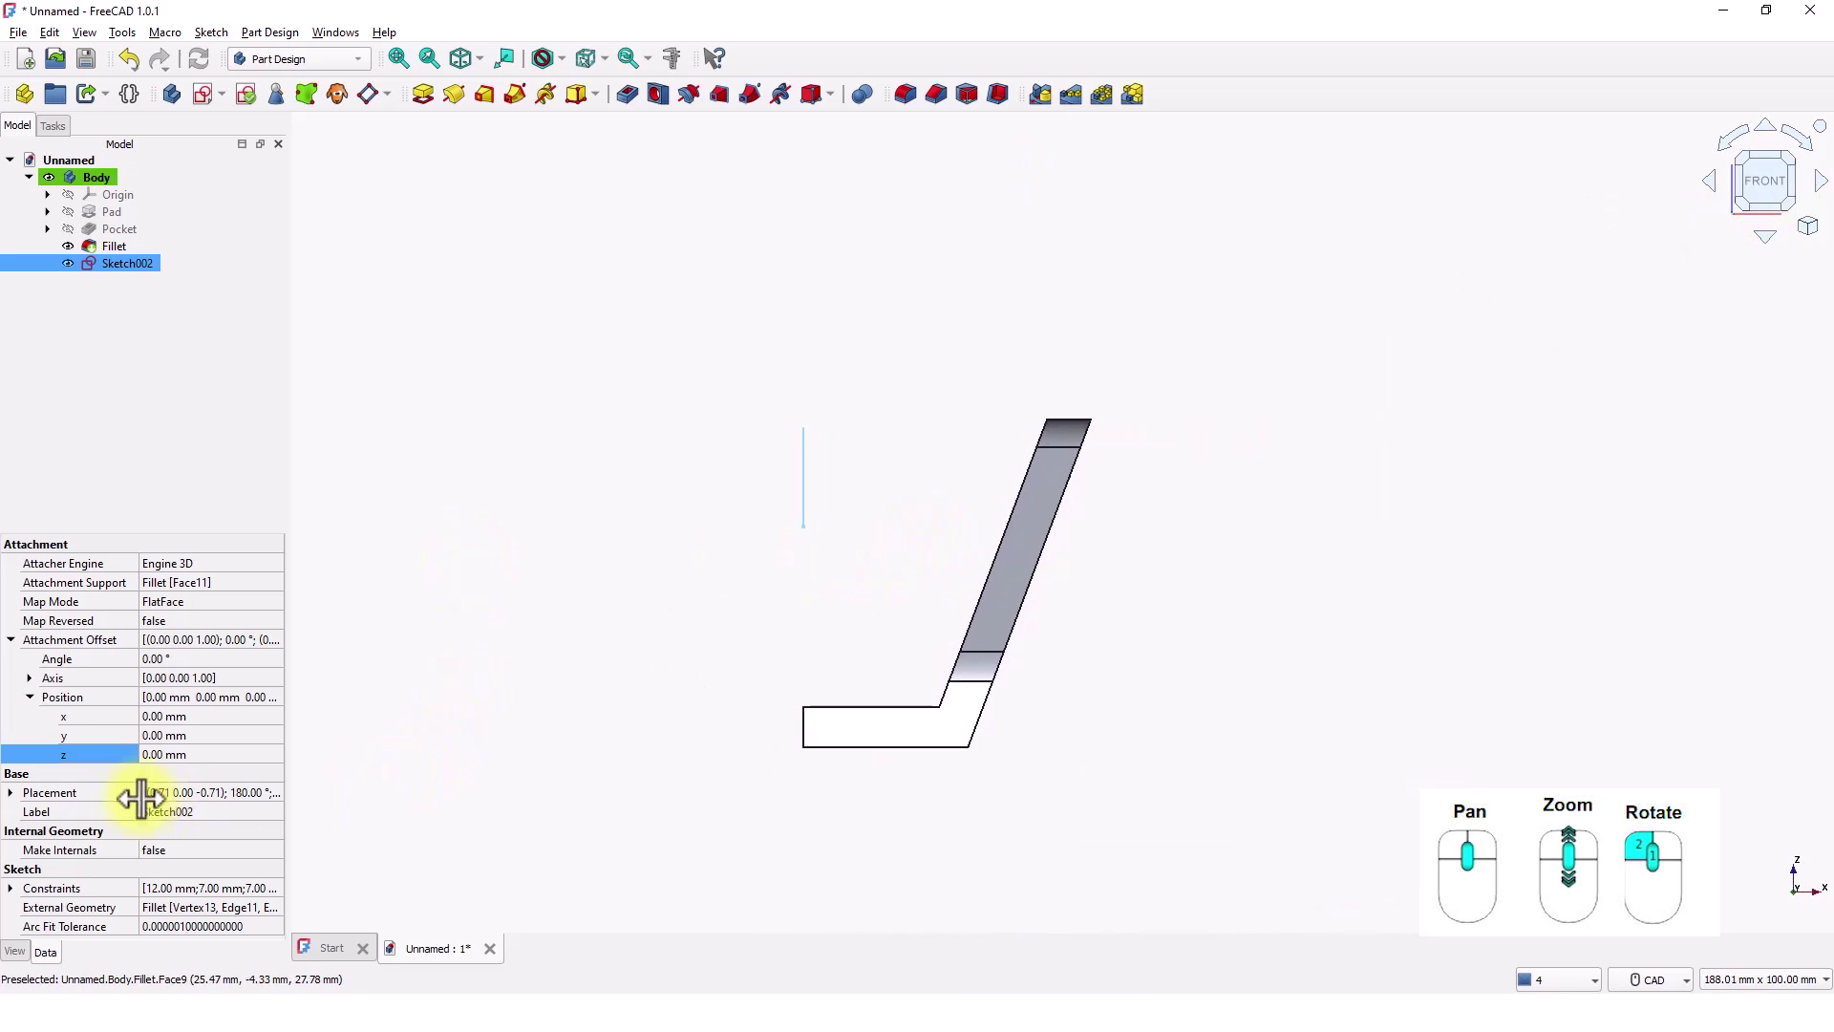
left_click(210, 754)
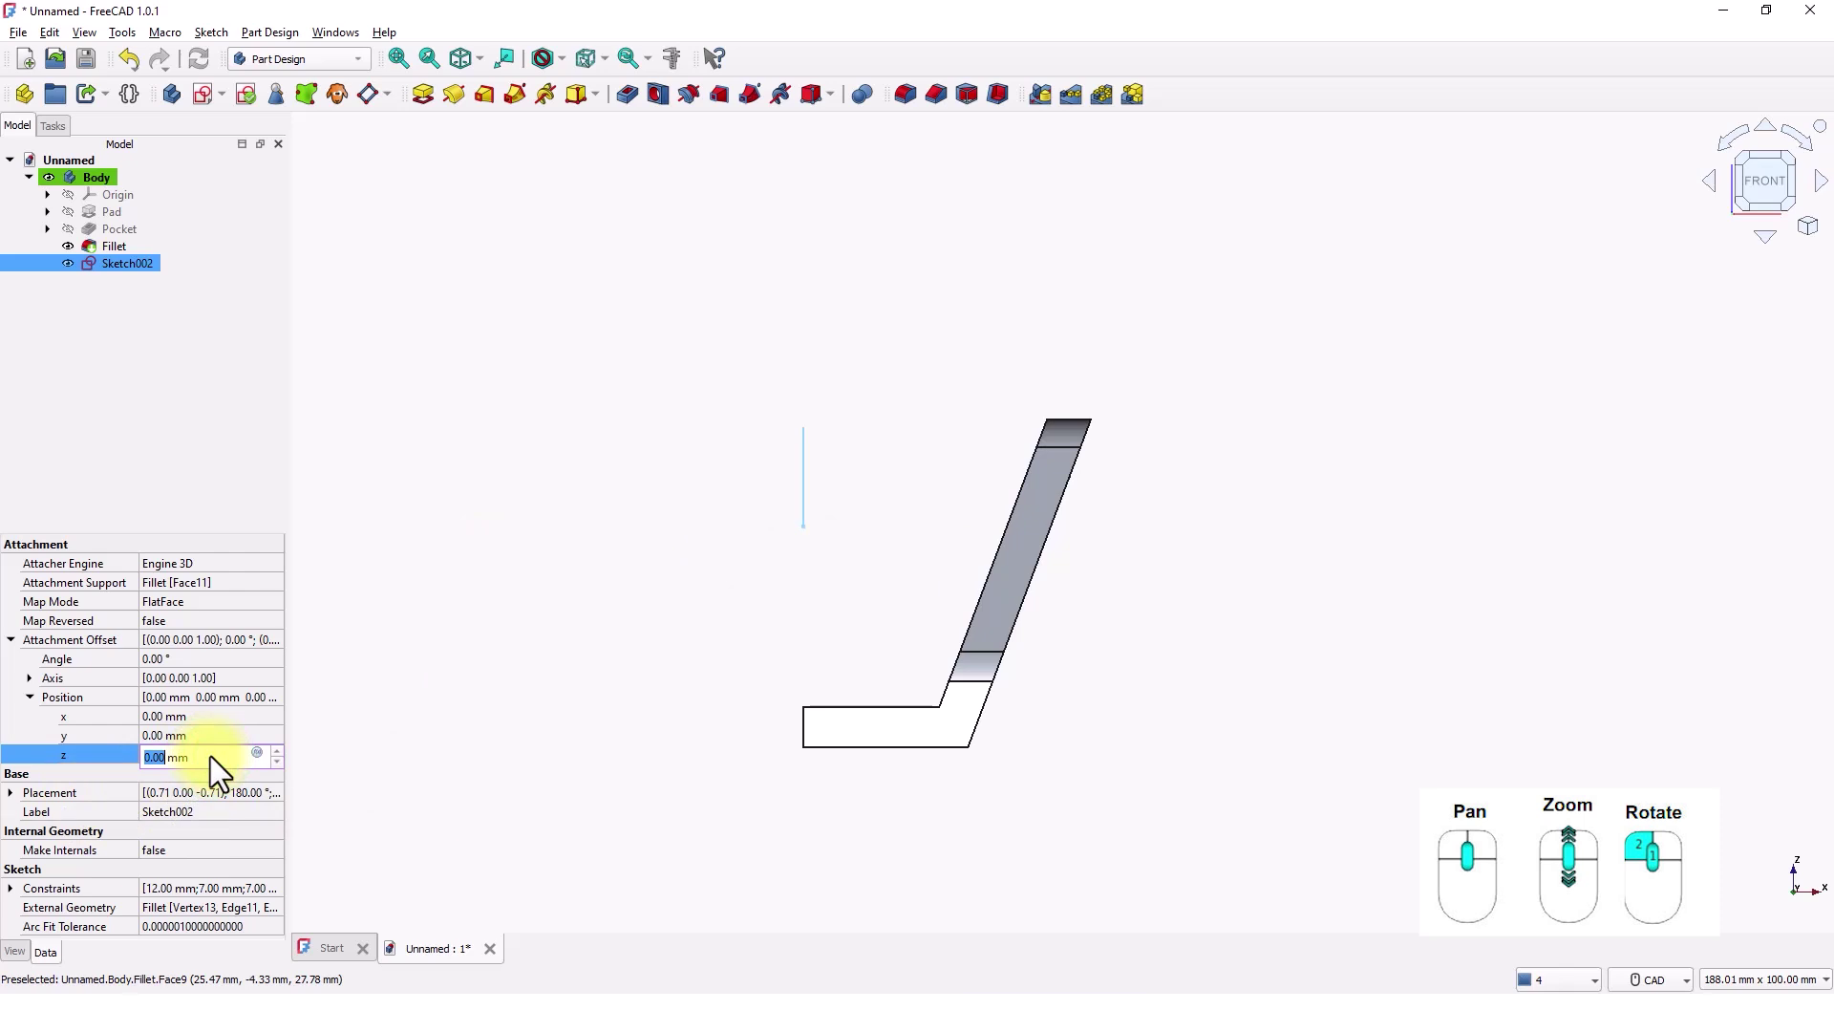
type("36")
type("-")
key("Return")
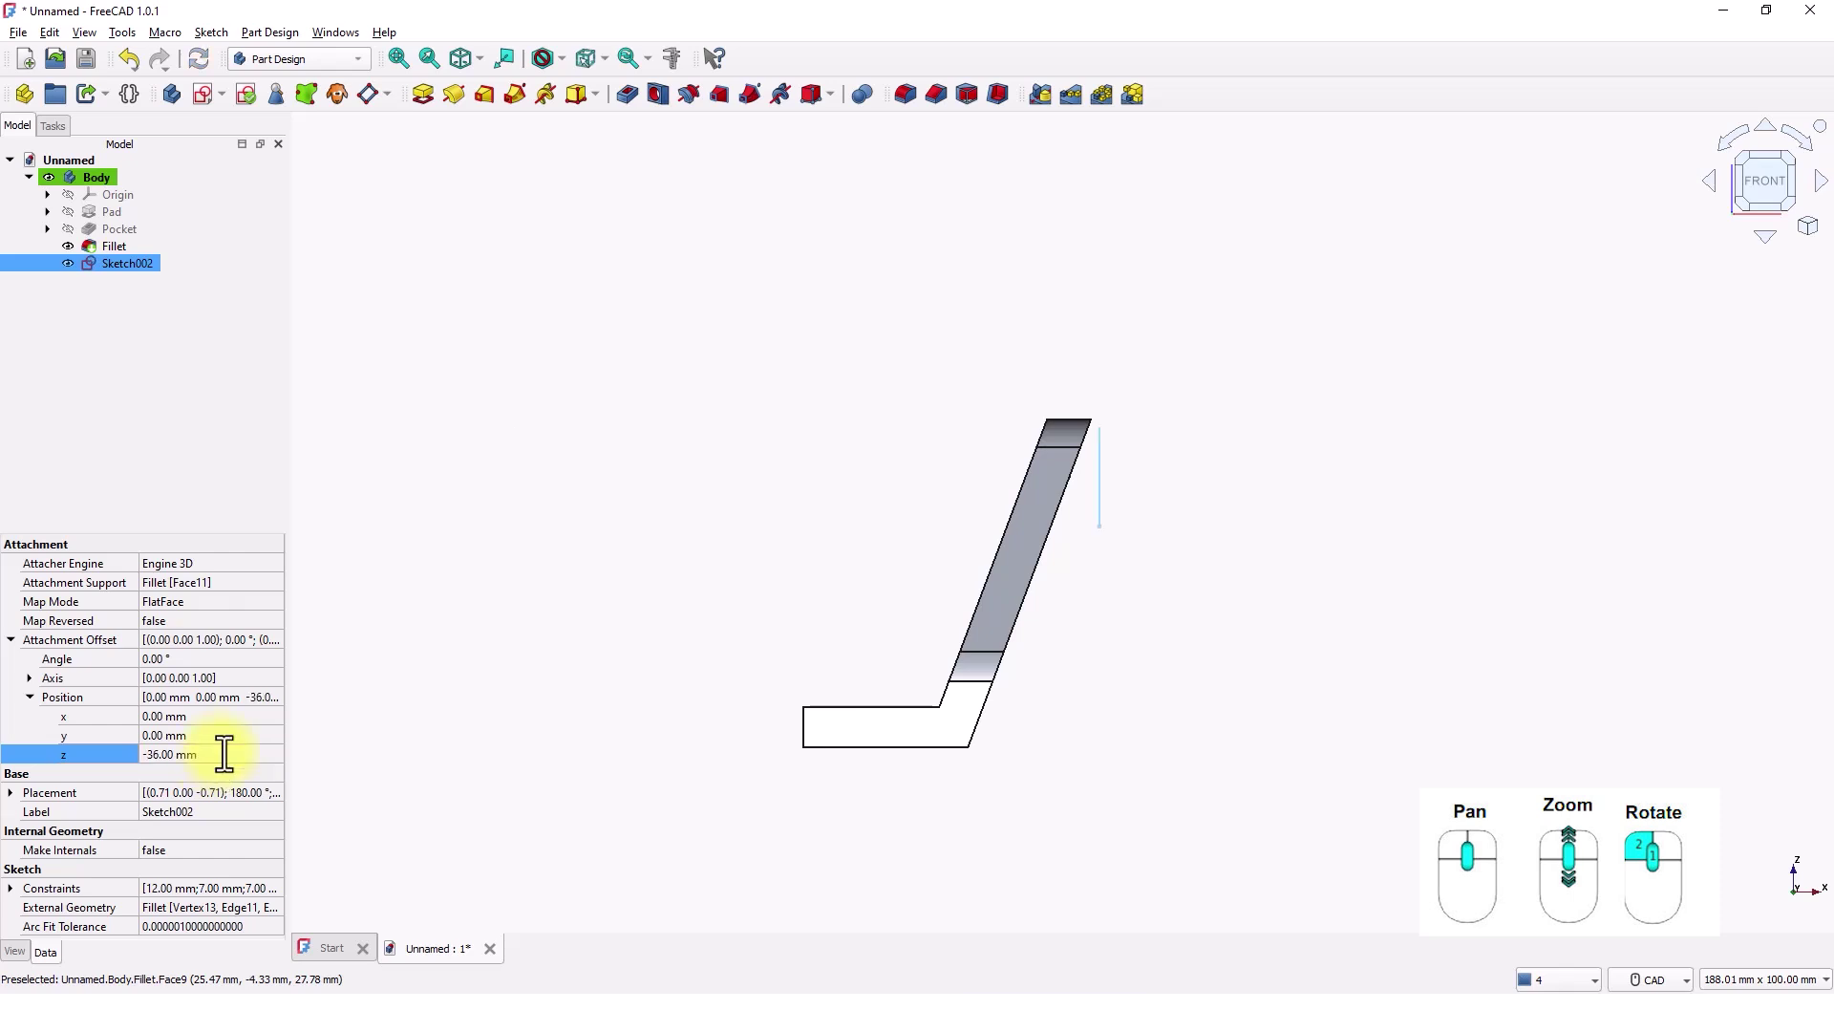
left_click(894, 548)
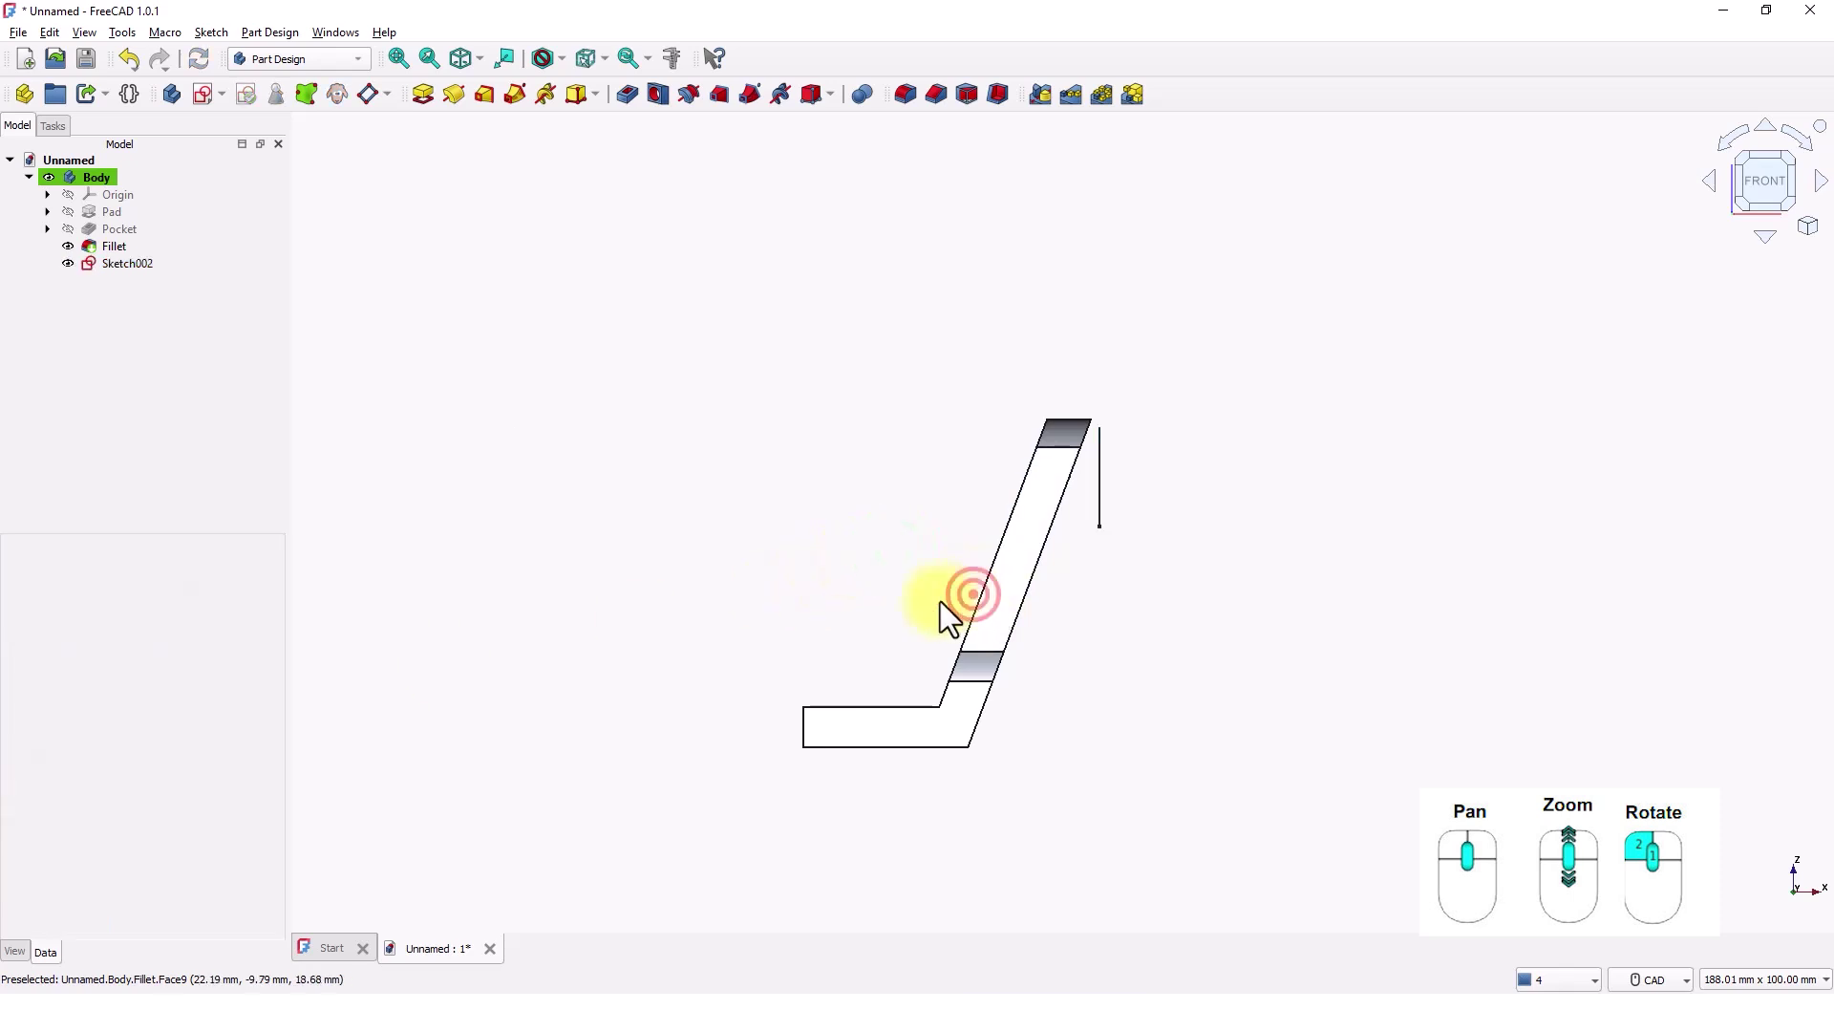
Pad the offset circle sketch up to the arm's outer slanted face to form a cylindrical boss.
mouse_move(940, 600)
middle_mouse_down()
mouse_move(554, 627)
mouse_move(909, 633)
mouse_move(716, 642)
mouse_move(764, 694)
mouse_move(650, 725)
middle_mouse_up()
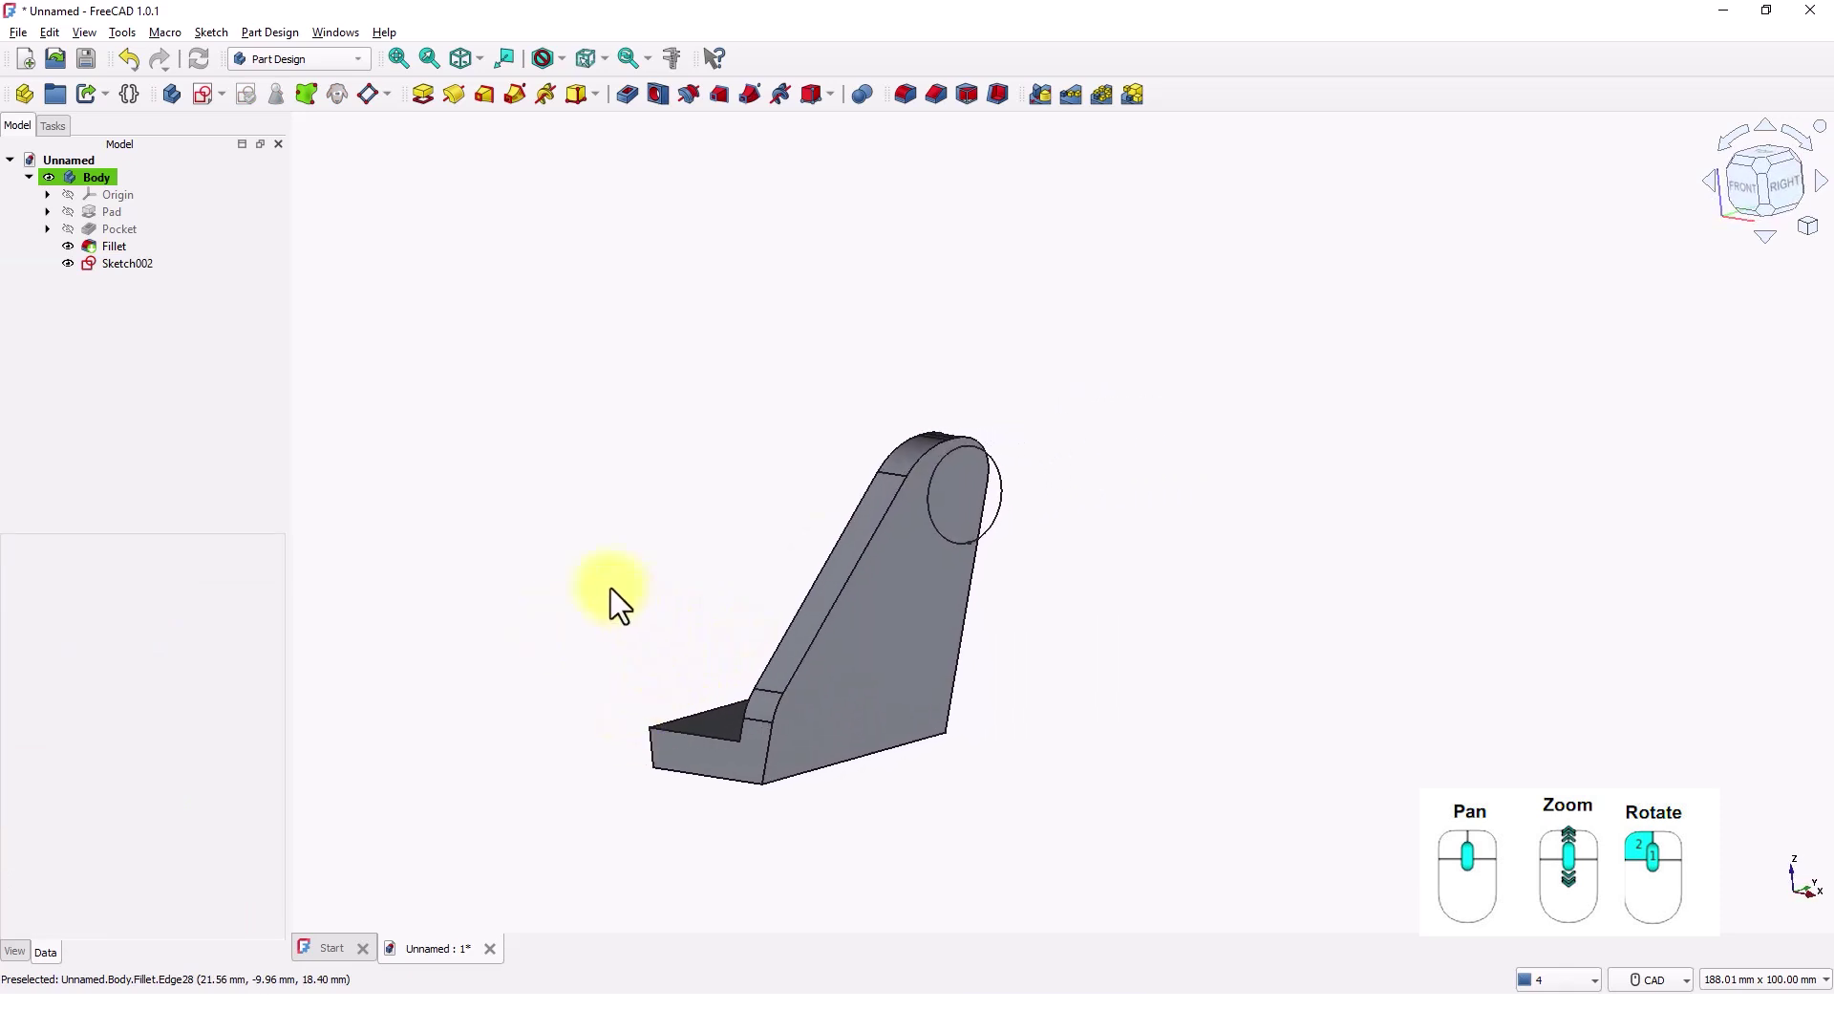
middle_click_drag(610, 589, 507, 604)
scroll(622, 611, "up", 2)
scroll(531, 605, "up", 2)
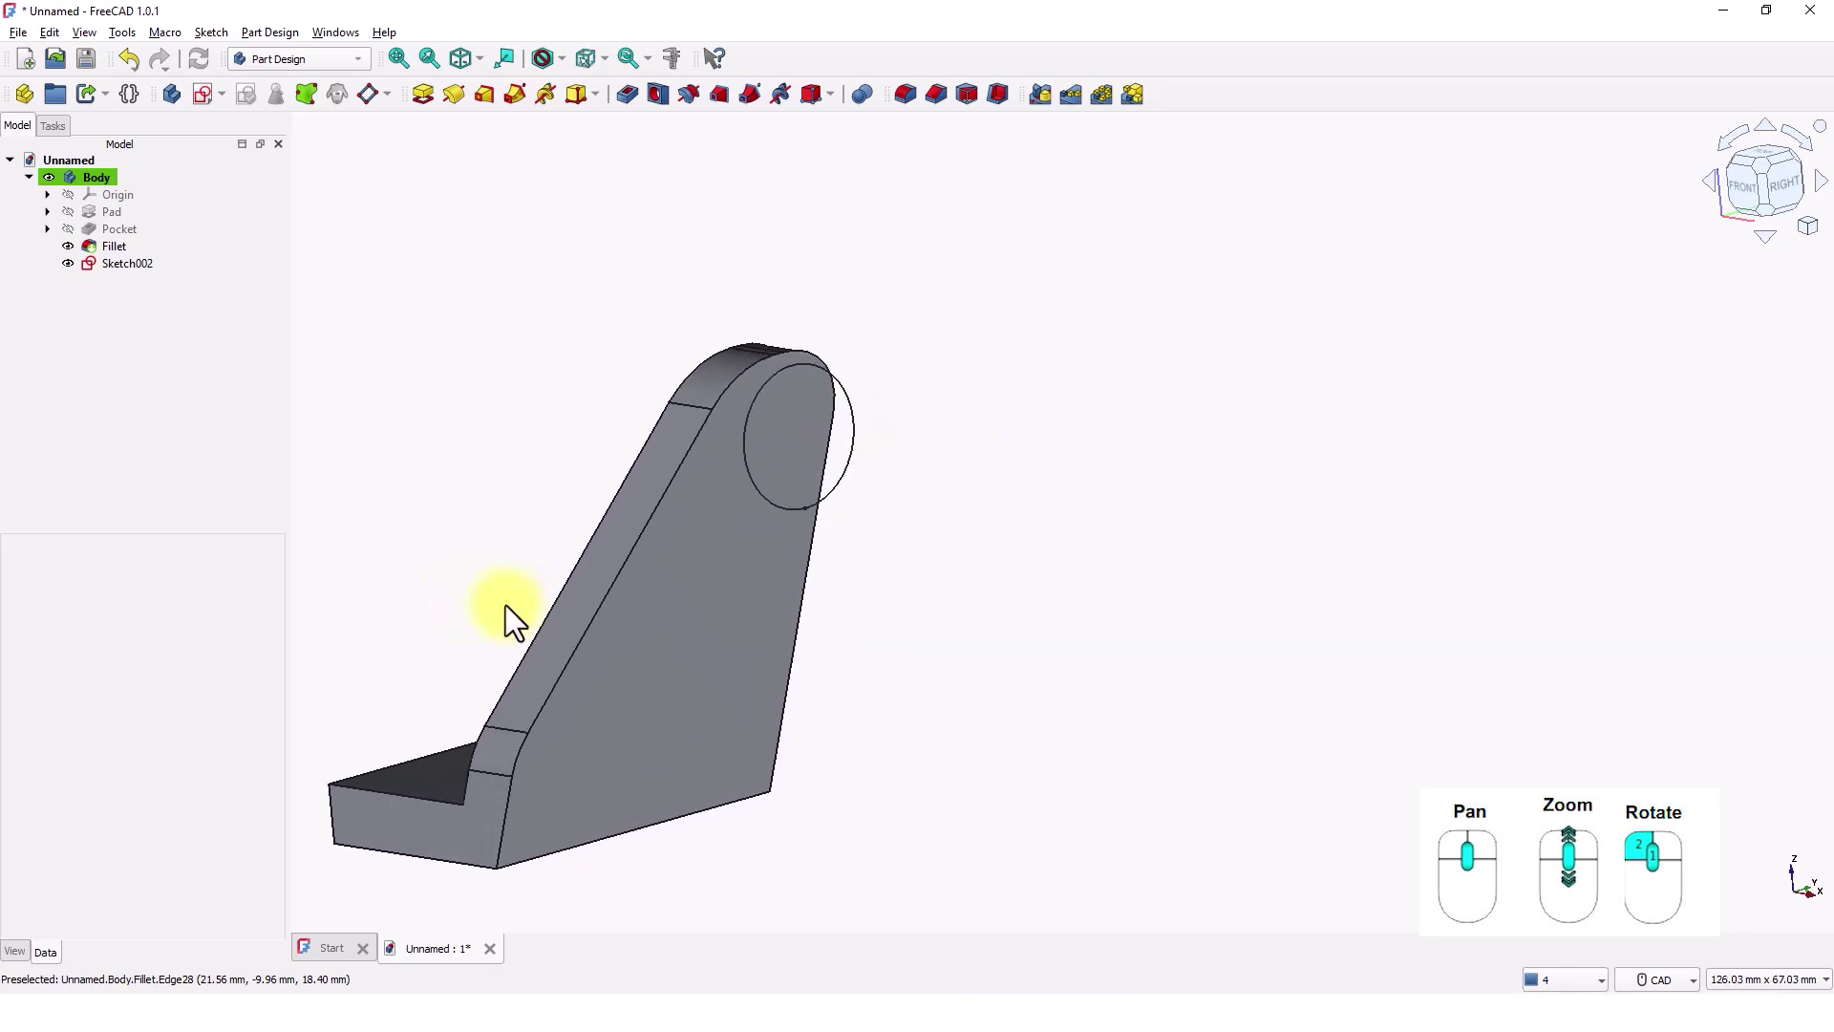
left_click(424, 100)
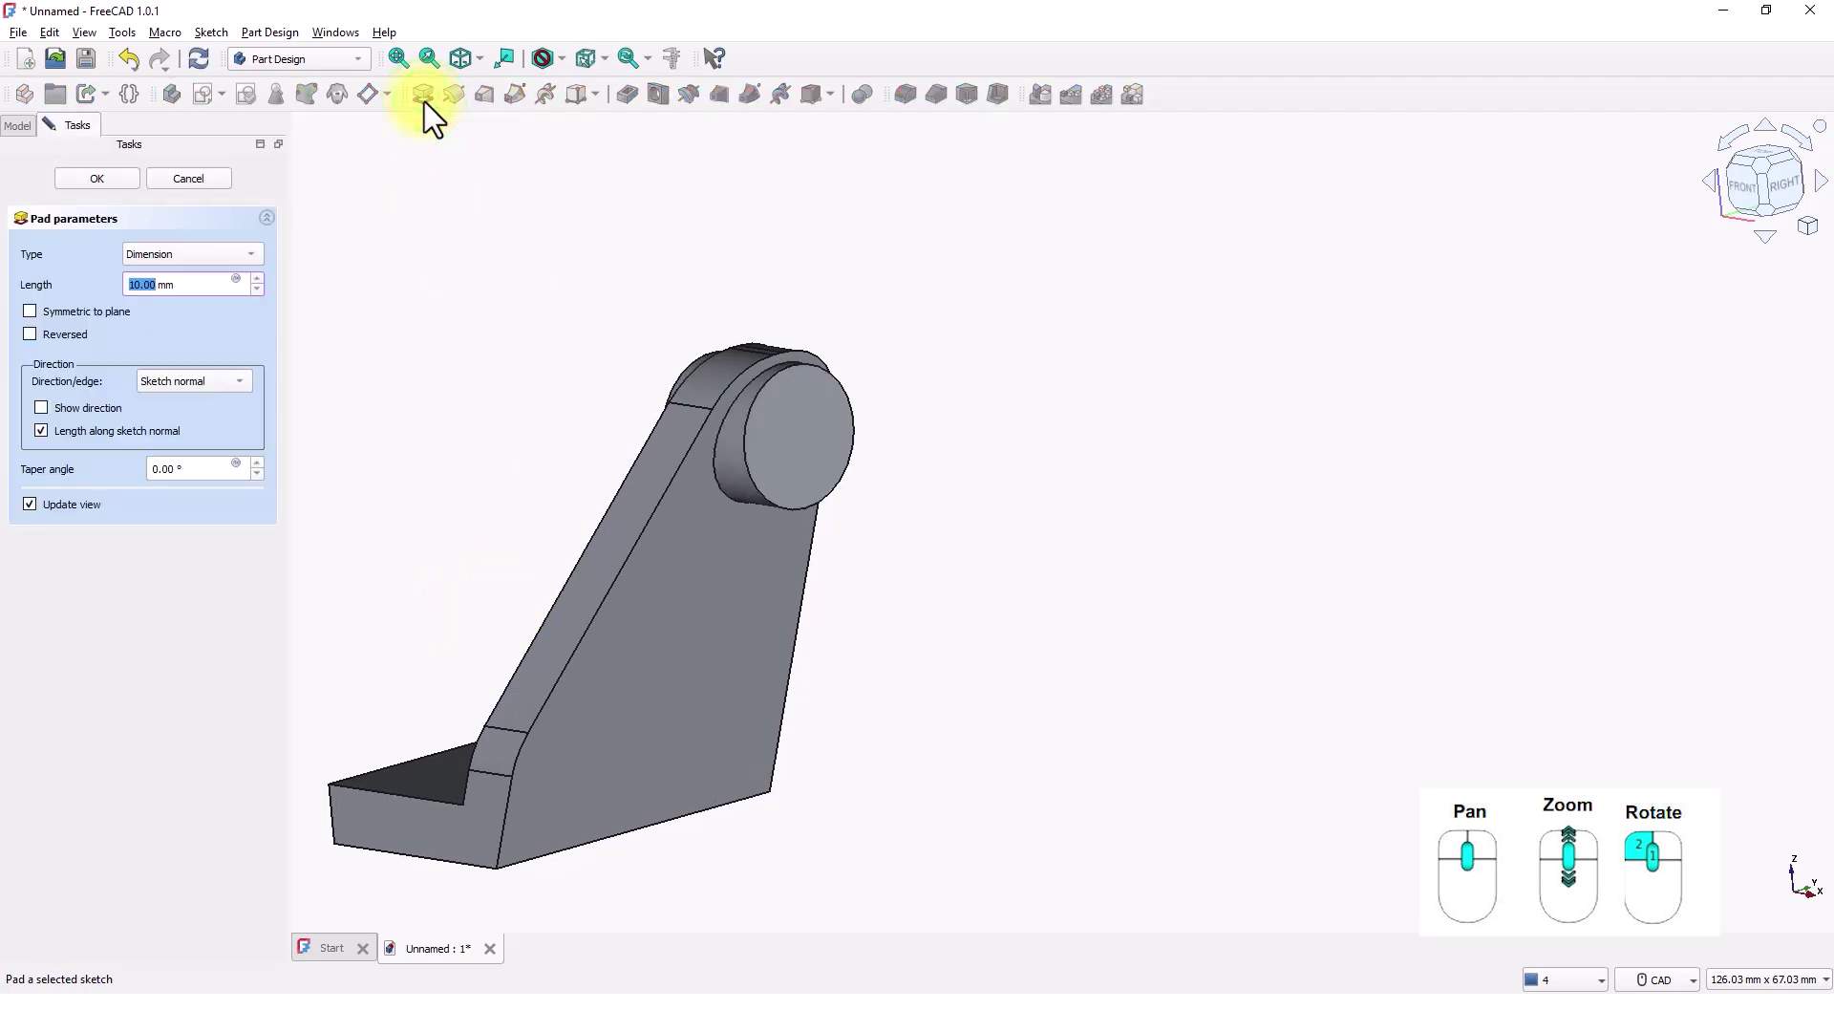
left_click(178, 254)
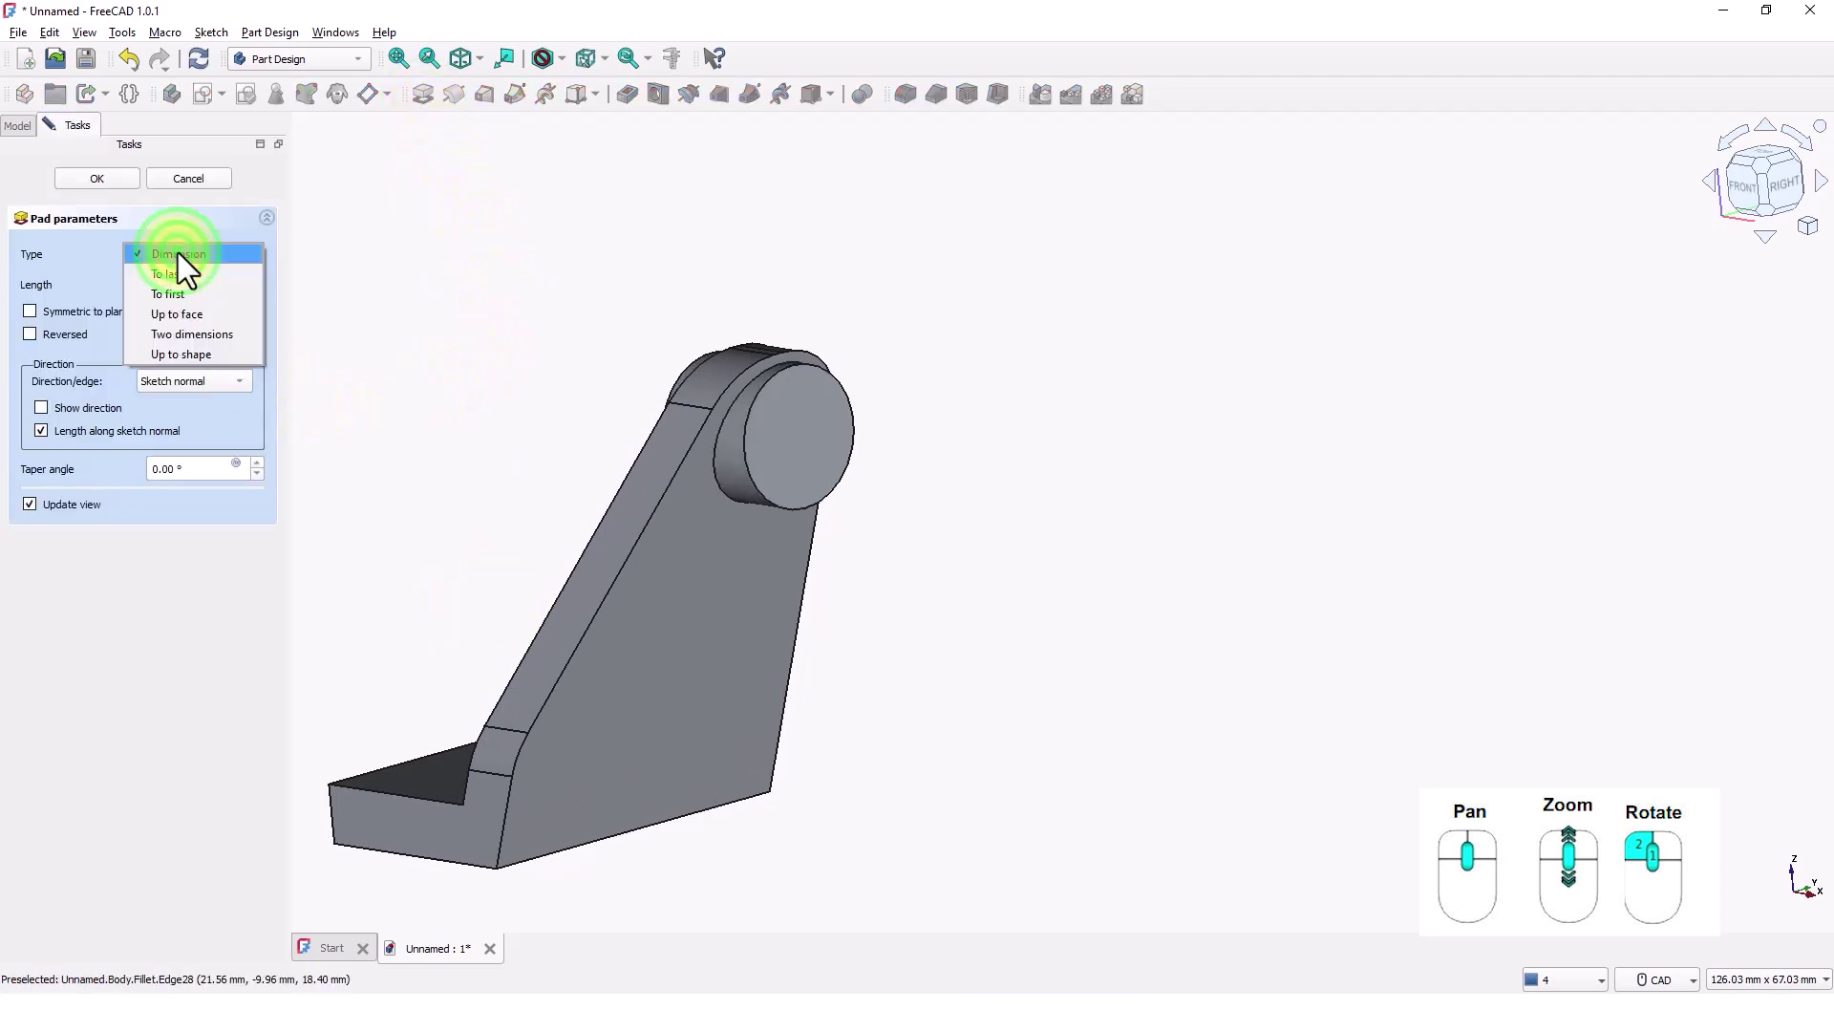
left_click(191, 313)
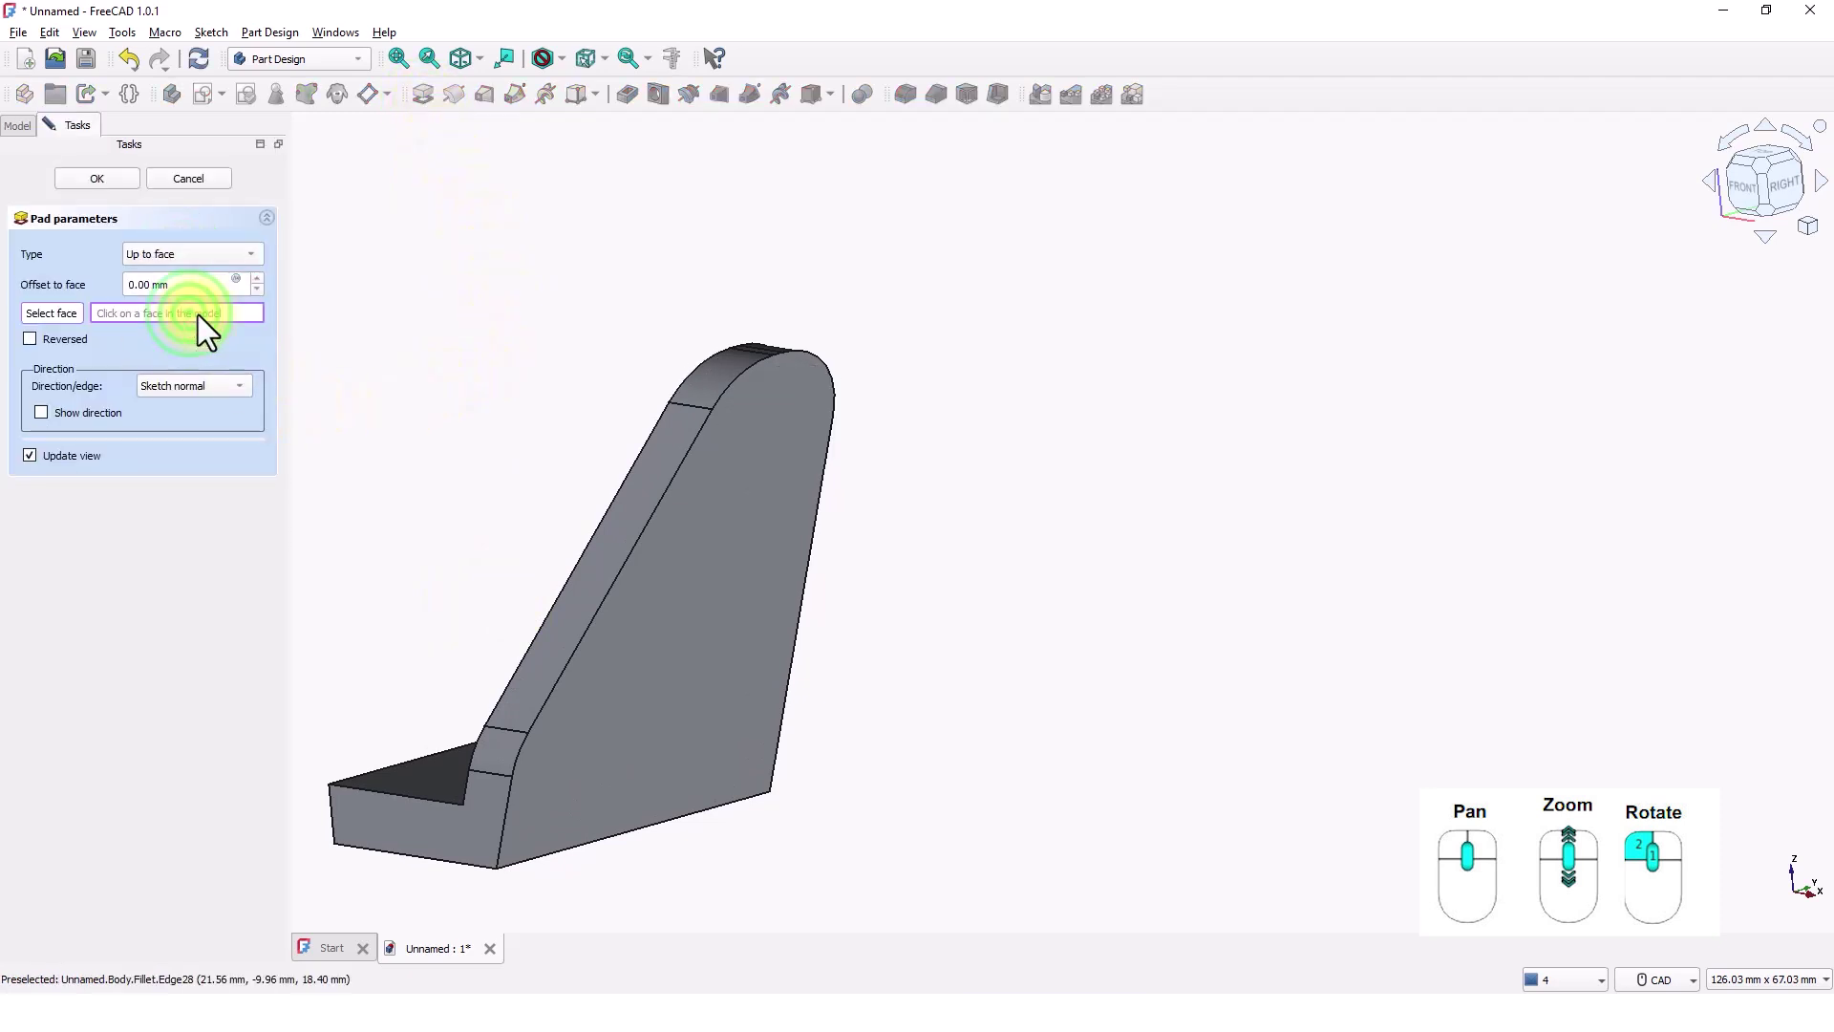
left_click(689, 550)
middle_click_drag(479, 465, 560, 470)
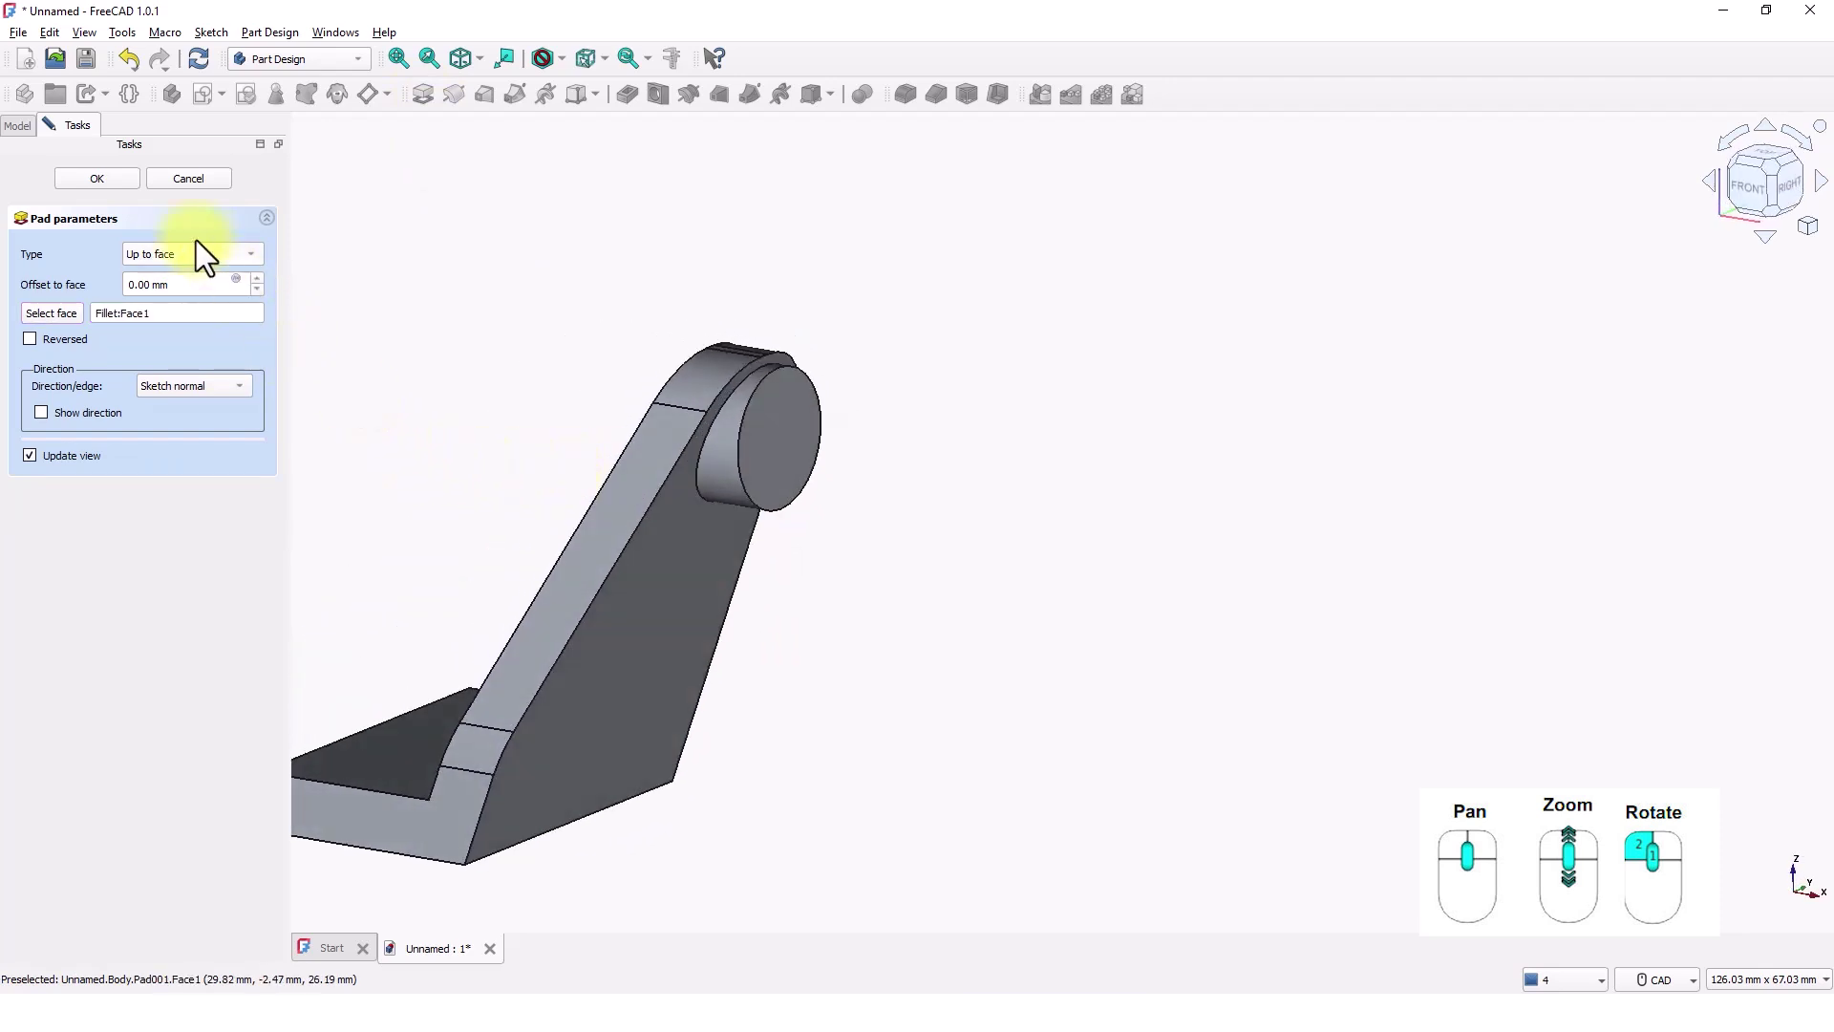
left_click(99, 178)
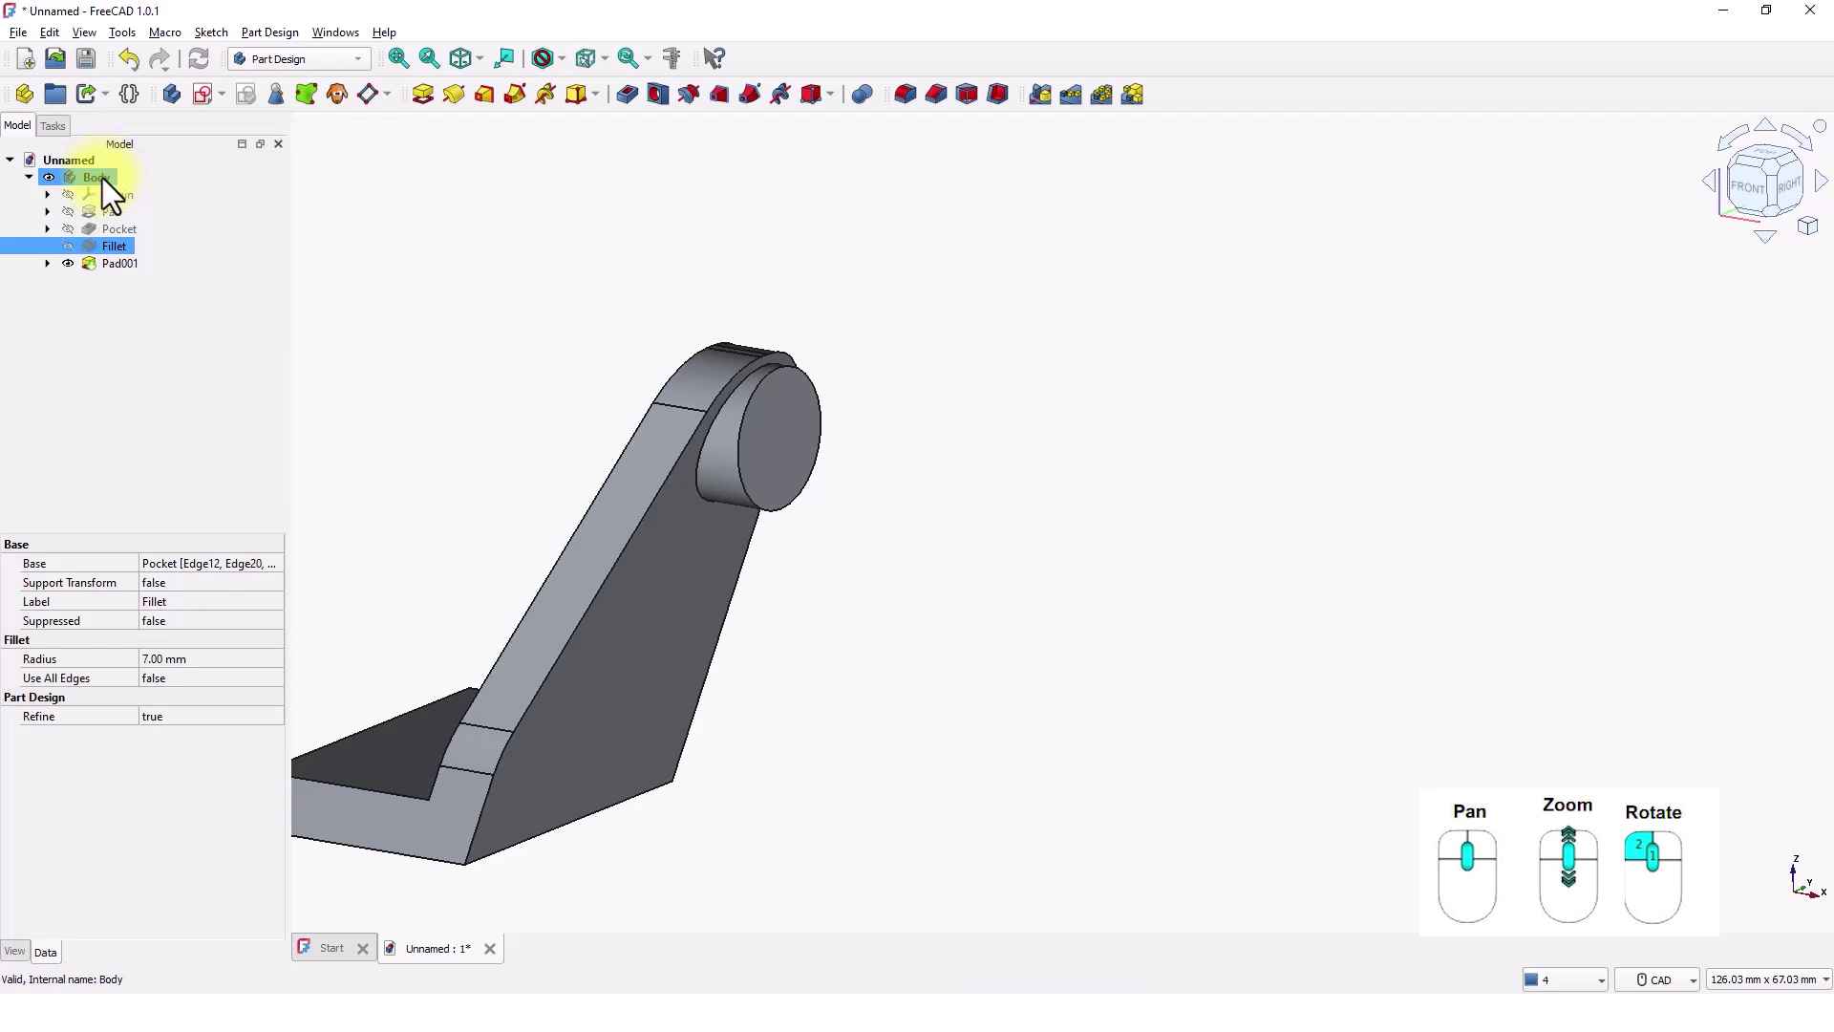
Create a sketch on the boss's flat end face and link the face's circular edge as external geometry.
middle_click_drag(585, 365, 840, 358)
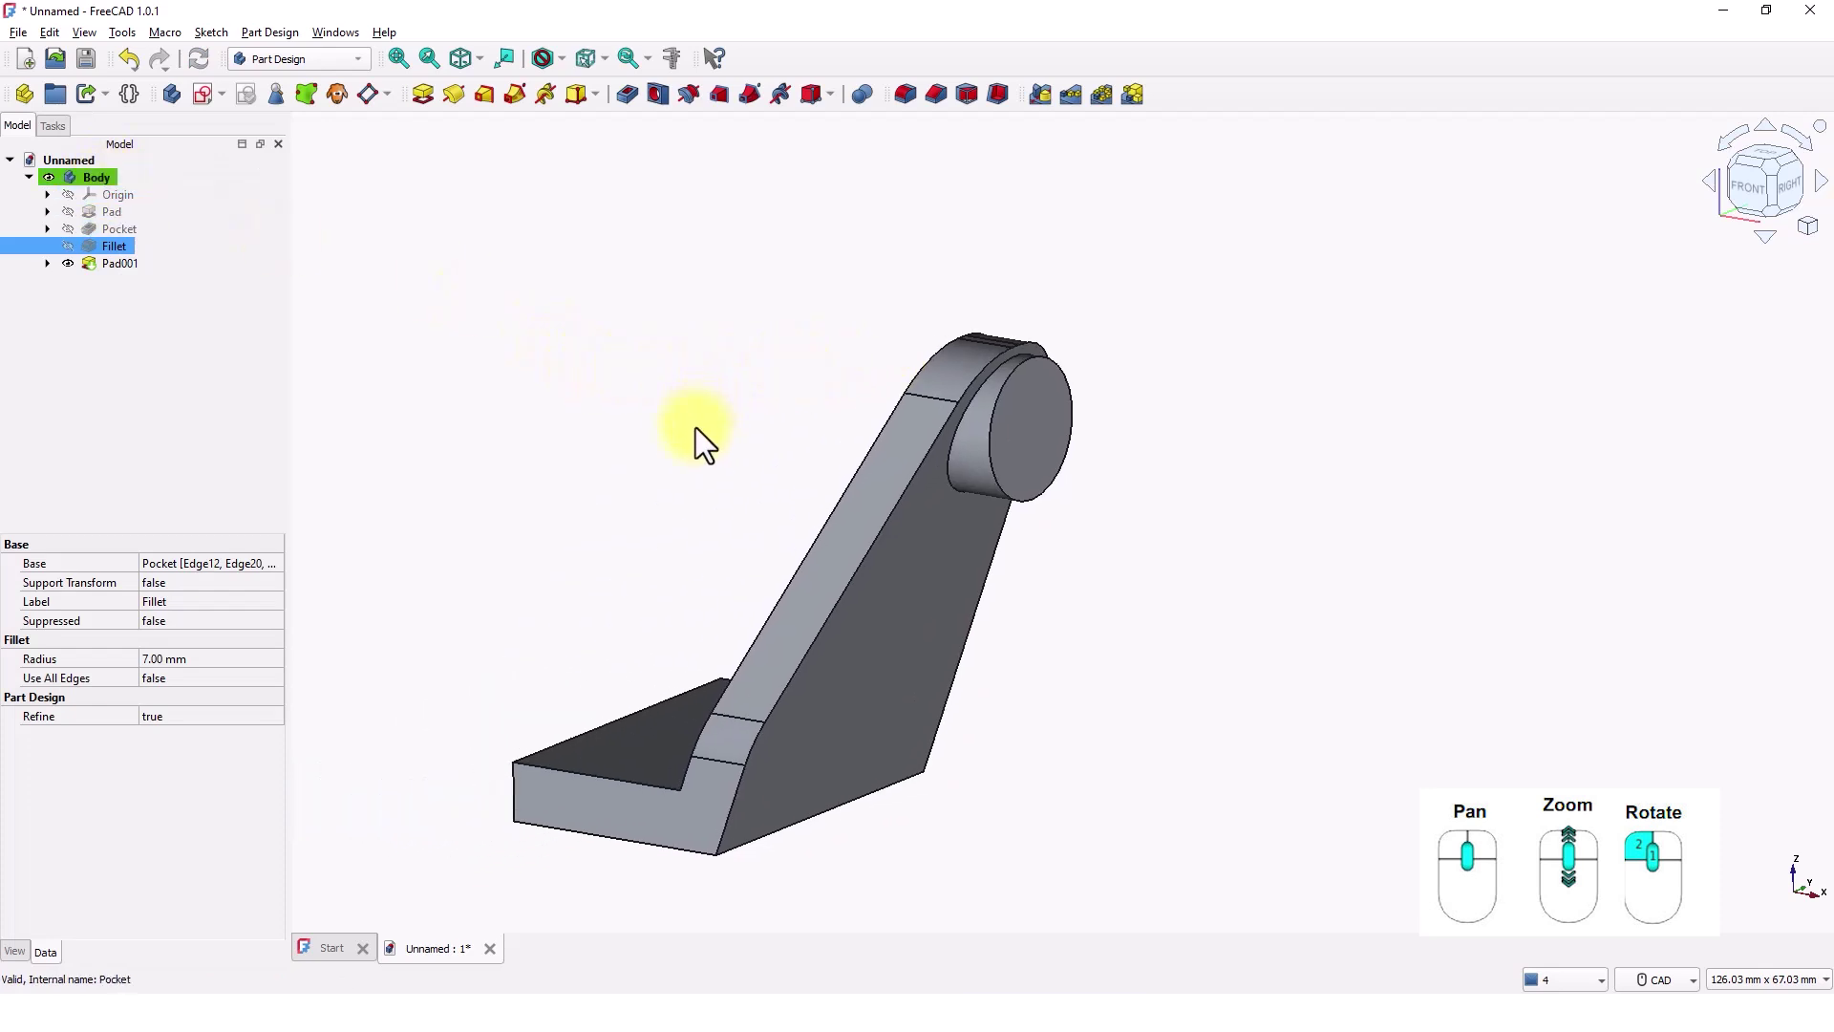
middle_click_drag(701, 433, 655, 436)
middle_click_drag(652, 433, 629, 432)
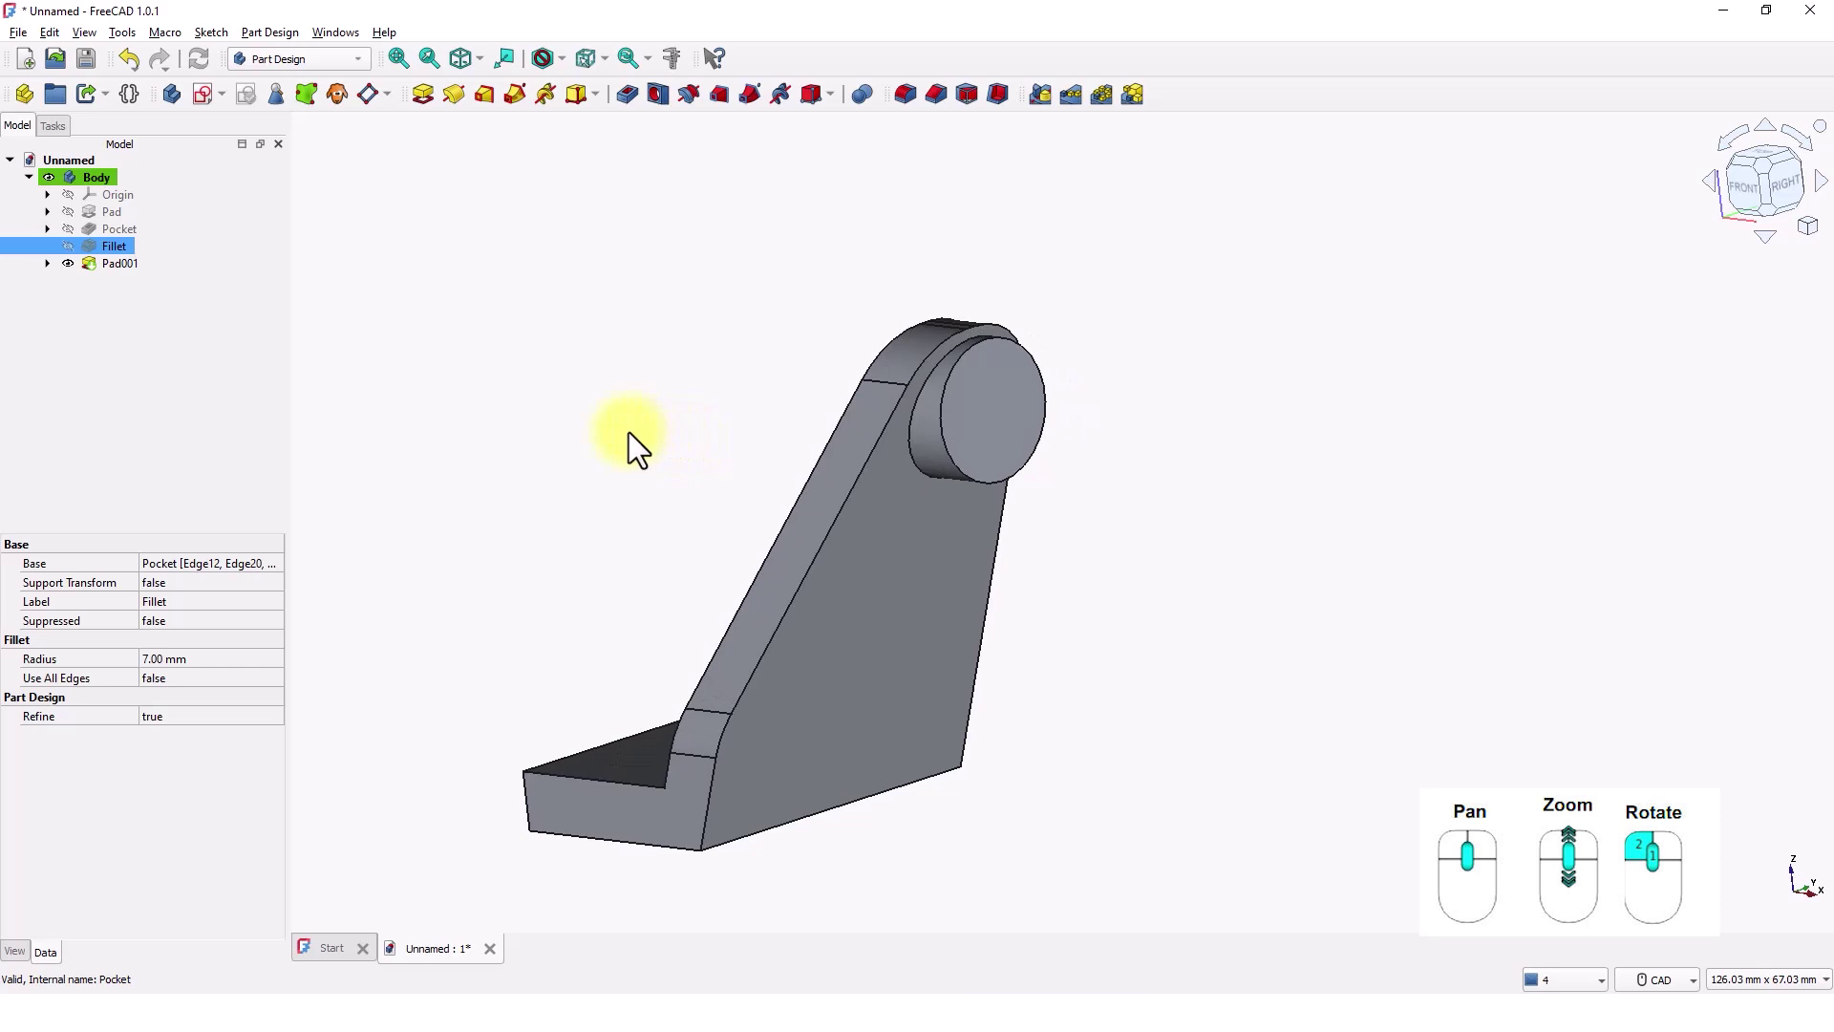
left_click(1011, 447)
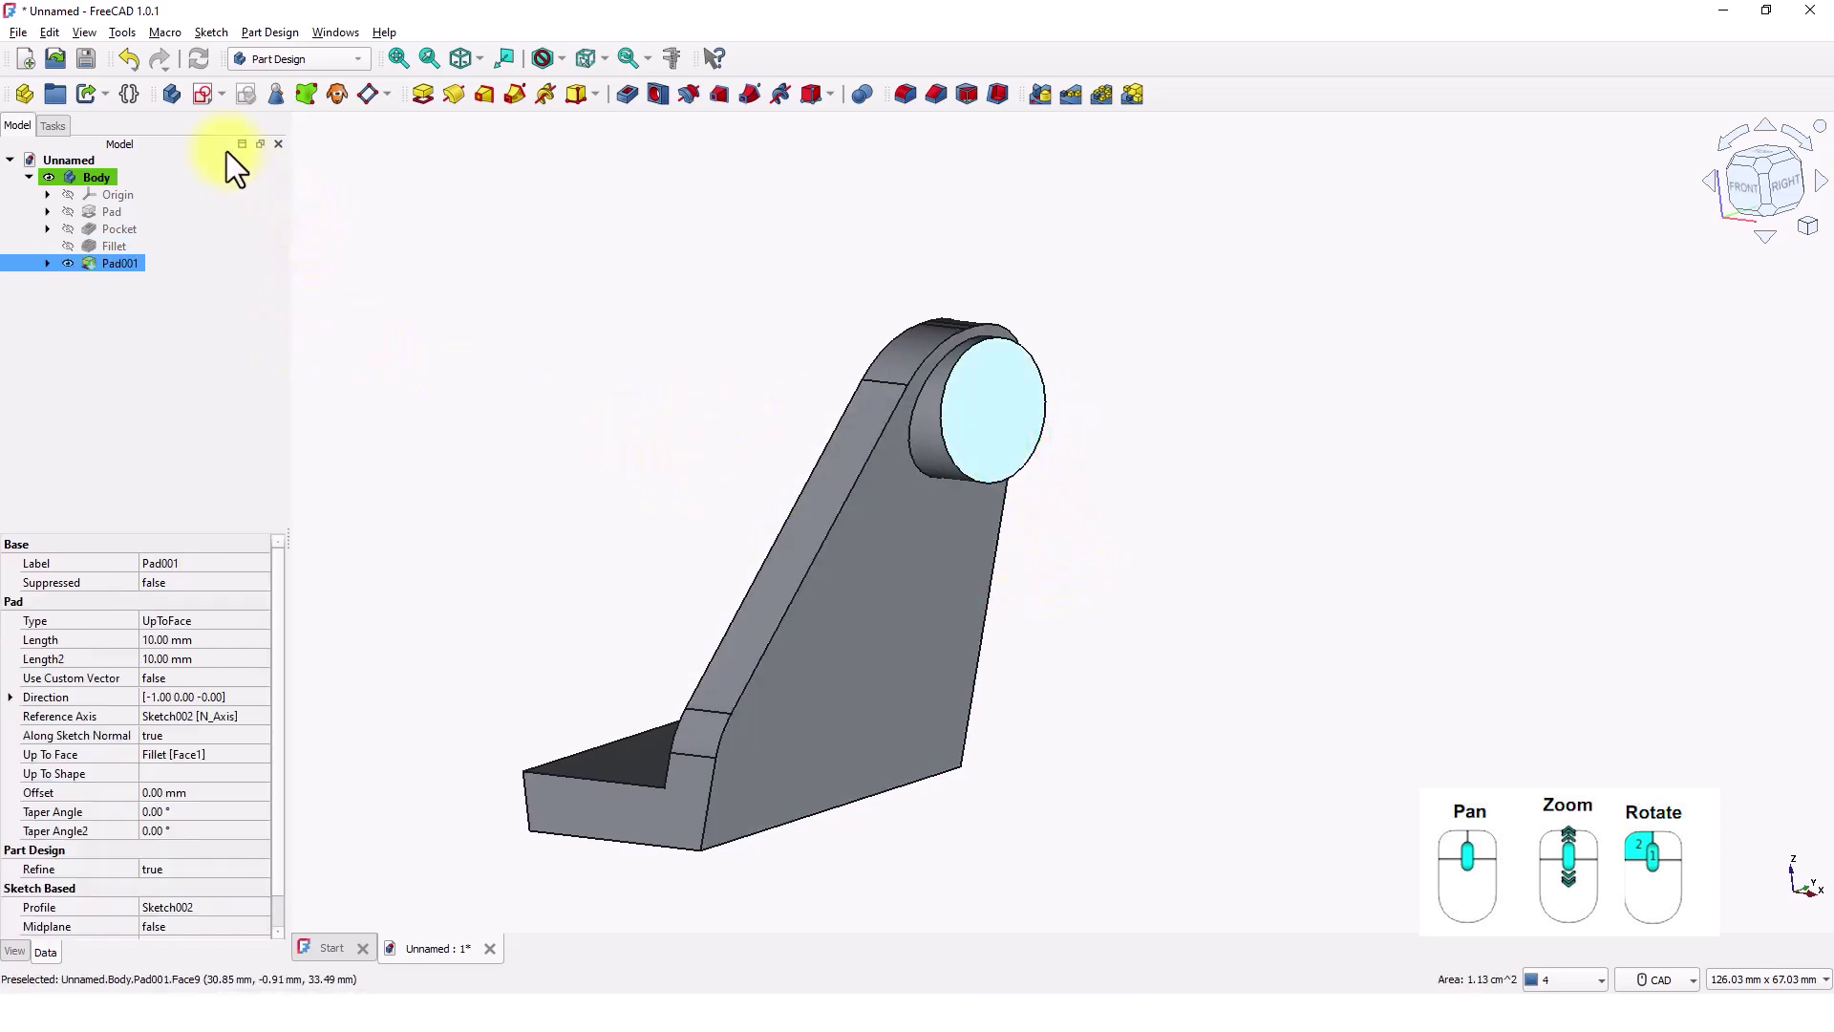
left_click(200, 100)
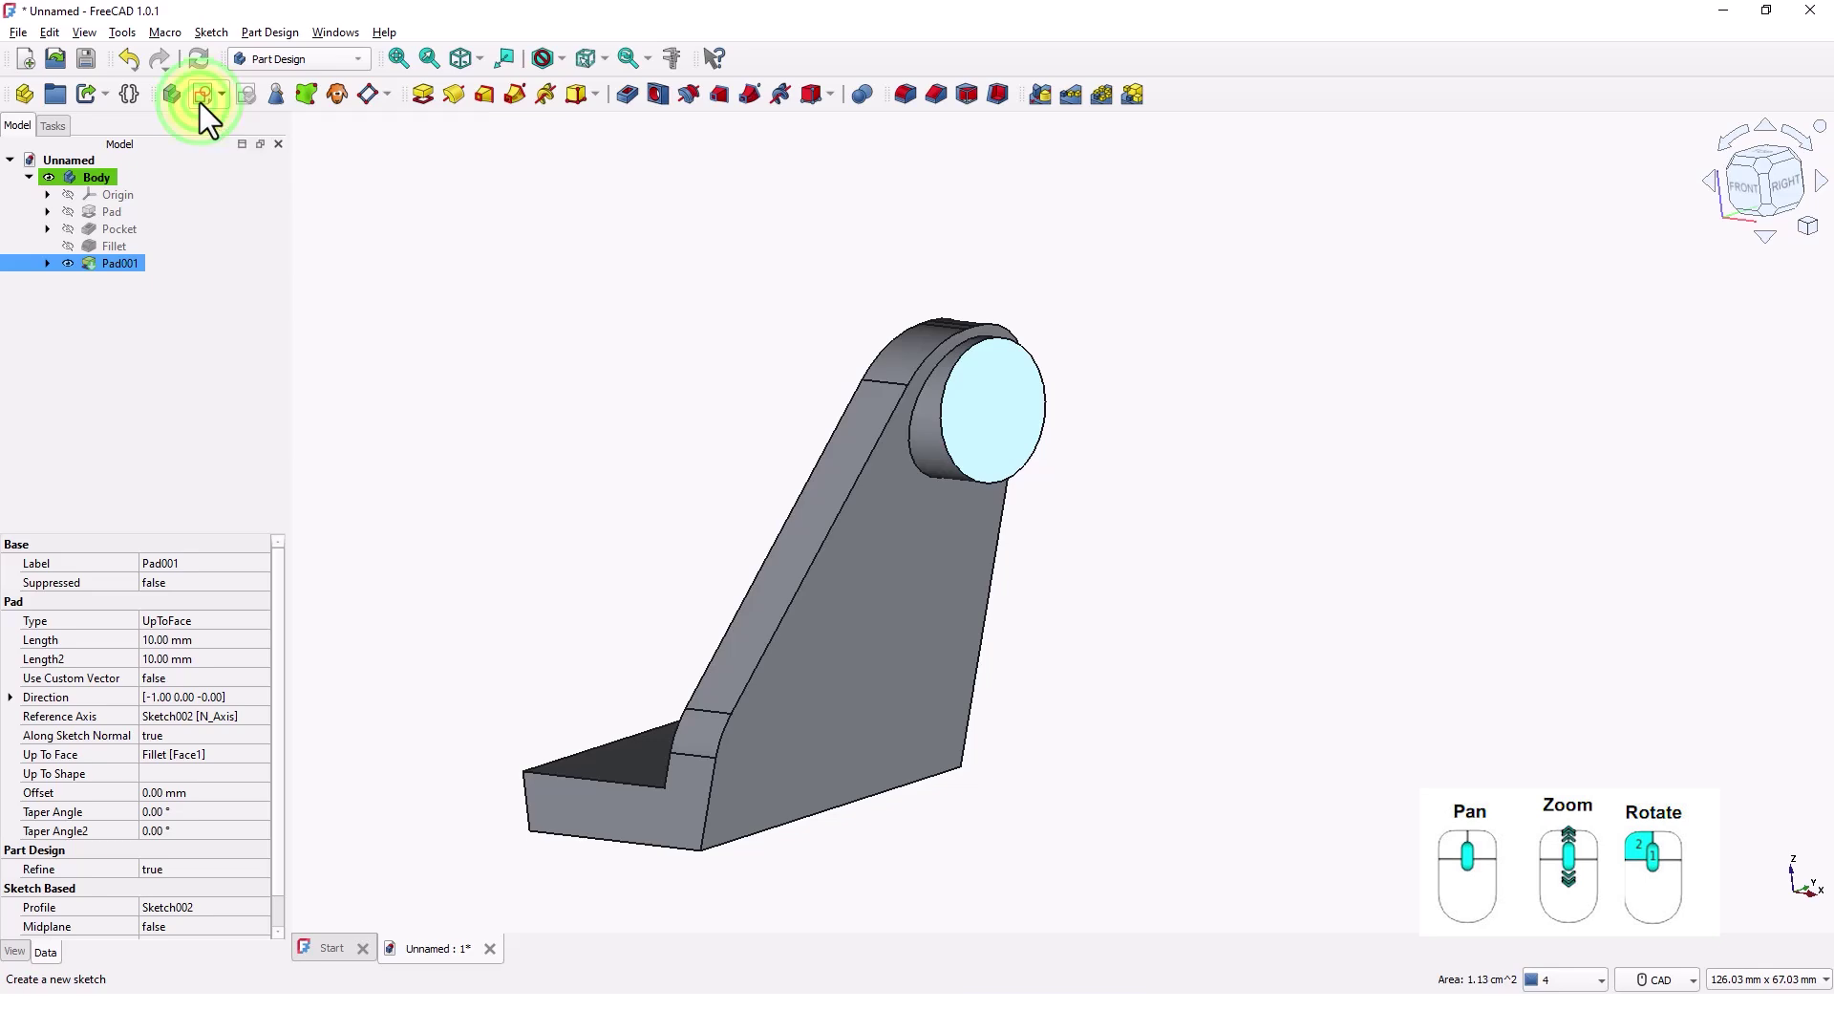
scroll(1311, 611, "down", 2)
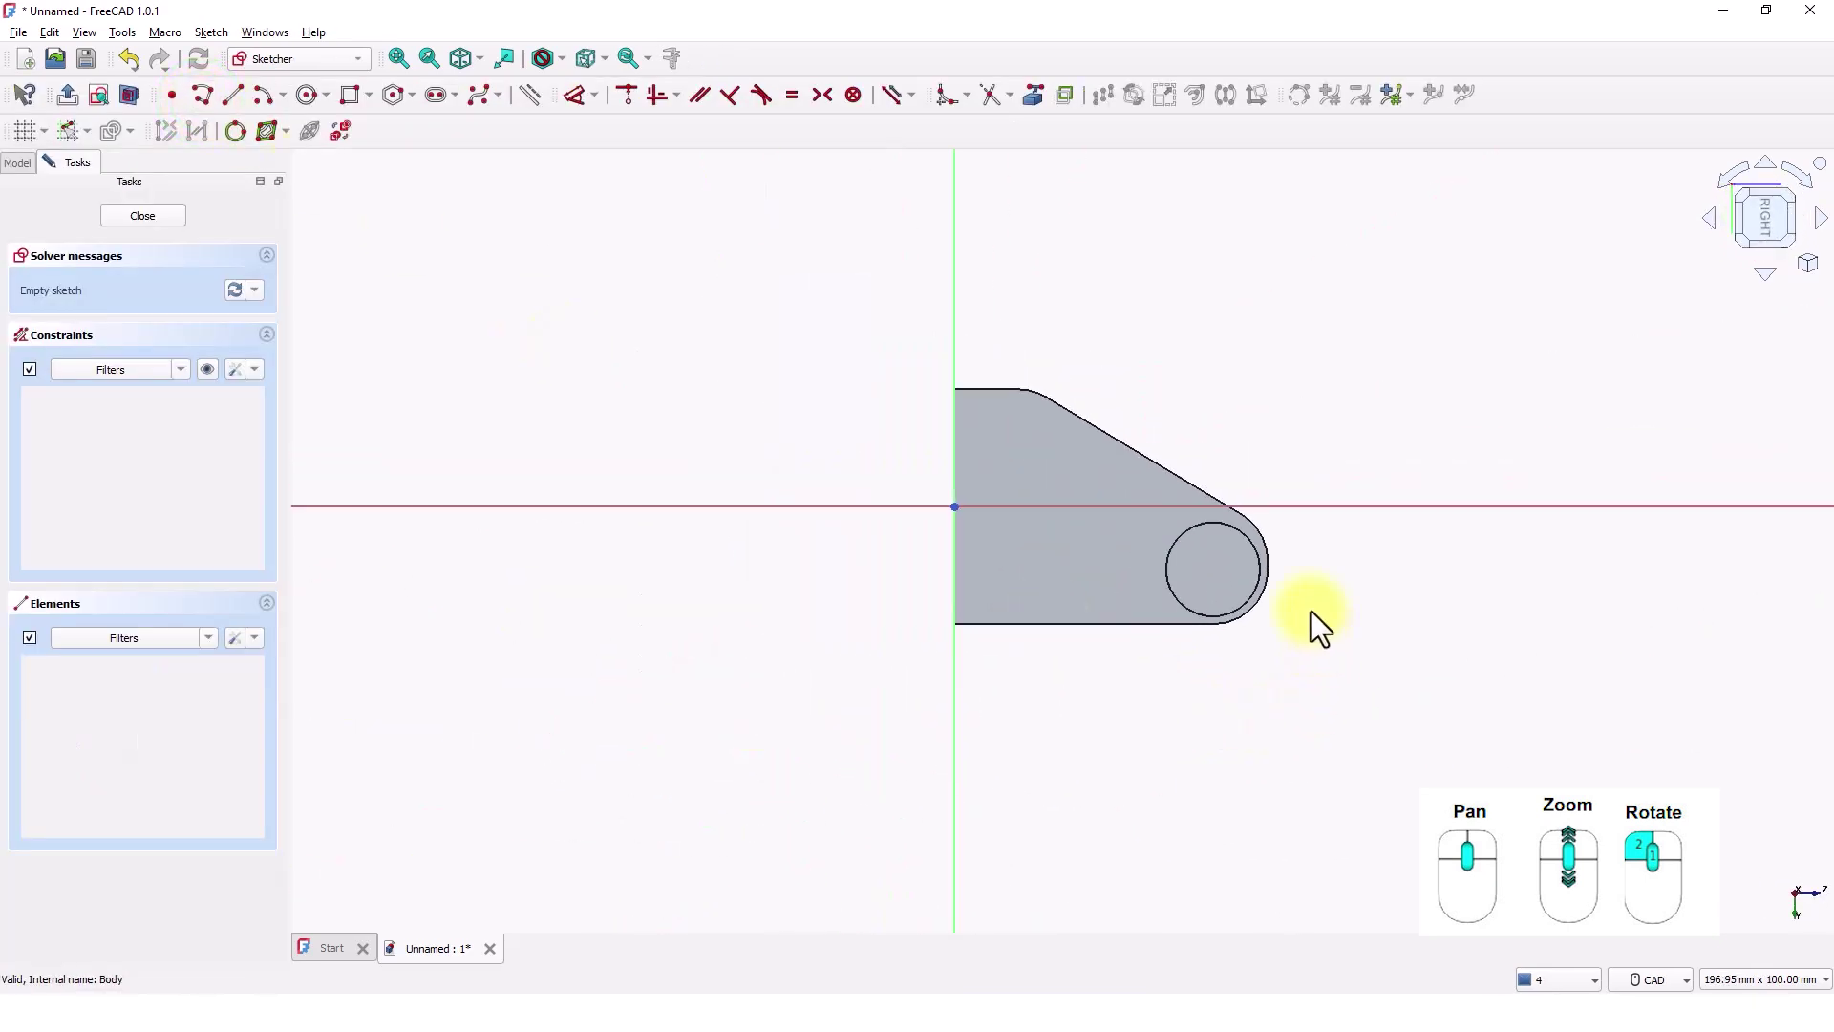
scroll(1291, 588, "up", 6)
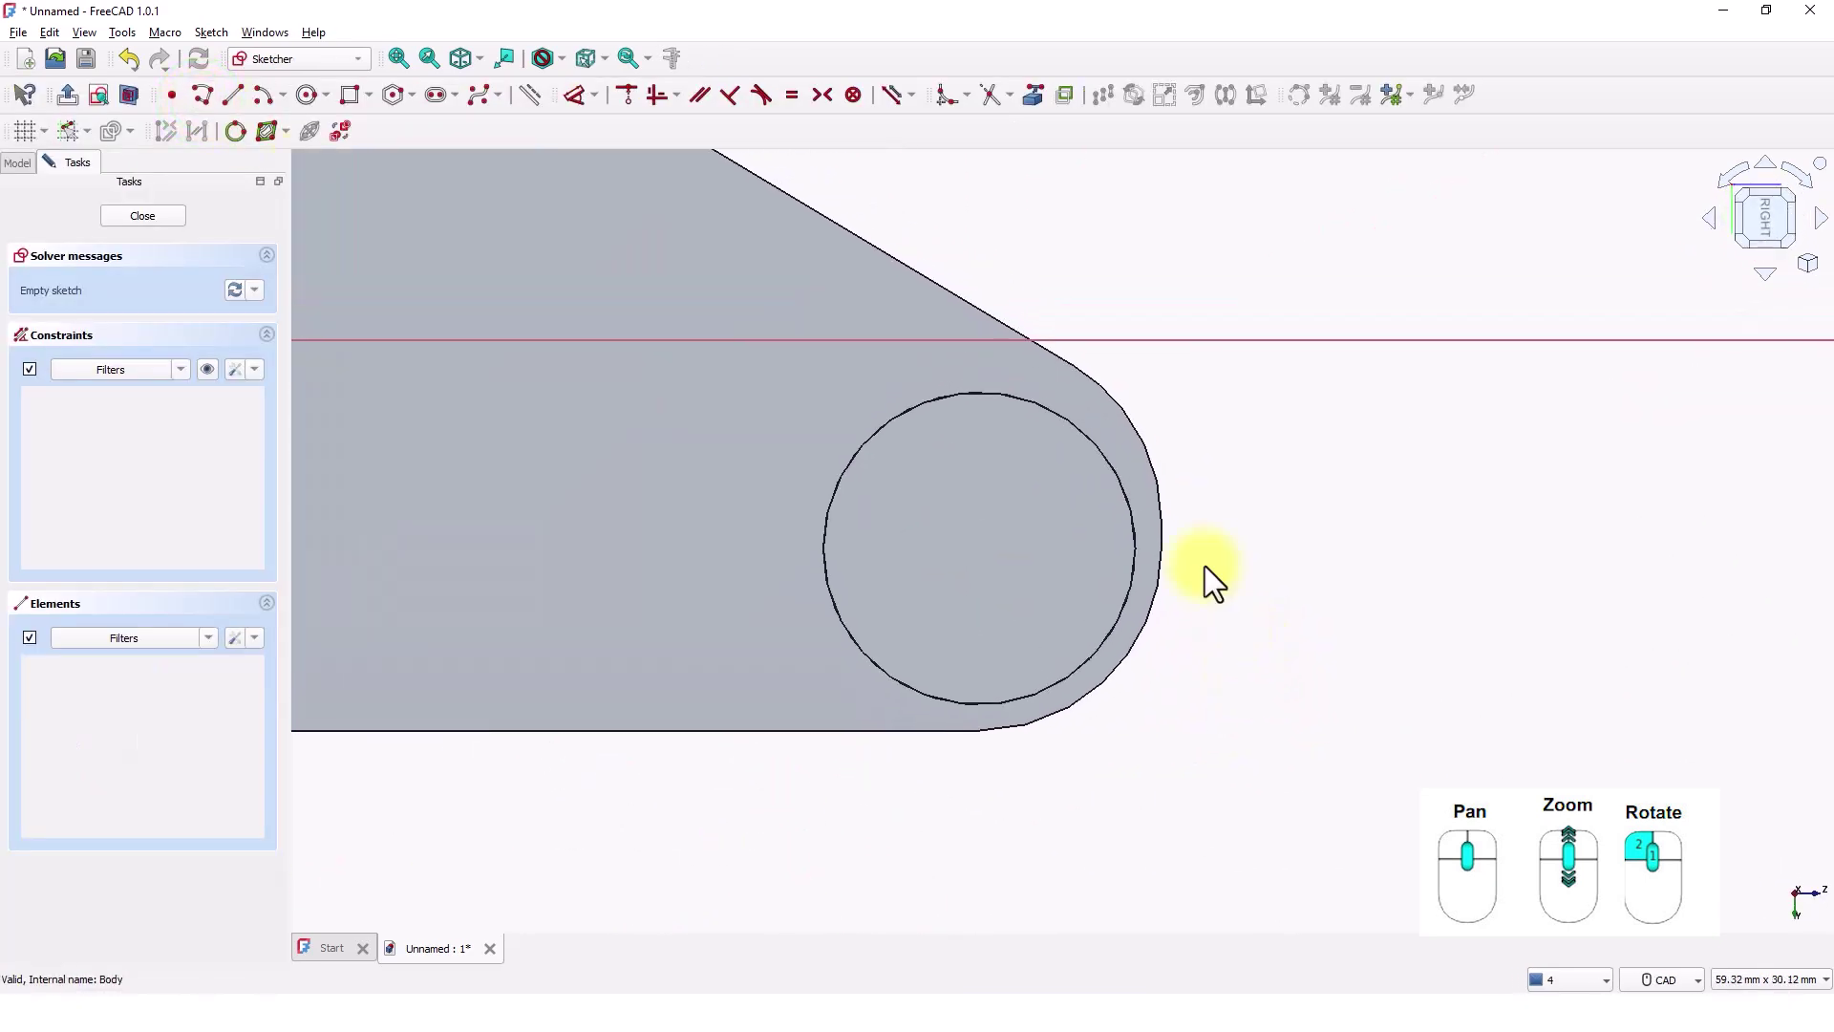
left_click(1037, 98)
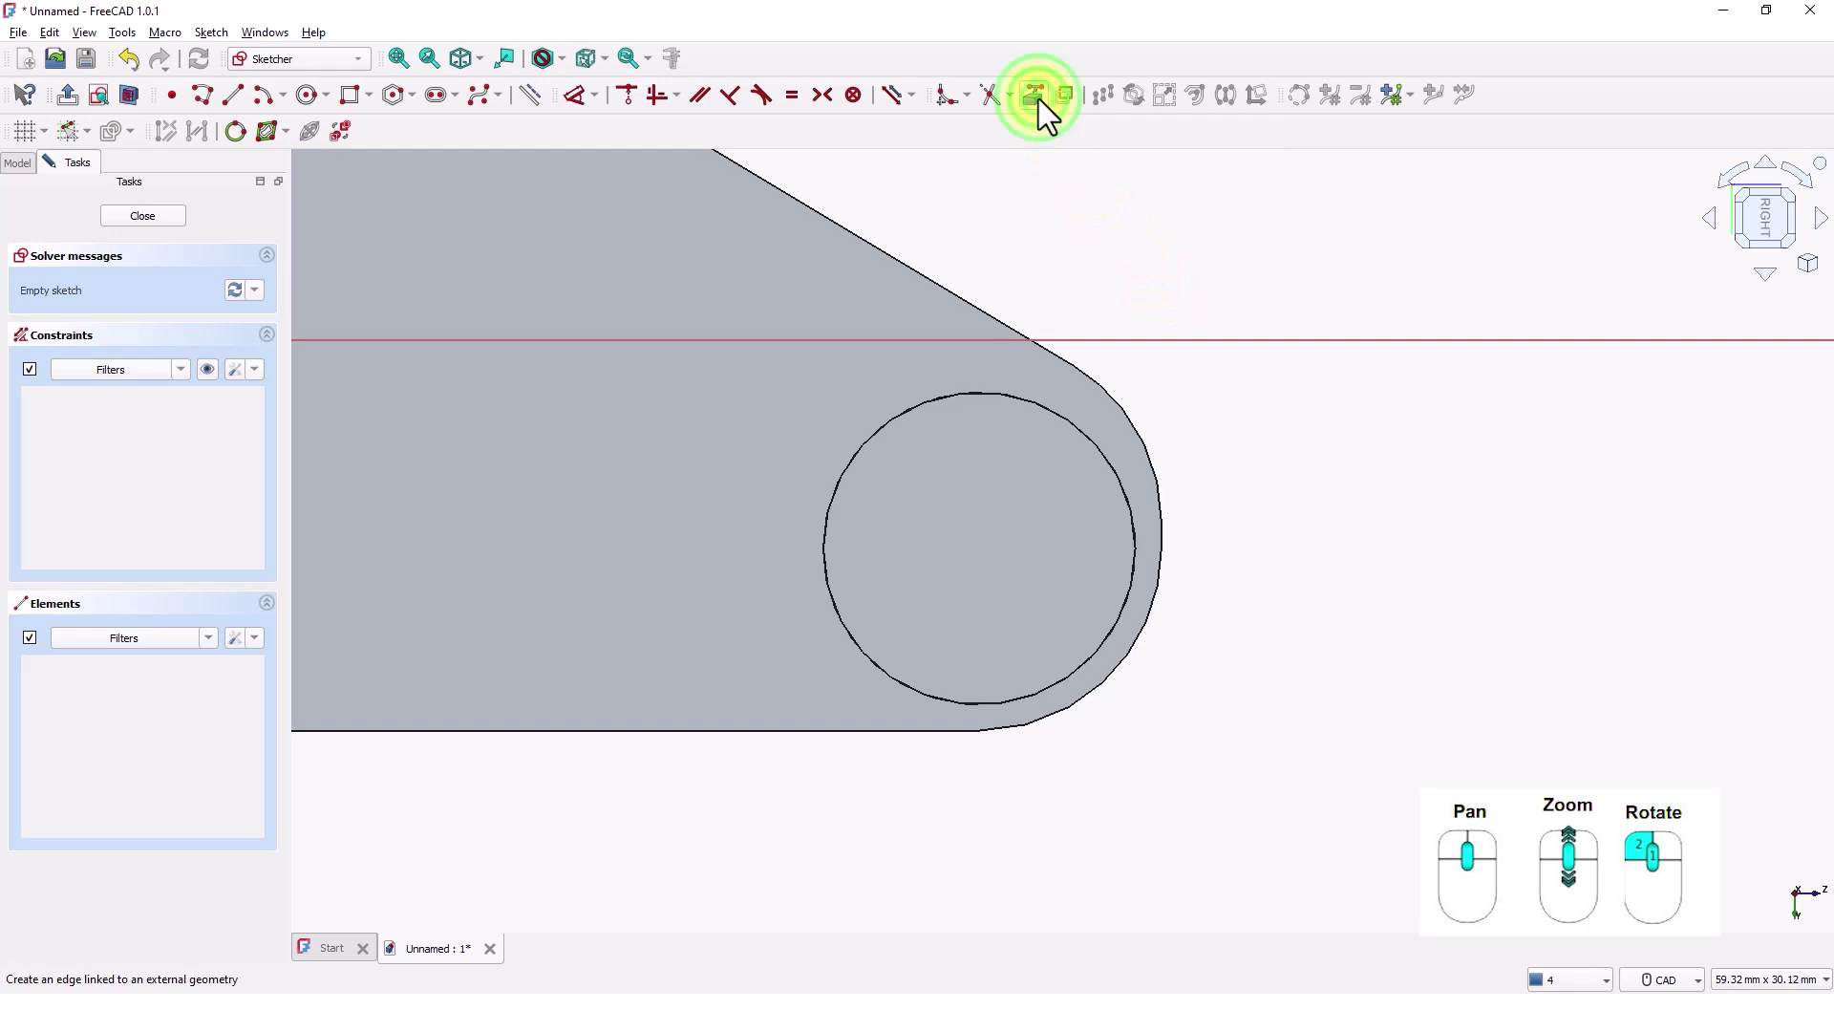
left_click(1097, 451)
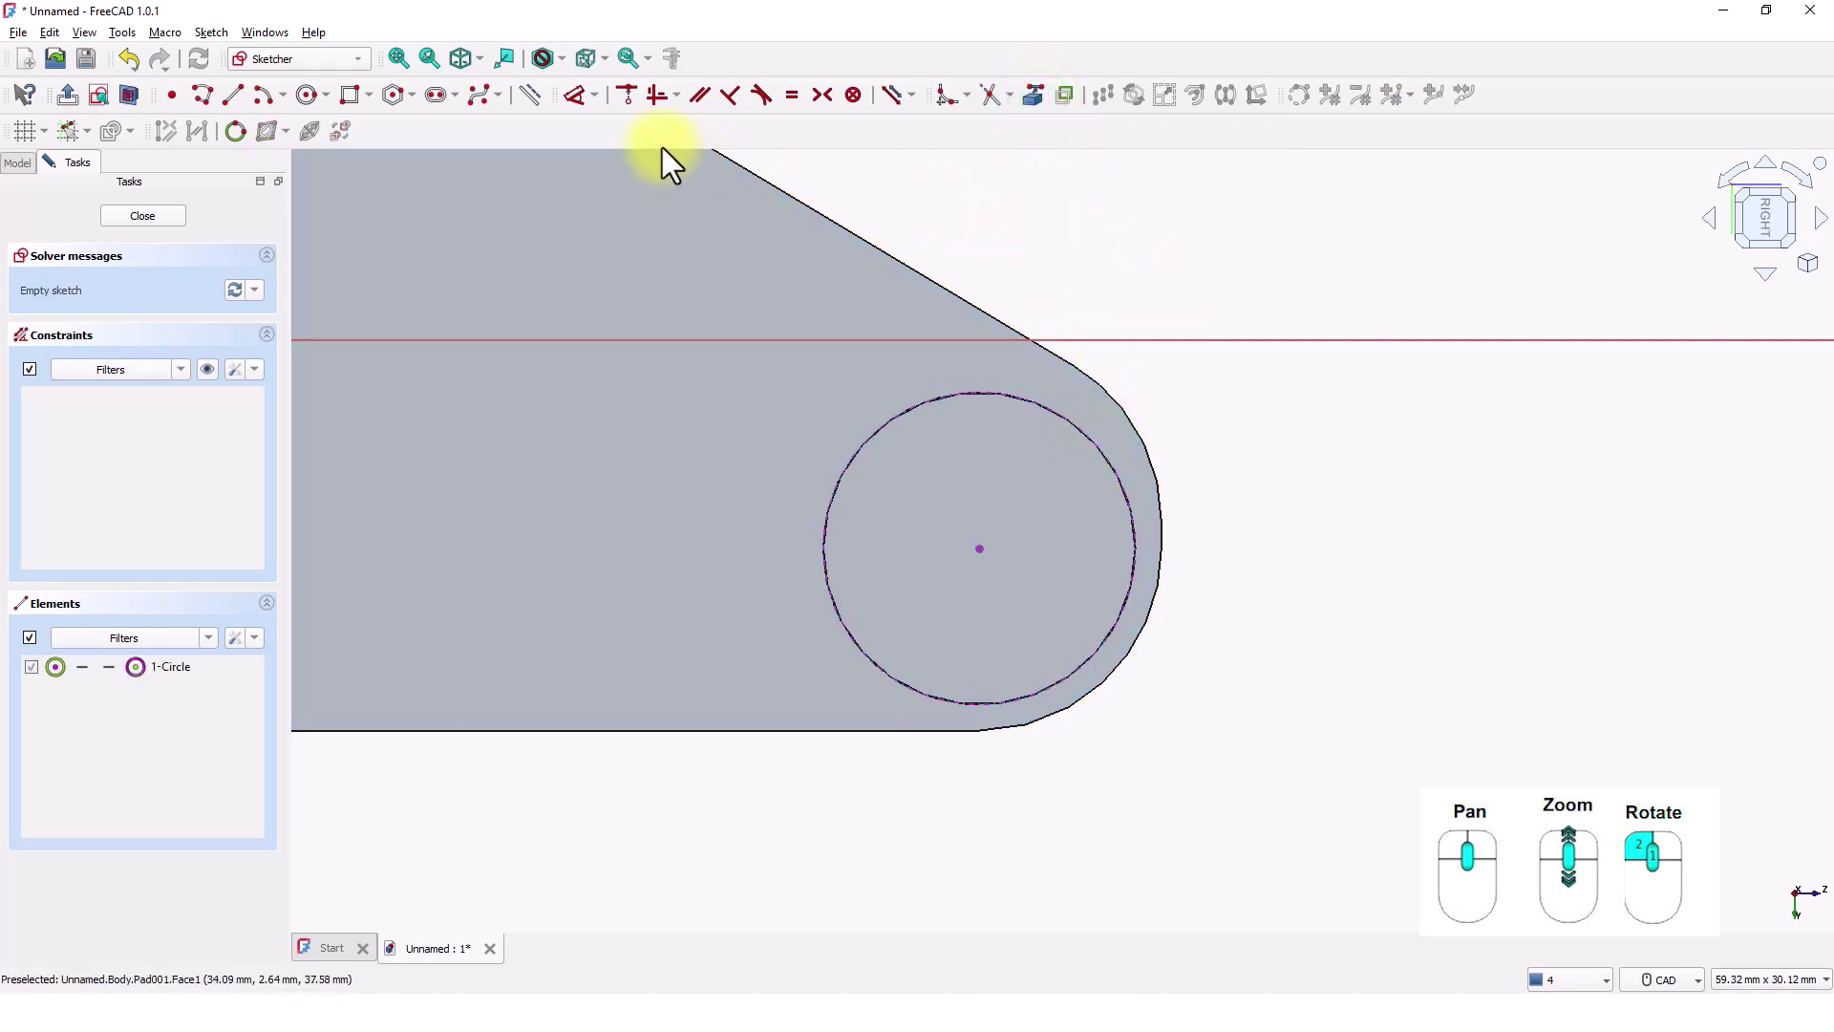
Draw an 8 mm diameter circle centred on the boss's linked circular edge and close the sketch.
left_click(301, 94)
left_click(979, 548)
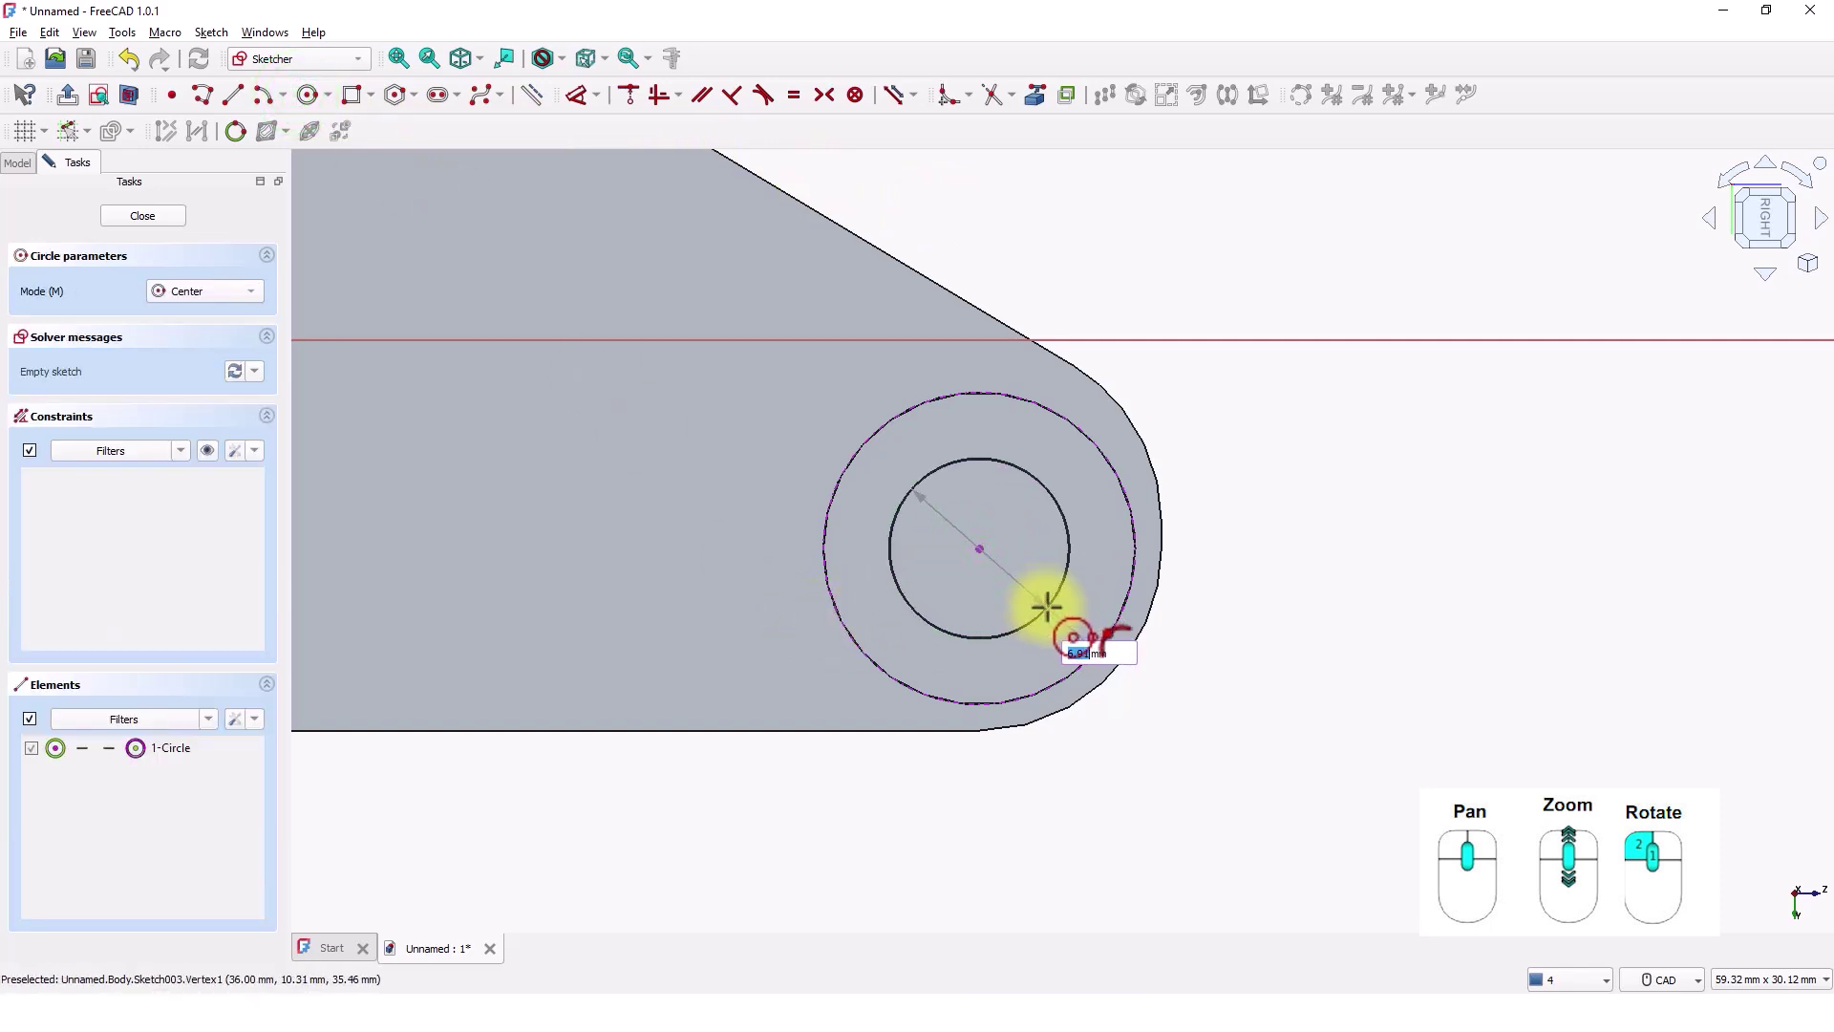
key("Return")
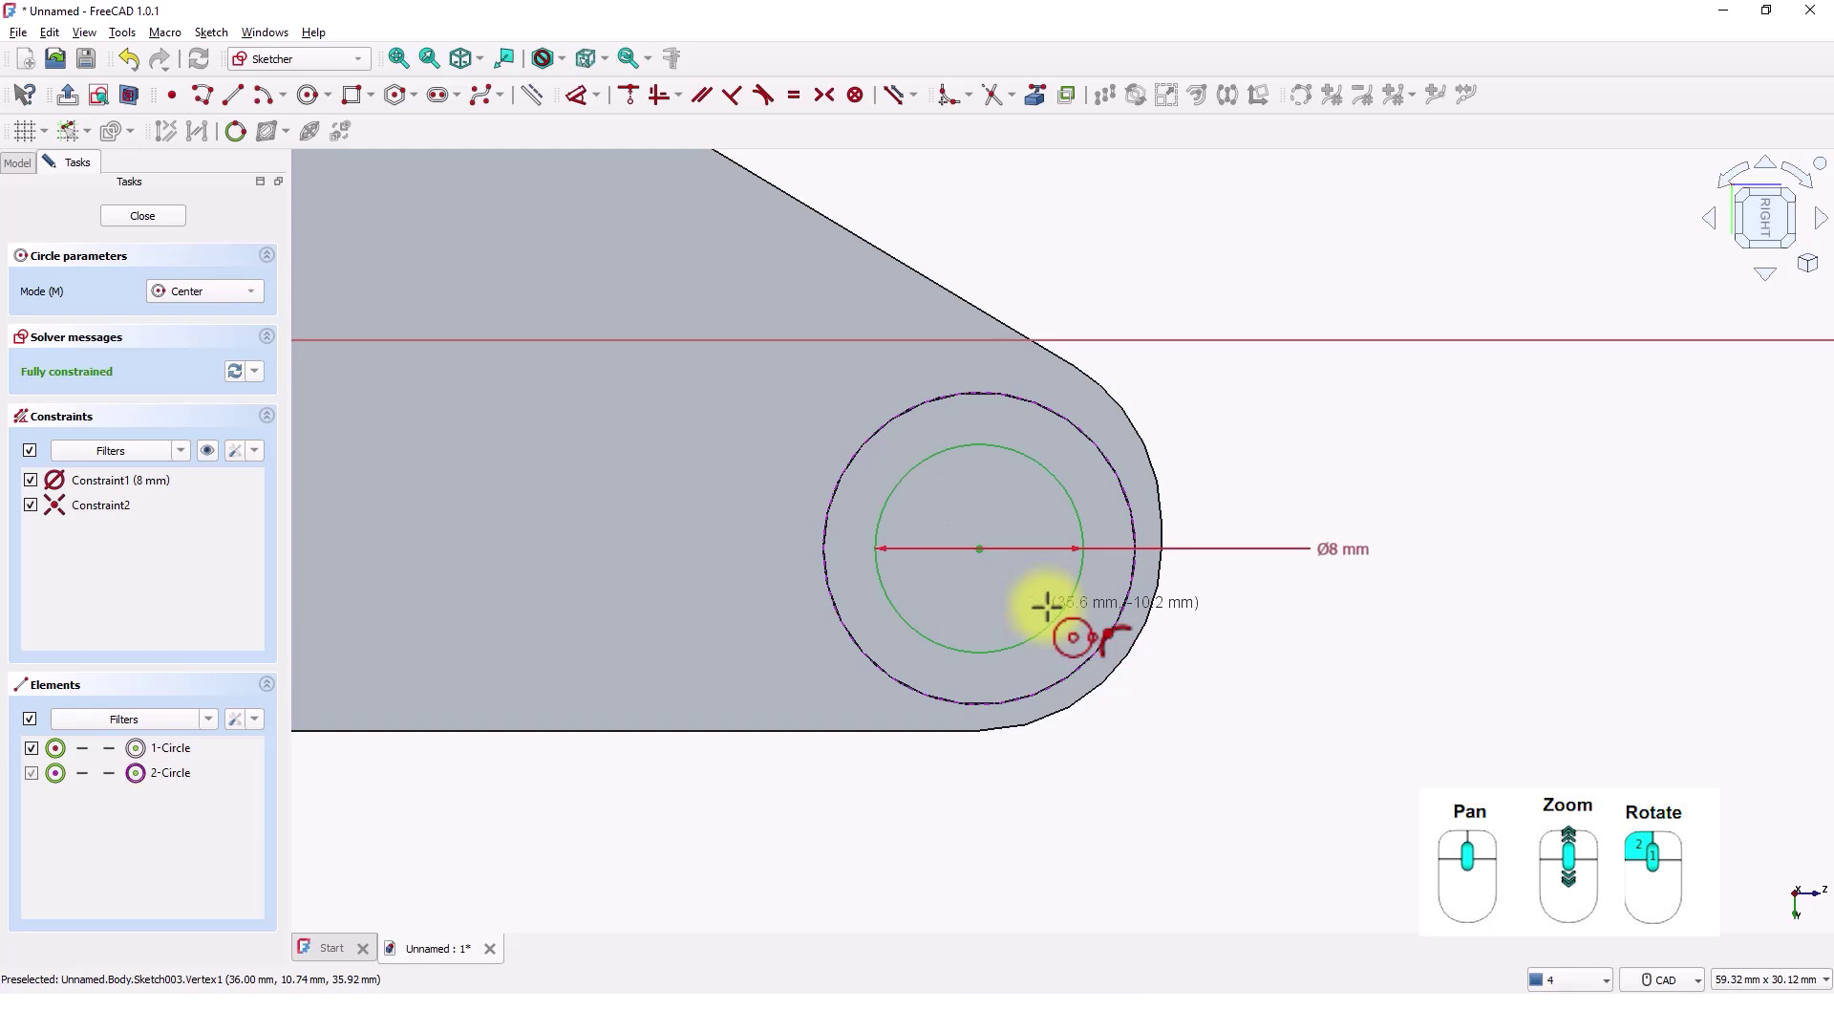
key("Escape")
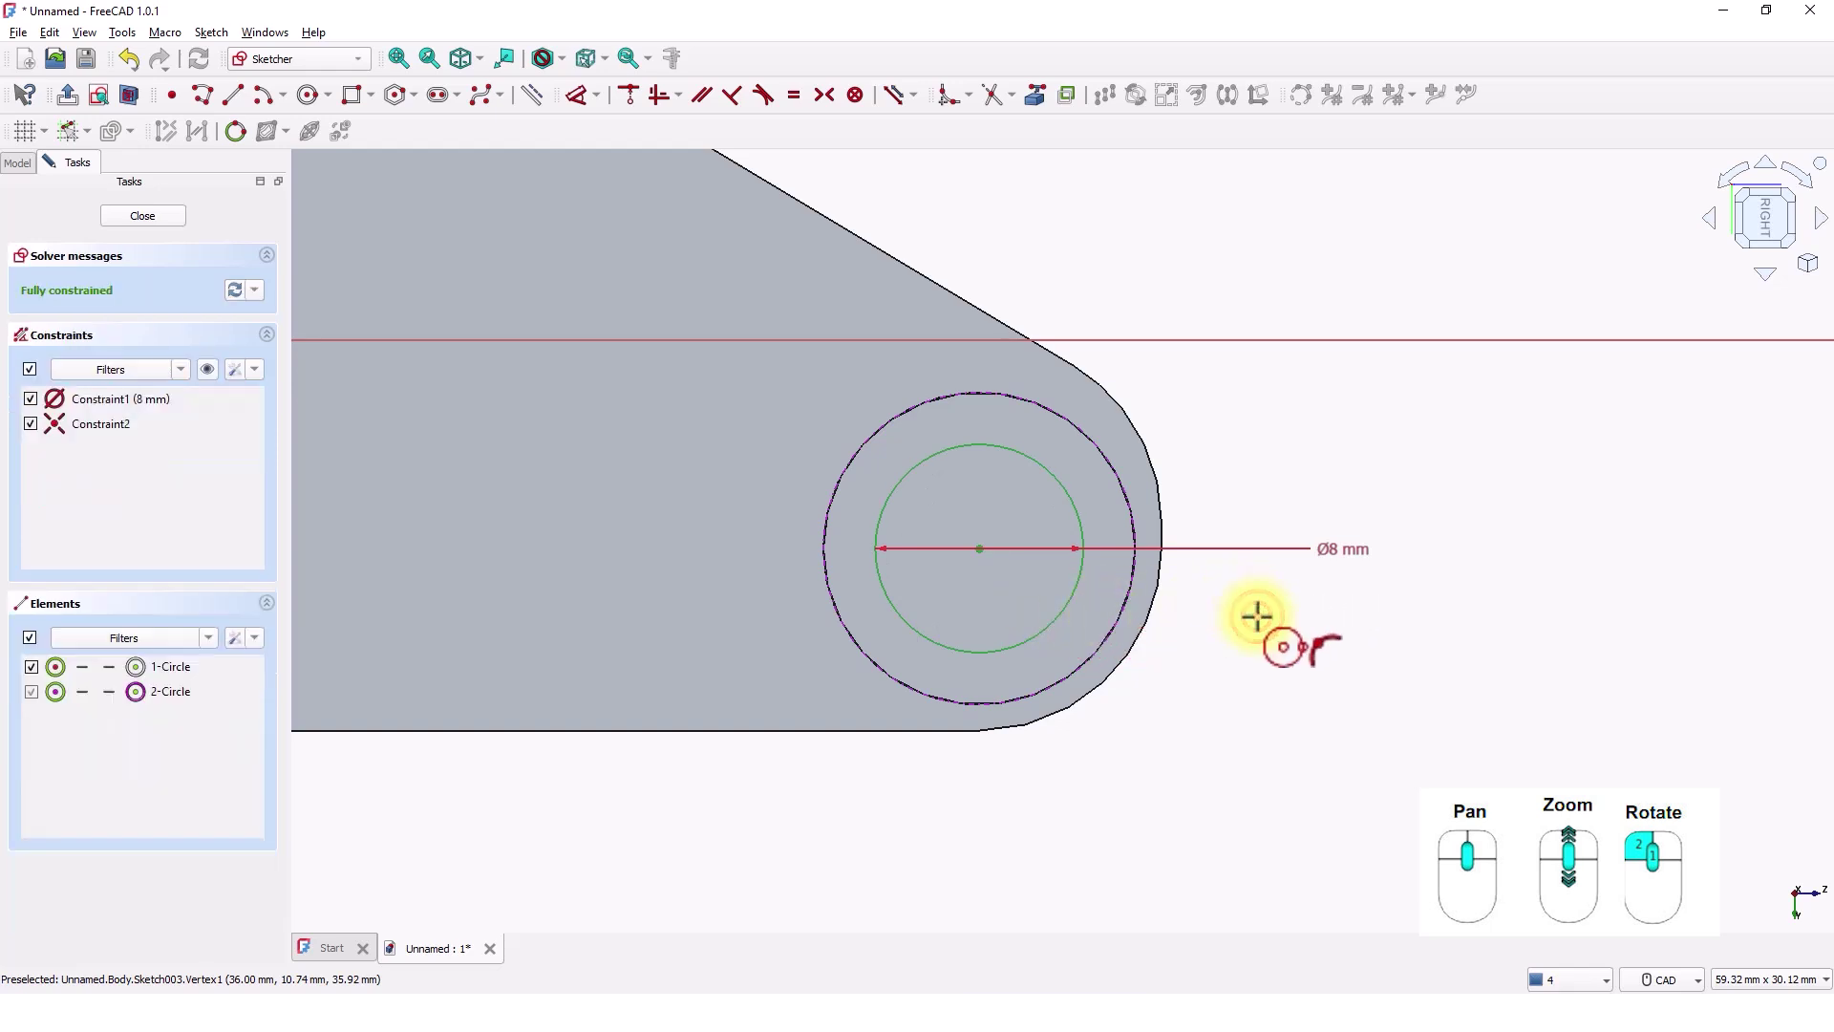
left_click(143, 214)
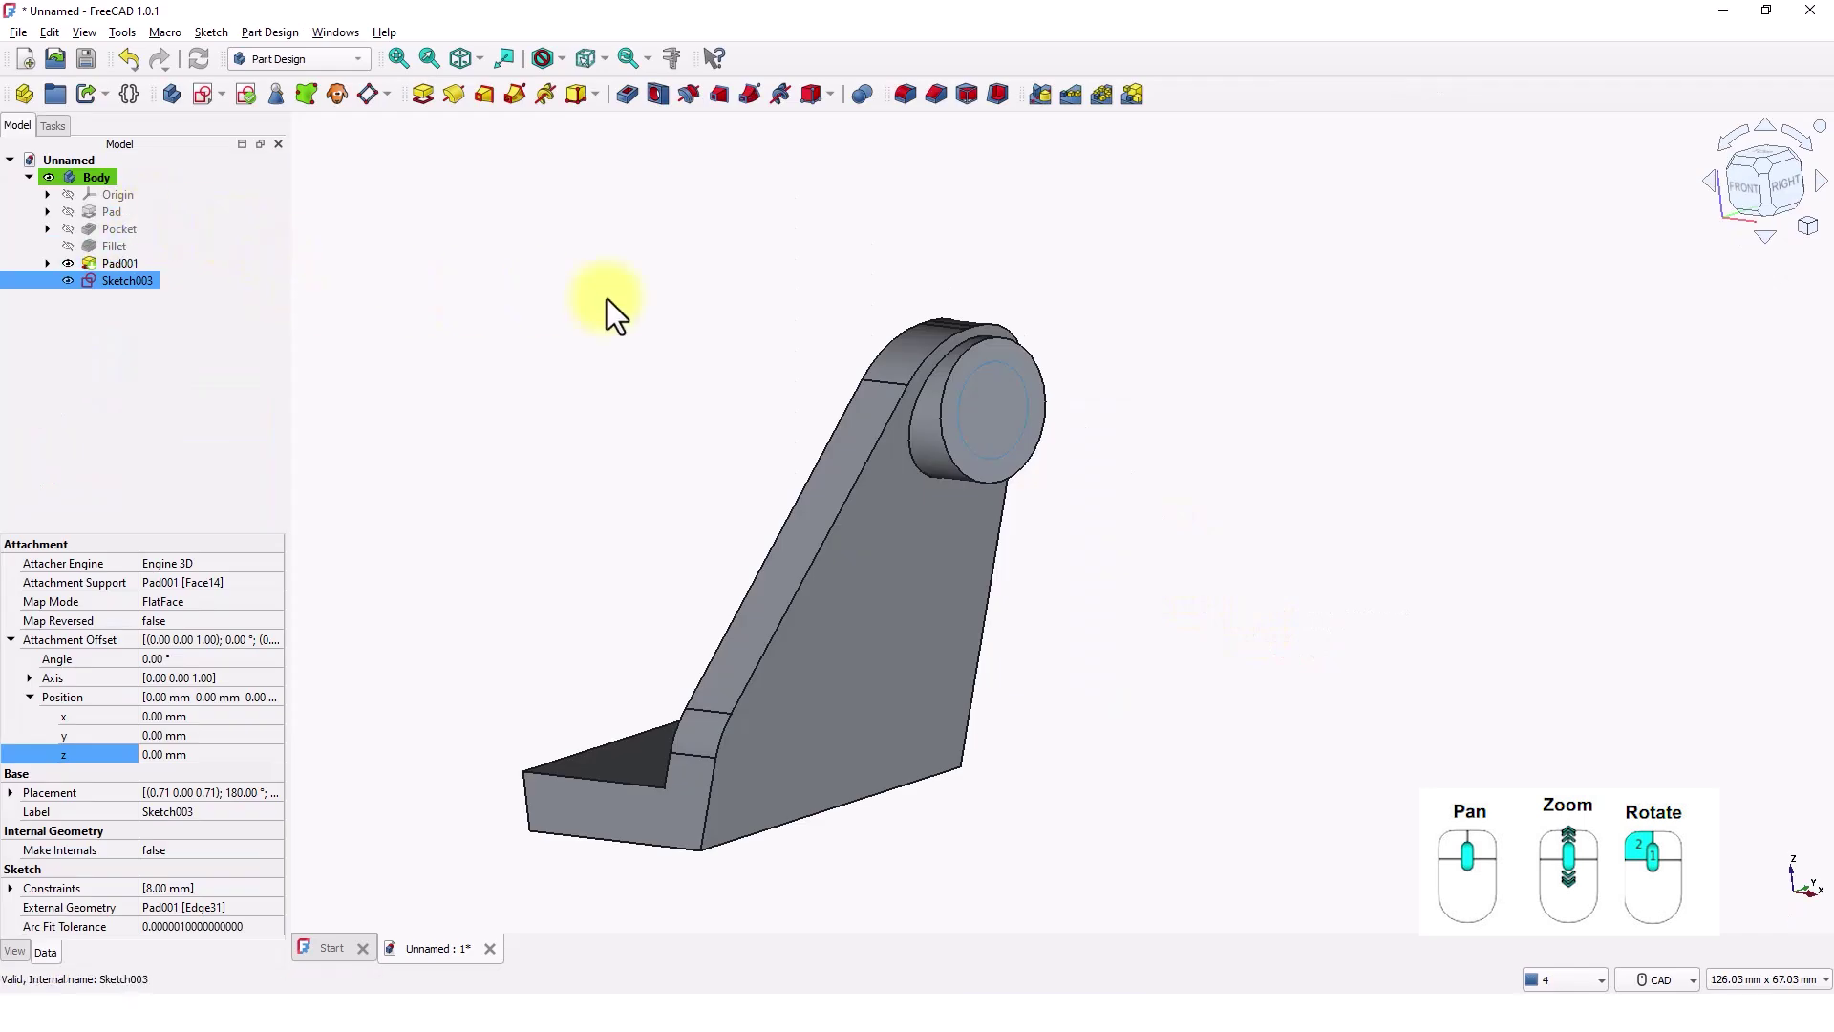
Pocket the 8 mm circle with type Through all to bore a hole through the boss and arm.
left_click(625, 98)
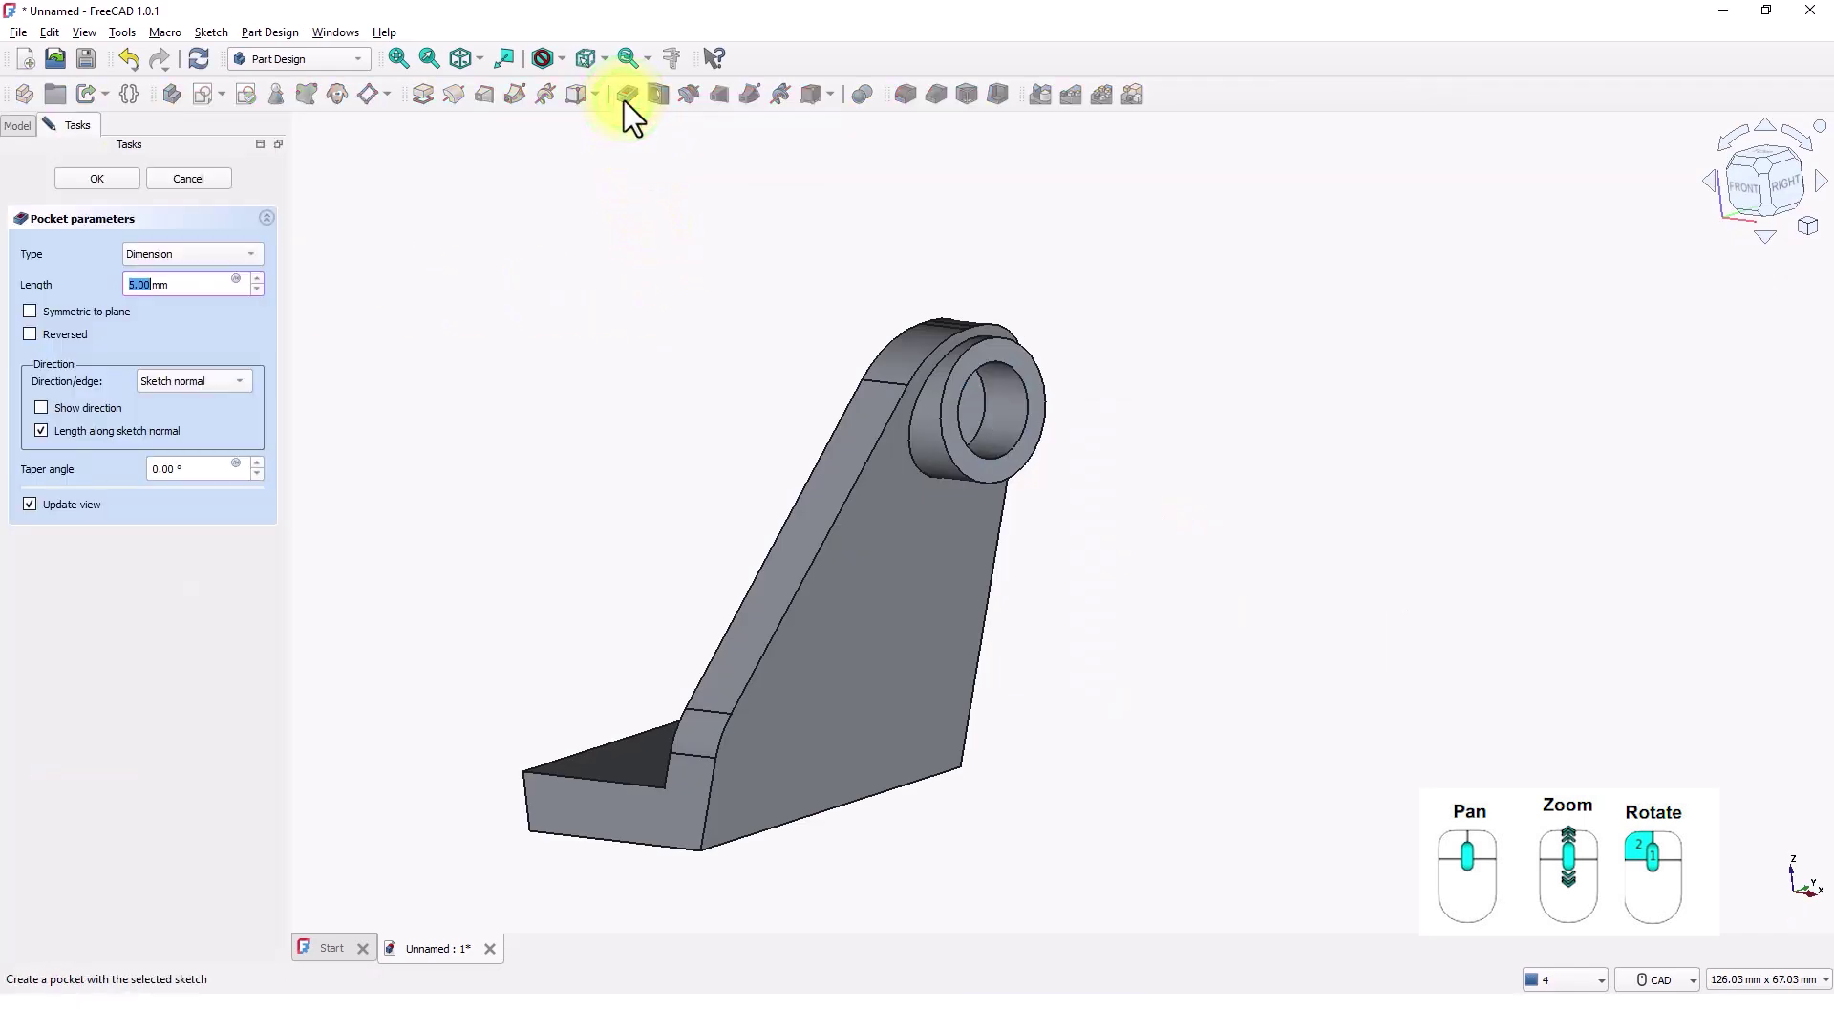
middle_click_drag(649, 401, 532, 450)
left_click(199, 256)
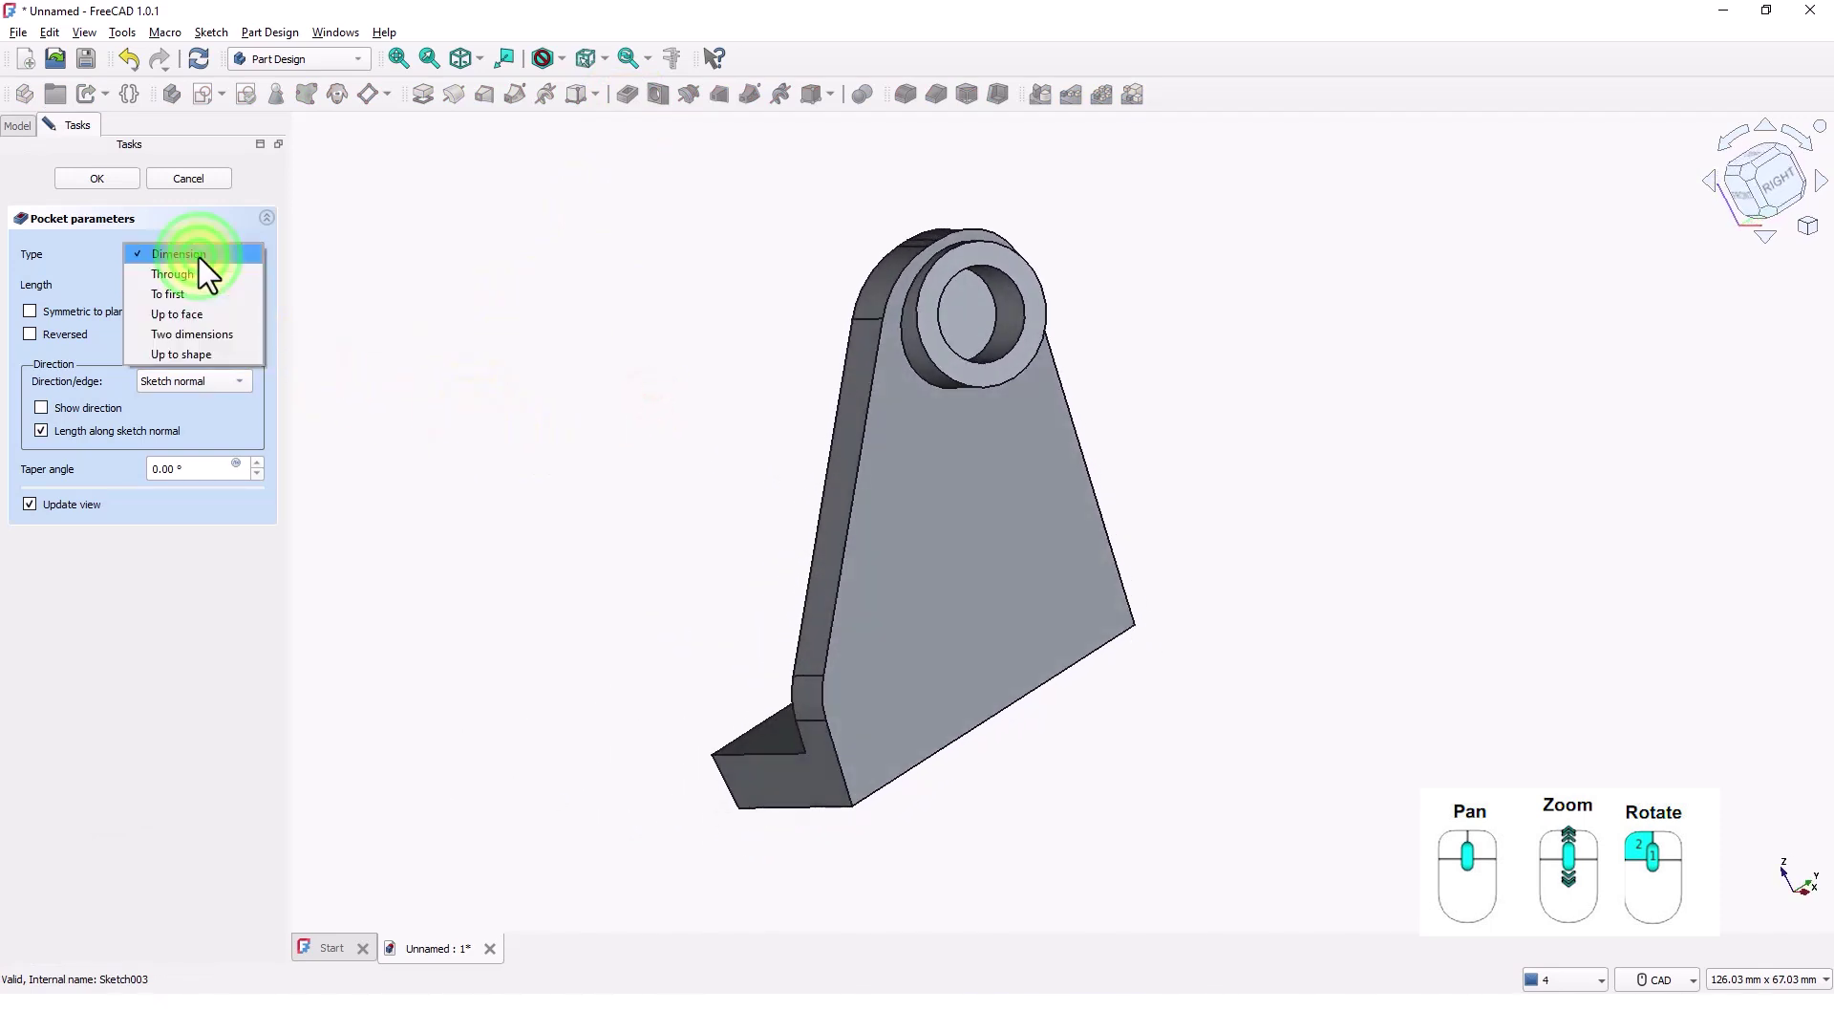
left_click(190, 274)
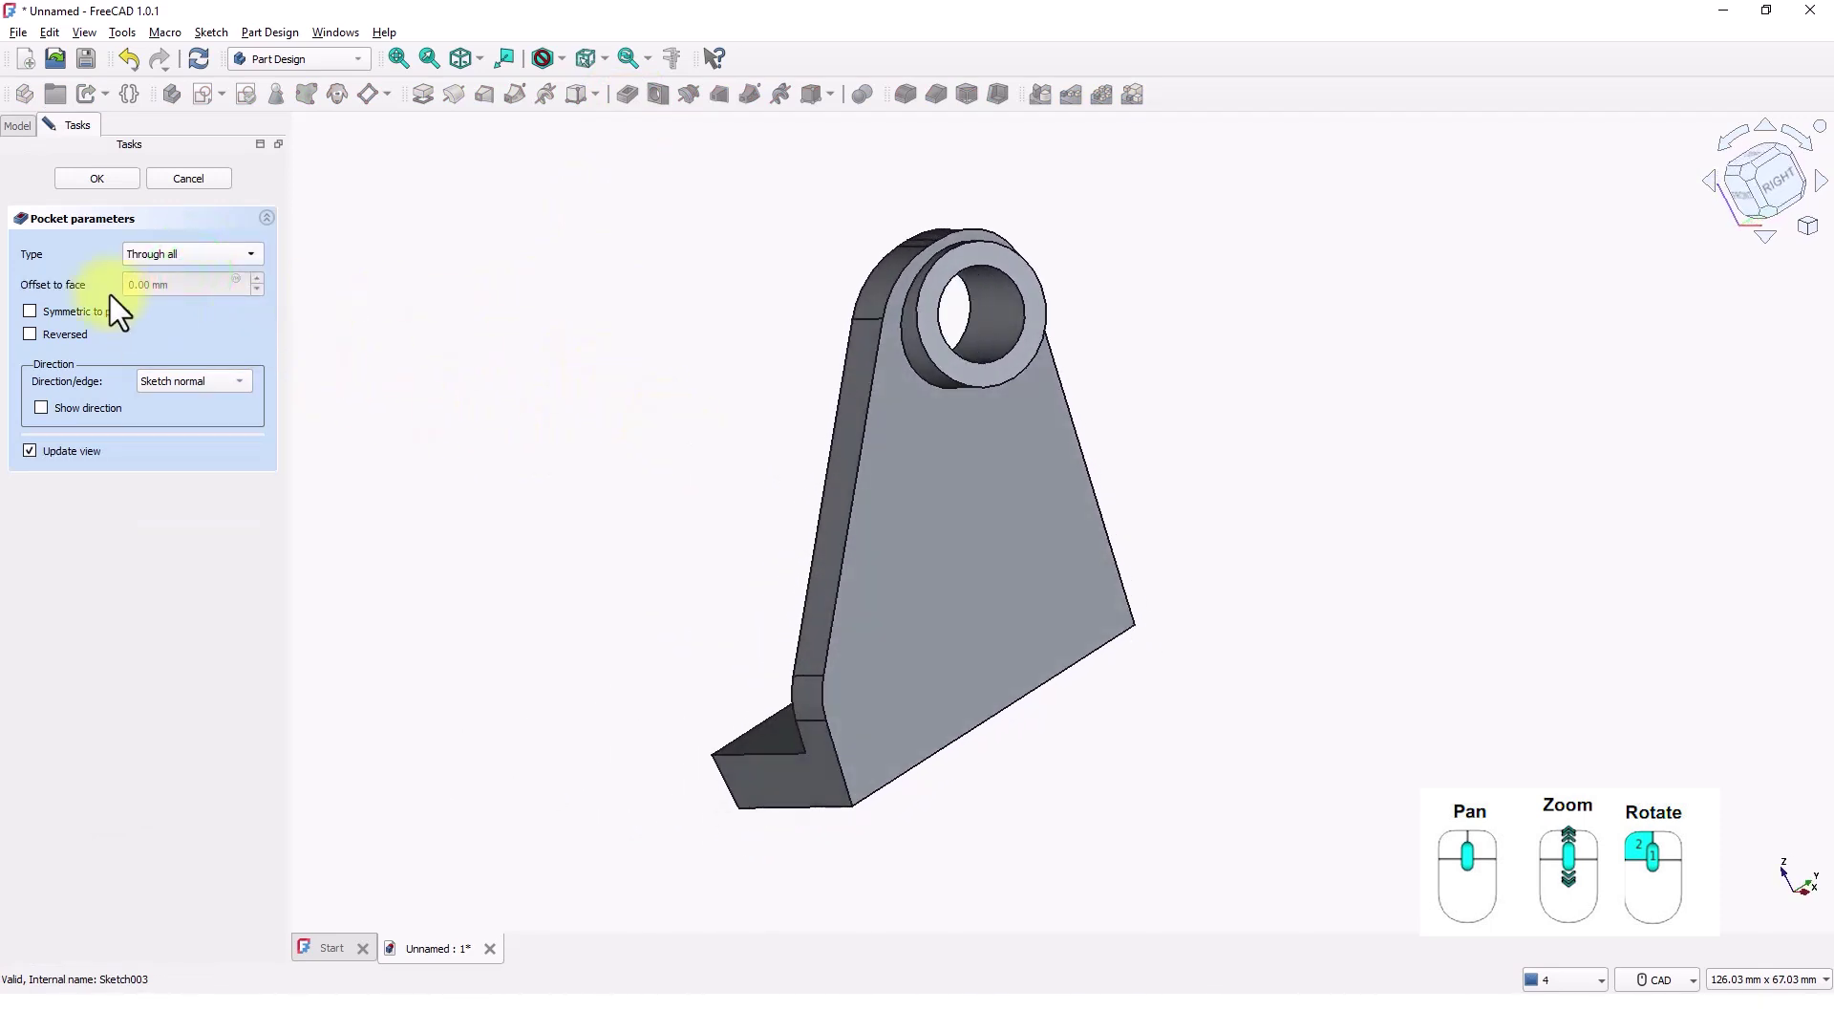
left_click(94, 180)
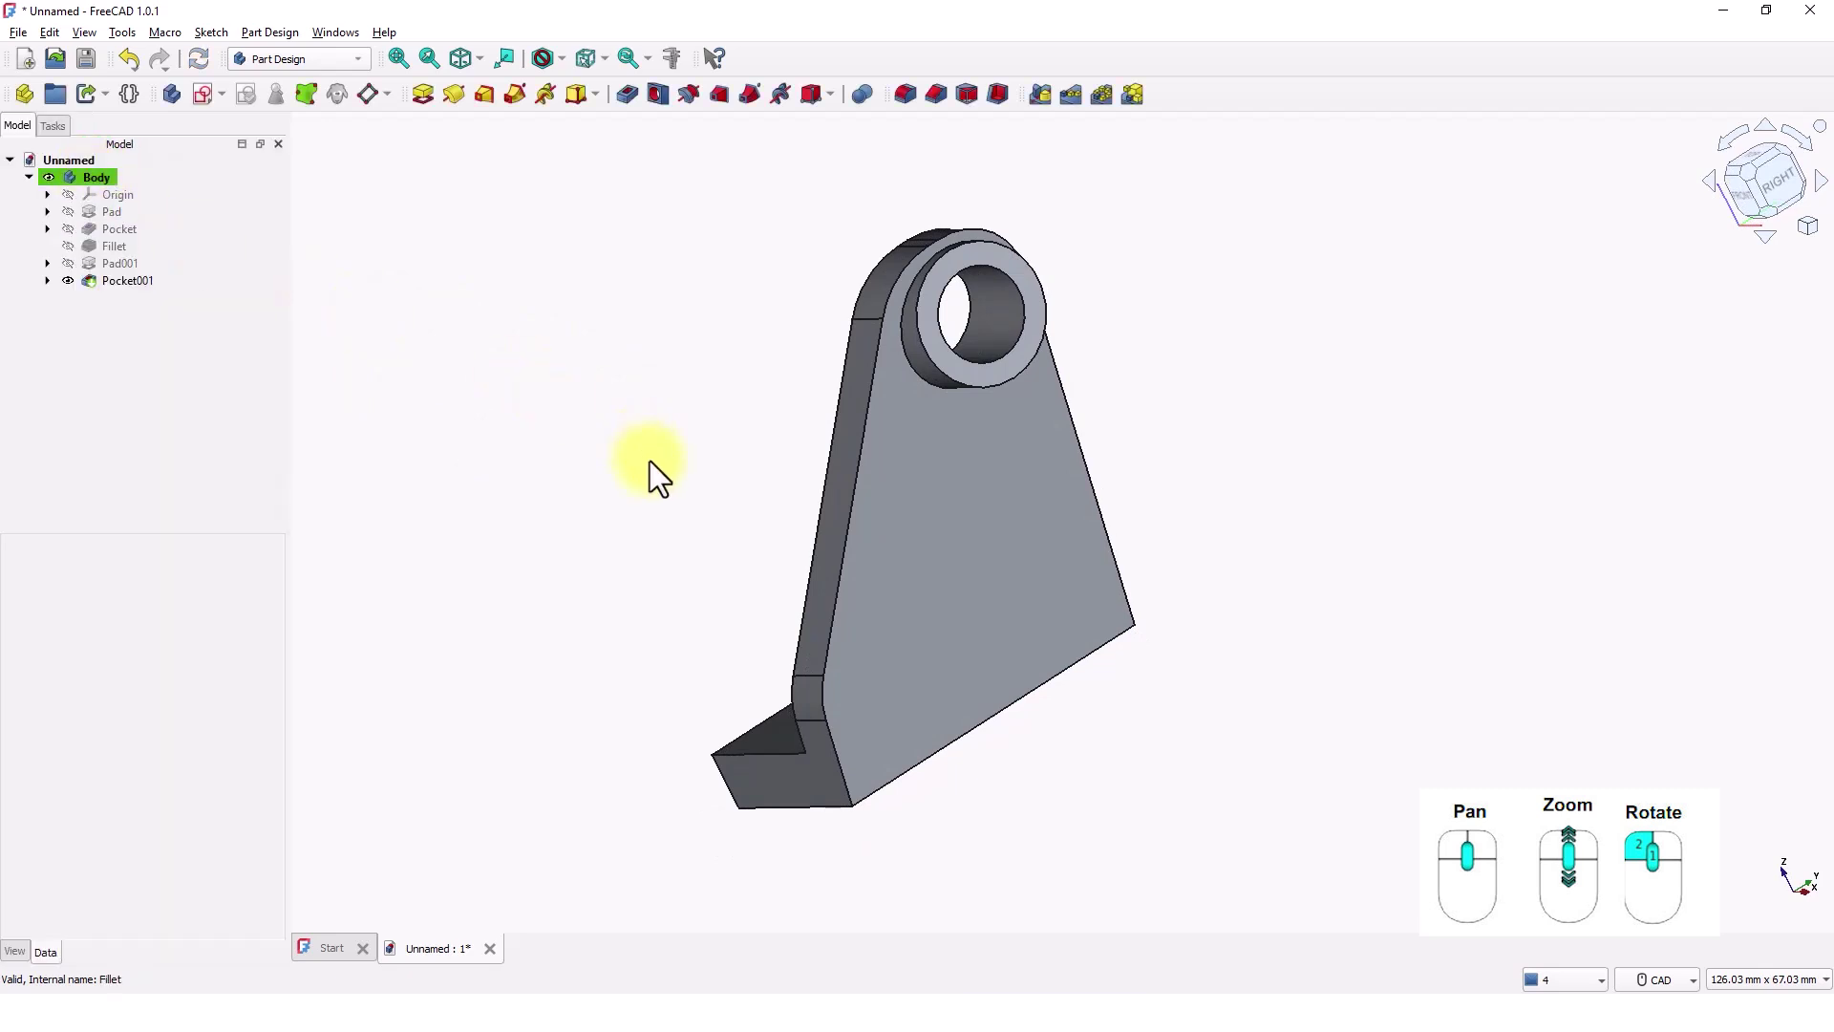
Chamfer the bore's circular edge on the boss's end face with an equal distance of 1.5 mm.
middle_click_drag(650, 460, 1064, 571)
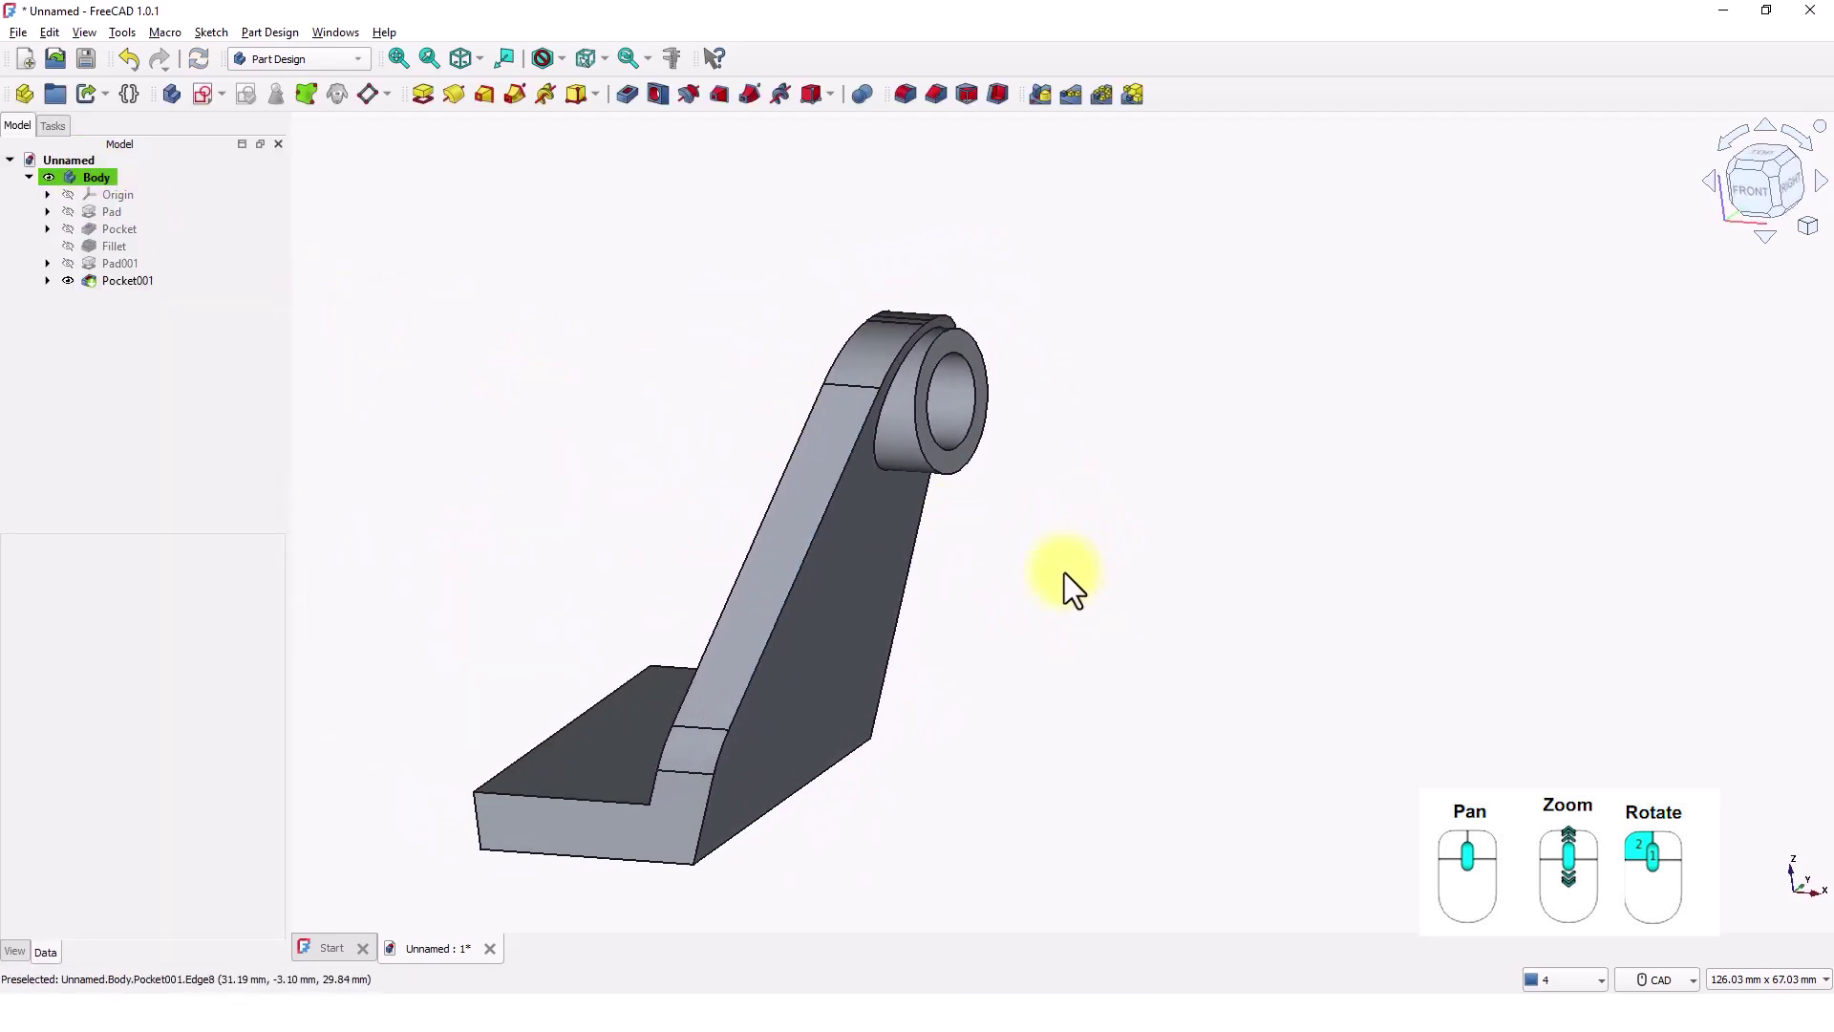
scroll(994, 466, "down", 1)
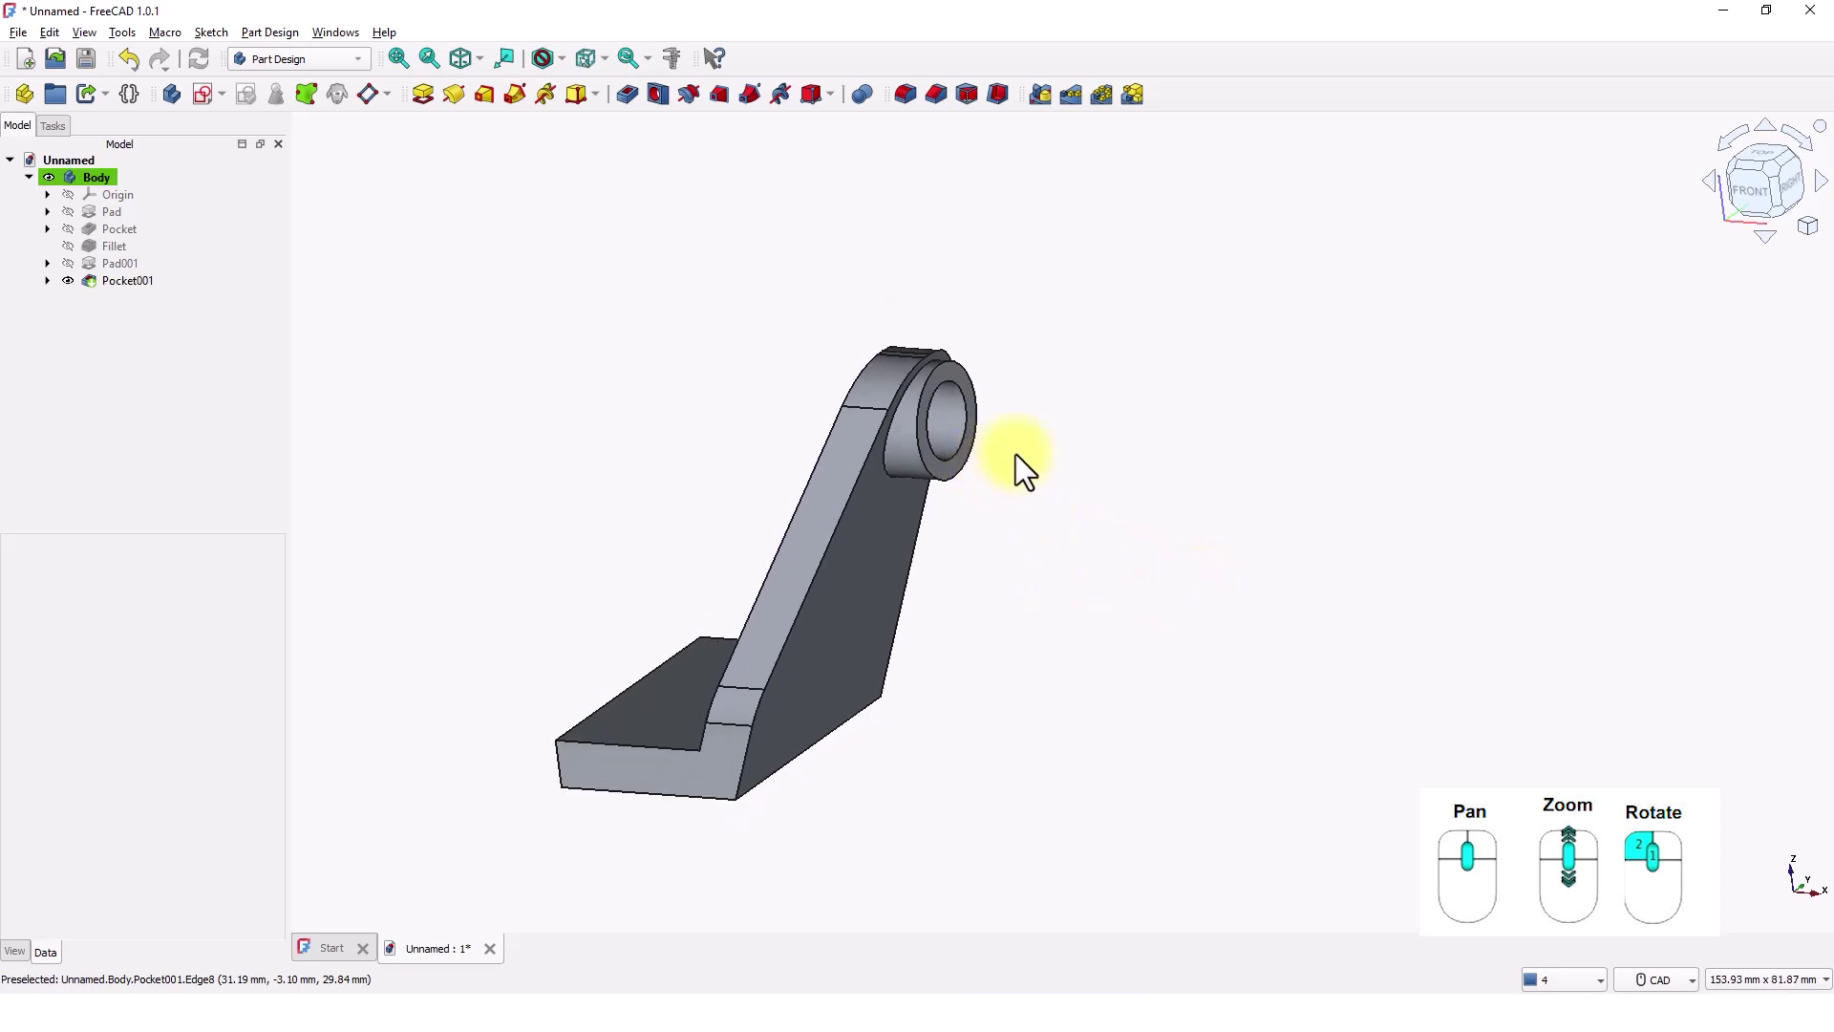
scroll(1016, 454, "up", 4)
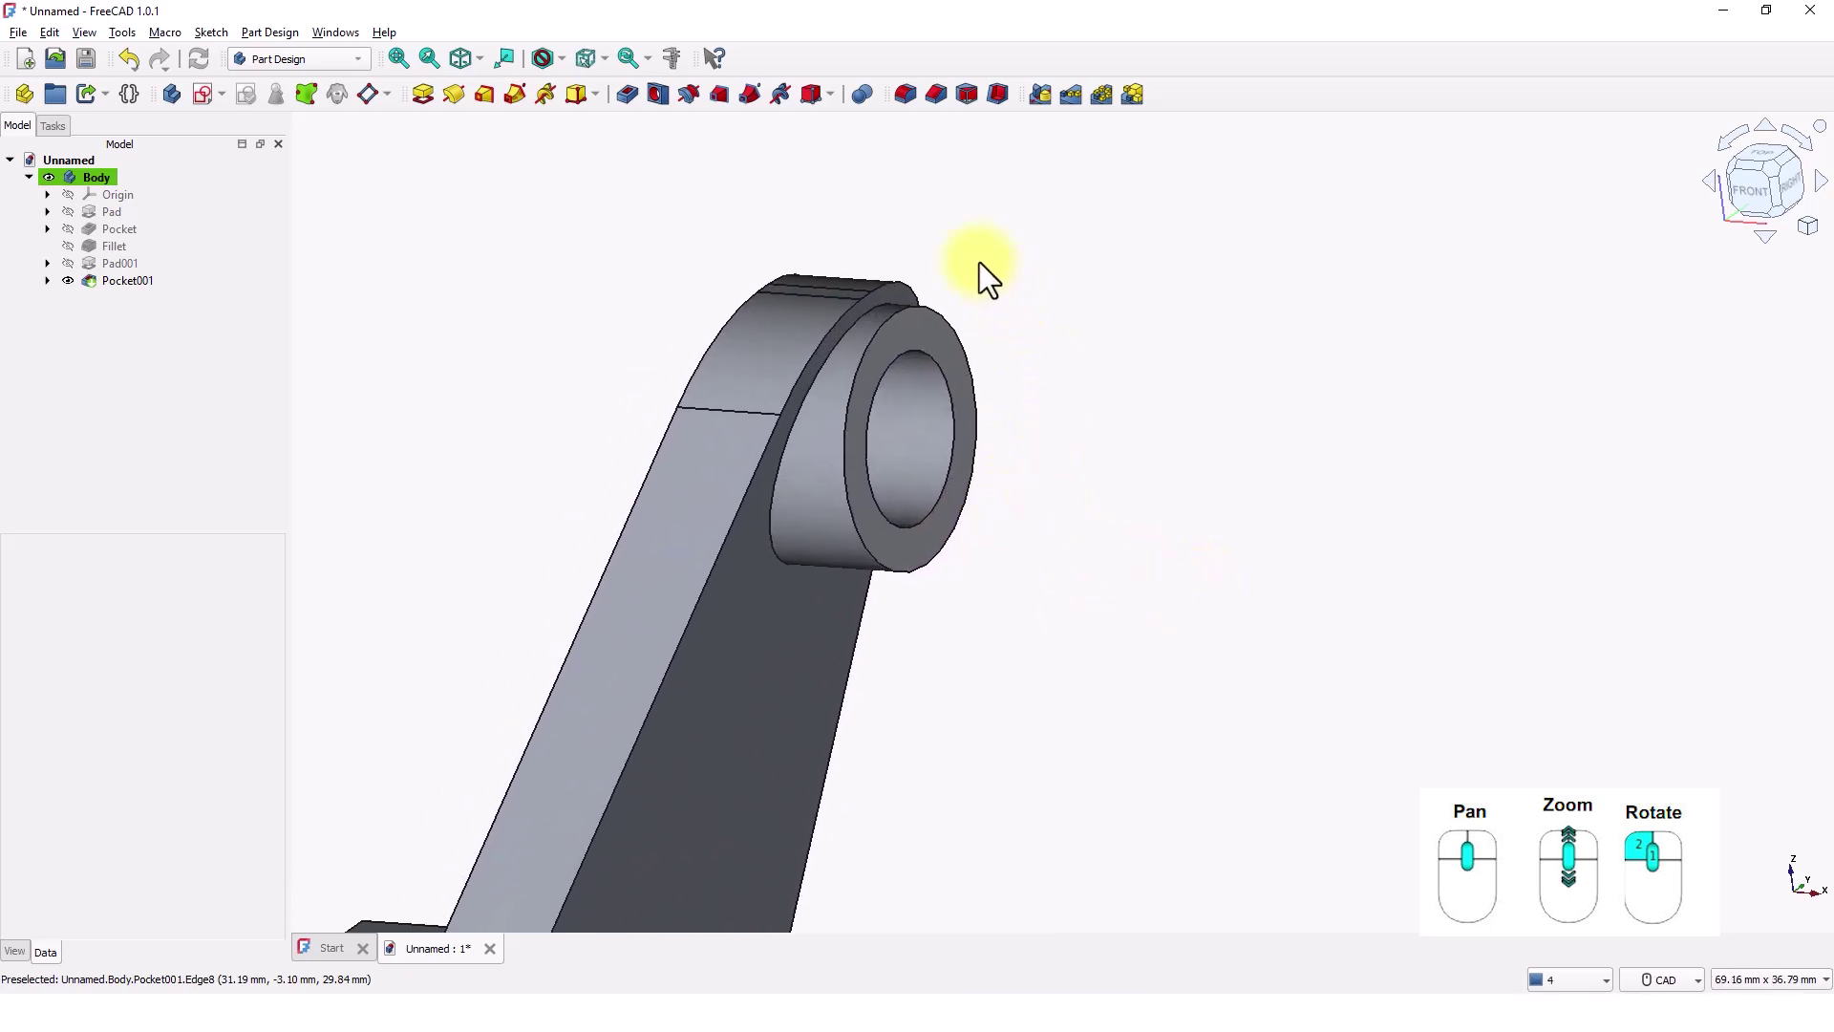
left_click(936, 96)
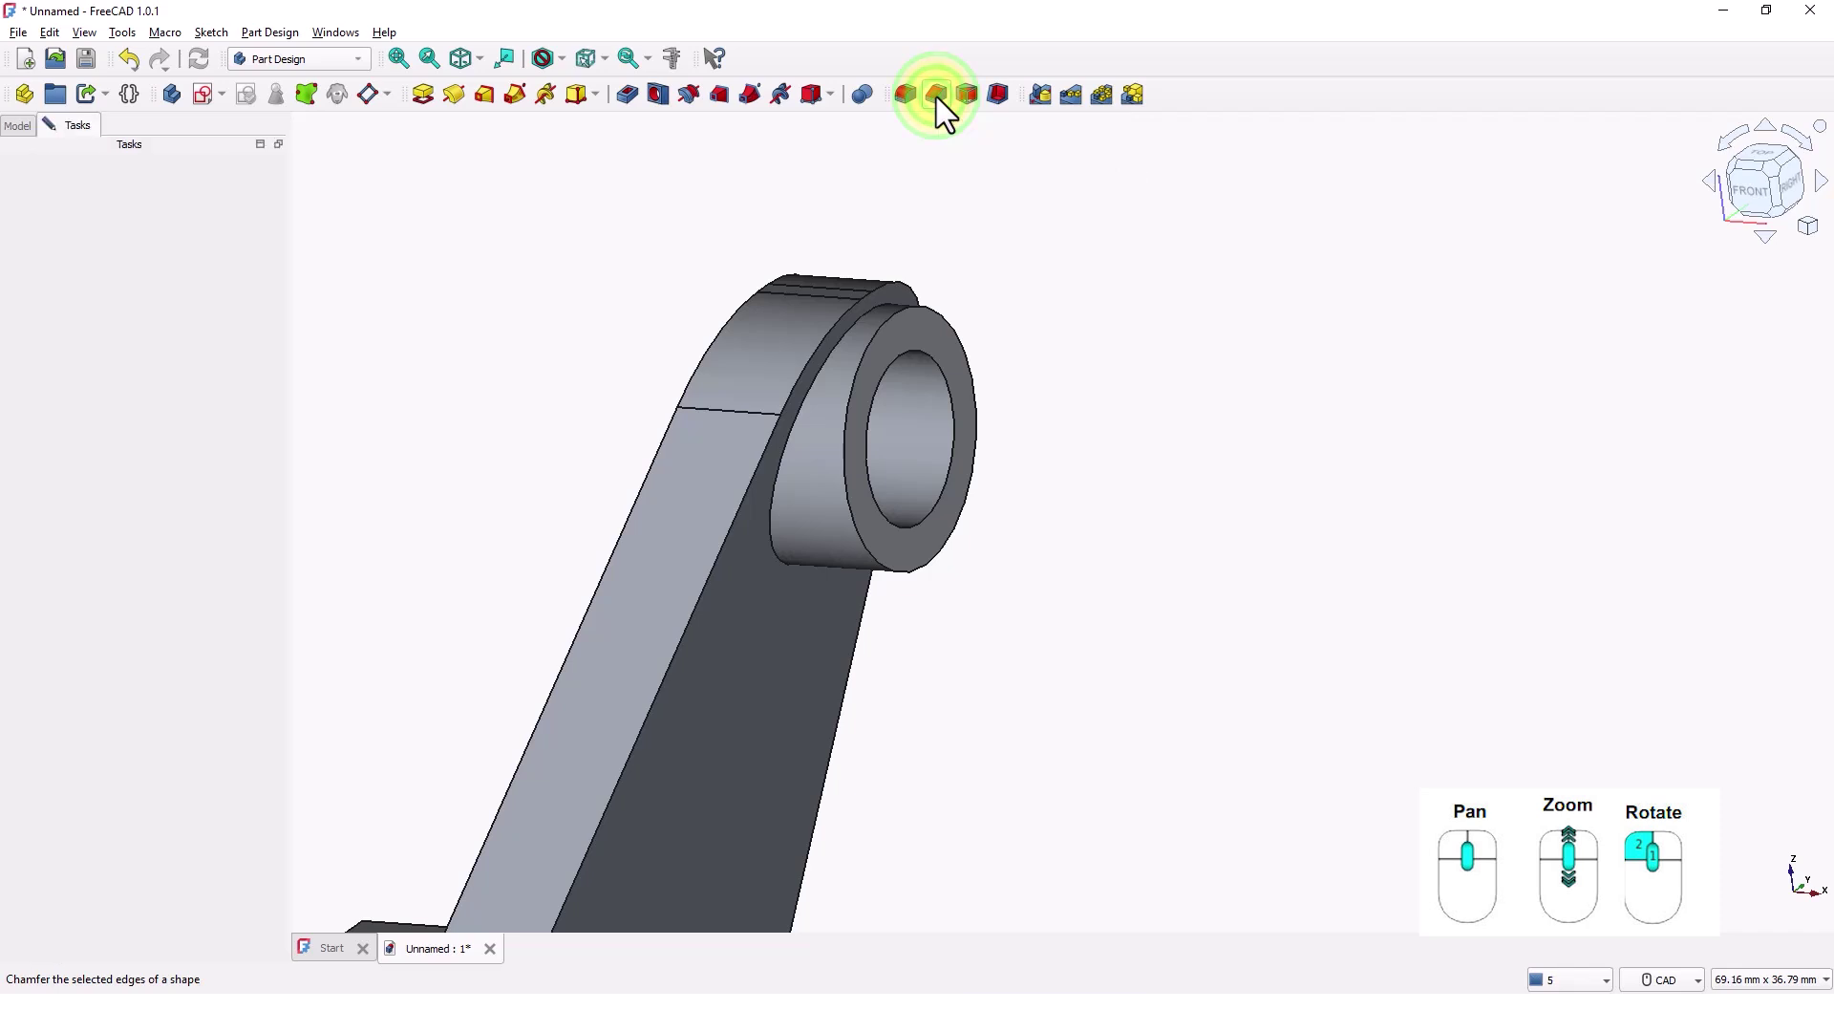
left_click(956, 407)
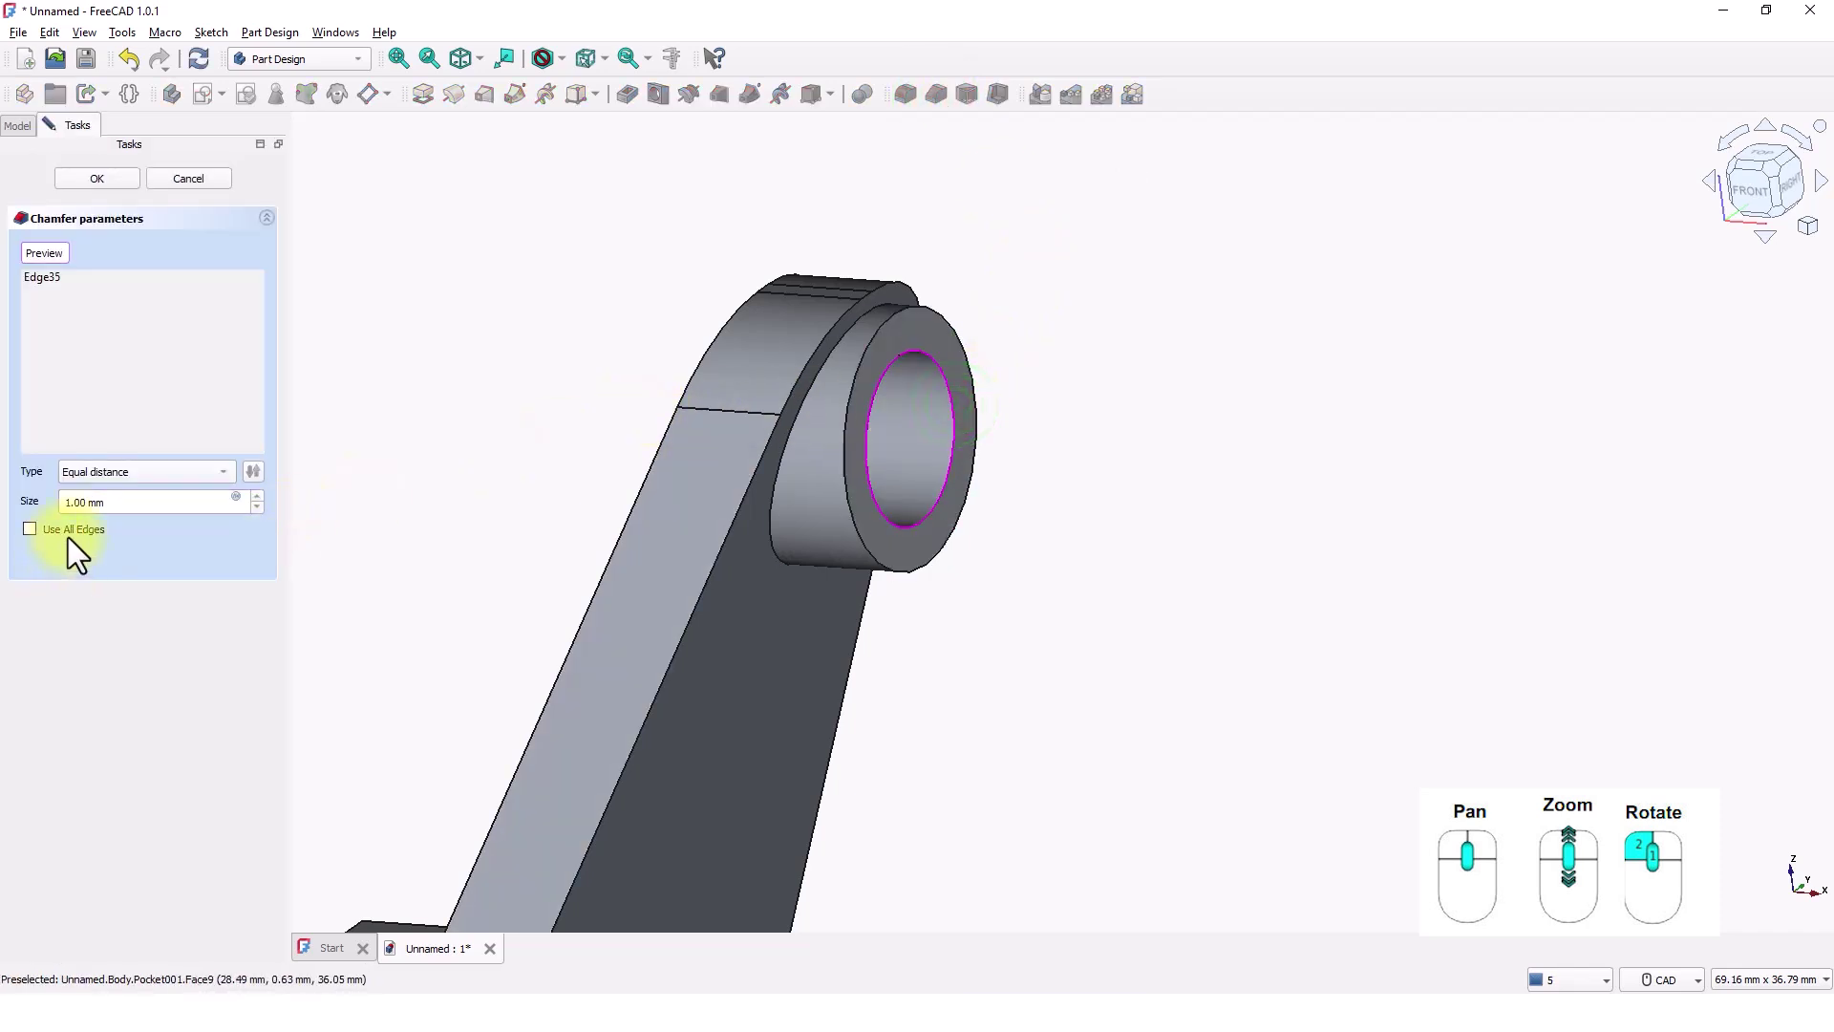
left_click_drag(137, 502, 57, 507)
type("1.5")
key("Return")
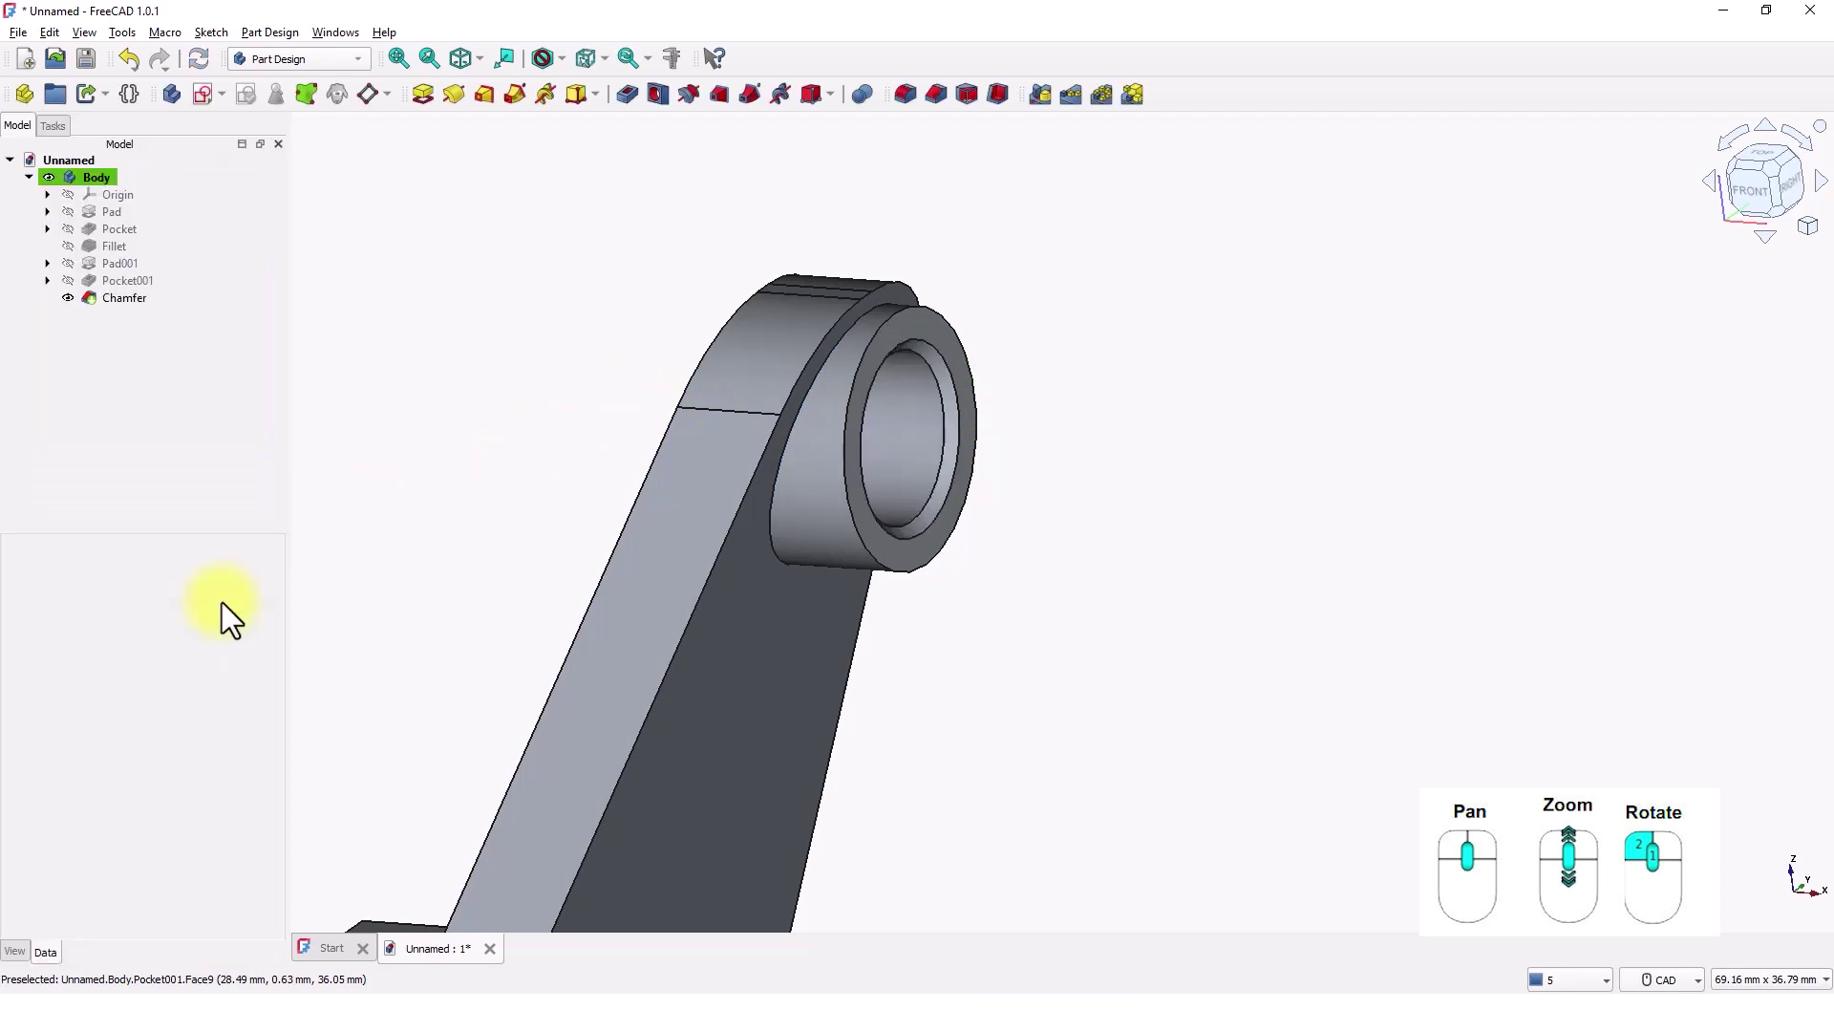
scroll(755, 621, "down", 5)
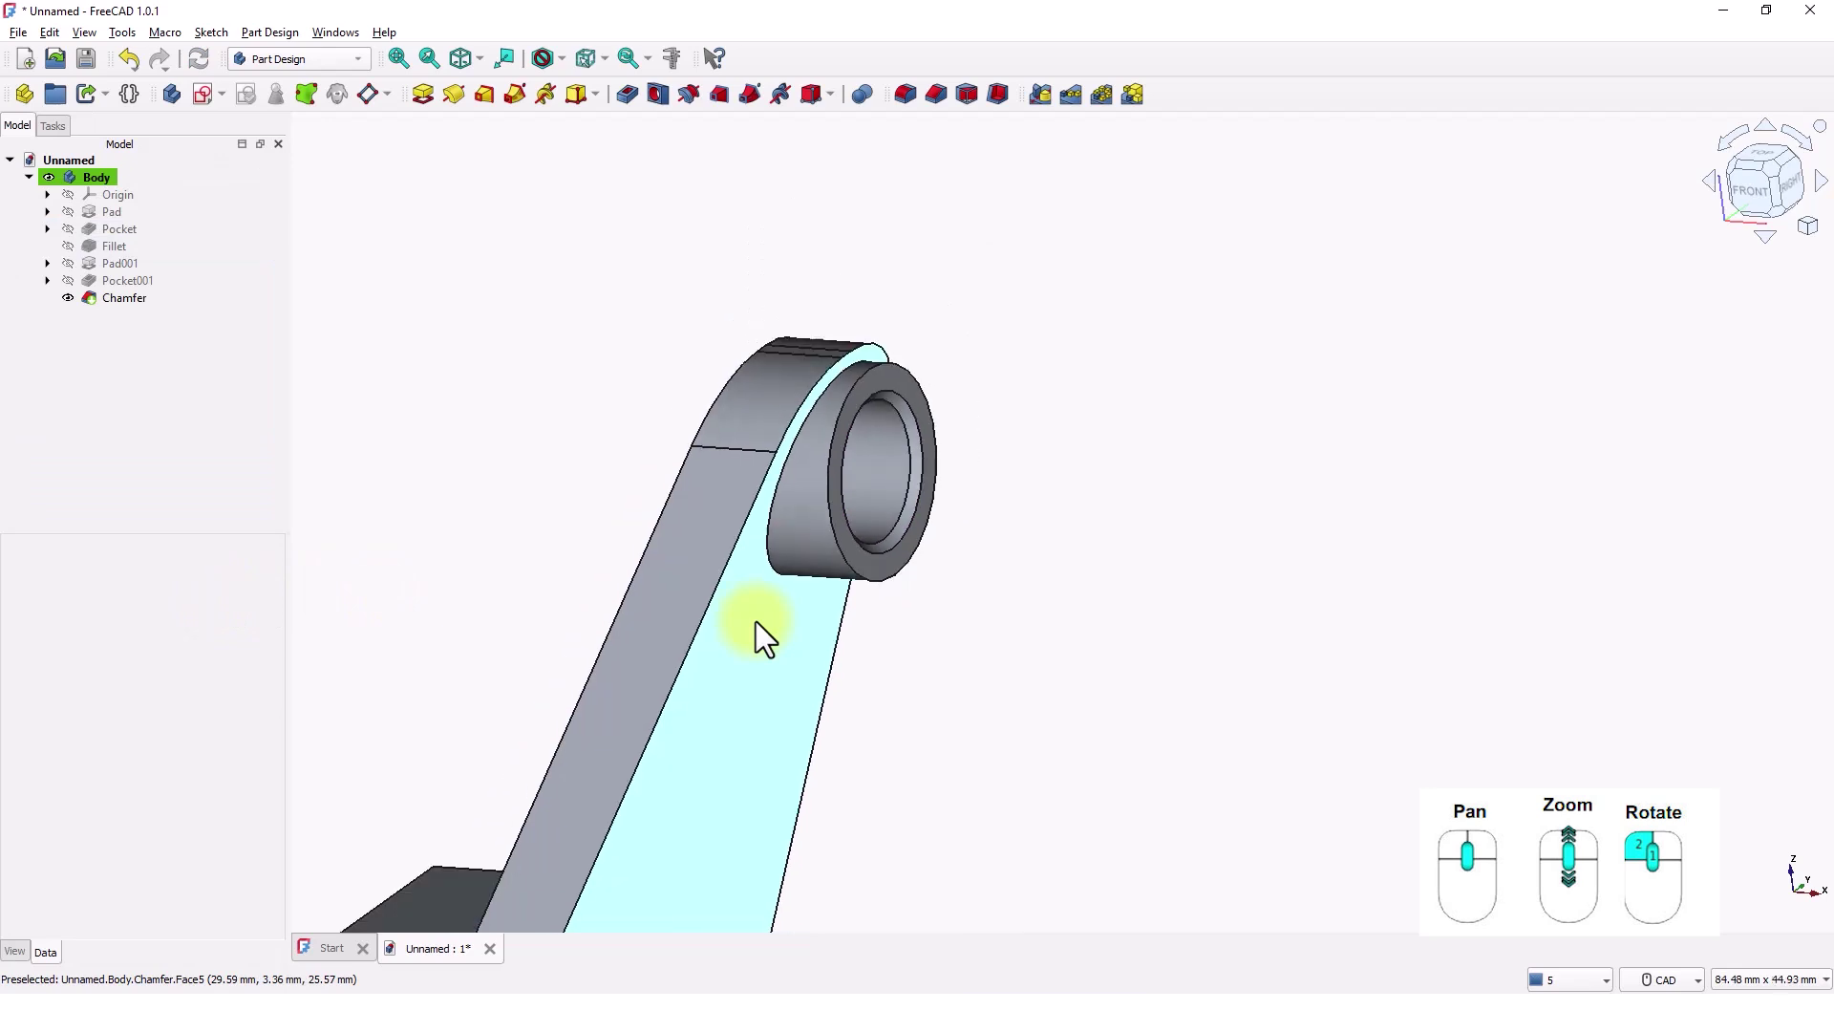
Mirror the whole body across the Base YZ plane to form the opposite arm and boss.
middle_click_drag(754, 621, 783, 692)
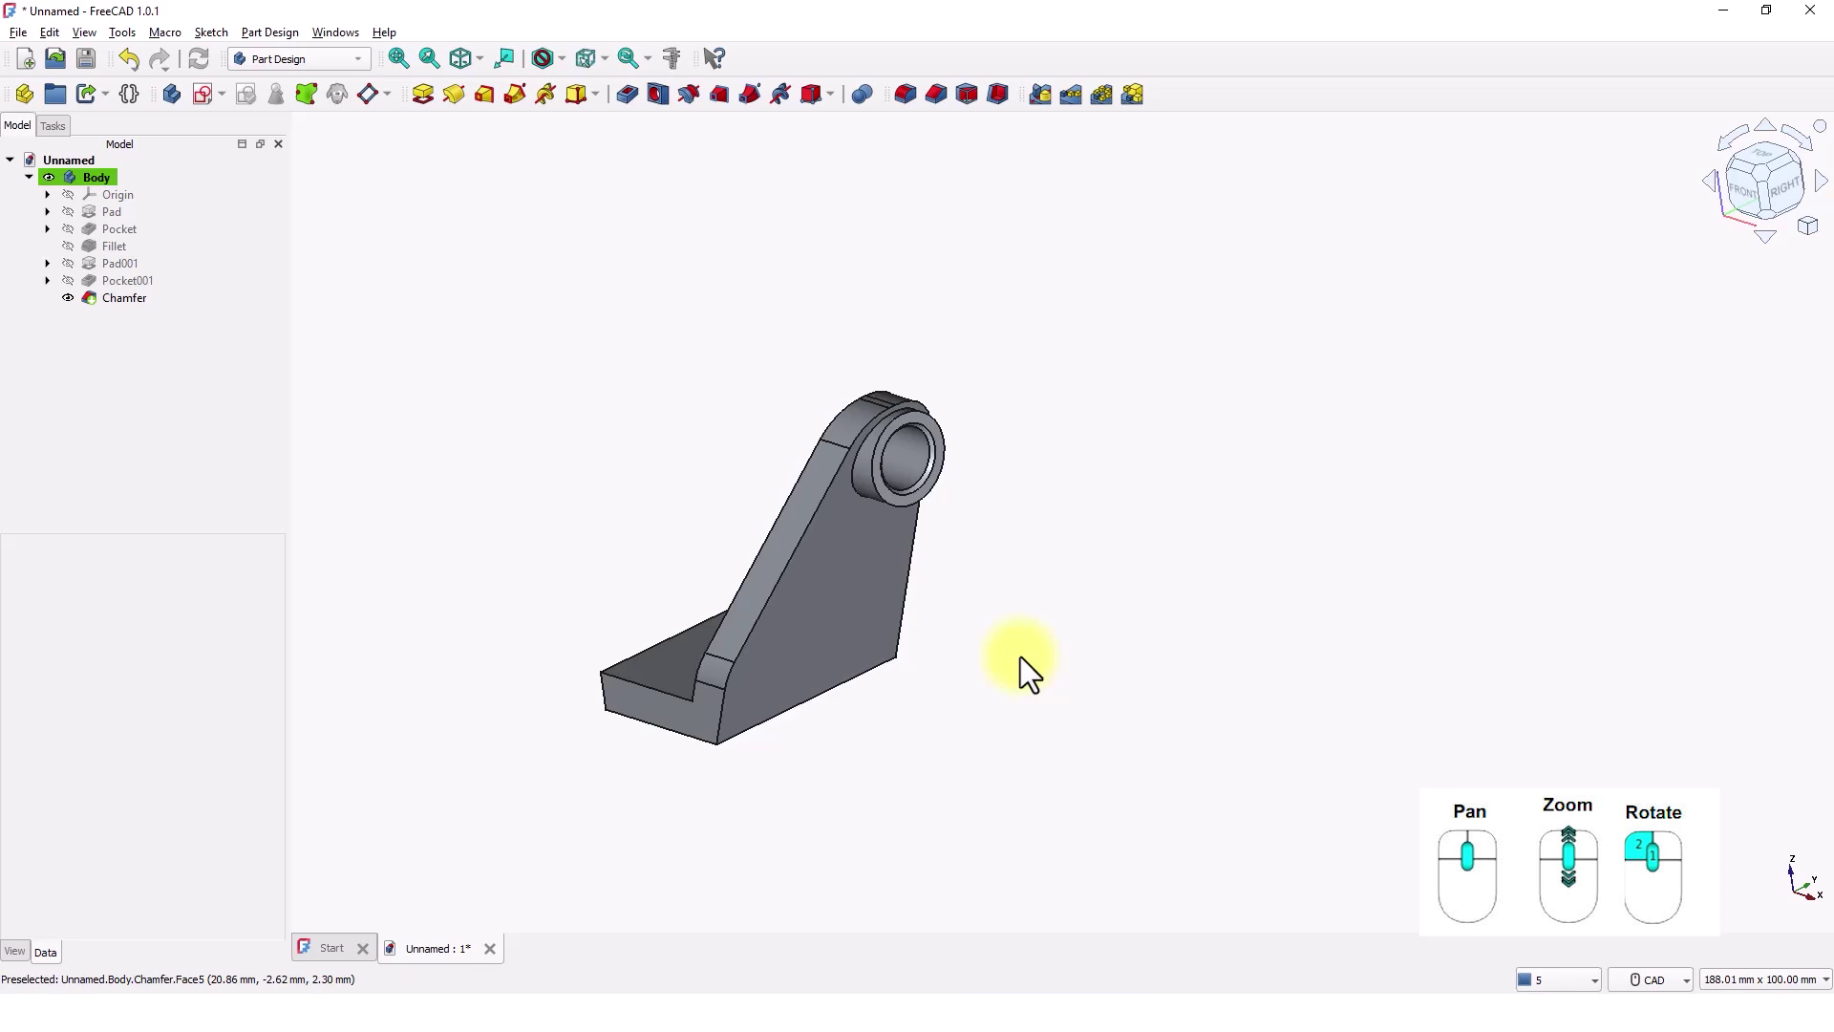
middle_click_drag(986, 708, 956, 750)
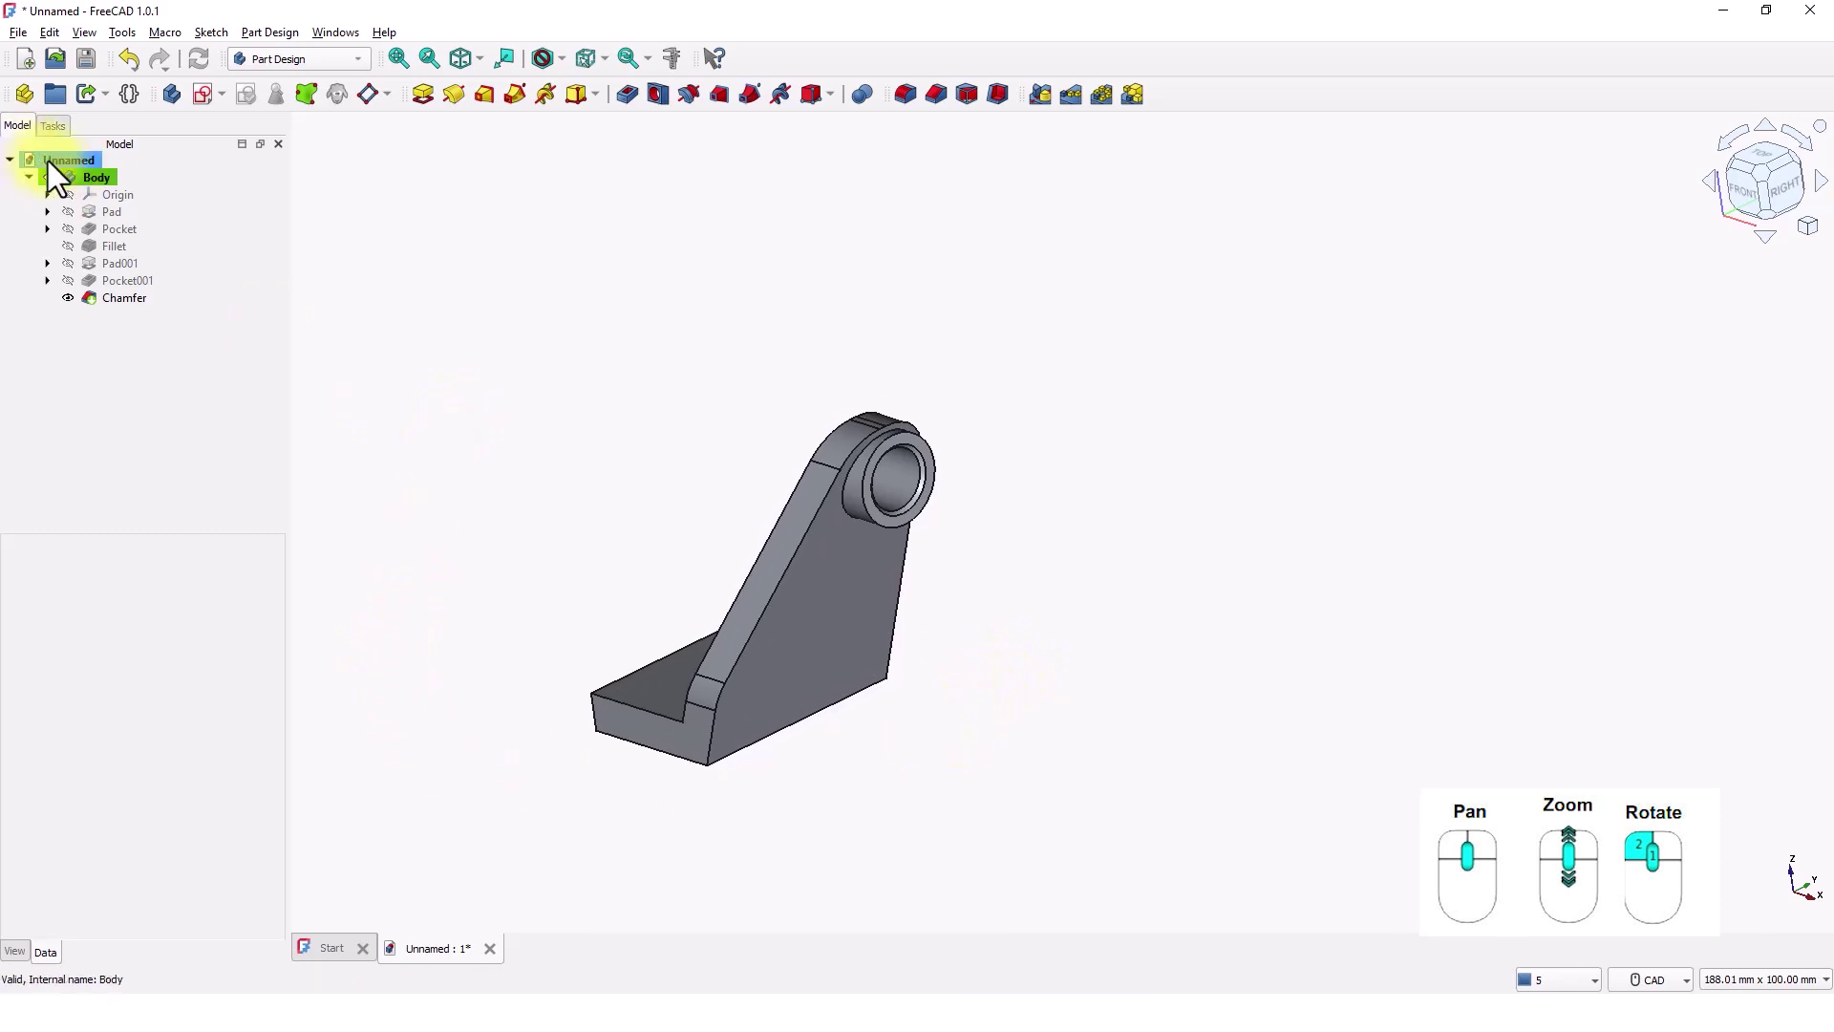
left_click(71, 180)
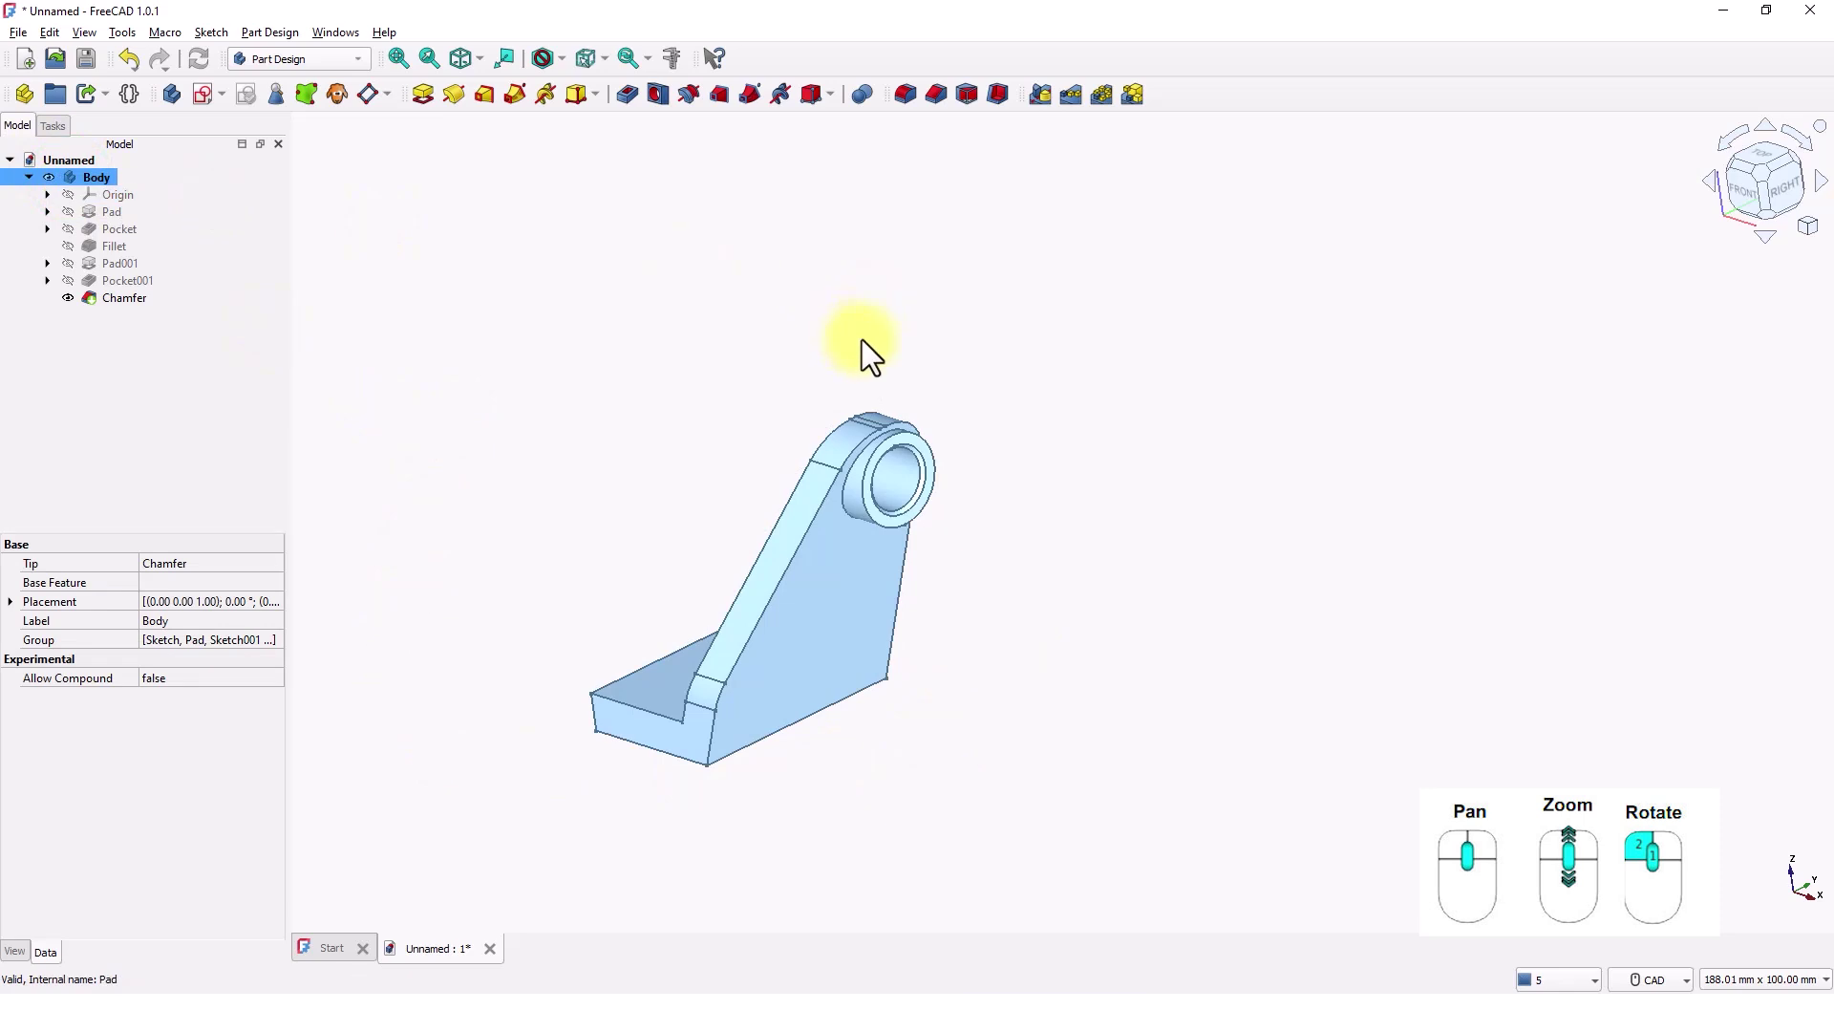
left_click(1037, 94)
scroll(1104, 370, "down", 5)
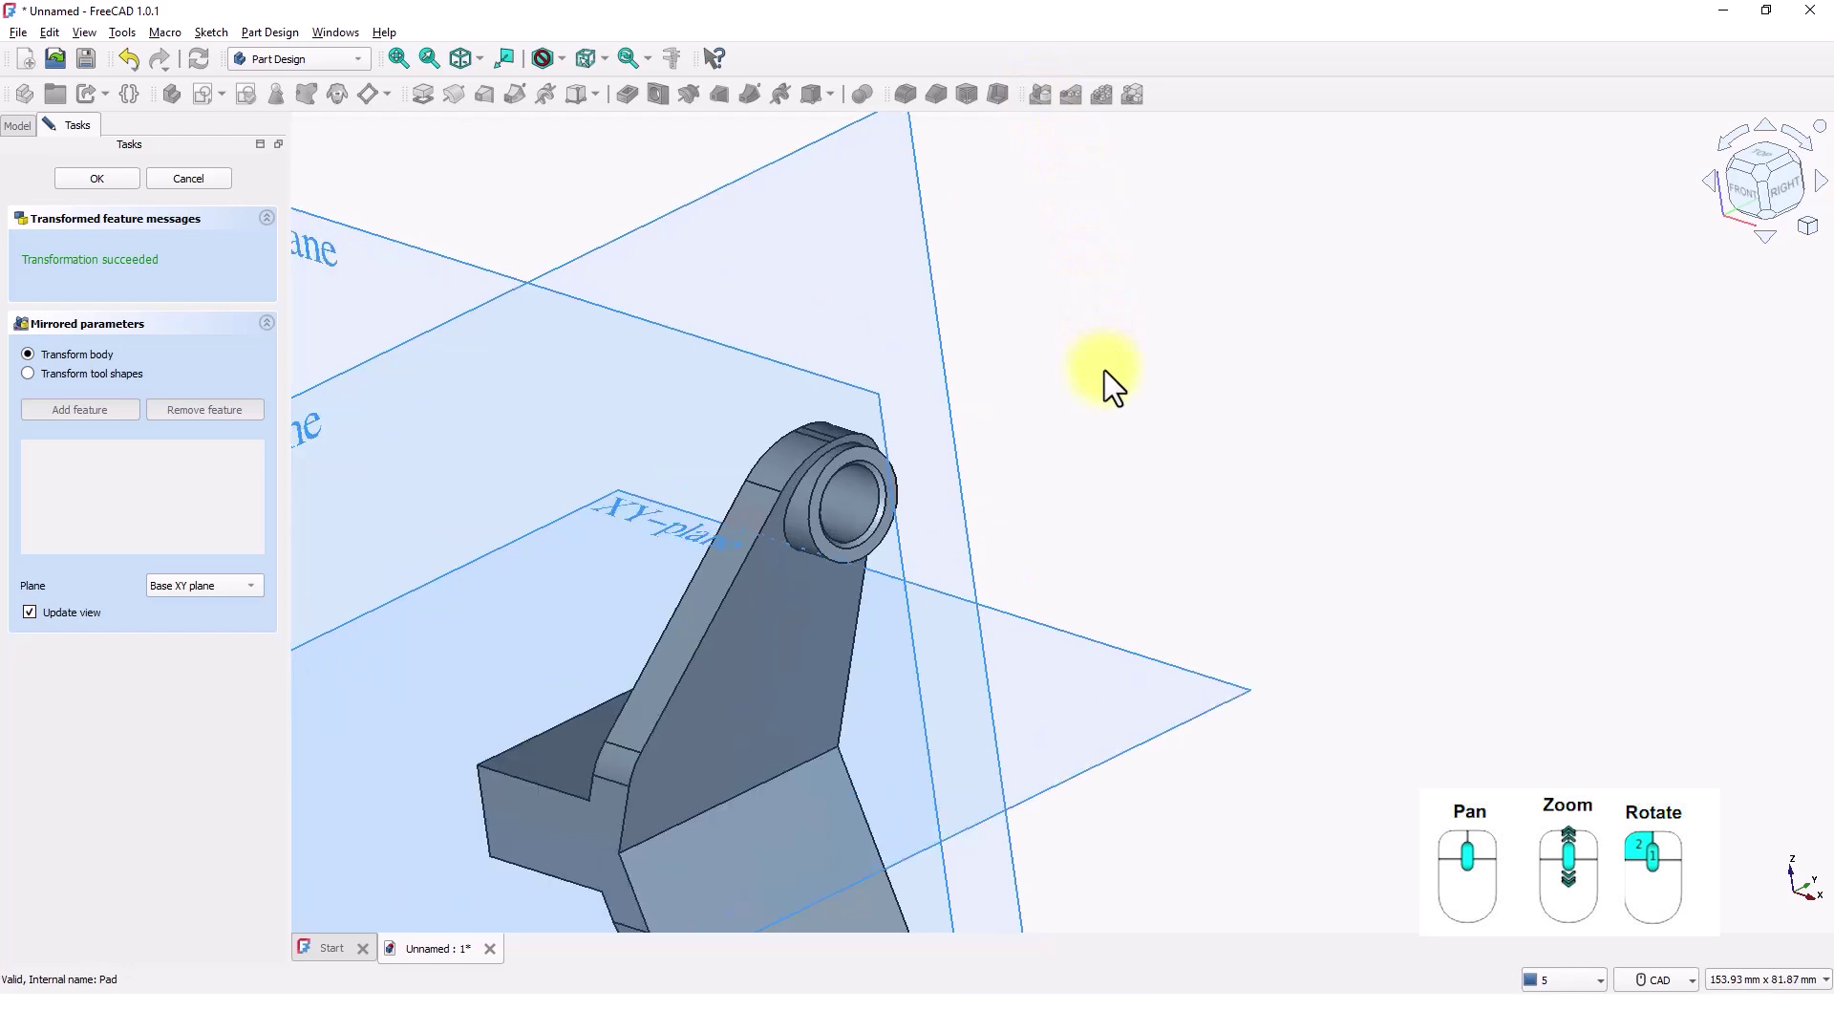
middle_click_drag(1105, 369, 1060, 323)
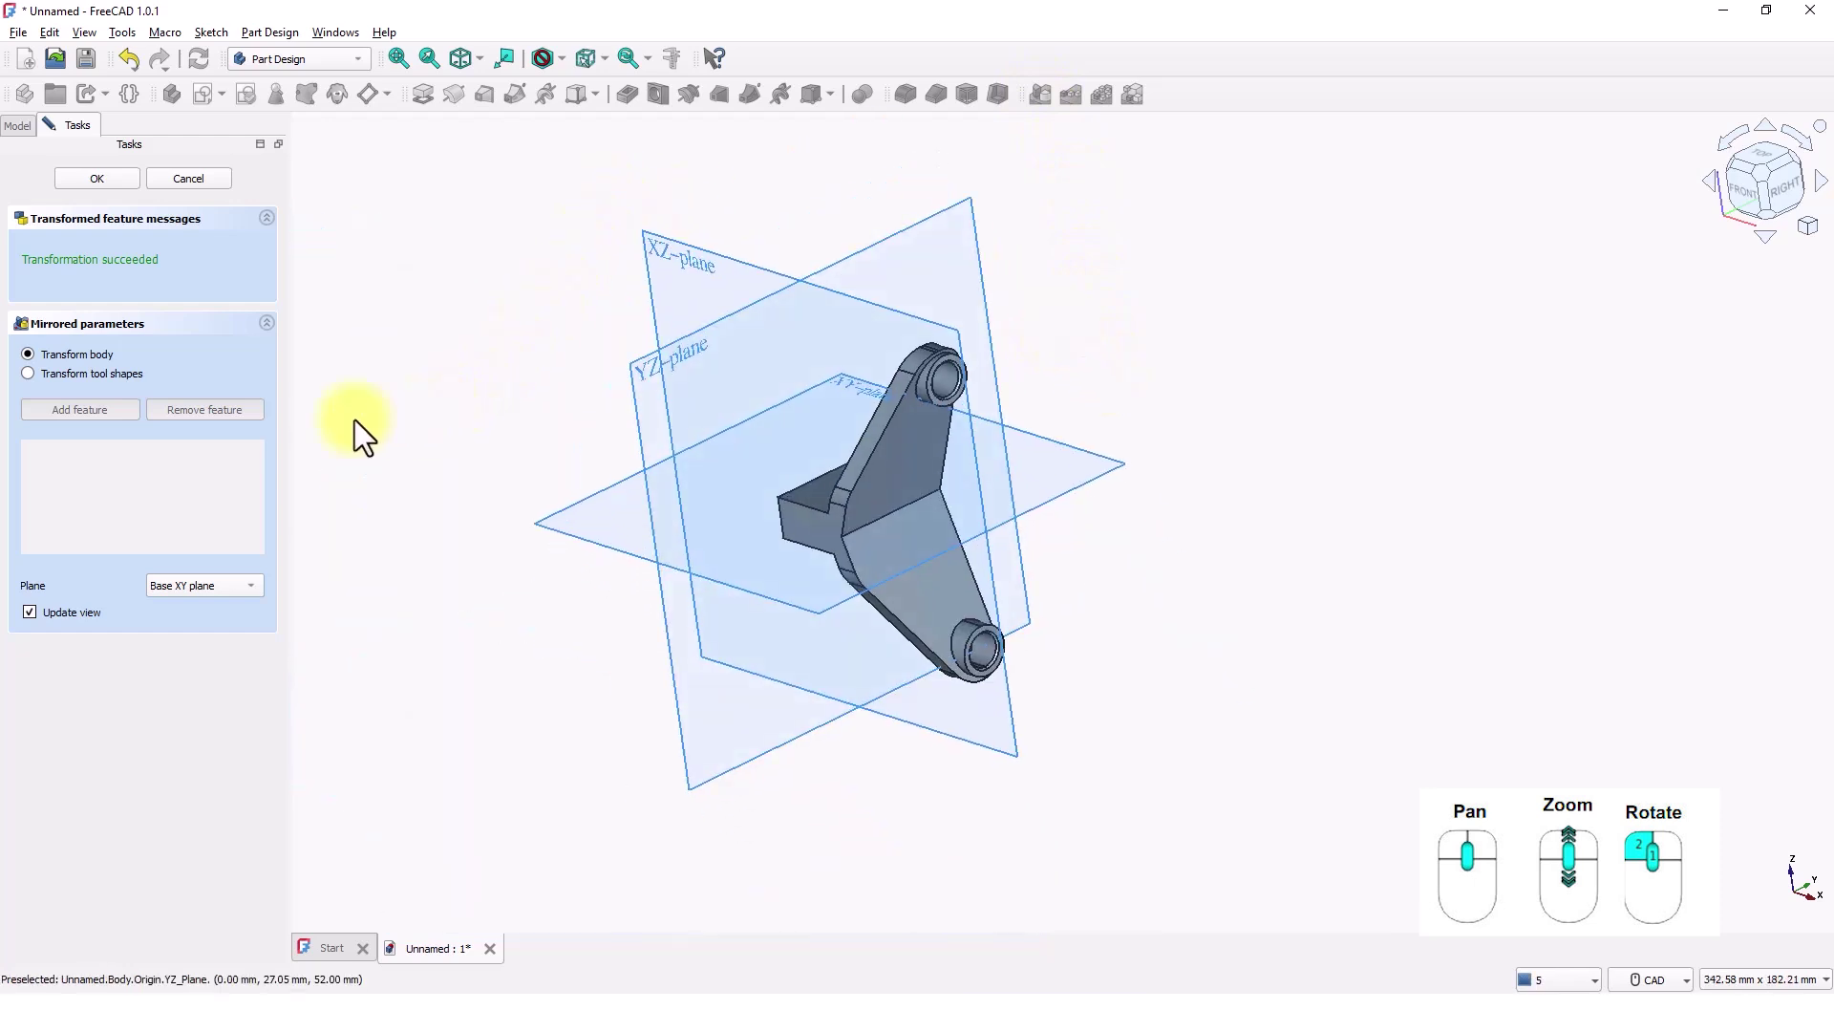
left_click(214, 591)
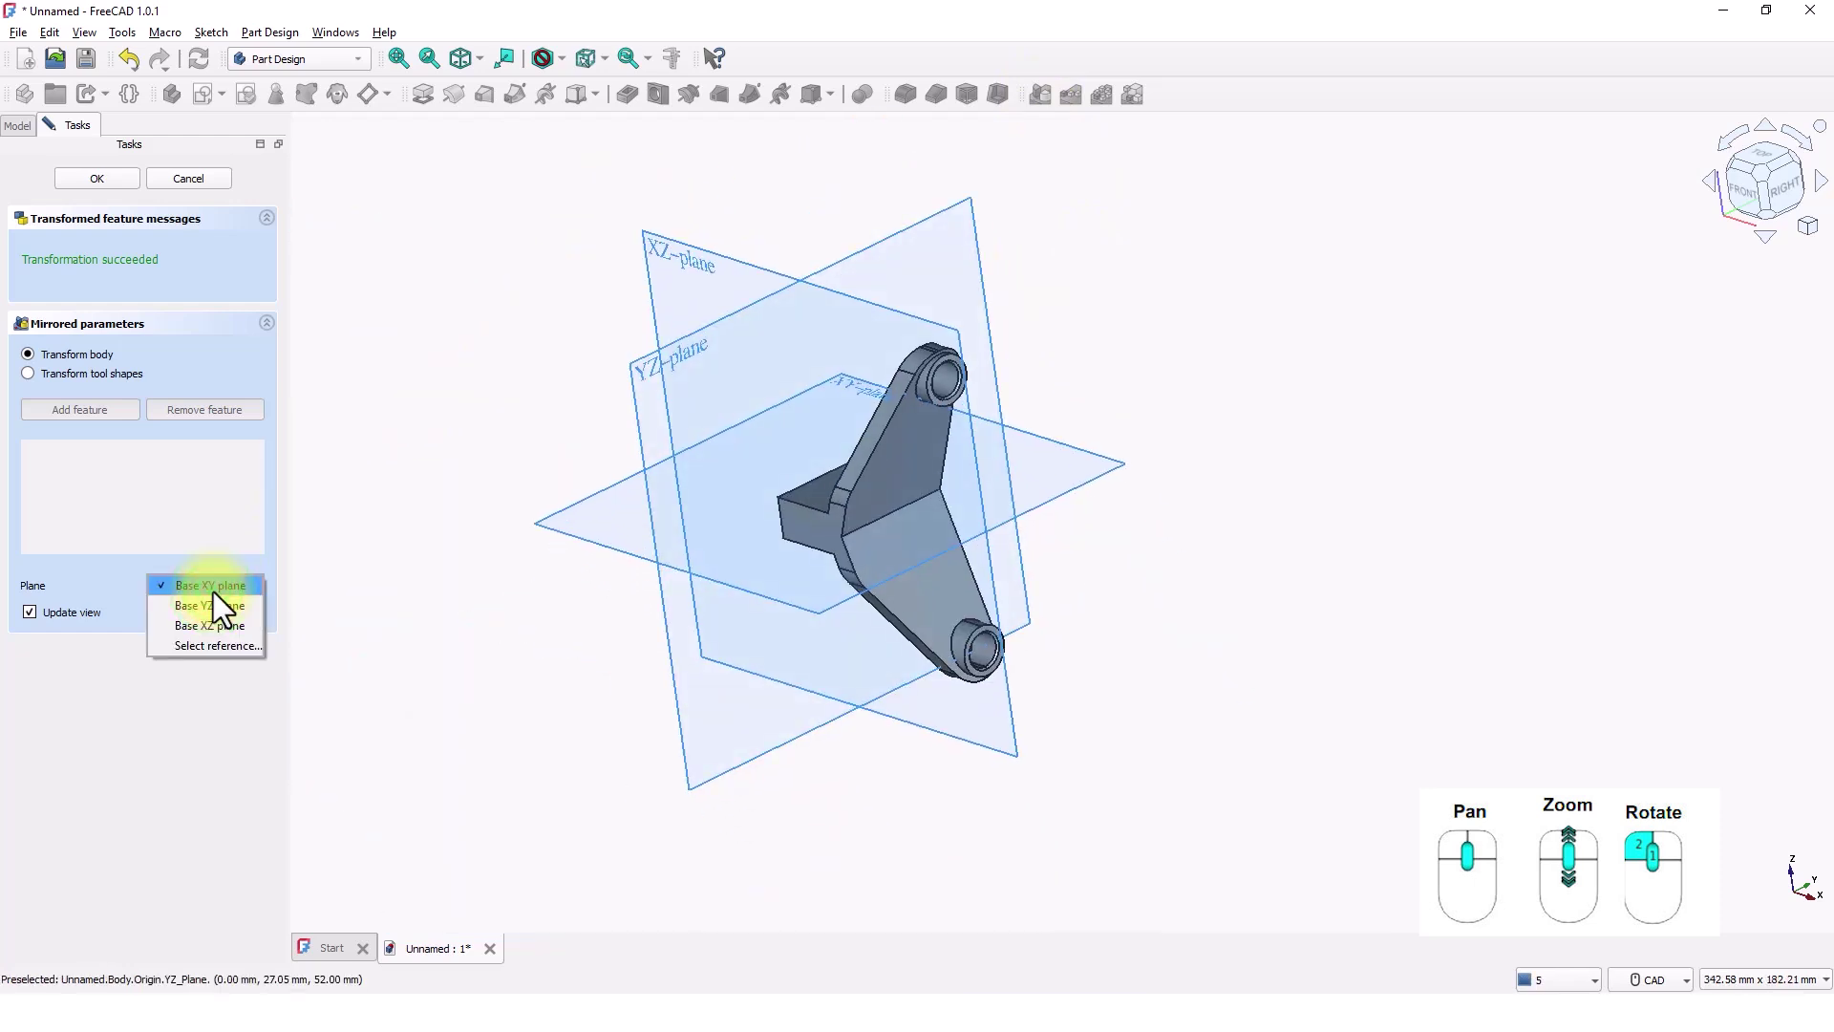
left_click(210, 604)
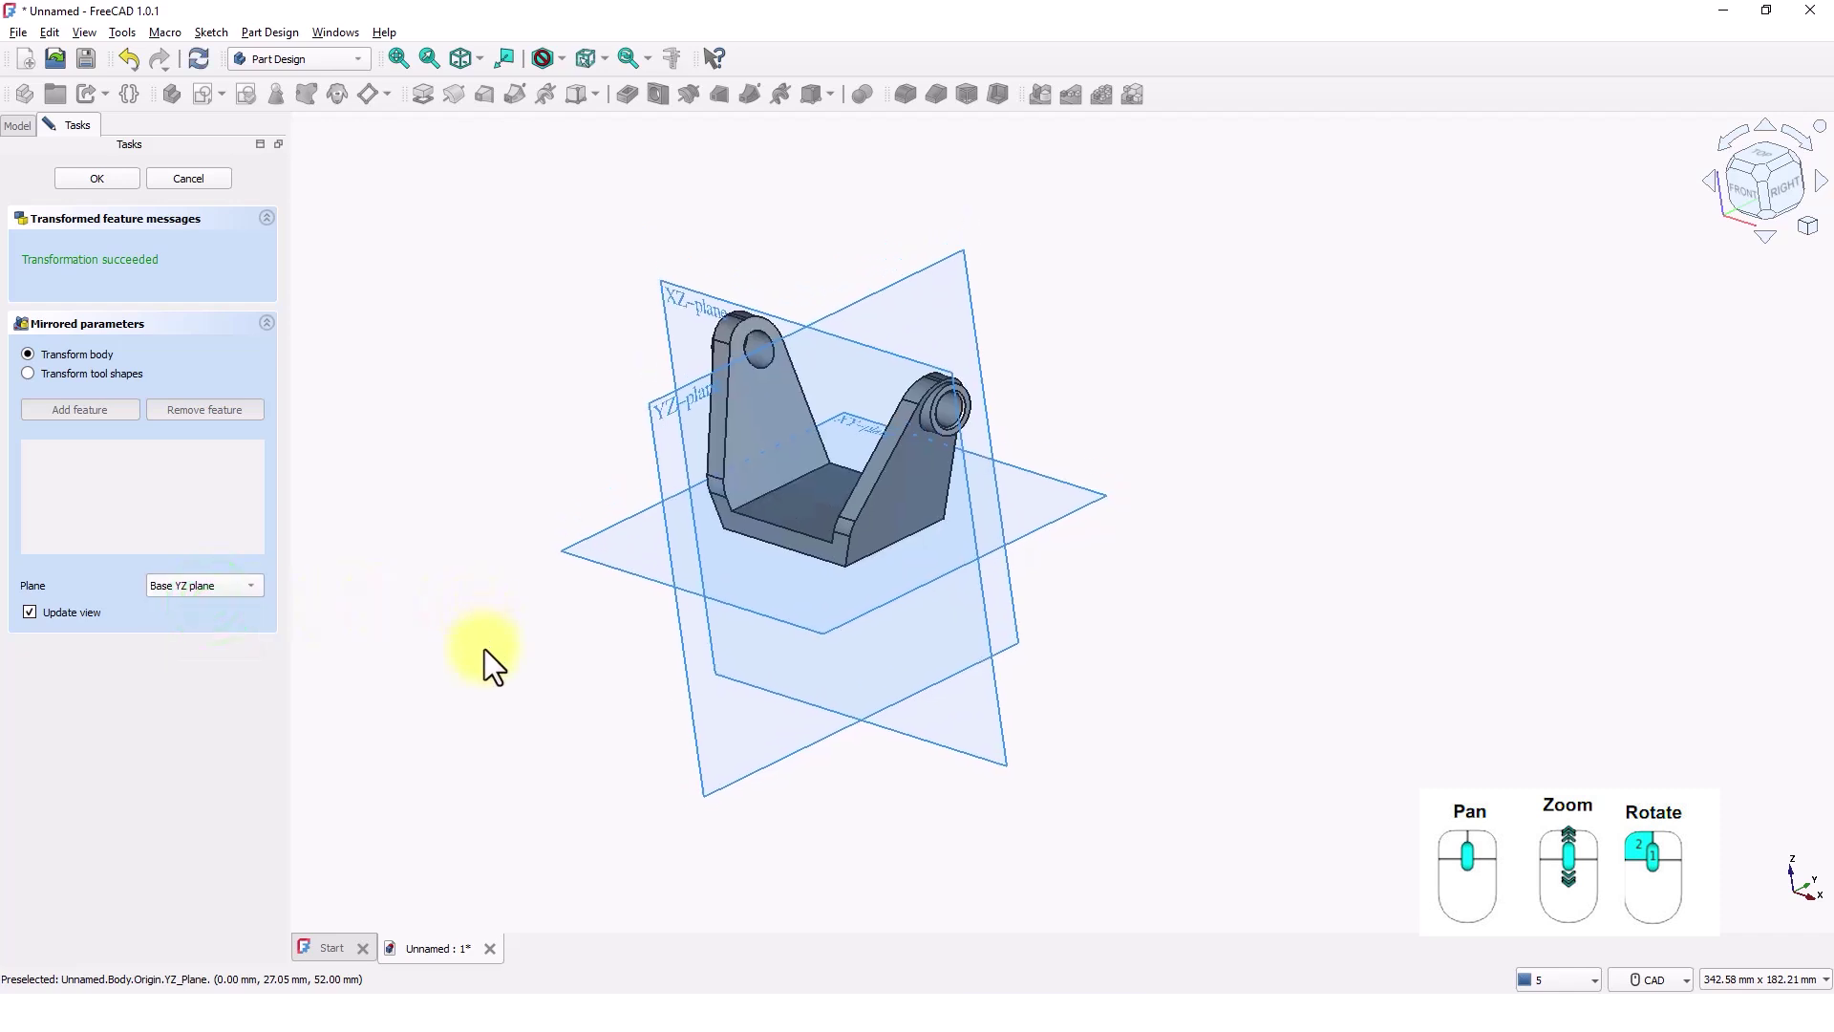
middle_click_drag(667, 604, 719, 604)
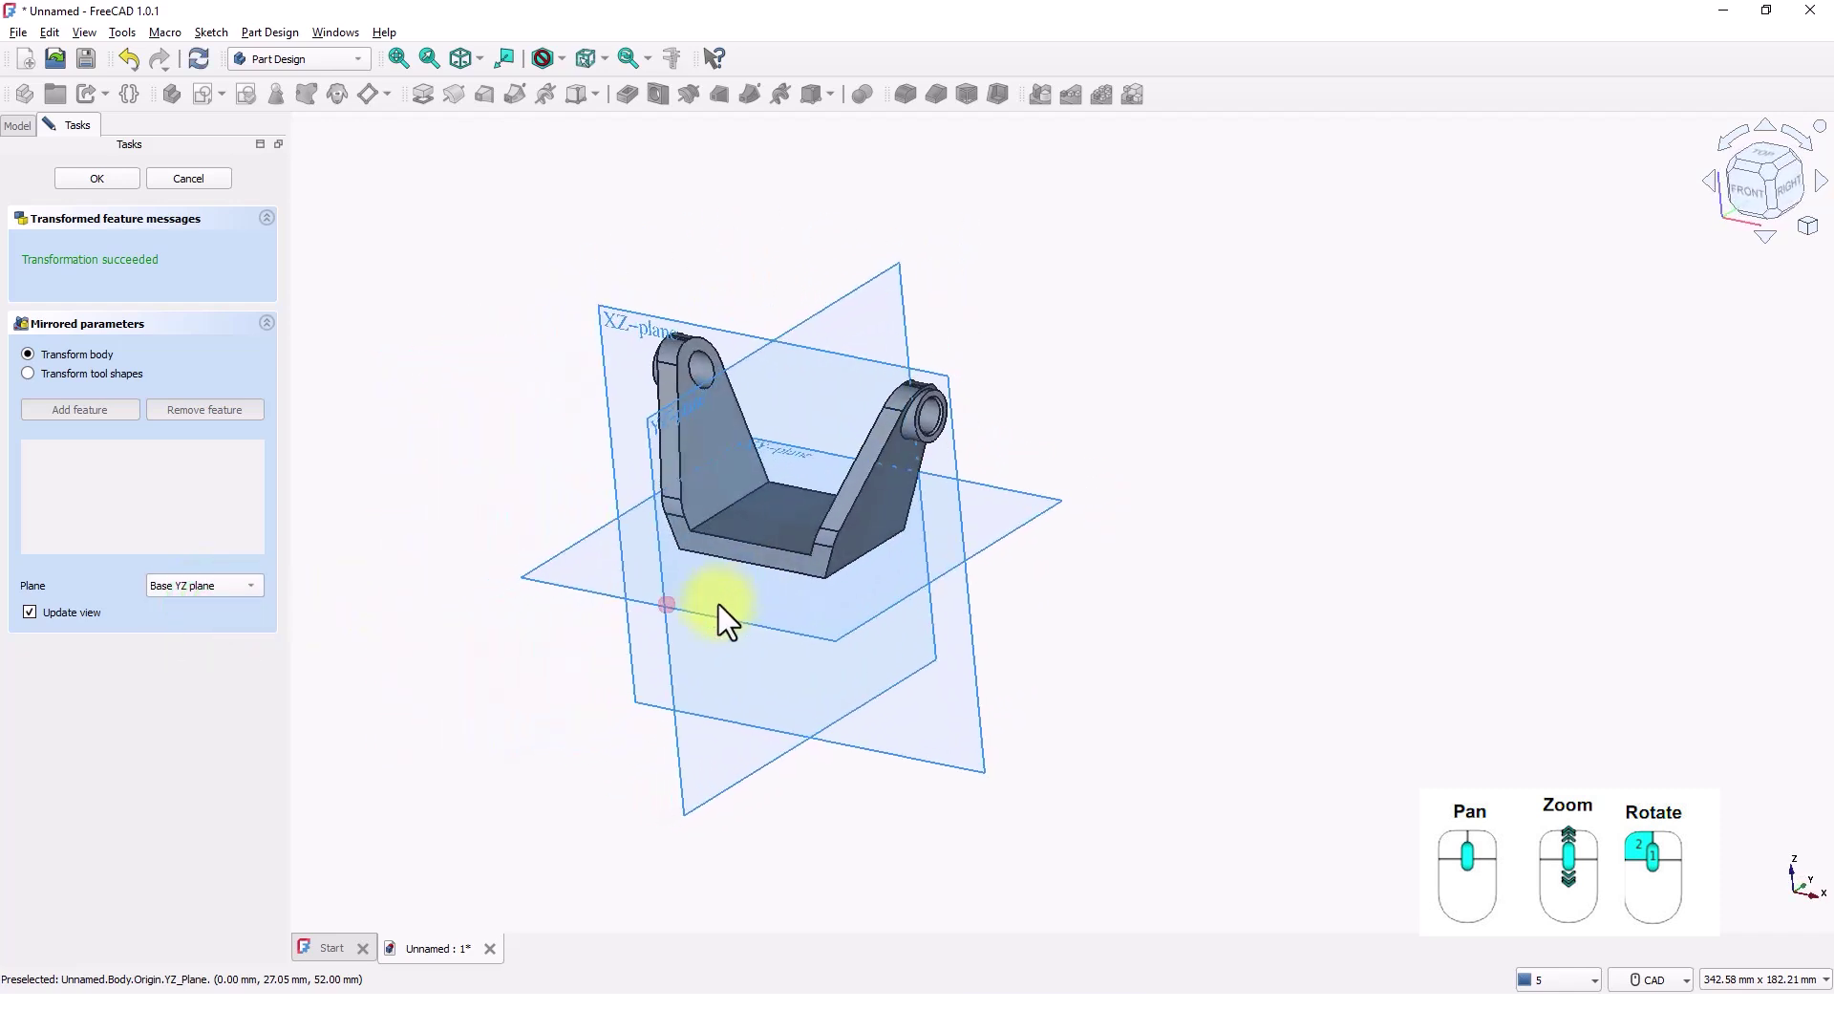
left_click(83, 176)
Create a sketch on the upper face of the bracket's base between the two arms.
scroll(738, 508, "up", 5)
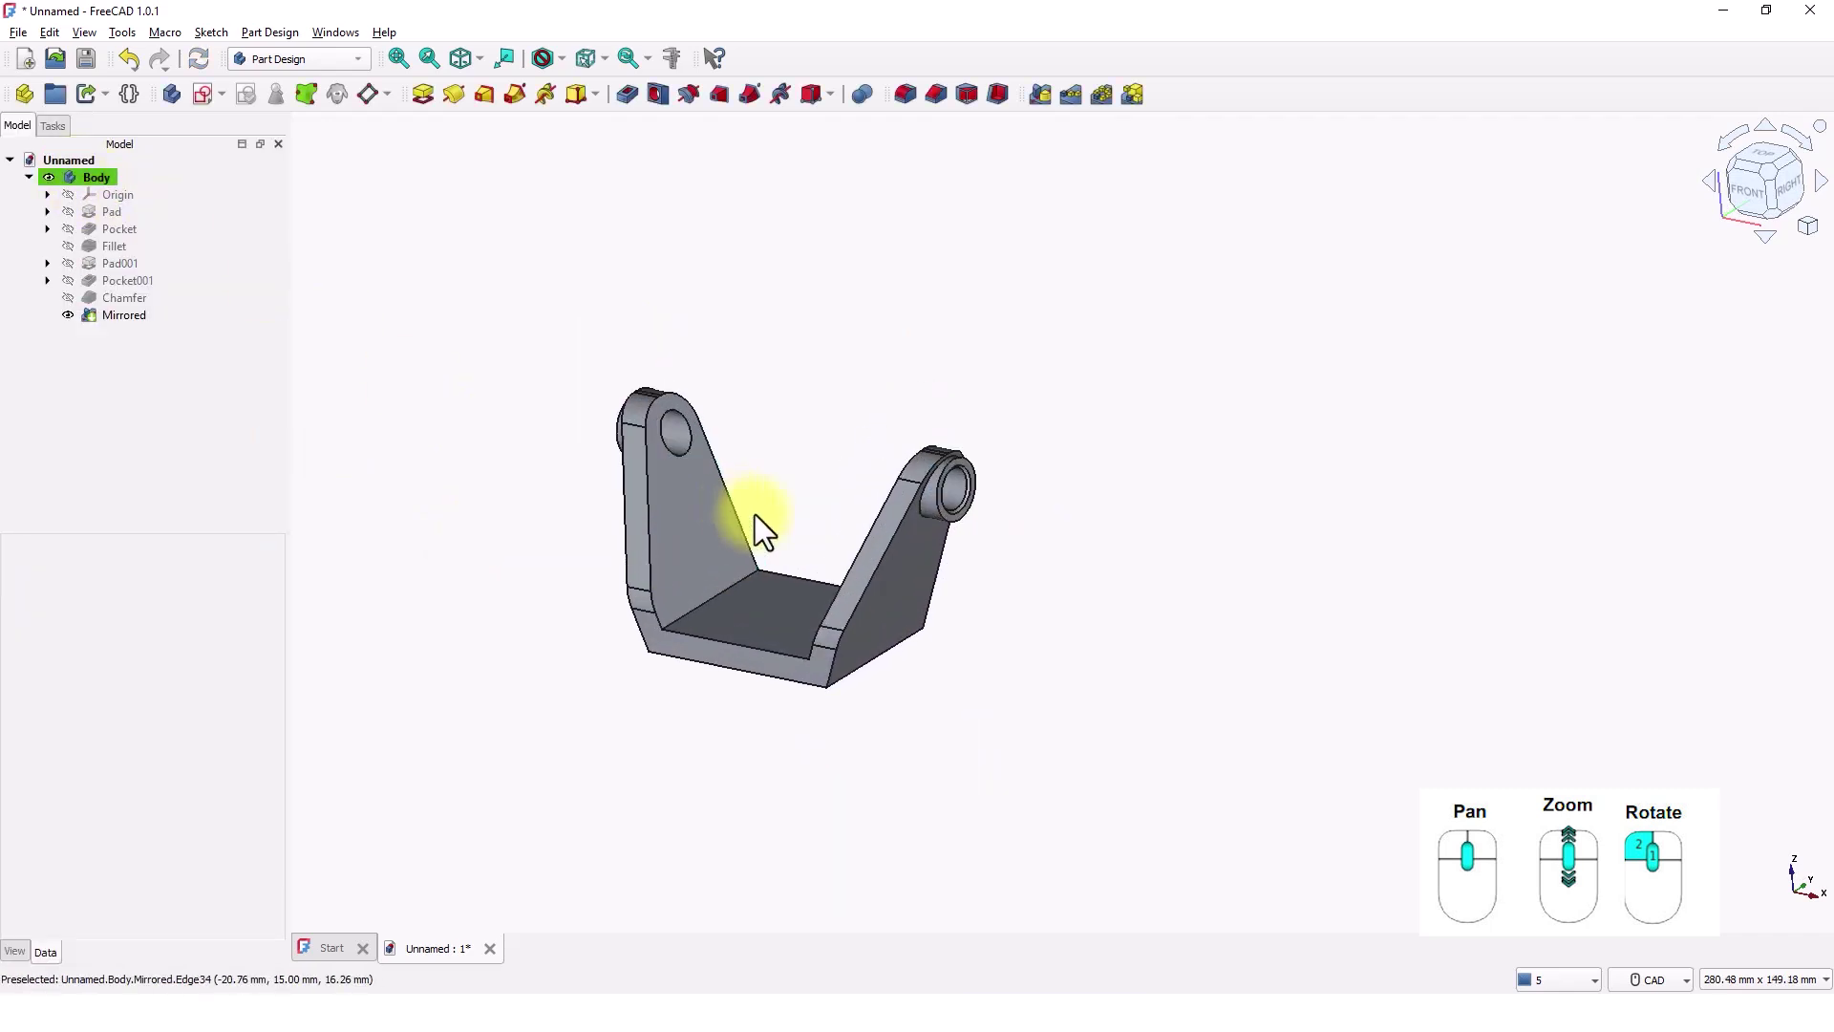
middle_click_drag(777, 525, 835, 552)
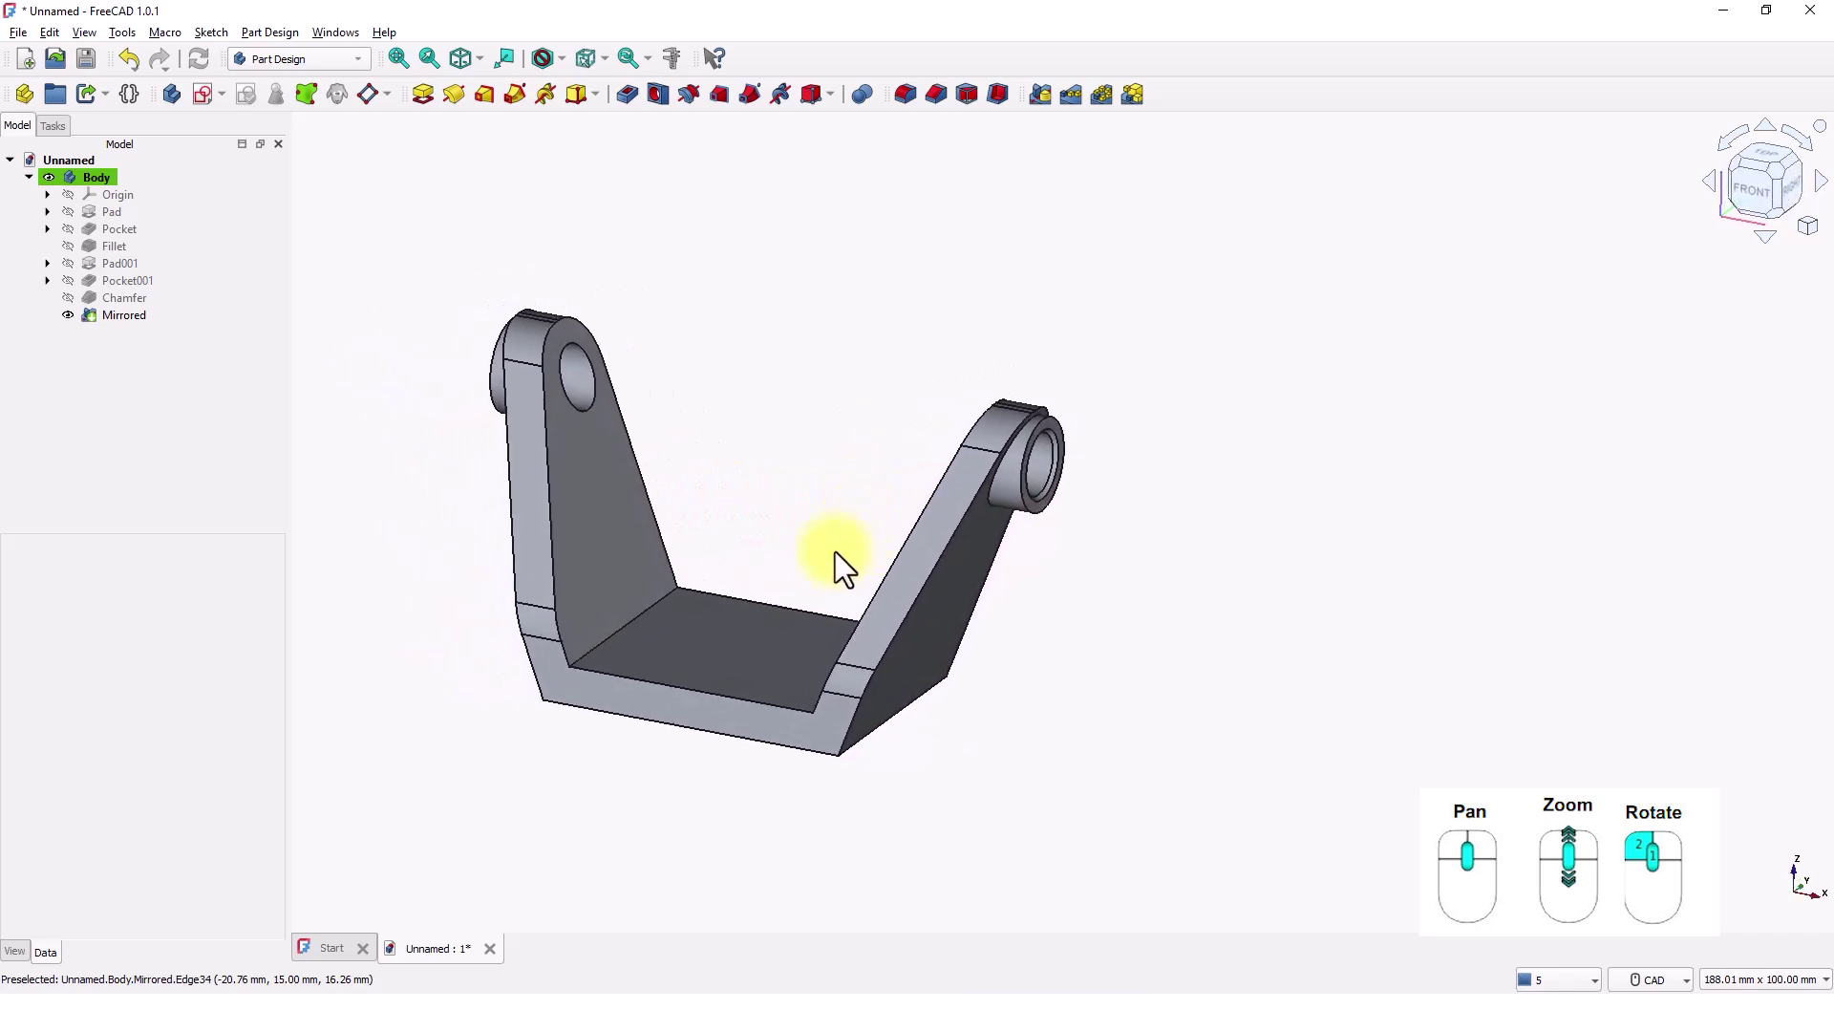
left_click(759, 648)
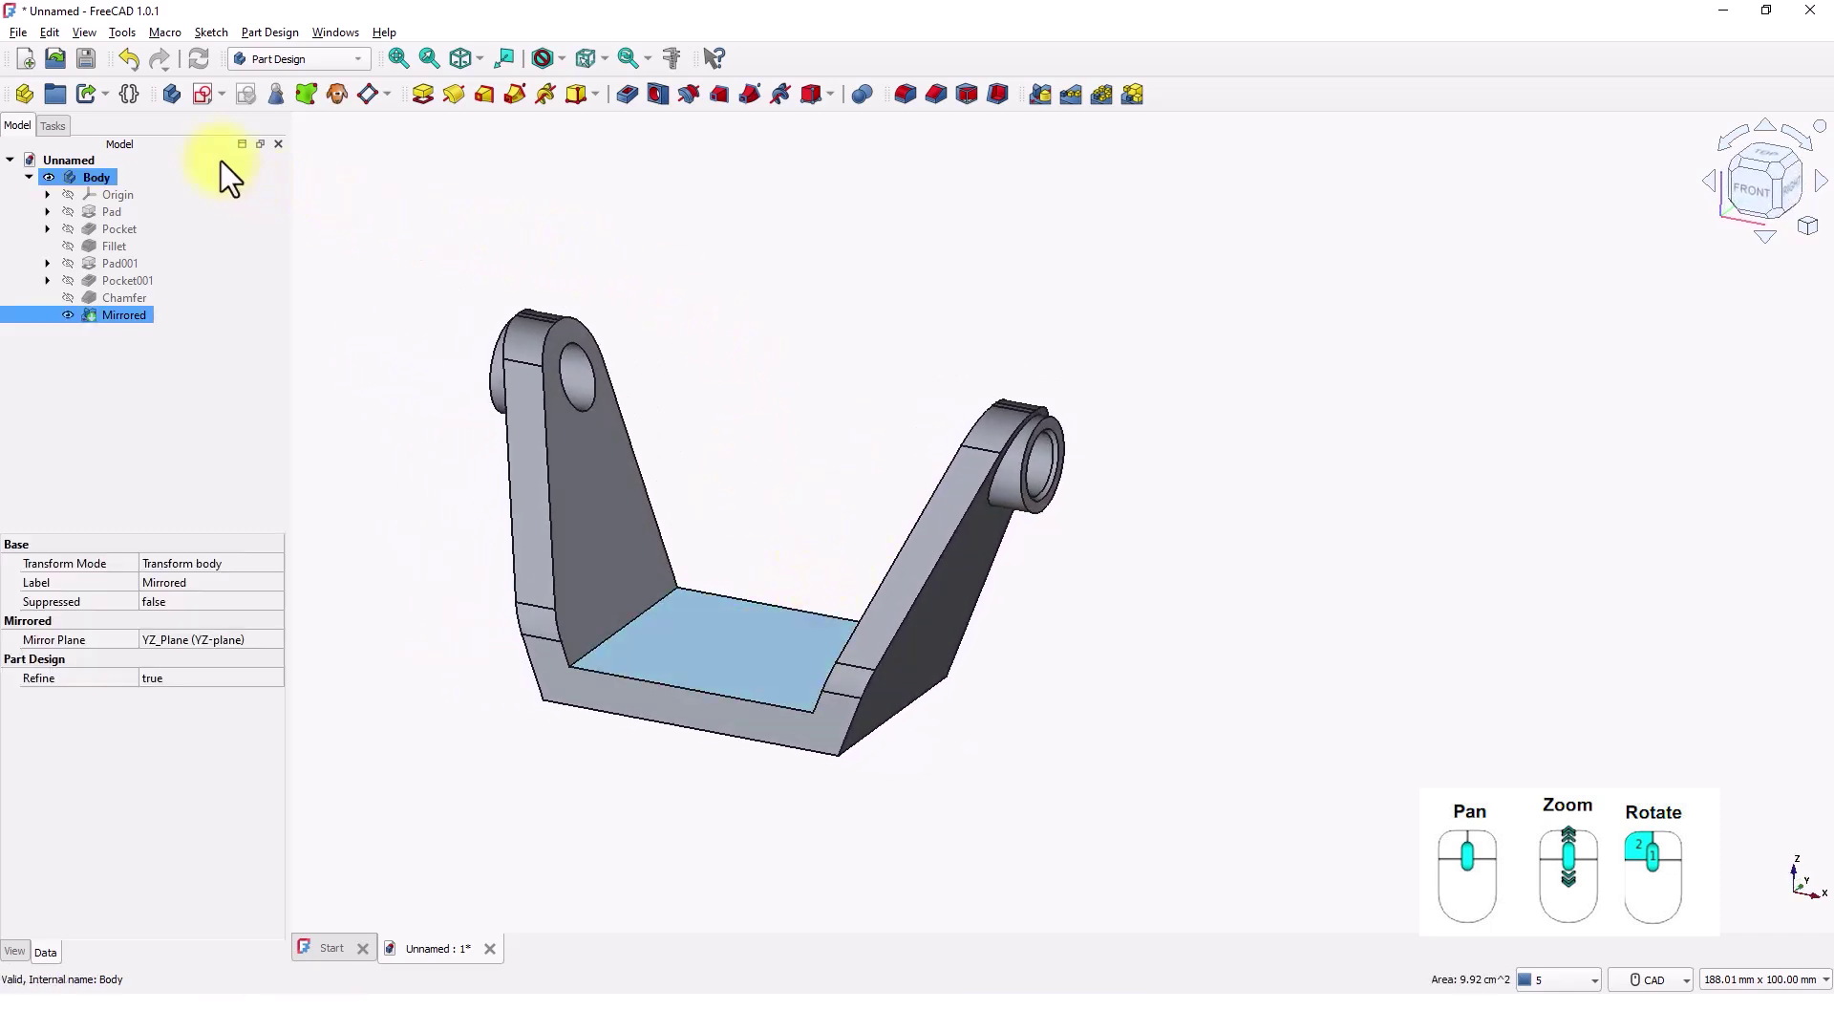
left_click(203, 95)
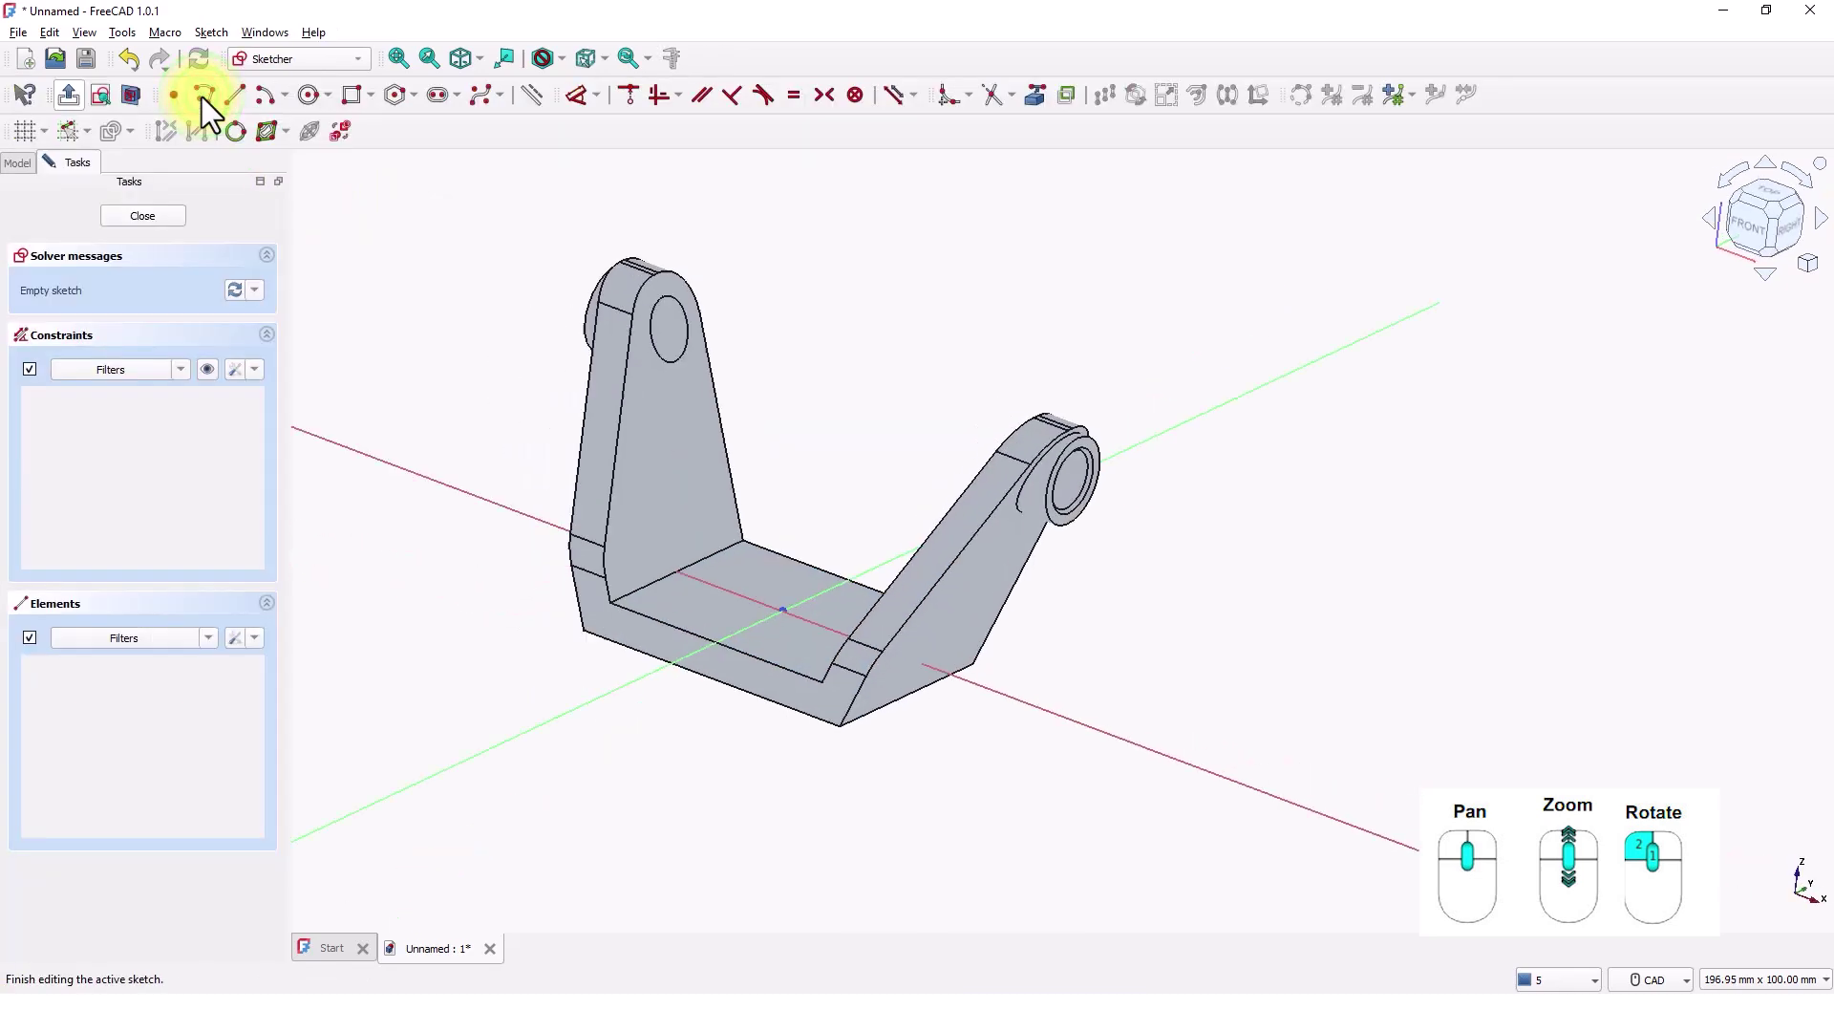
scroll(851, 689, "up", 3)
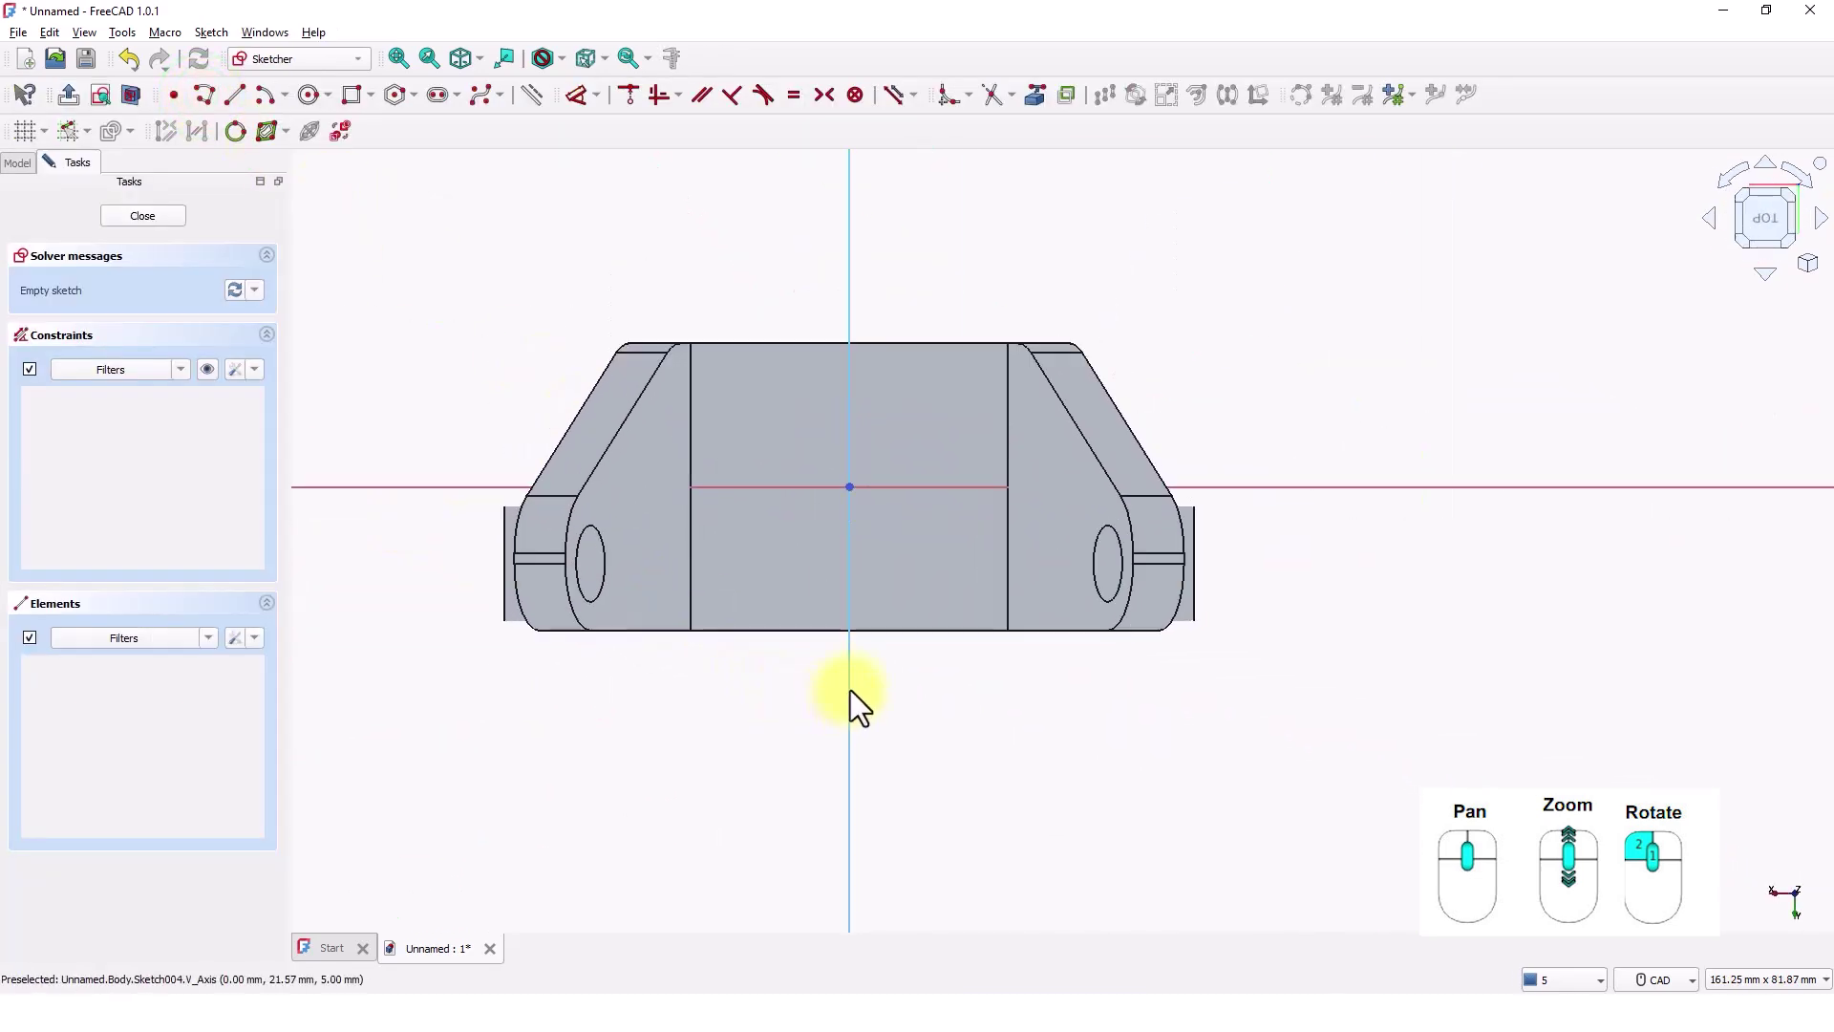
Draw a 10 mm diameter circle centred on the sketch origin and close the sketch.
left_click(310, 93)
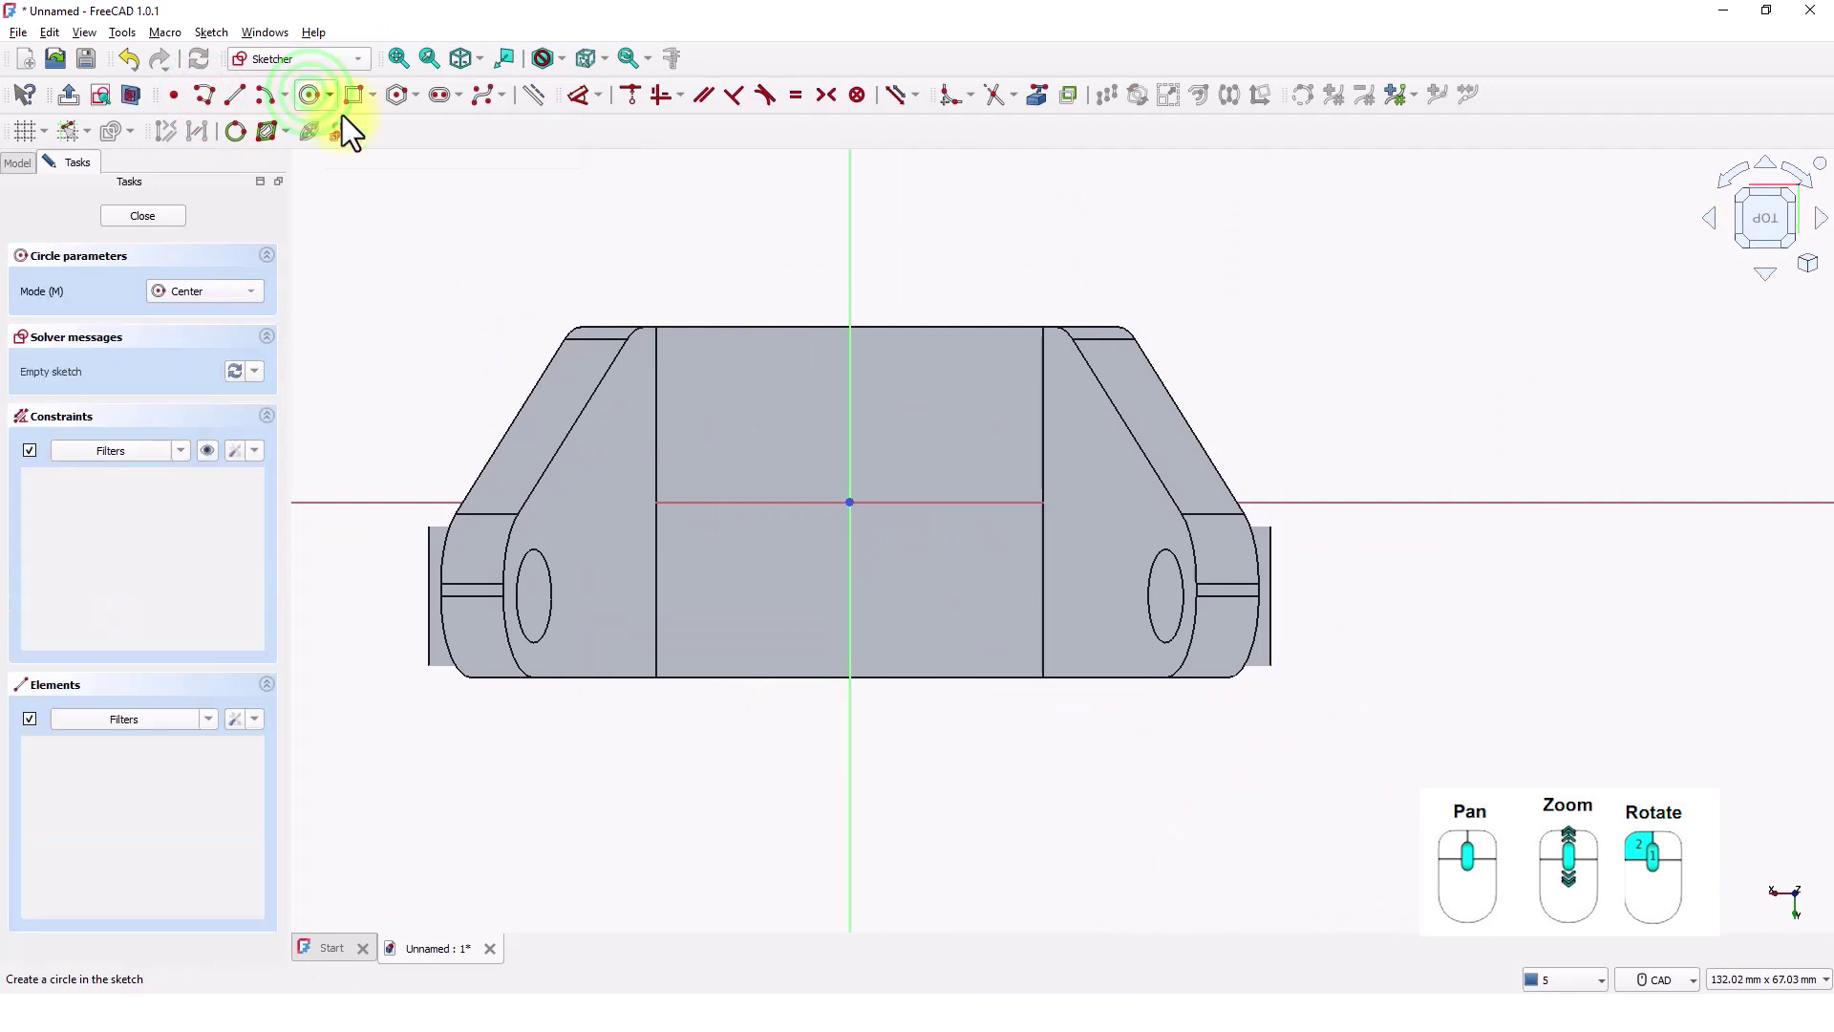
left_click(850, 502)
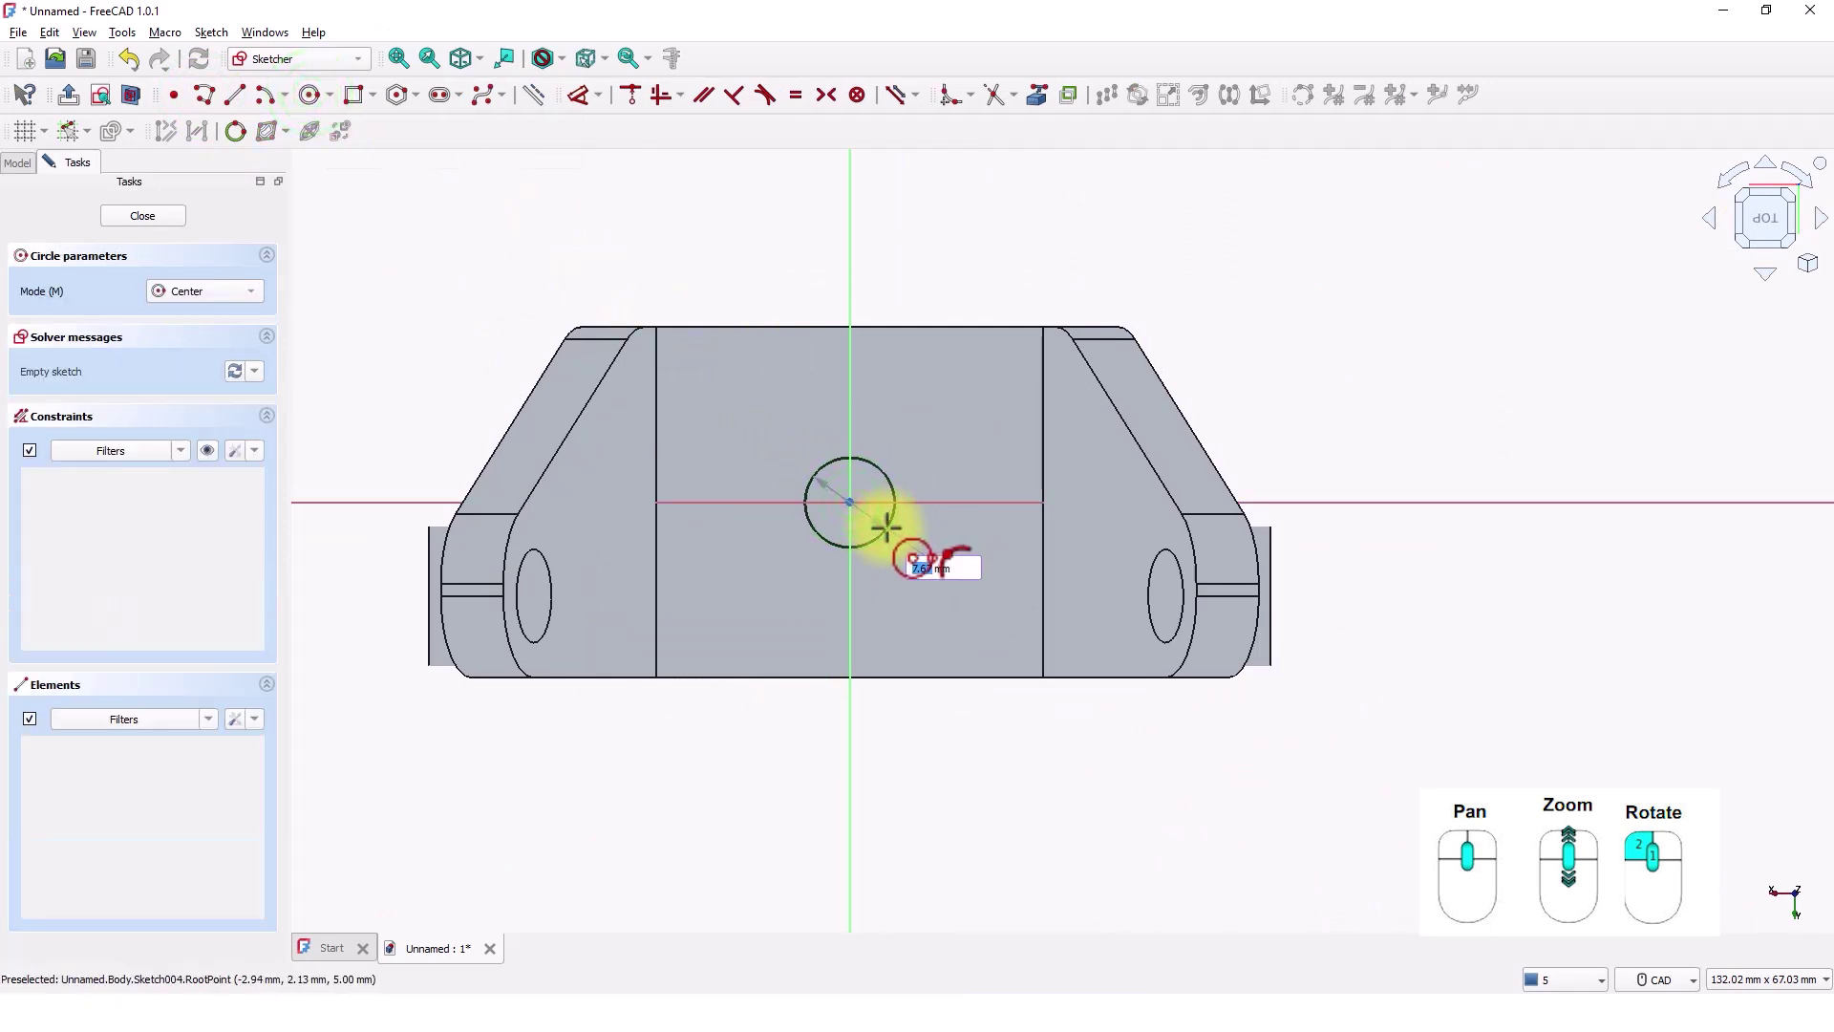
type("10")
key("Return")
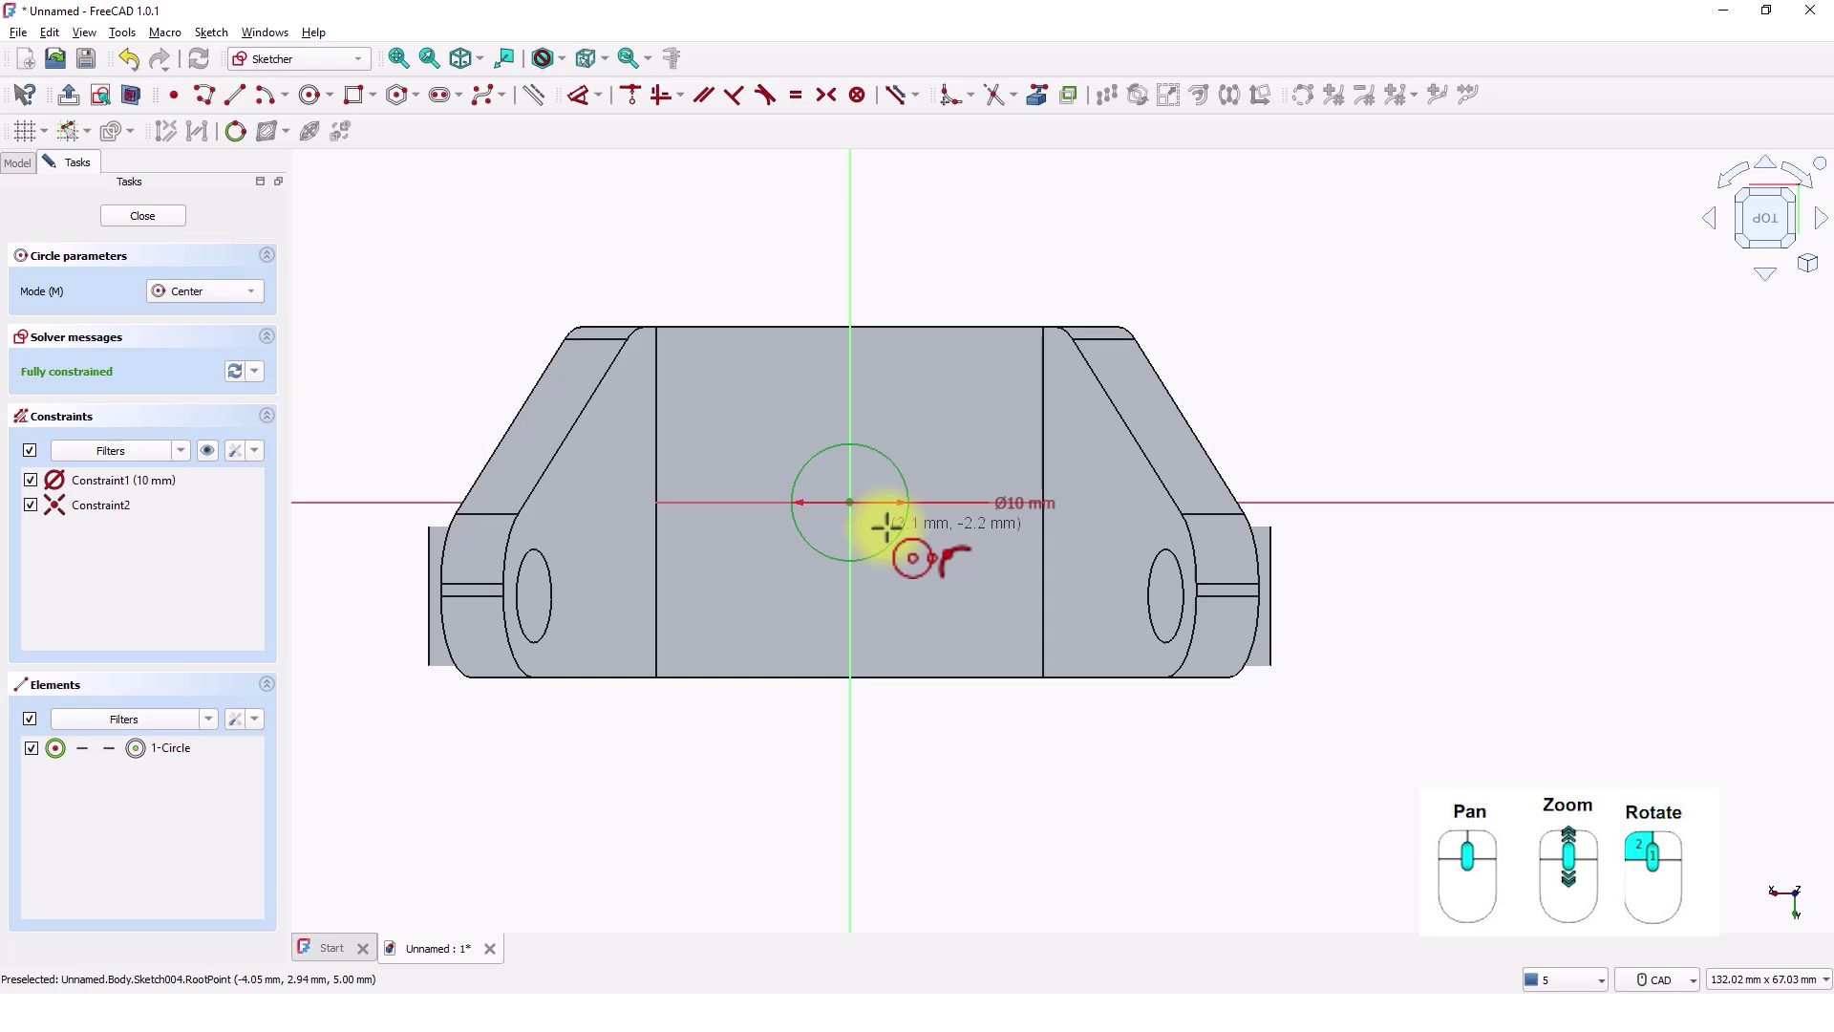
right_click(873, 246)
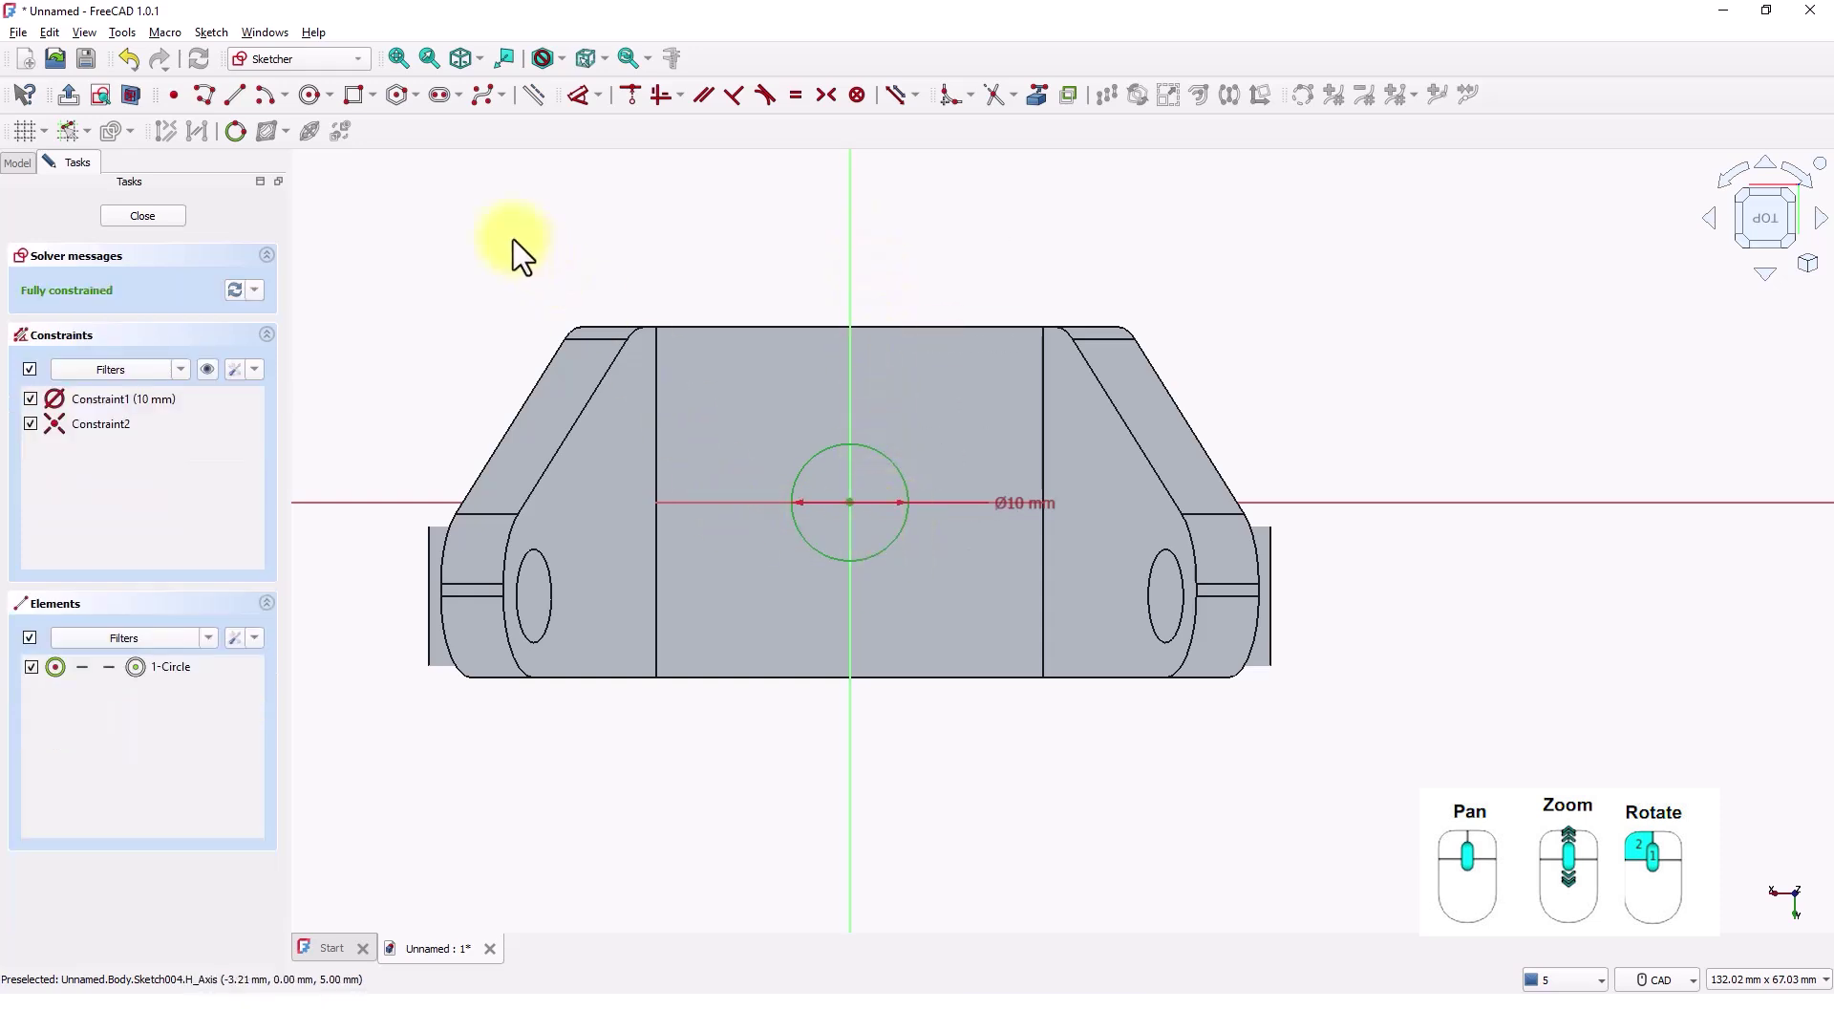
left_click(143, 216)
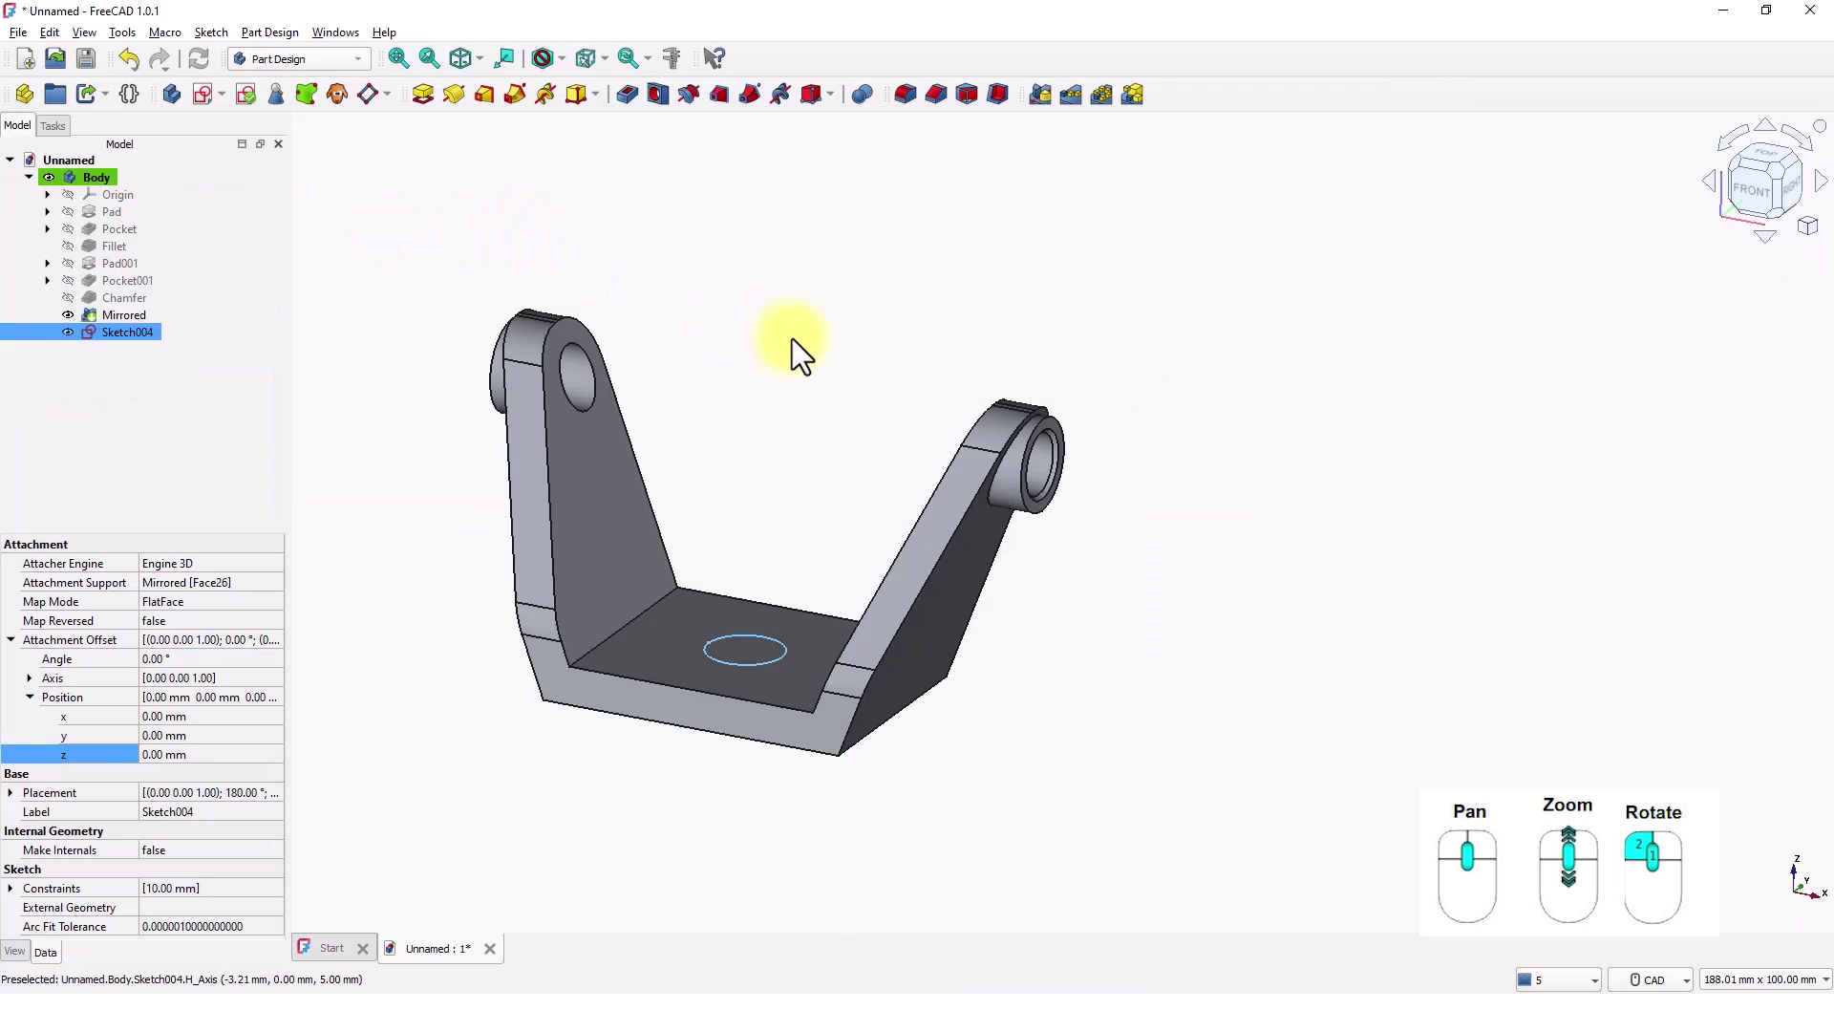
Create a Hole from the base's circle sketch with the ISO metric regular profile and size M14.
middle_click_drag(793, 338, 791, 316)
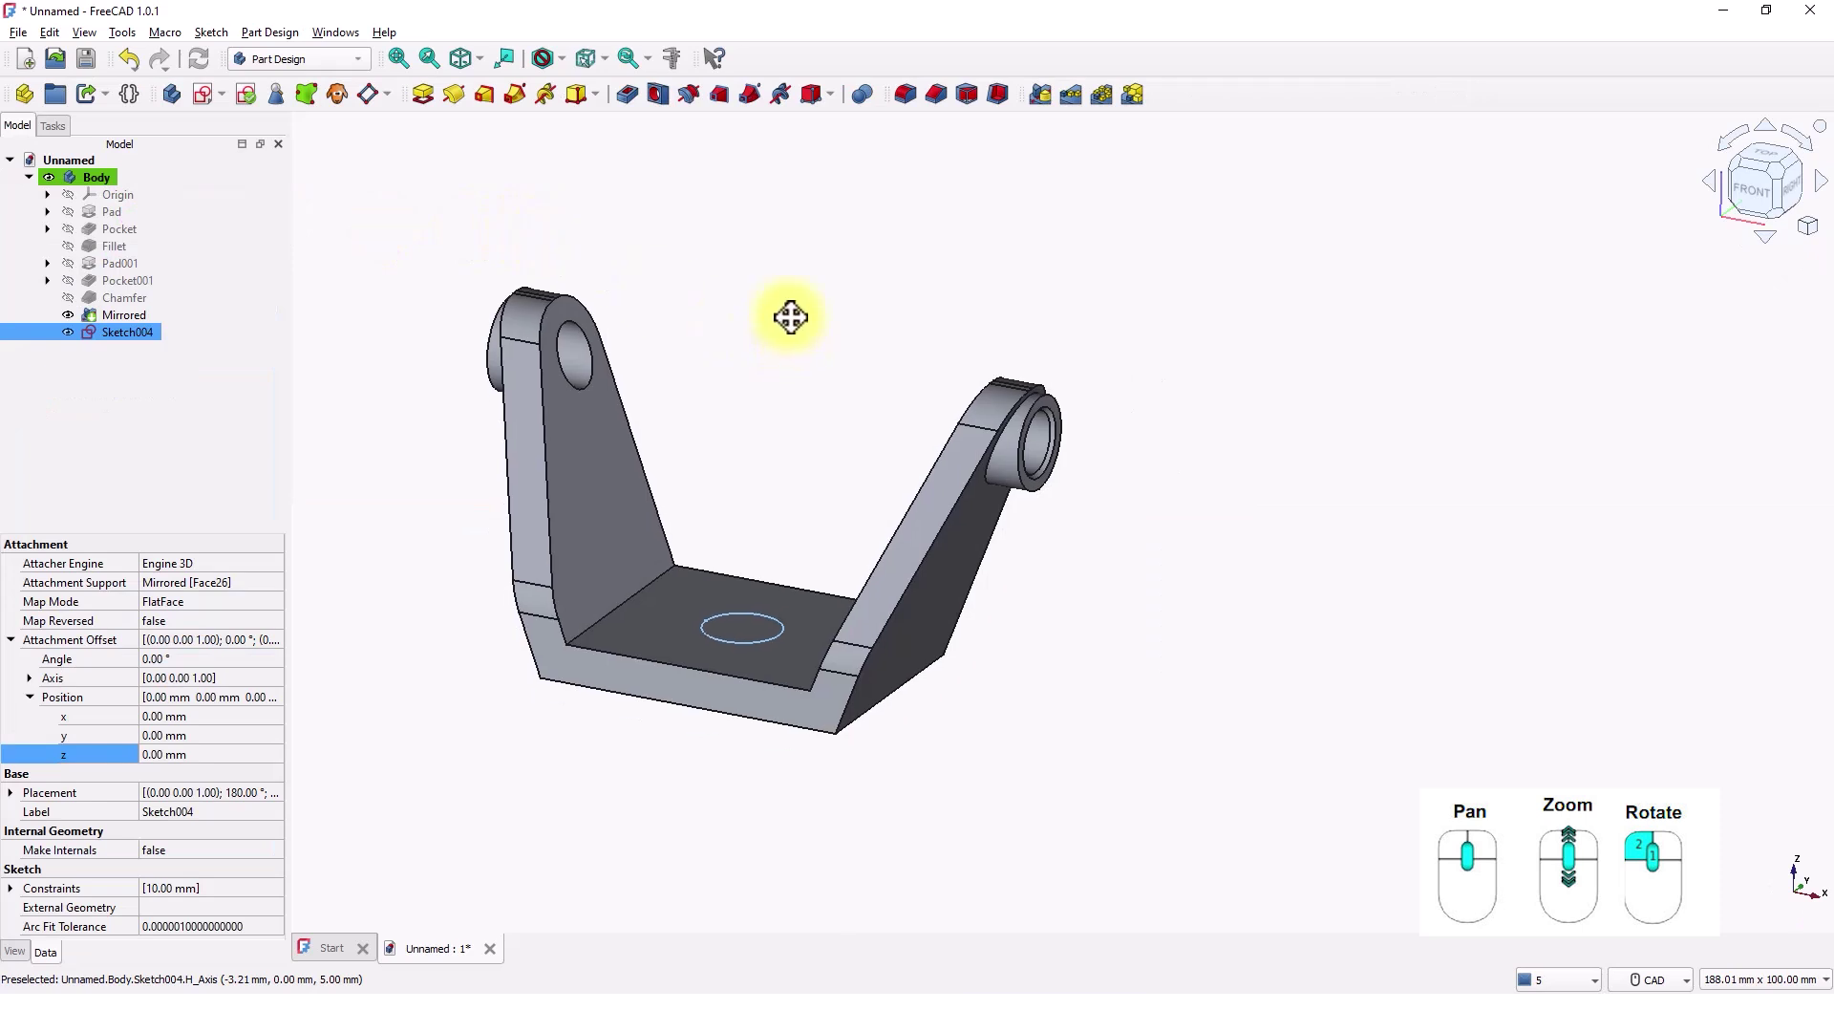
left_click(660, 97)
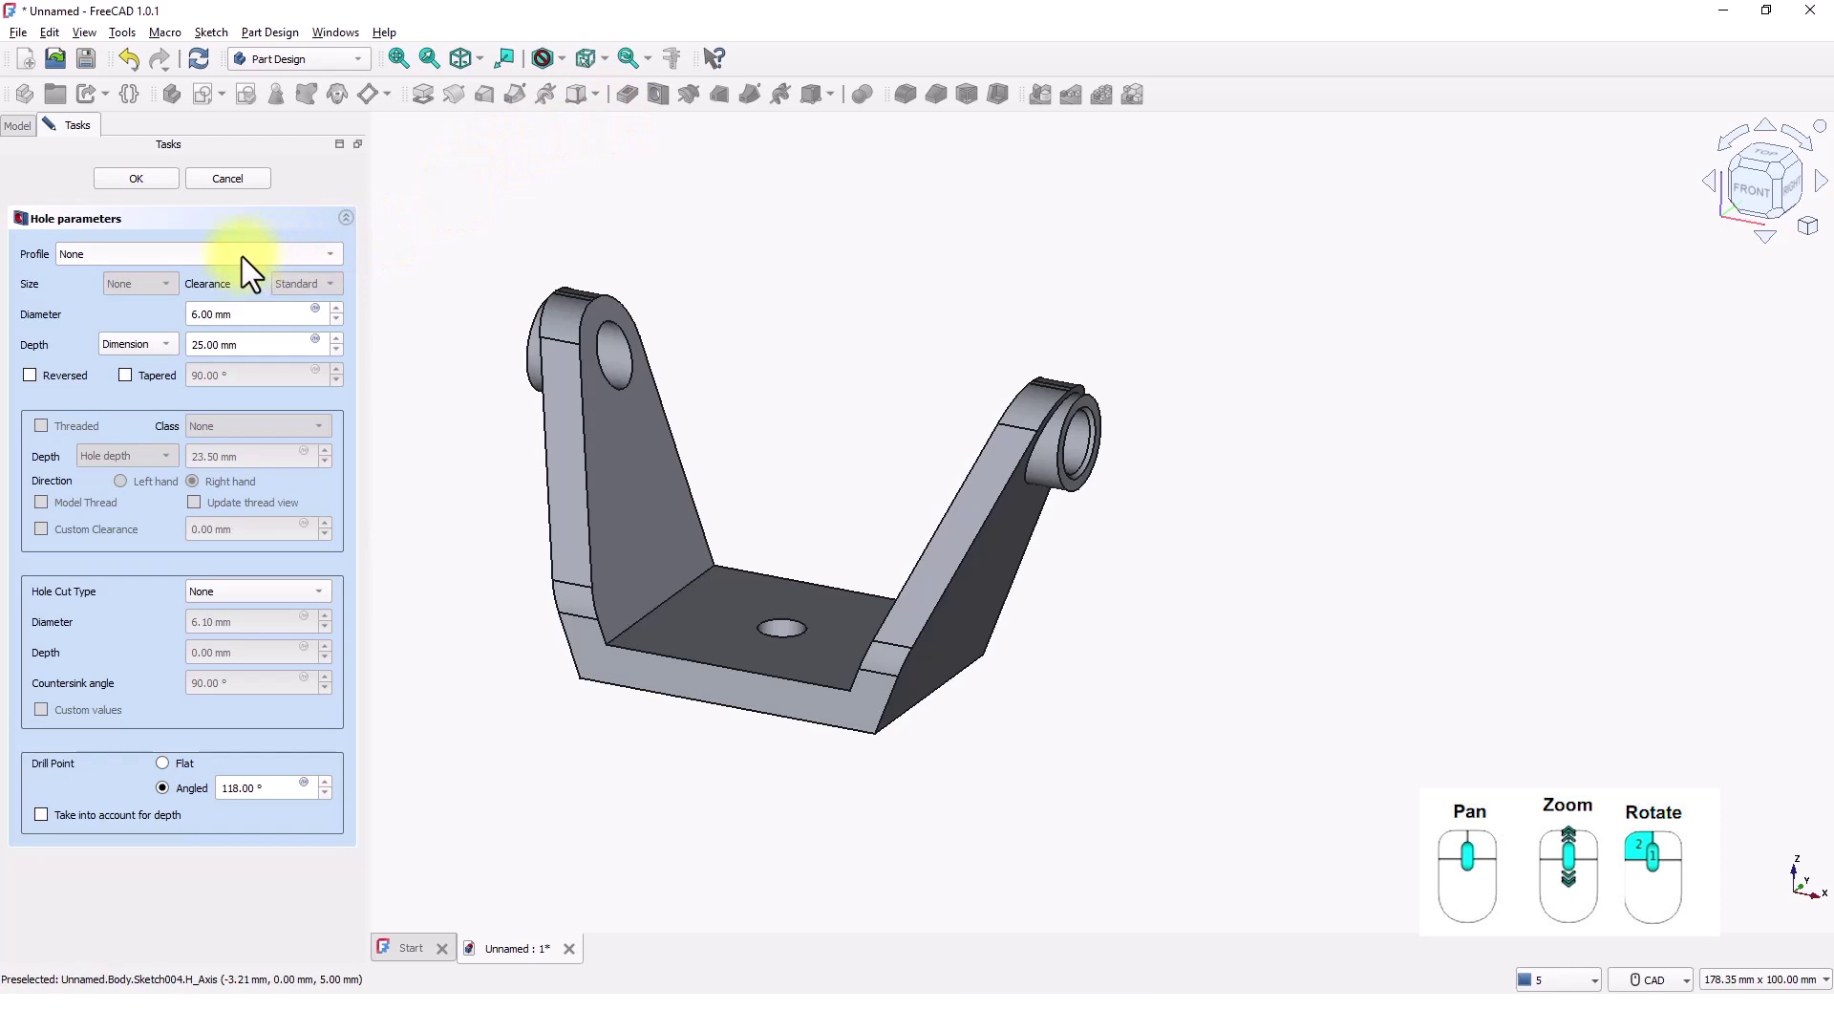
left_click(243, 256)
left_click(168, 276)
left_click(130, 291)
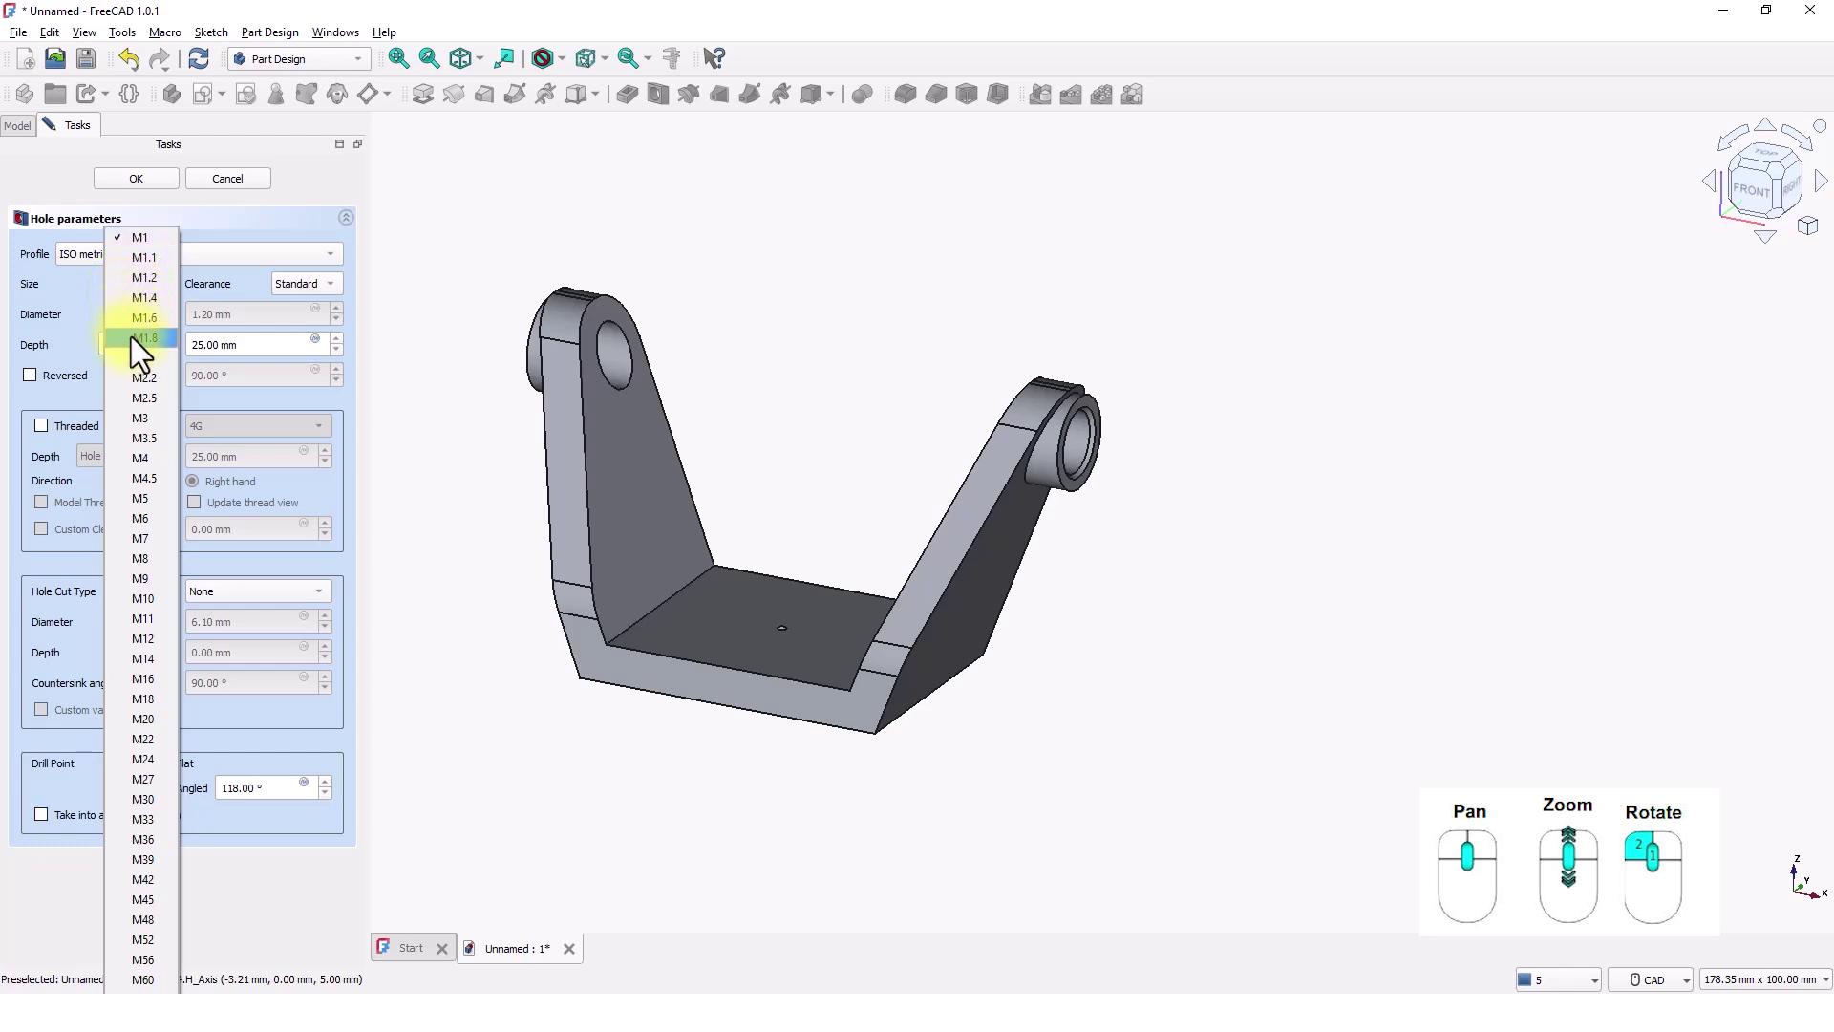
left_click(153, 656)
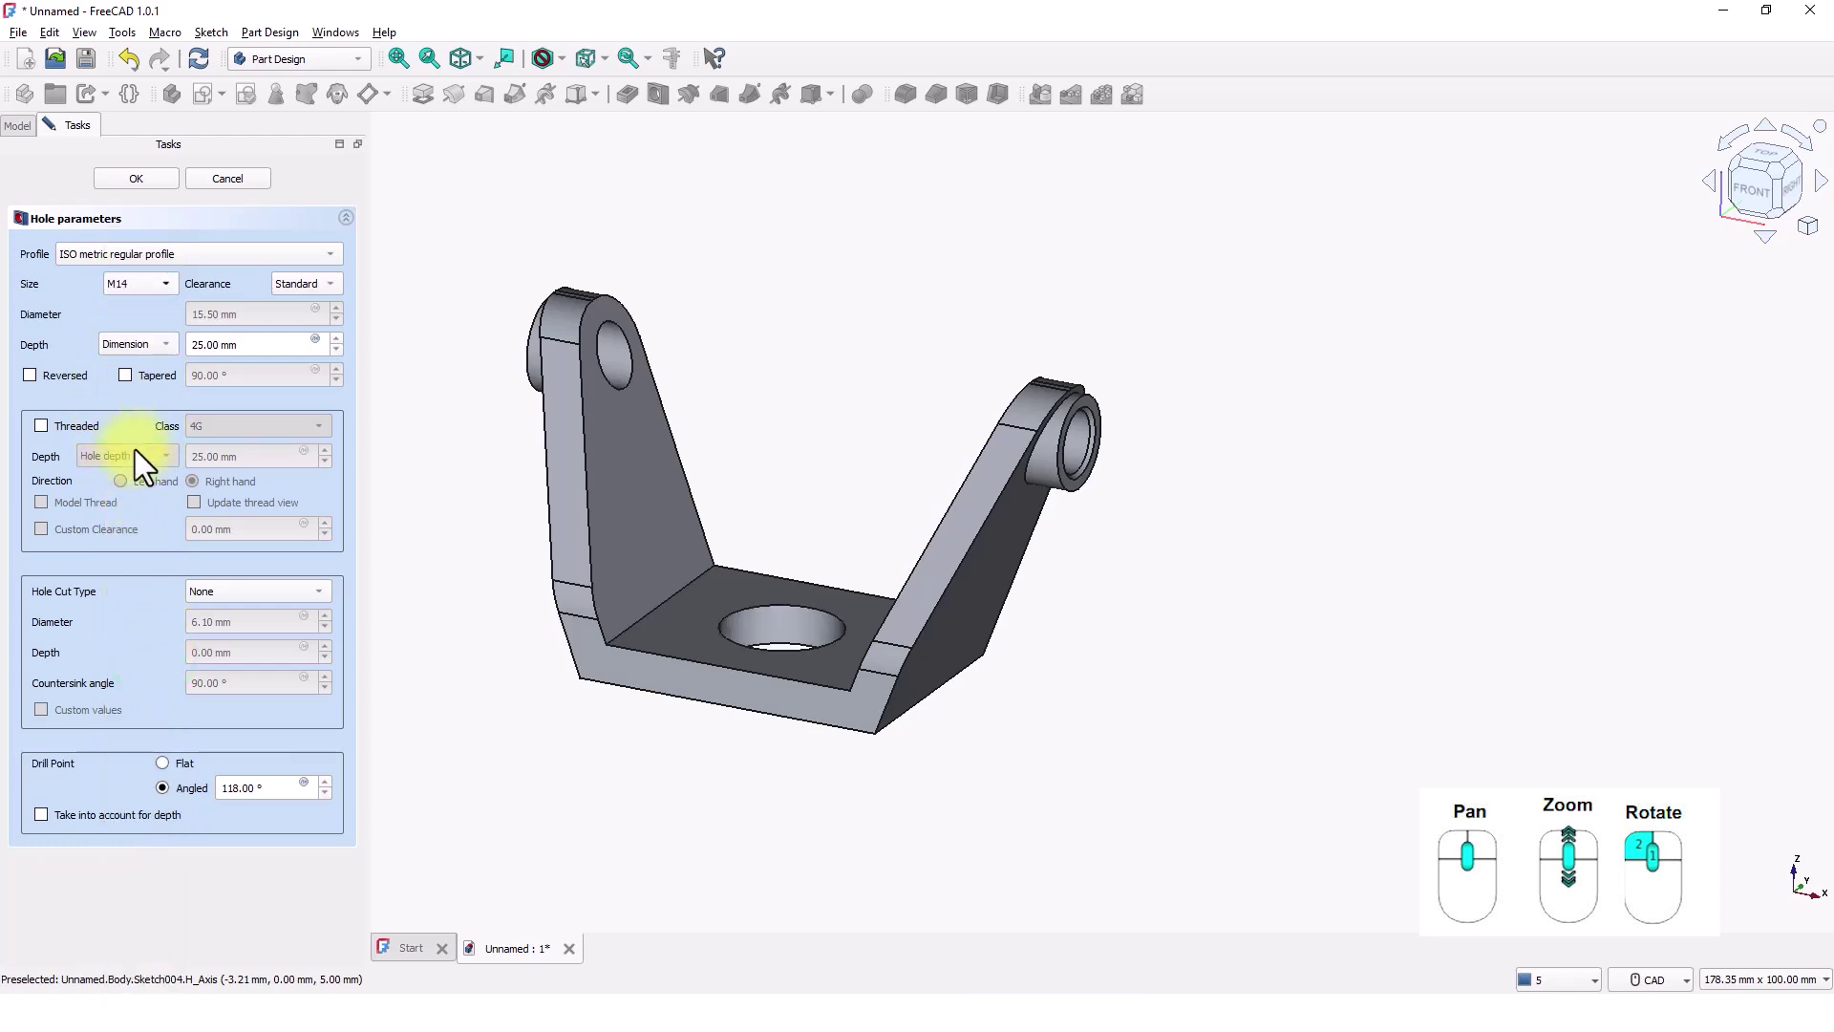
Give the base hole a Counterbore cut 22 mm in diameter and 3 mm deep, and finish the hole.
left_click(216, 588)
left_click(251, 611)
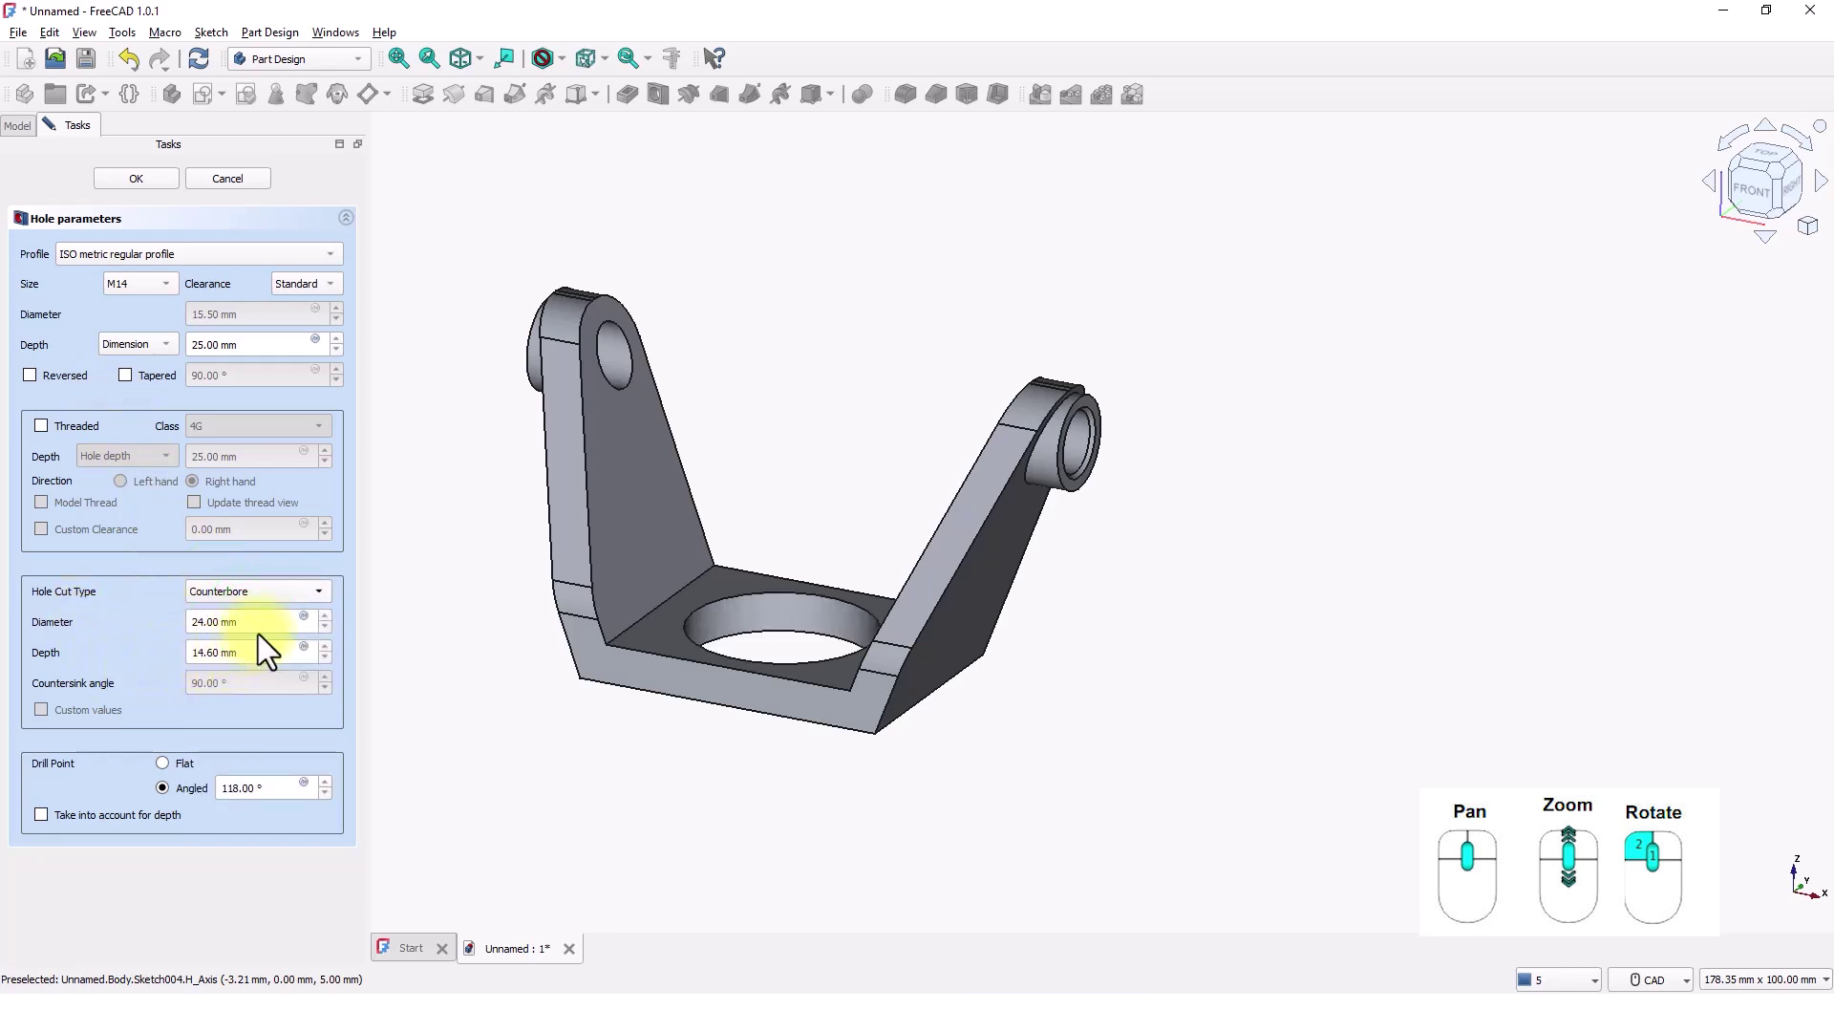
left_click_drag(267, 627, 179, 627)
type("22")
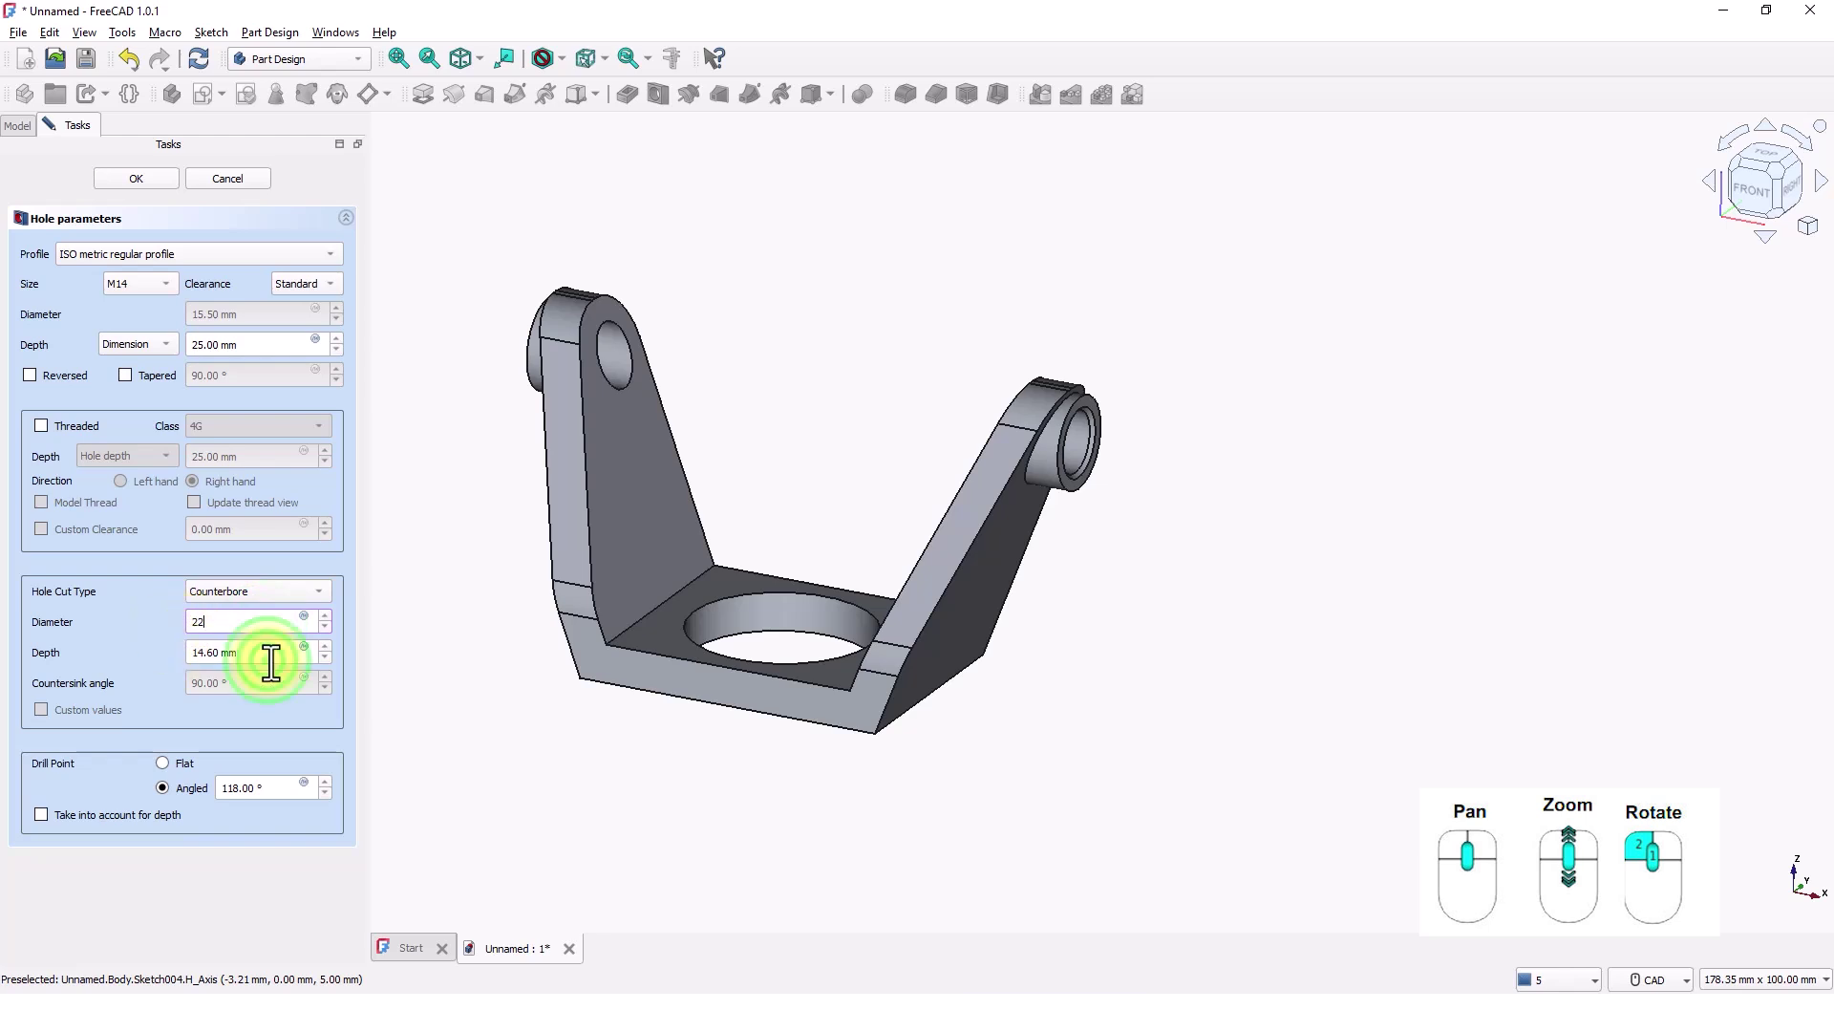
left_click_drag(262, 654, 156, 651)
type("3")
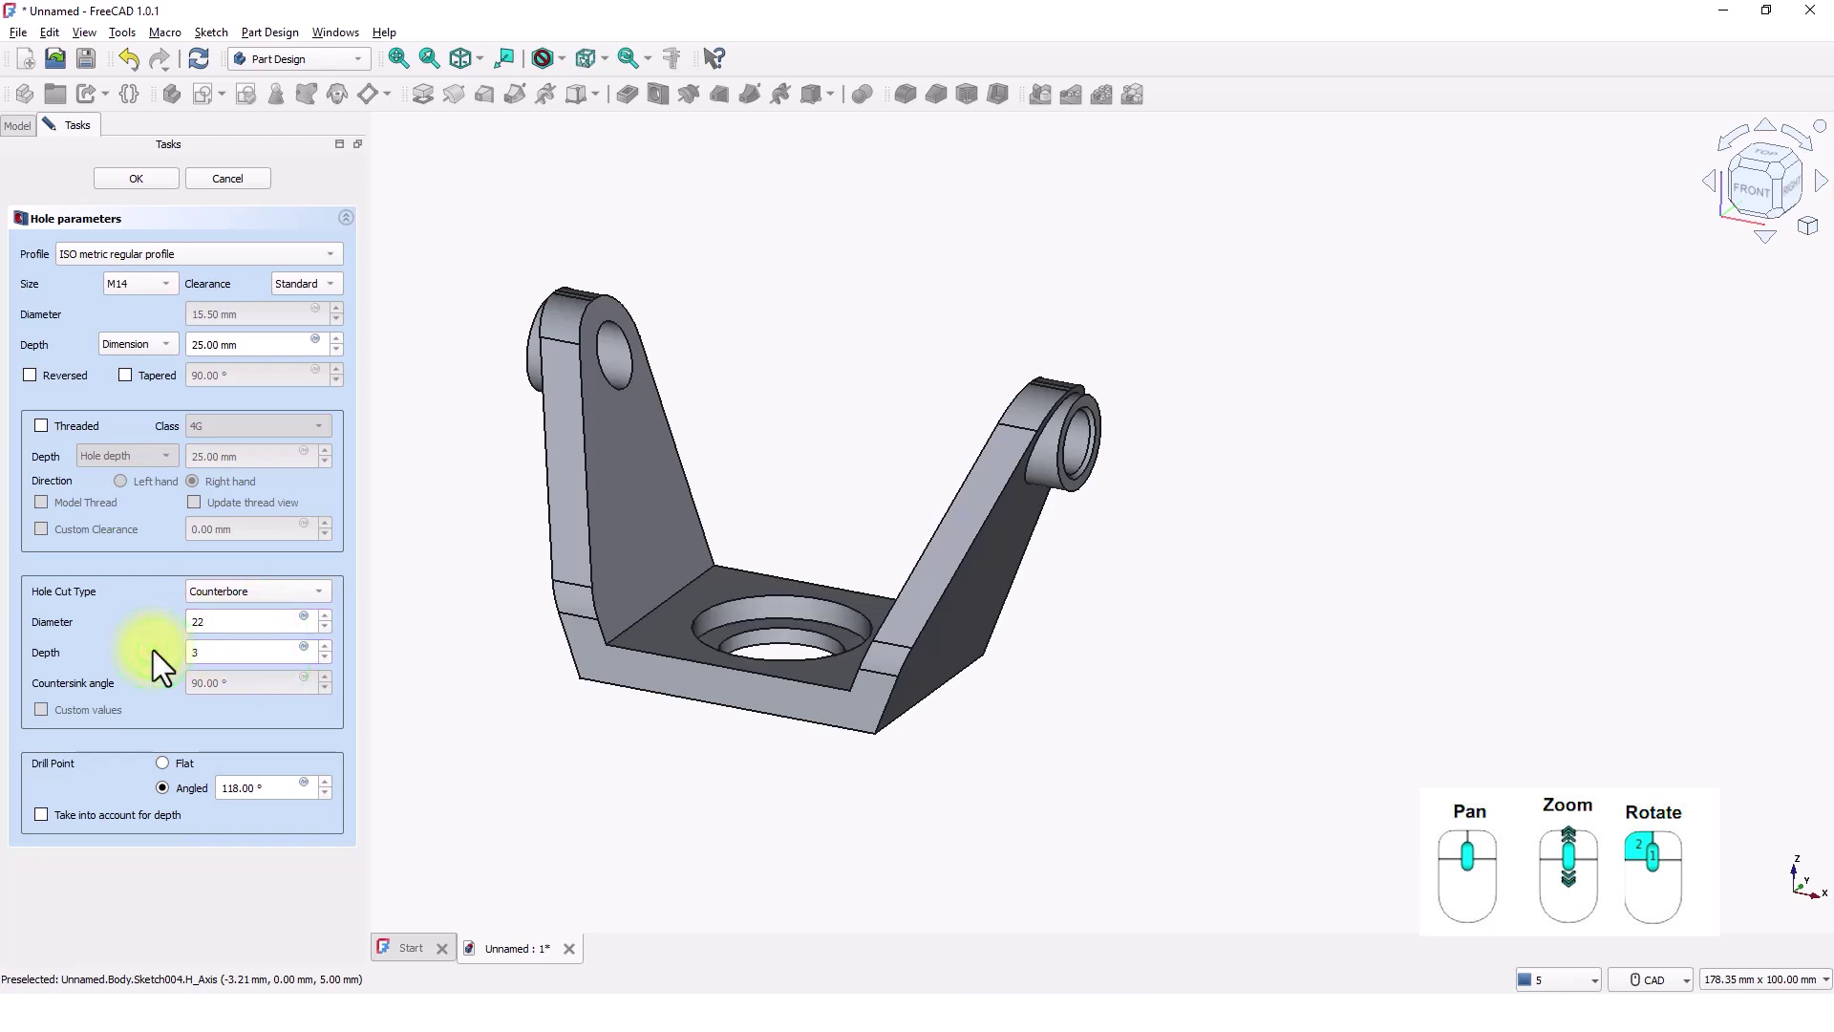
left_click(137, 178)
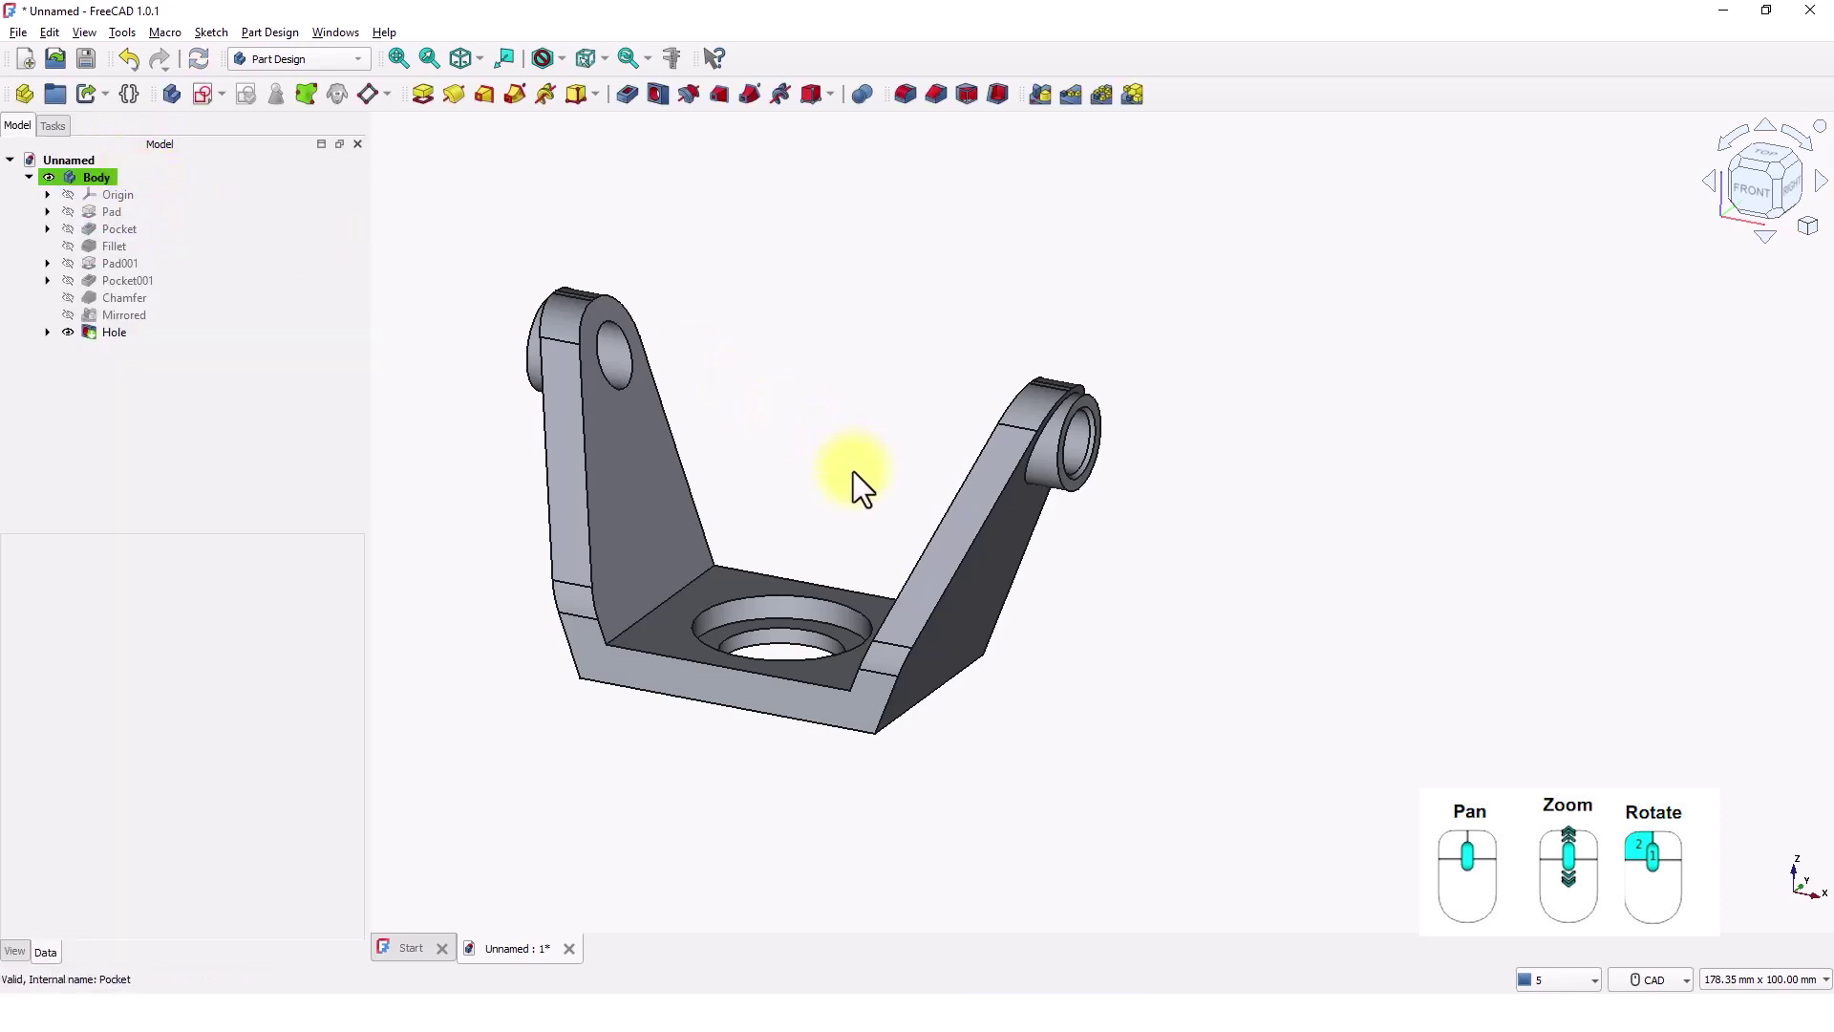
Fillet the bore's circular edges on the inner faces of both arms with a 0.8 mm radius.
middle_click_drag(818, 490, 879, 477)
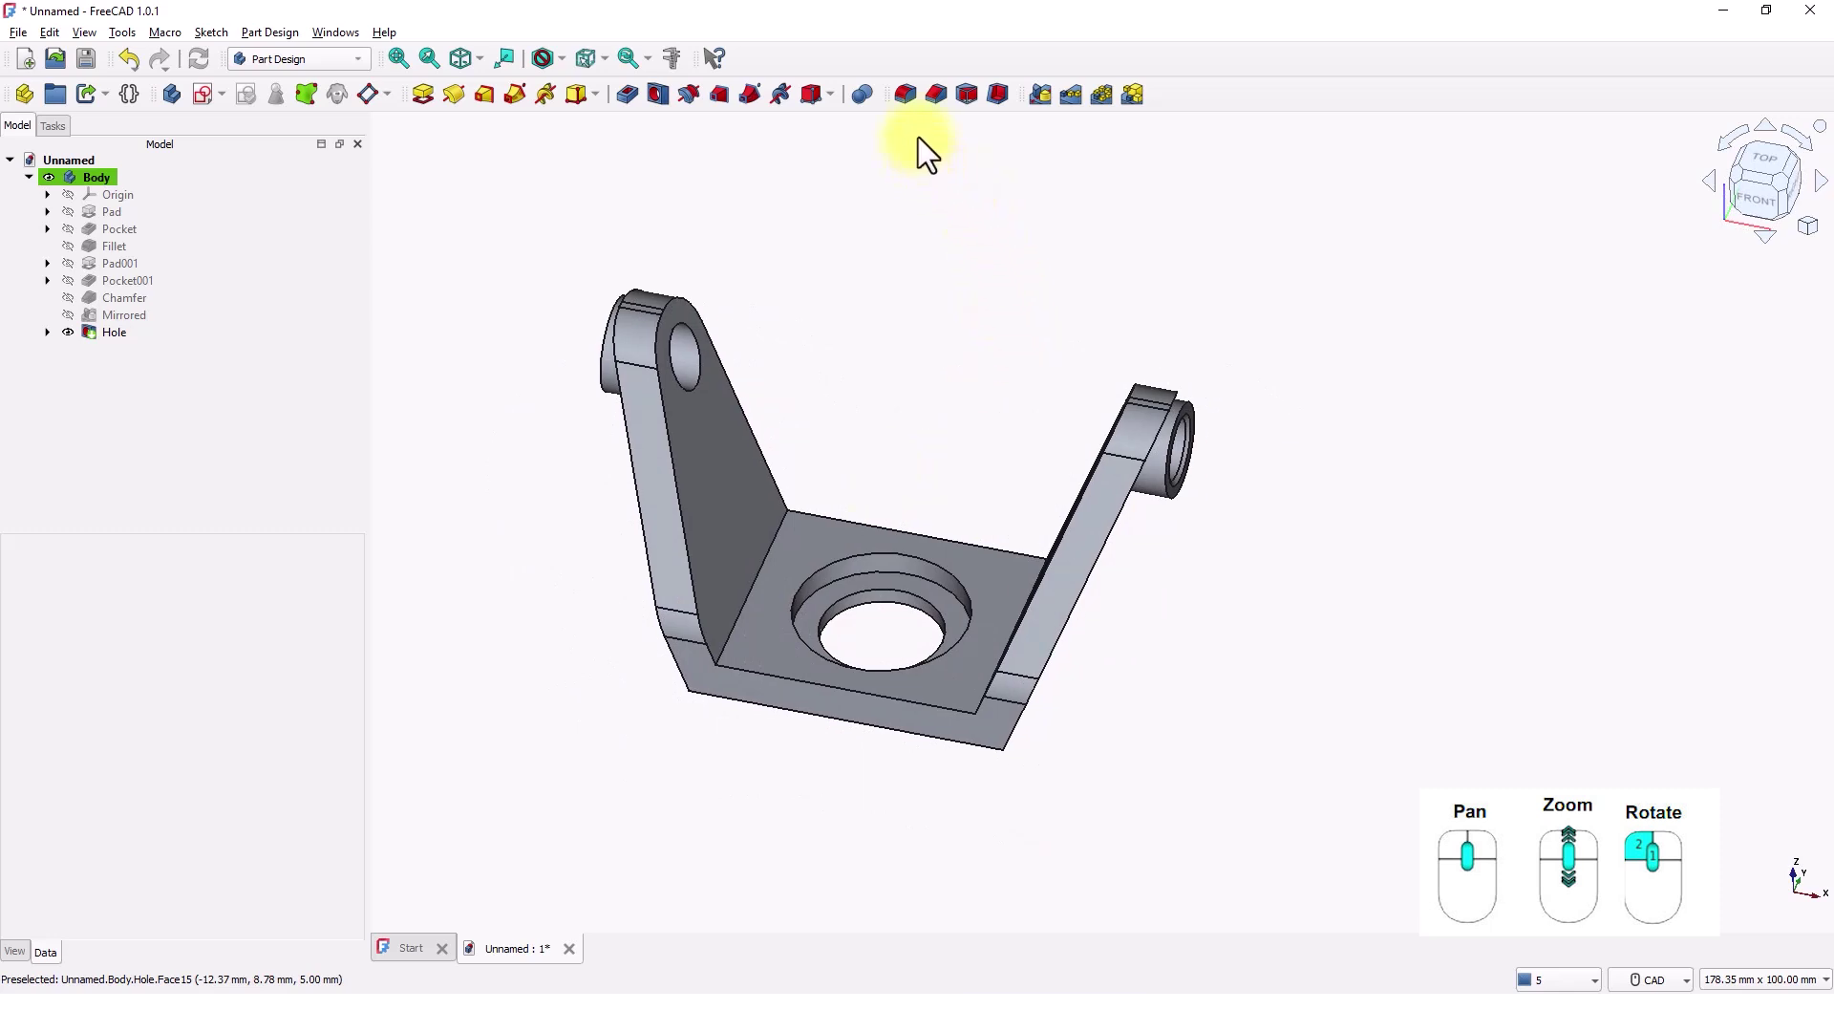
left_click(903, 94)
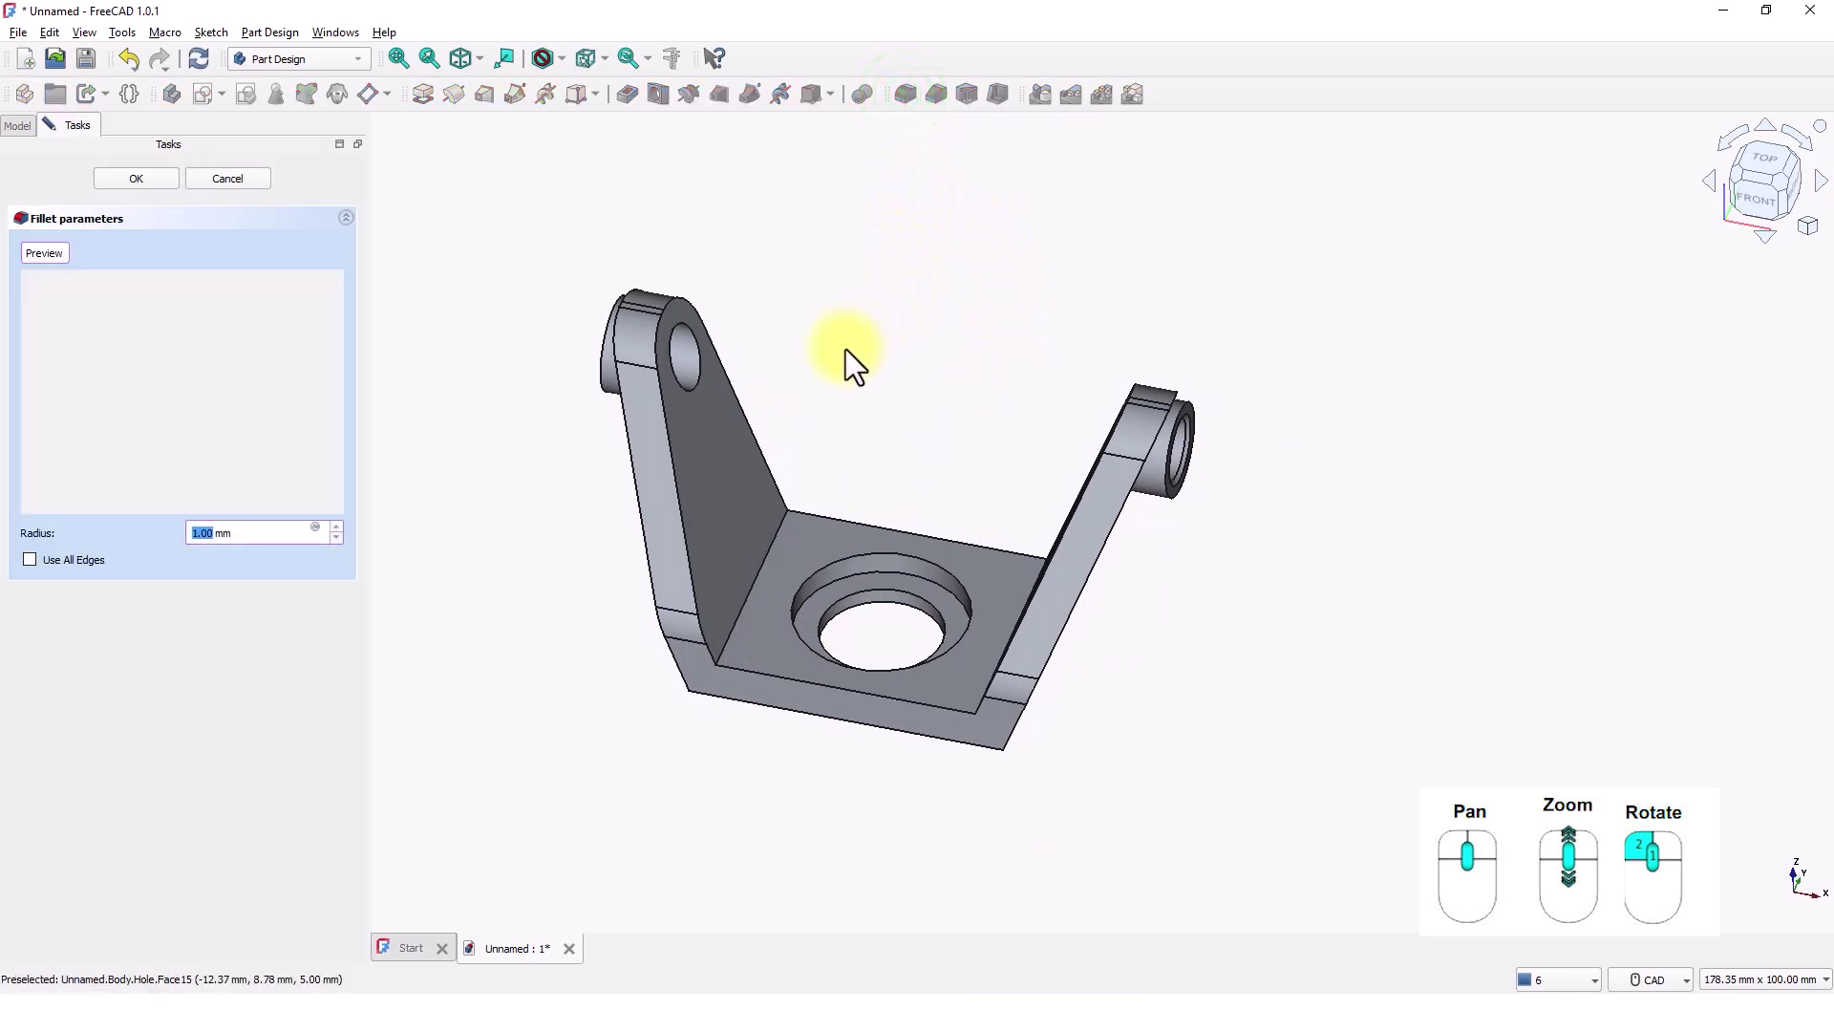
left_click(697, 374)
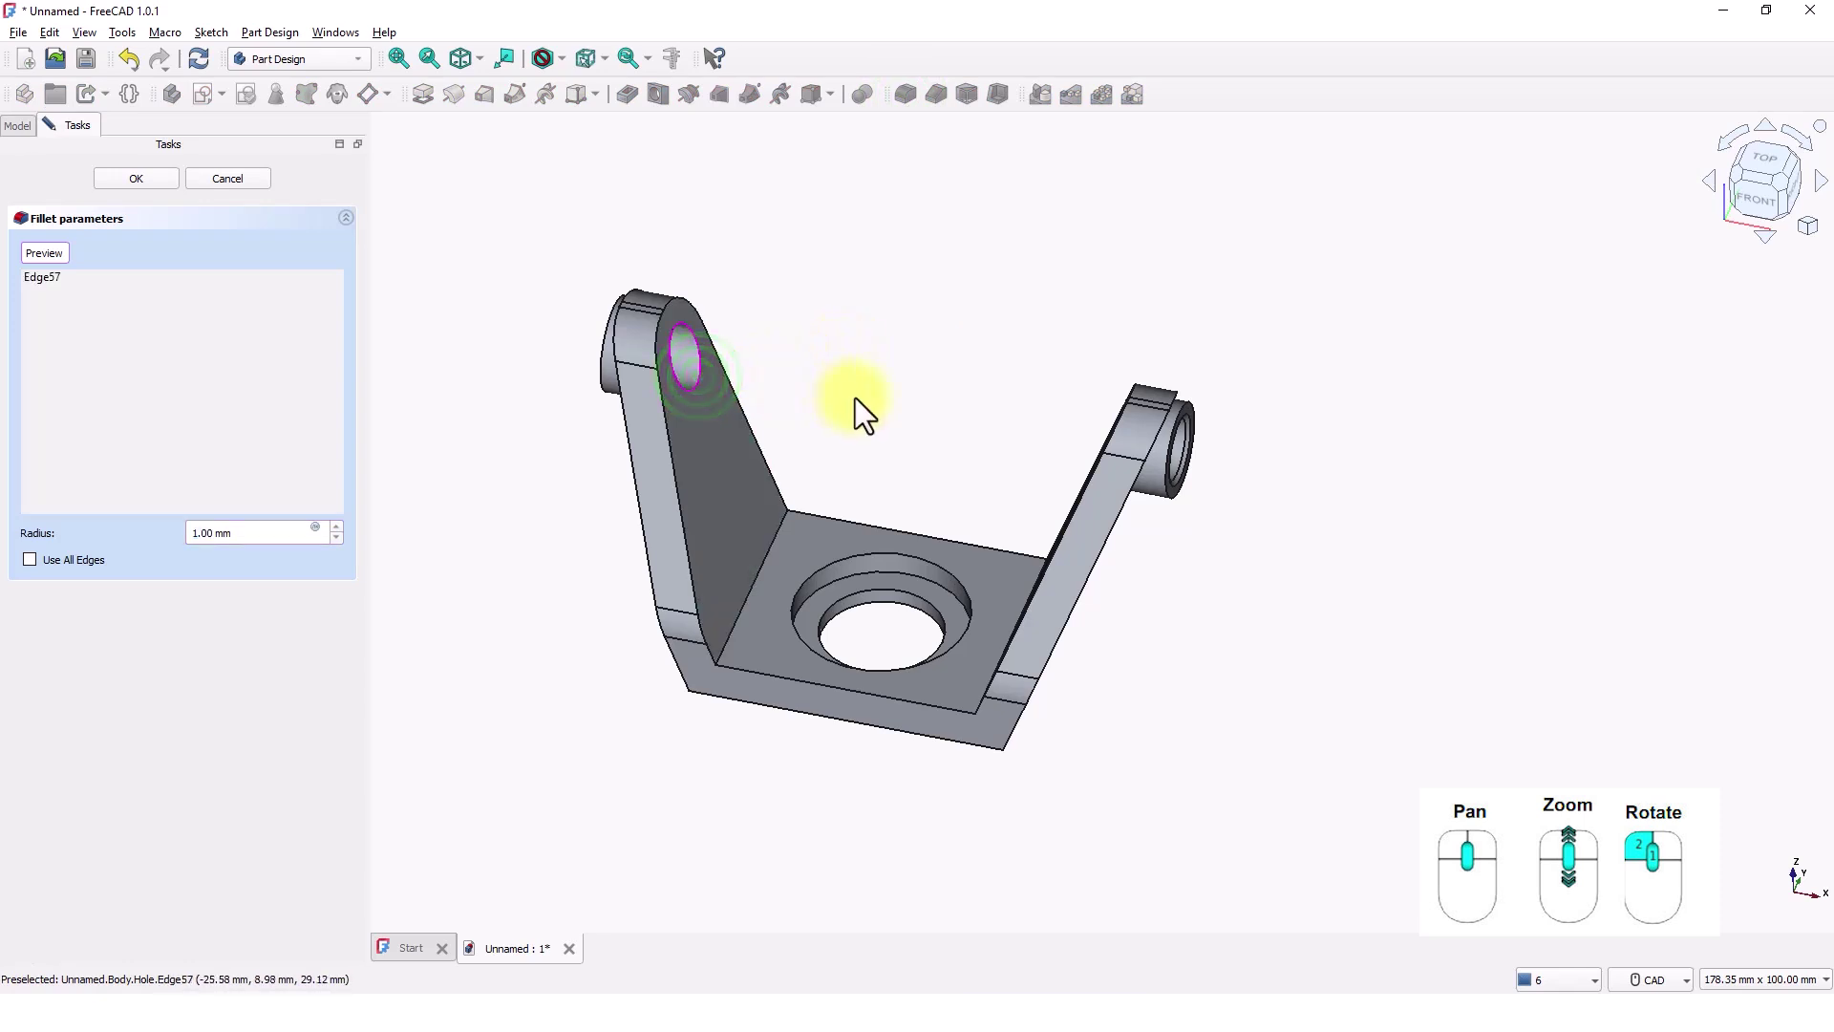
middle_click_drag(902, 433, 1011, 409)
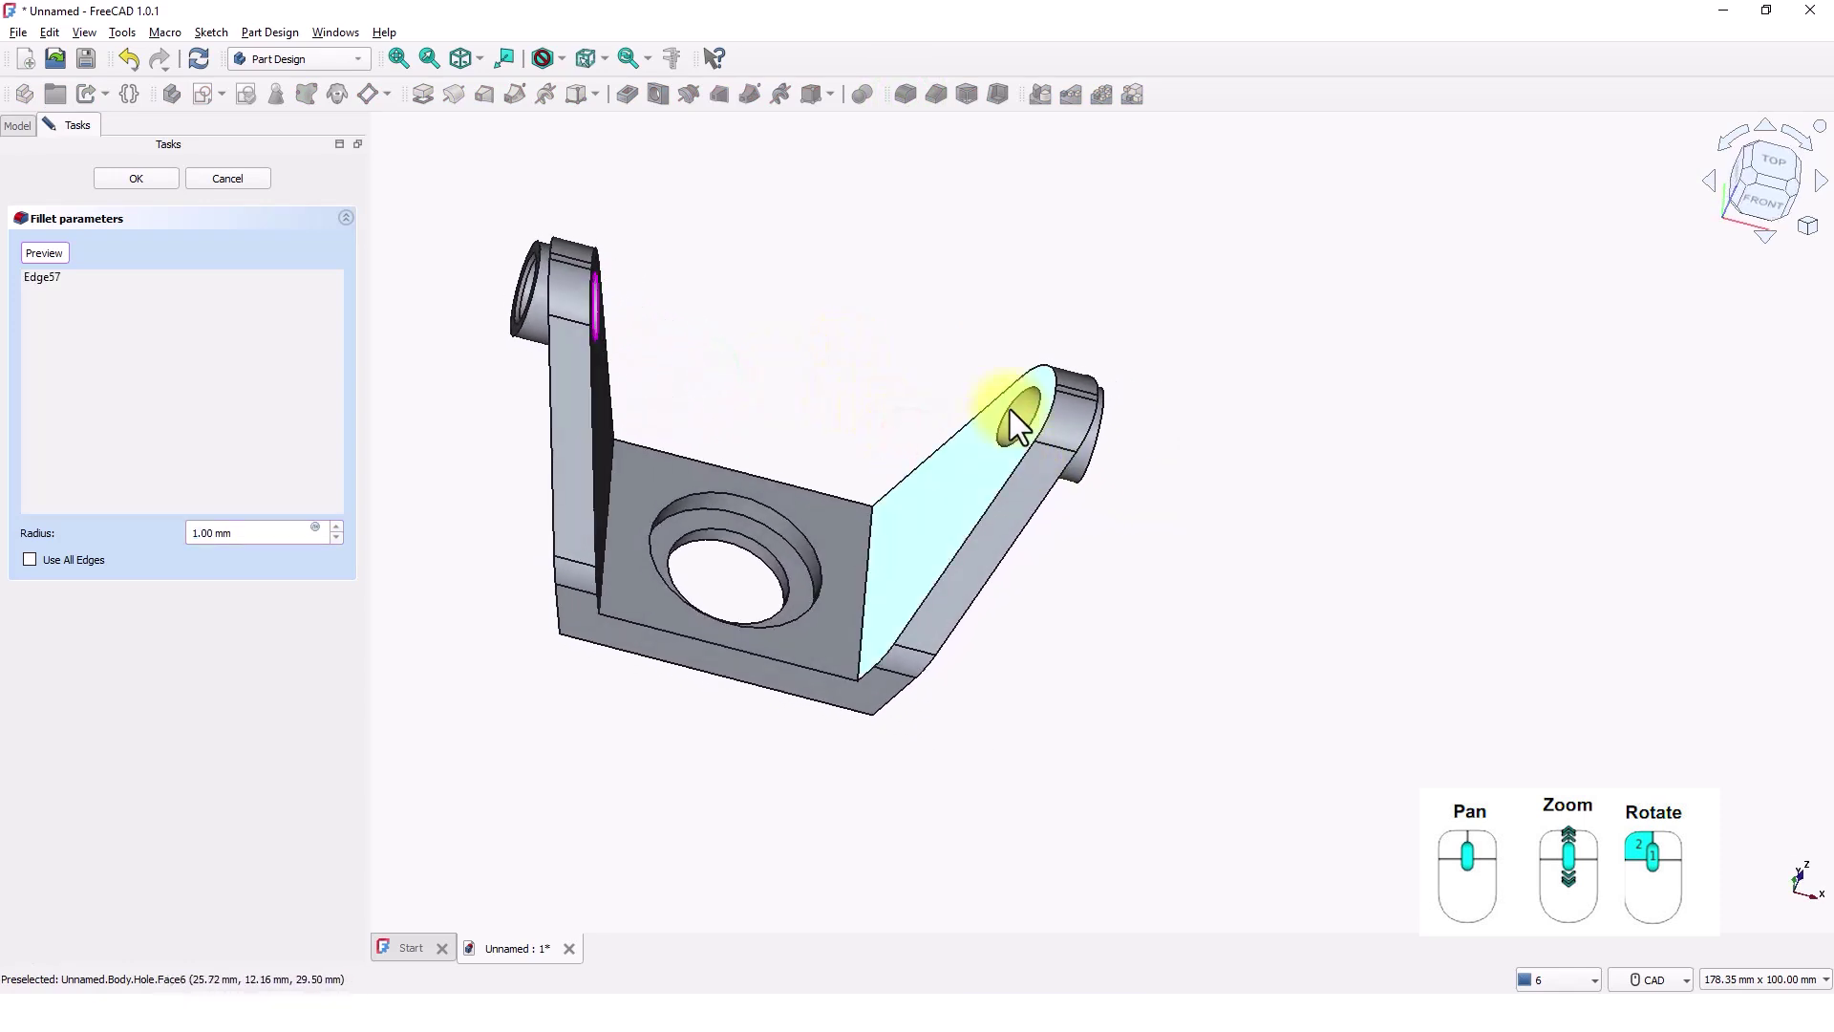
left_click(1017, 399)
left_click_drag(254, 532, 182, 533)
type(".8")
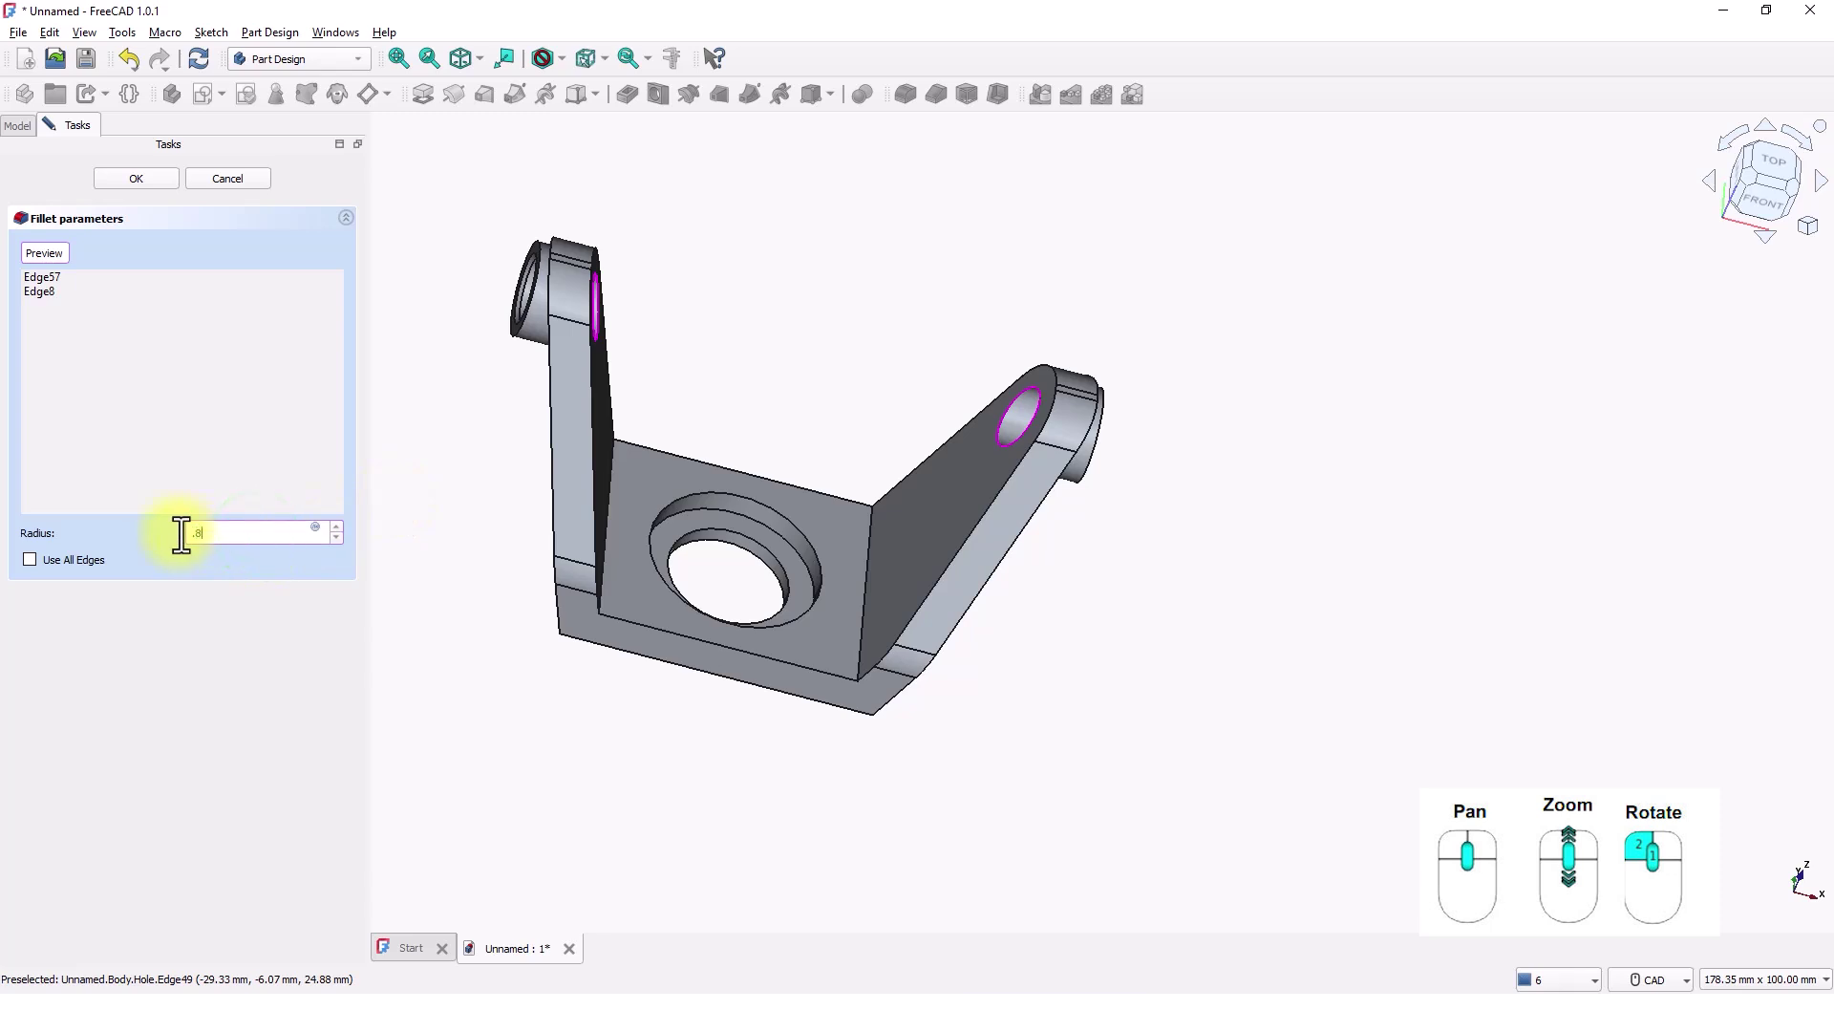
key("Return")
middle_click_drag(803, 401, 1460, 427)
middle_click_drag(1022, 438, 1286, 655)
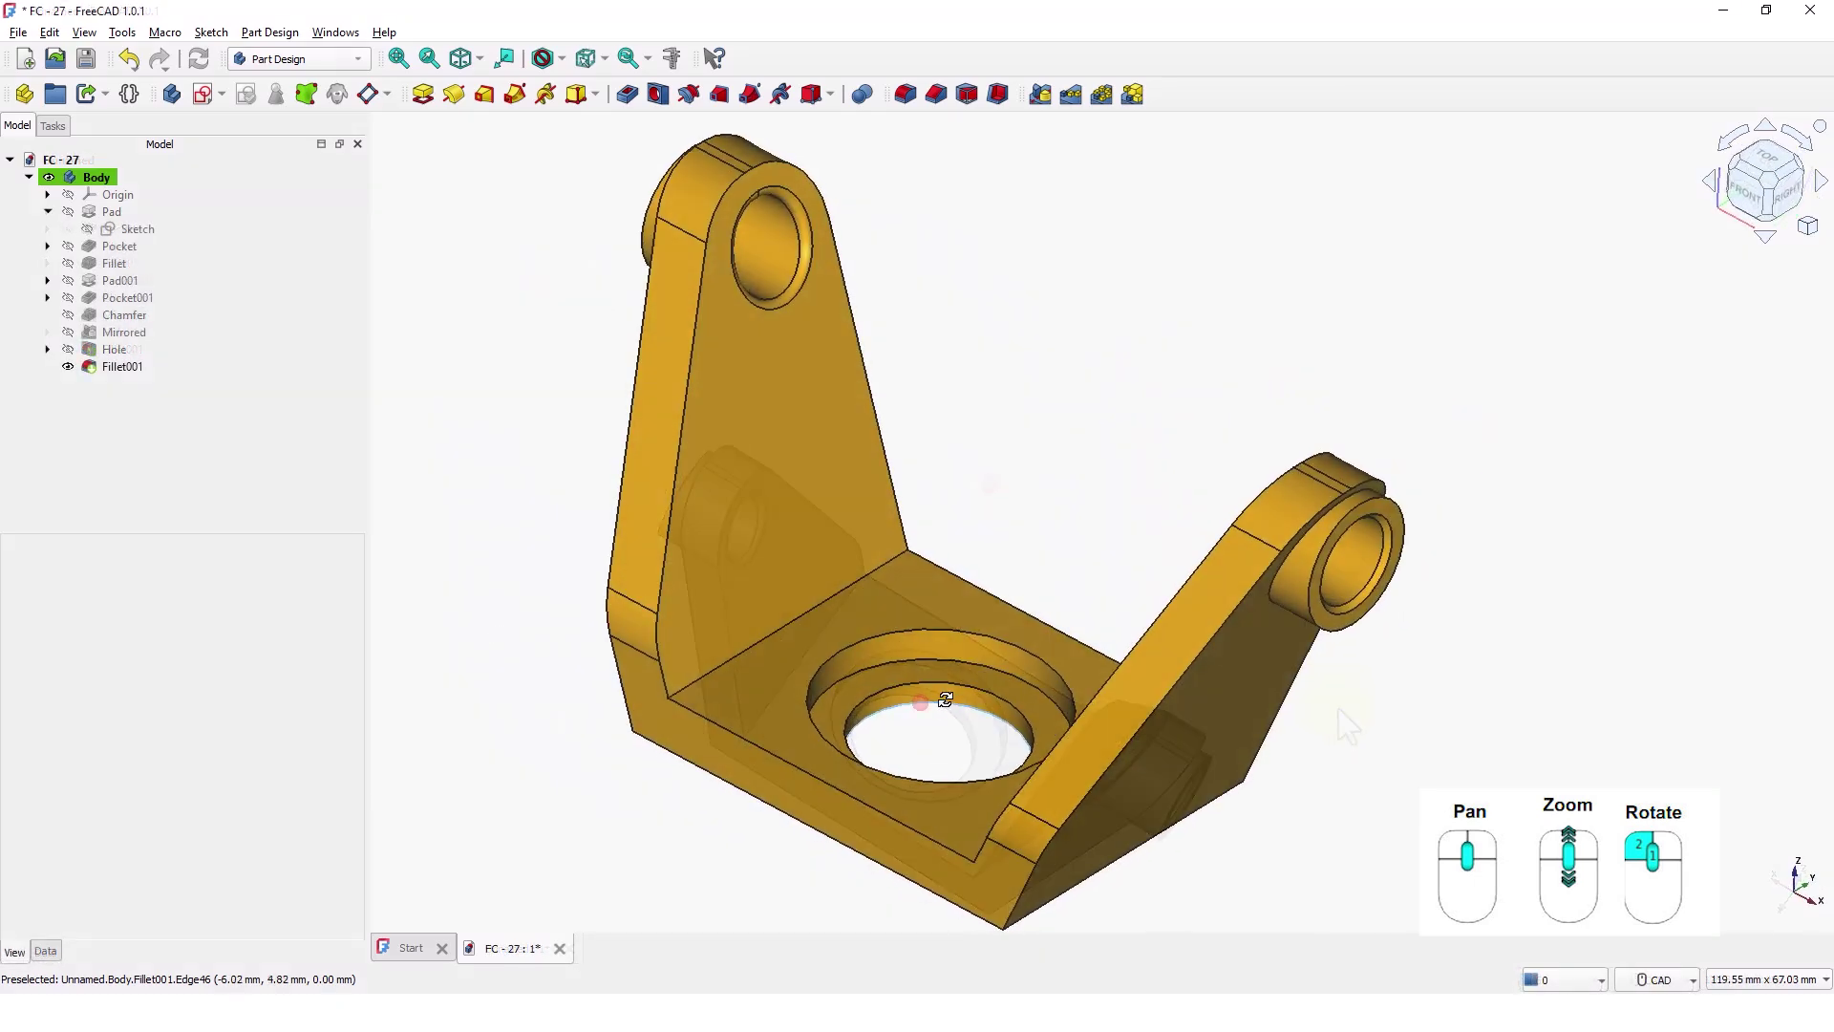
middle_click_drag(1338, 708, 1392, 766)
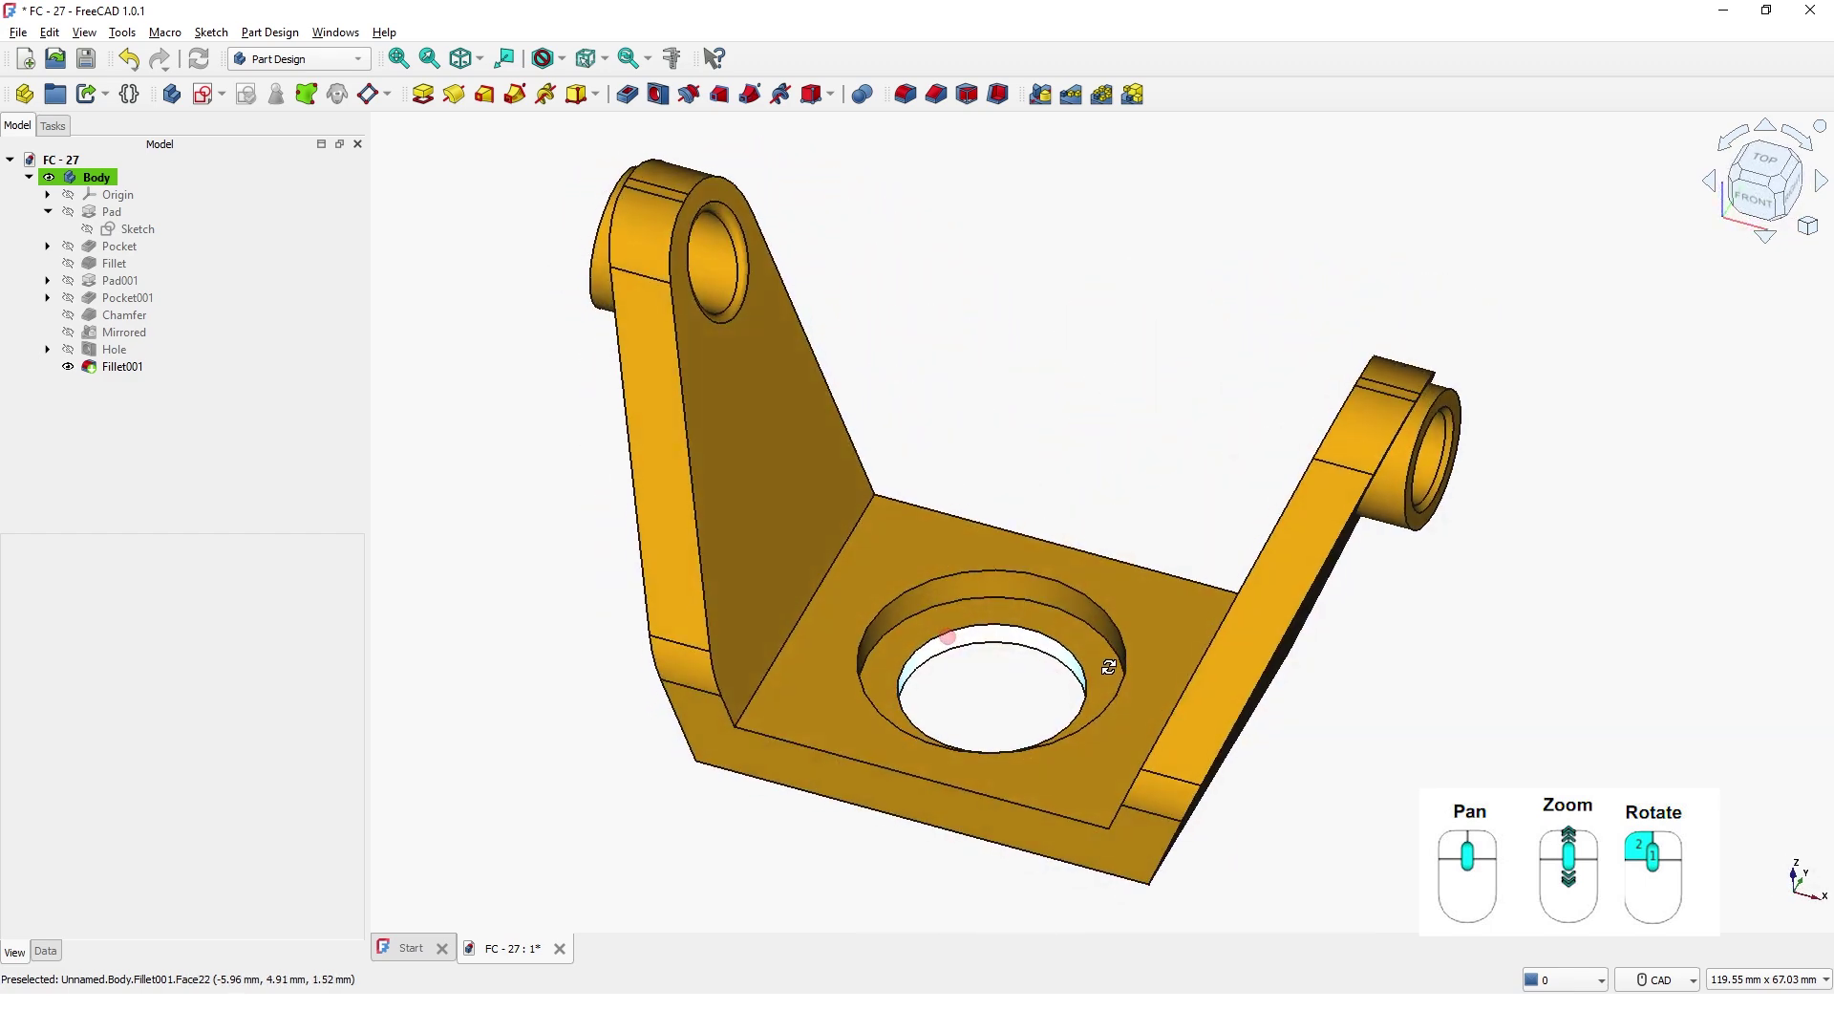
middle_click_drag(1108, 665, 856, 618)
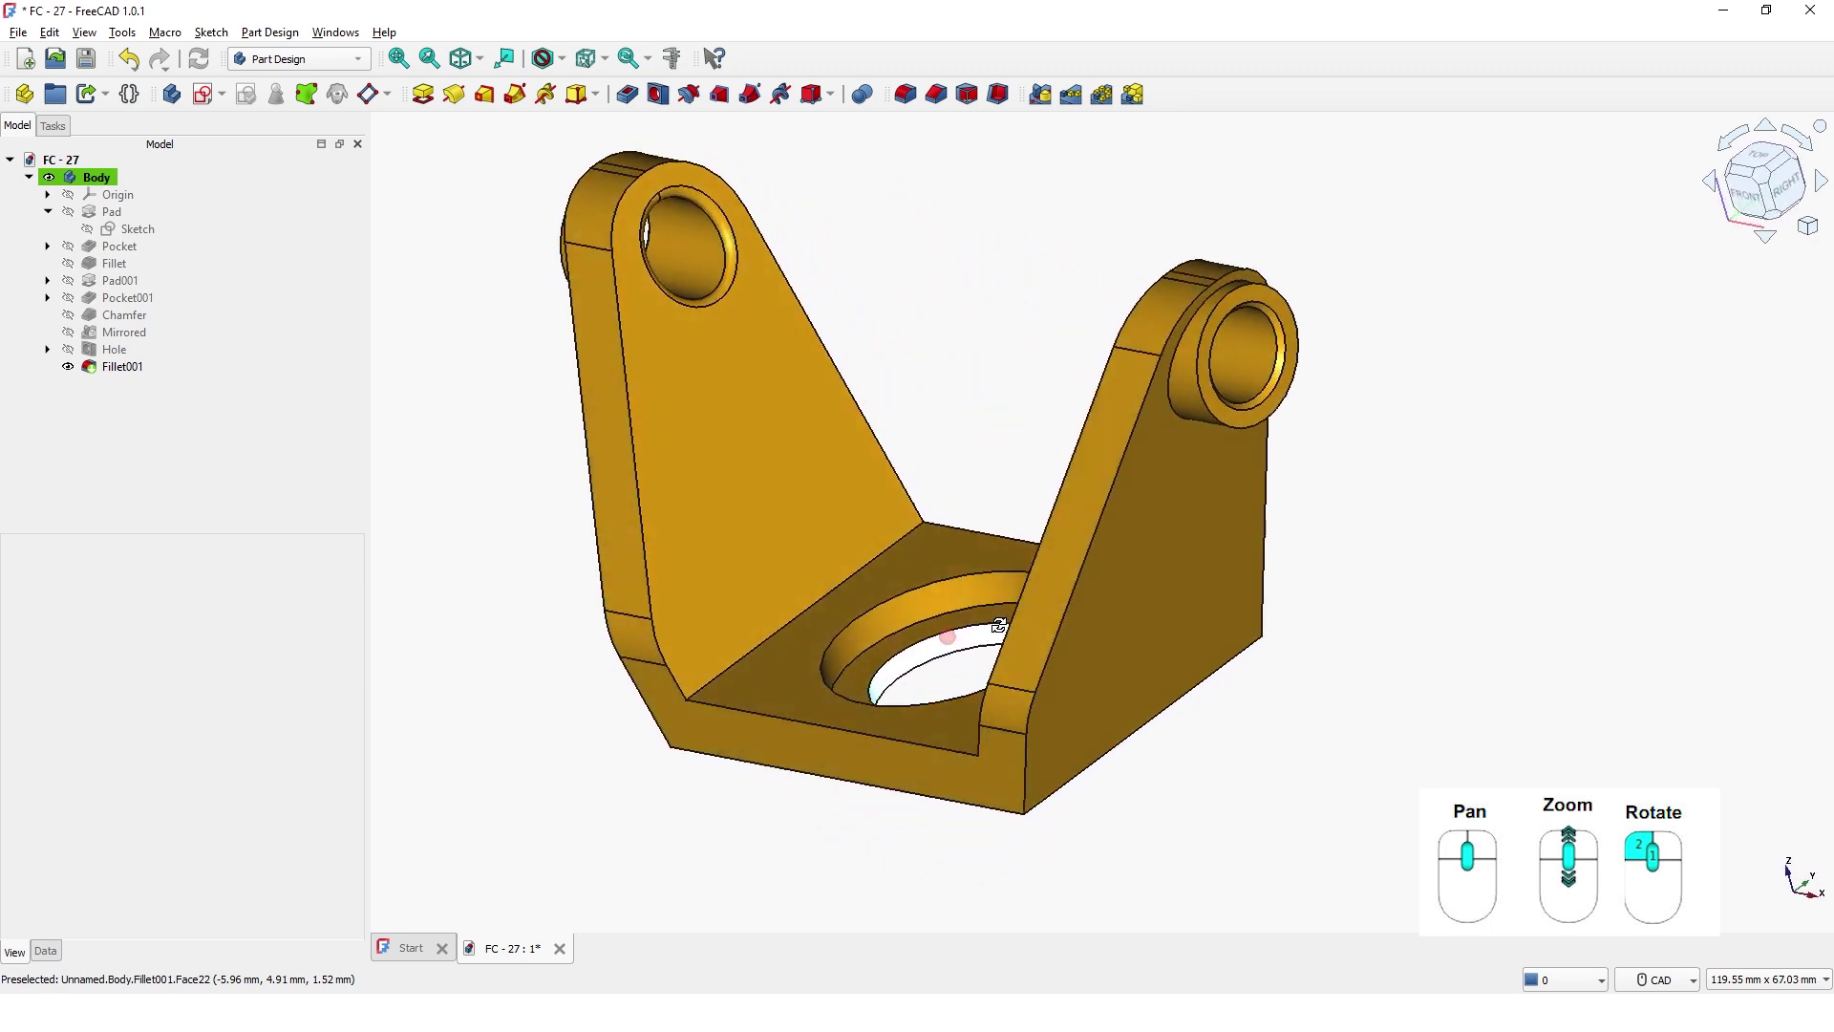